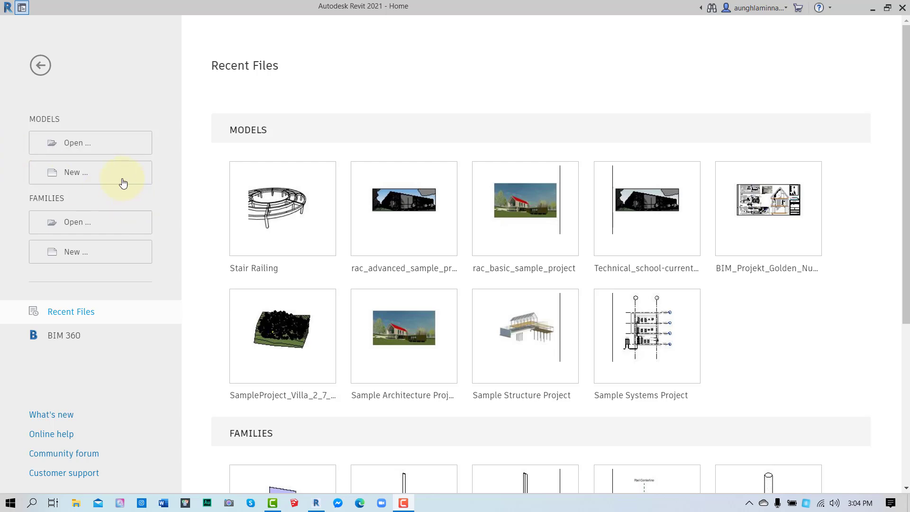
- Create a new project from the Imperial-Architectural Template
left_click(122, 183)
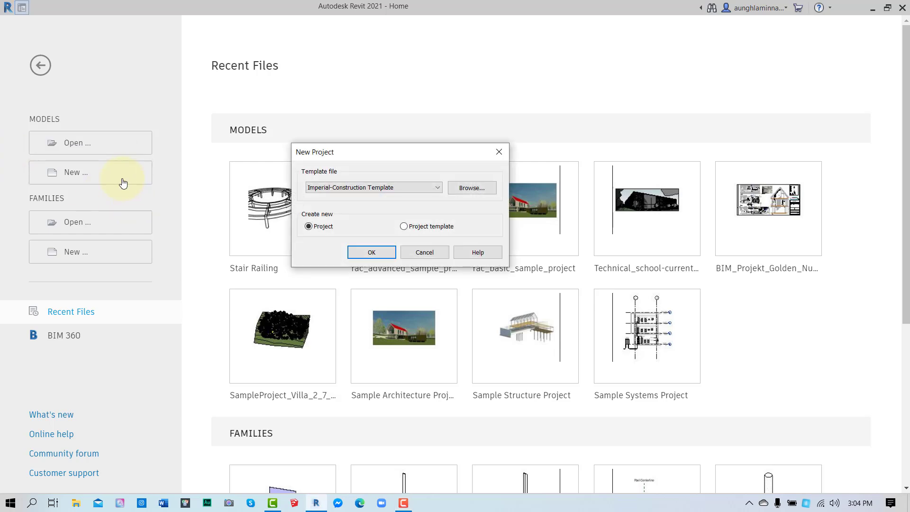
left_click(346, 186)
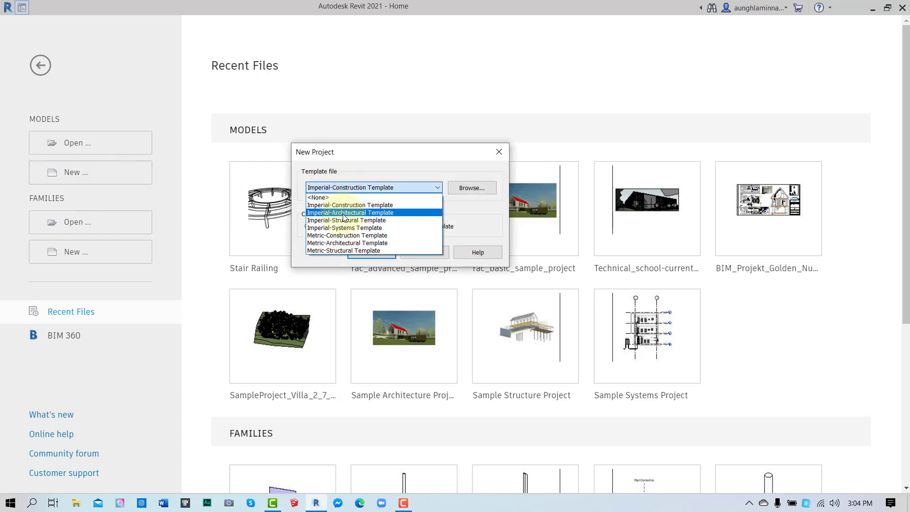
left_click(344, 213)
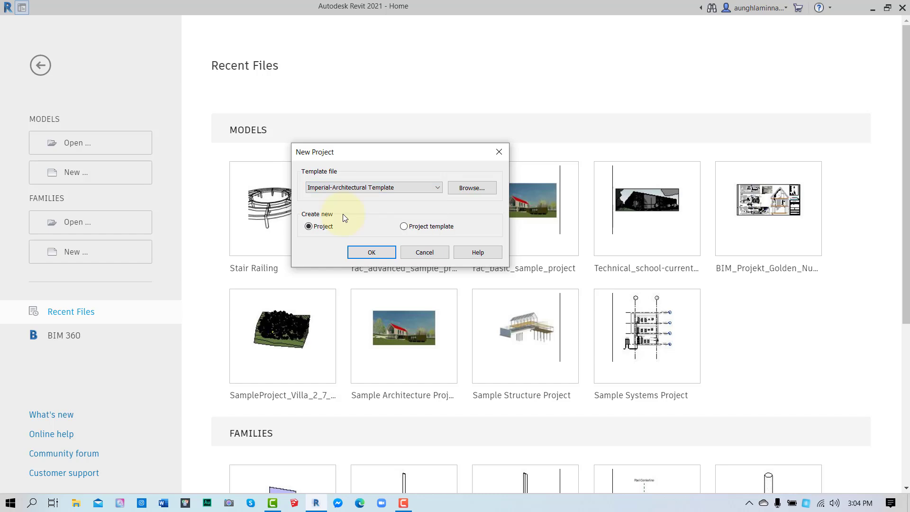
left_click(380, 257)
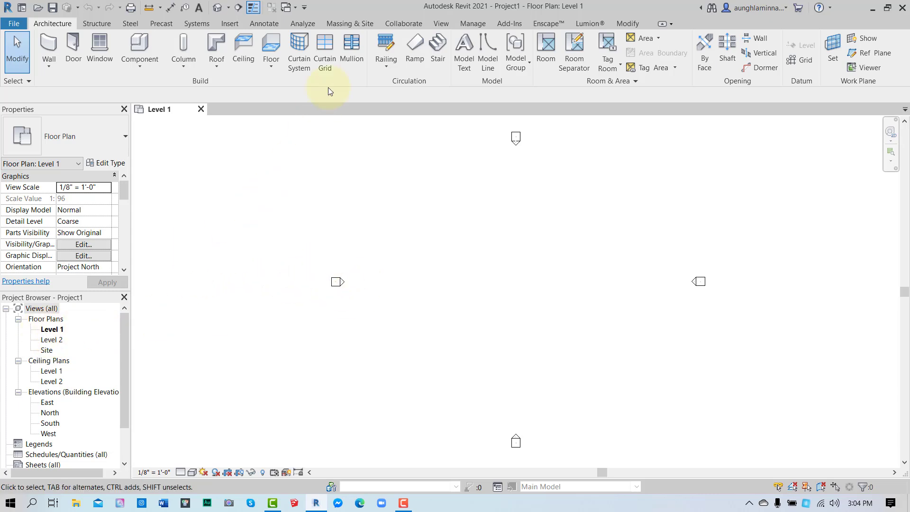
- Create structural plan views for Level 1 and Level 2, and expand the Structural Plans group among the project views
left_click(441, 24)
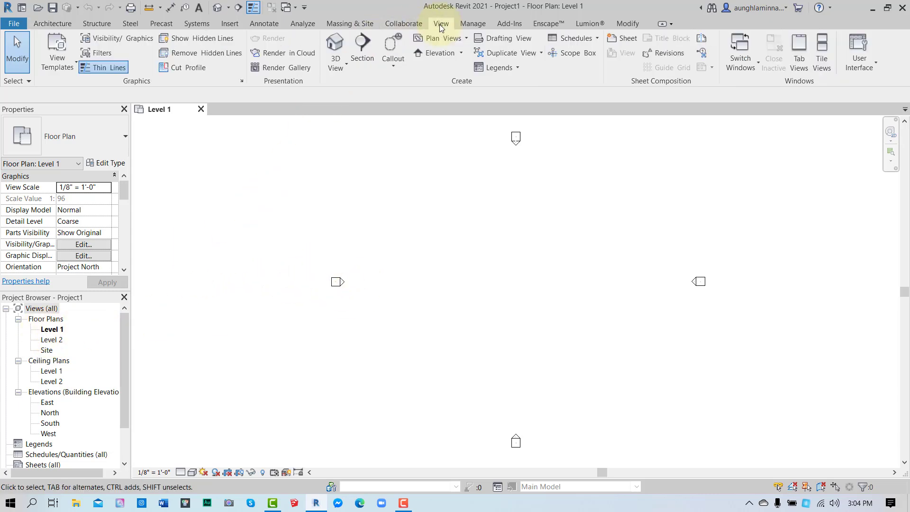
left_click(456, 41)
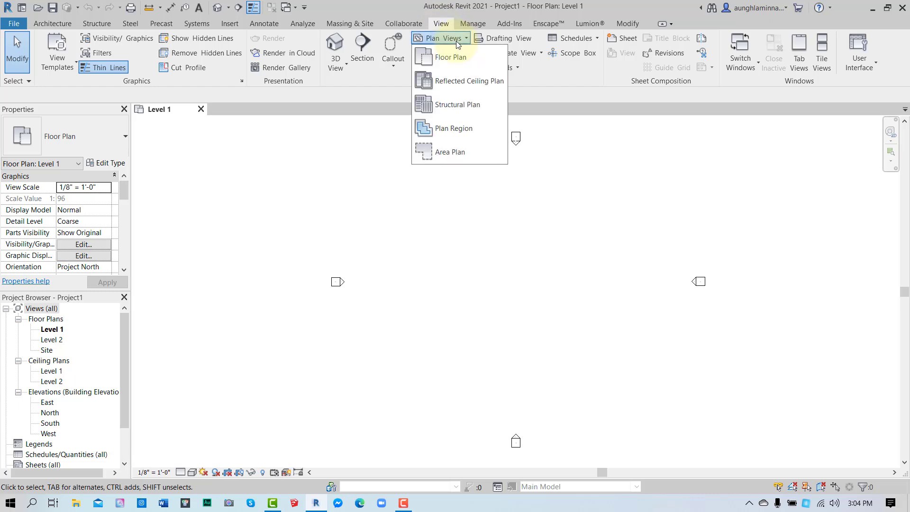
left_click(451, 102)
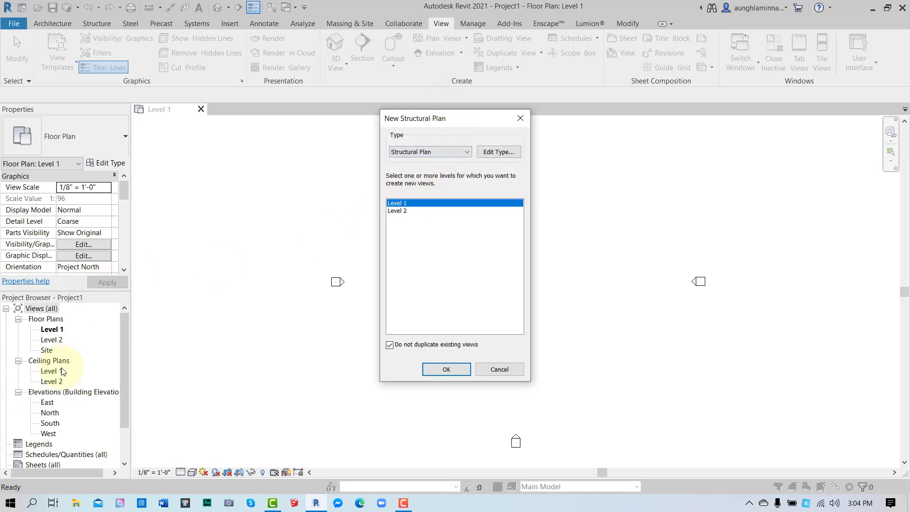
left_click(402, 211, "ctrl")
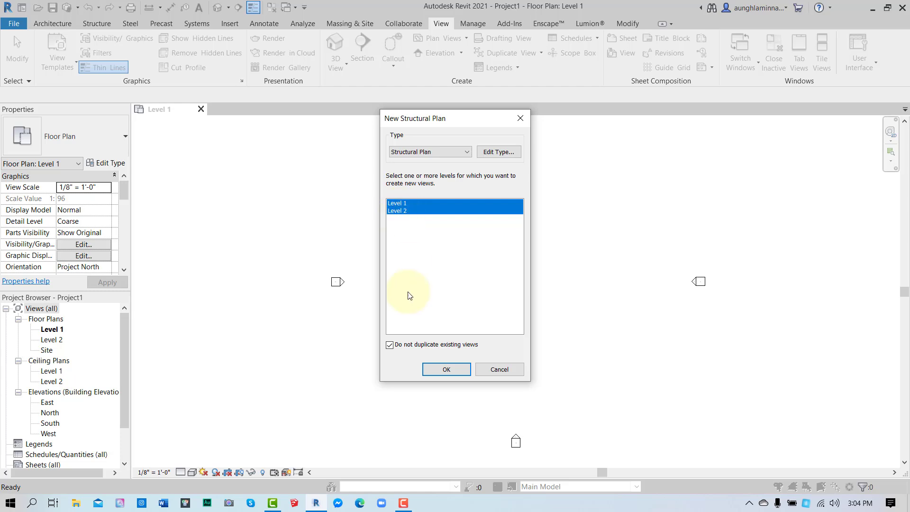
left_click(446, 370)
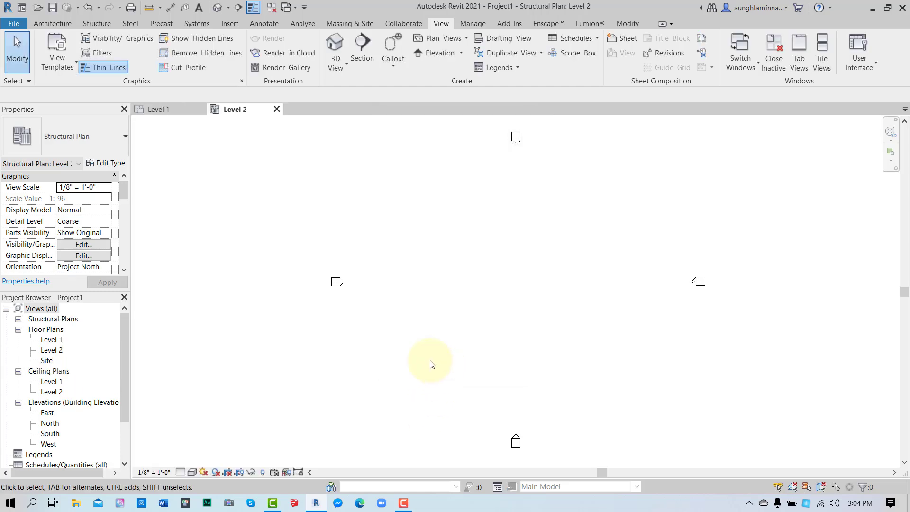
left_click(18, 319)
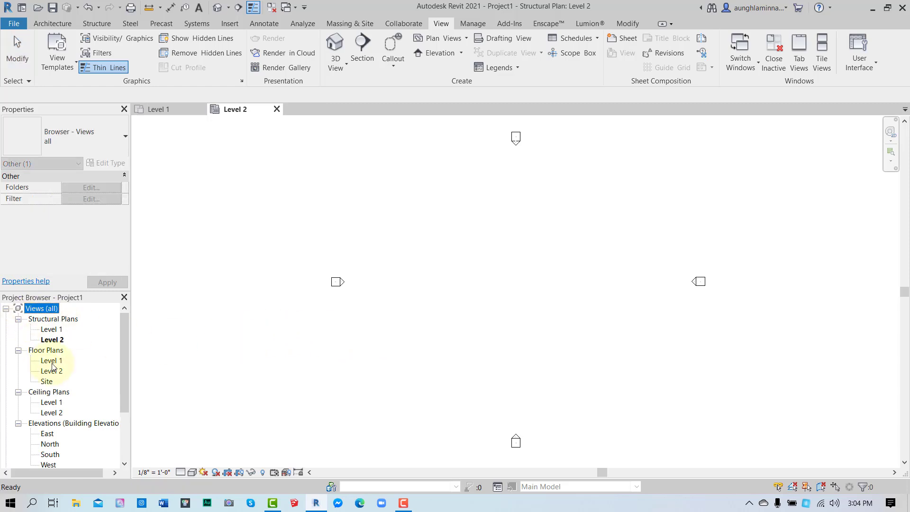
left_click(51, 330)
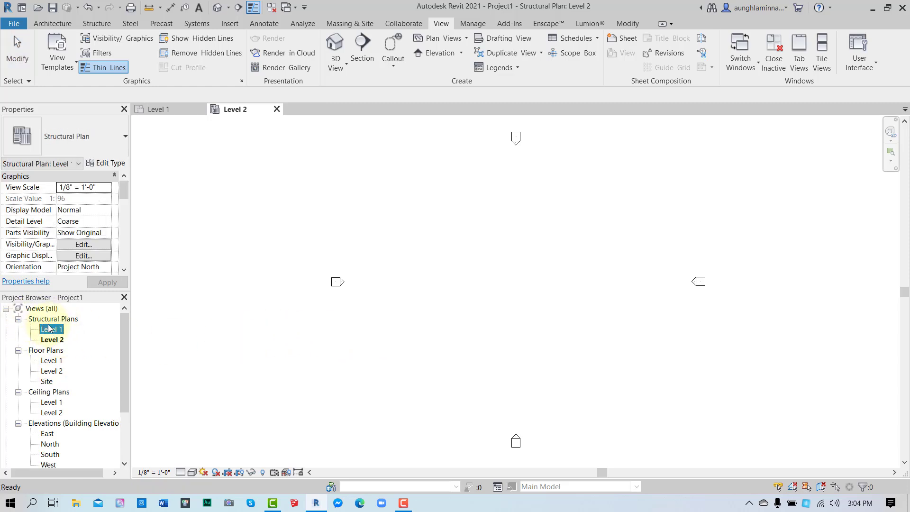
left_click(51, 360)
- Start a stair in the Level 1 floor plan with its base level set to Level 1 and top level to Level 2
left_click(55, 21)
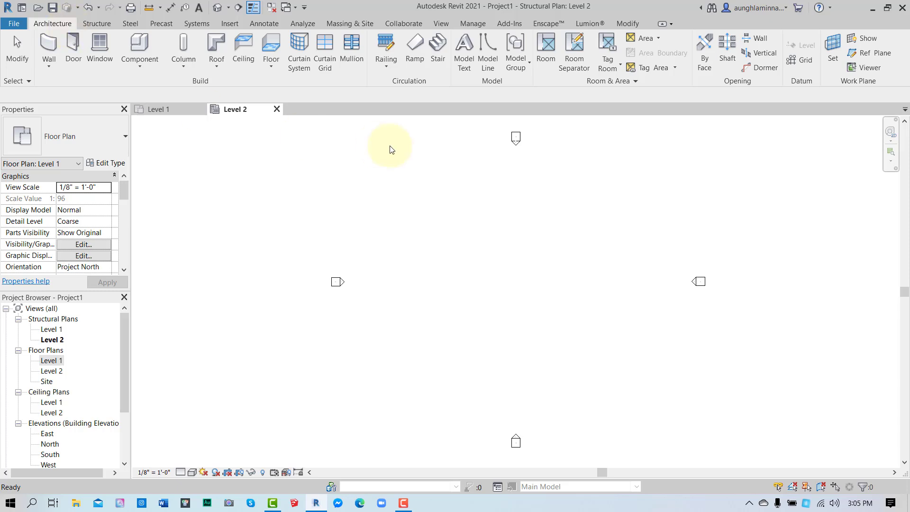
left_click(440, 51)
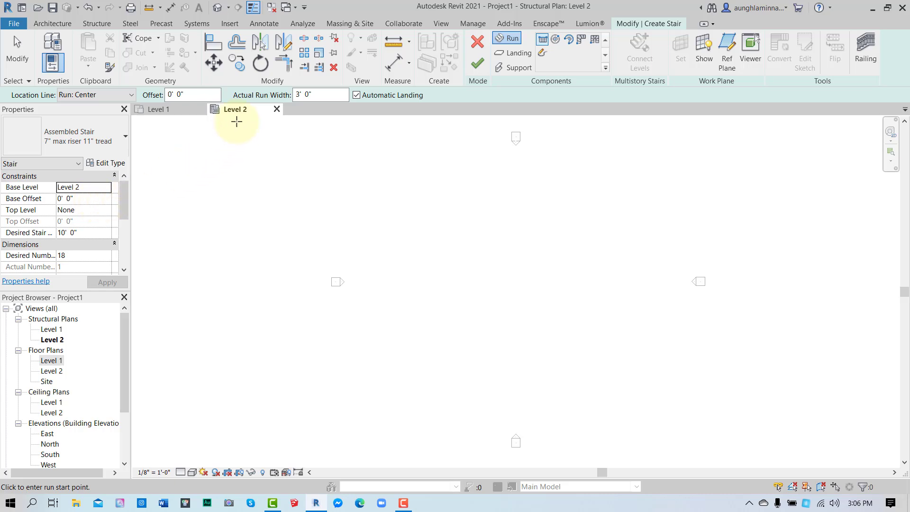
left_click(182, 108)
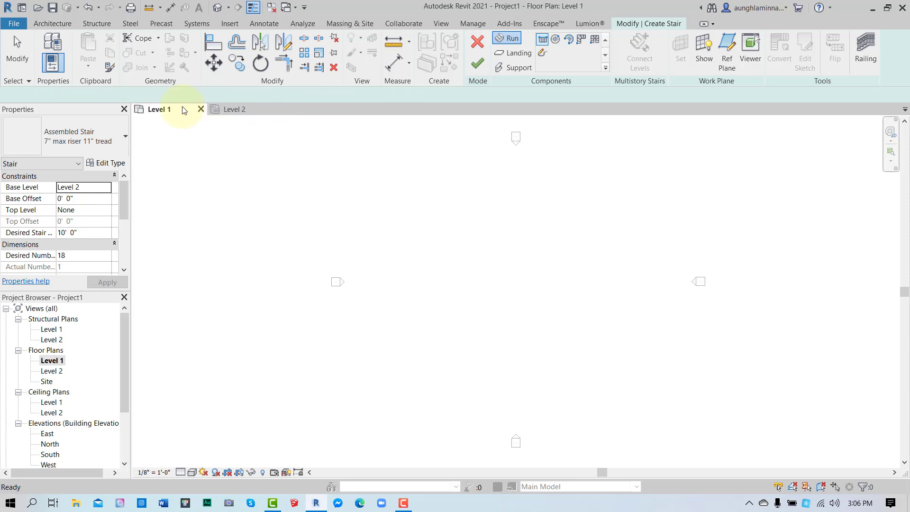
left_click(81, 186)
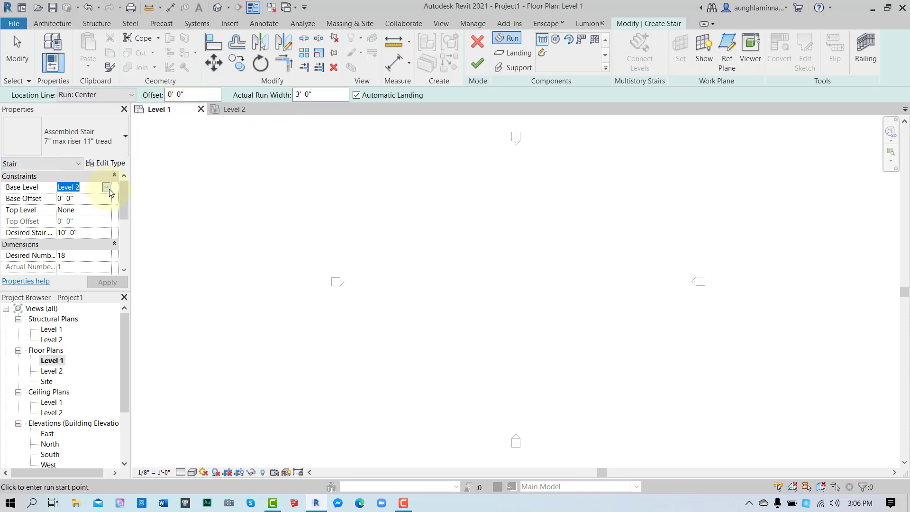
left_click(107, 187)
left_click(79, 204)
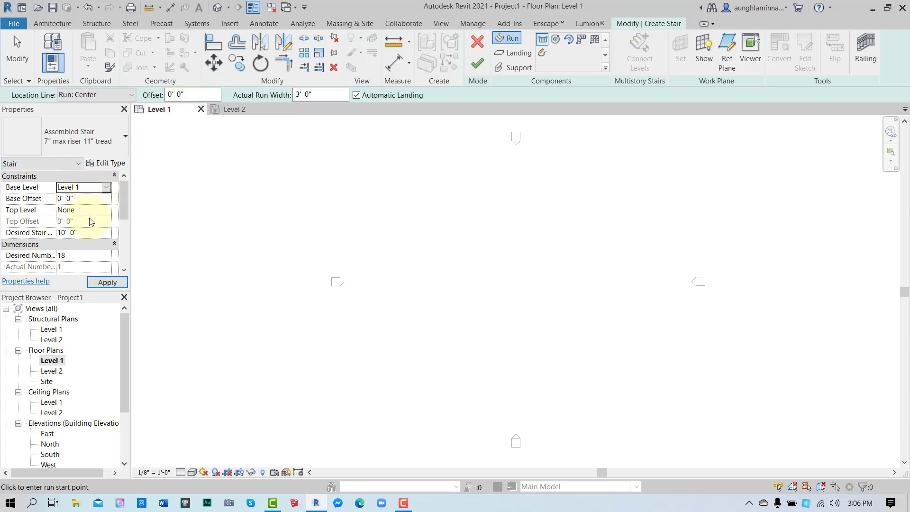
left_click(80, 210)
left_click(107, 210)
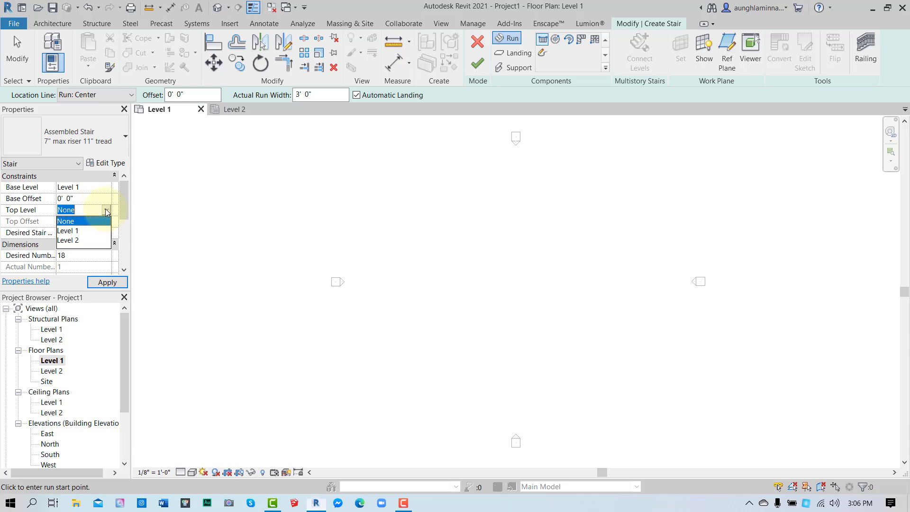
left_click(71, 240)
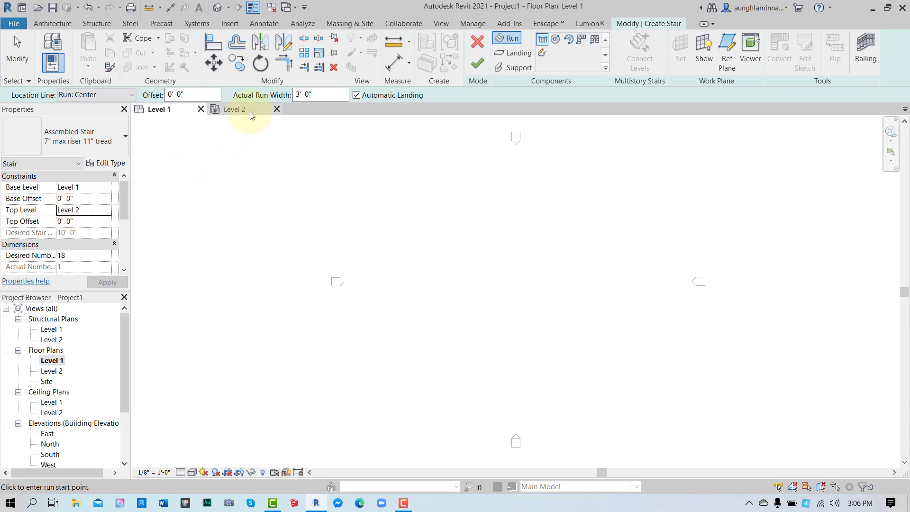
- Set the stair's actual run width to 6' 0"
left_click(297, 95)
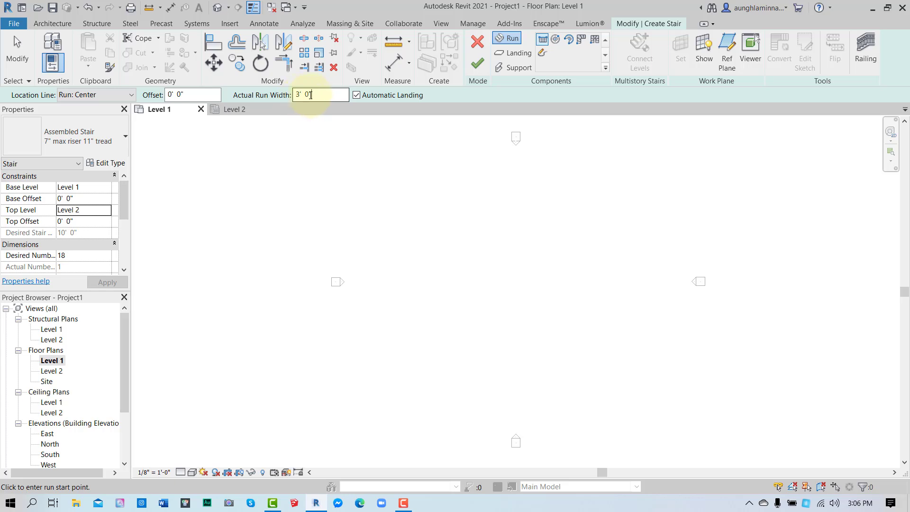
left_click_drag(309, 96, 250, 73)
type("6")
key("Return")
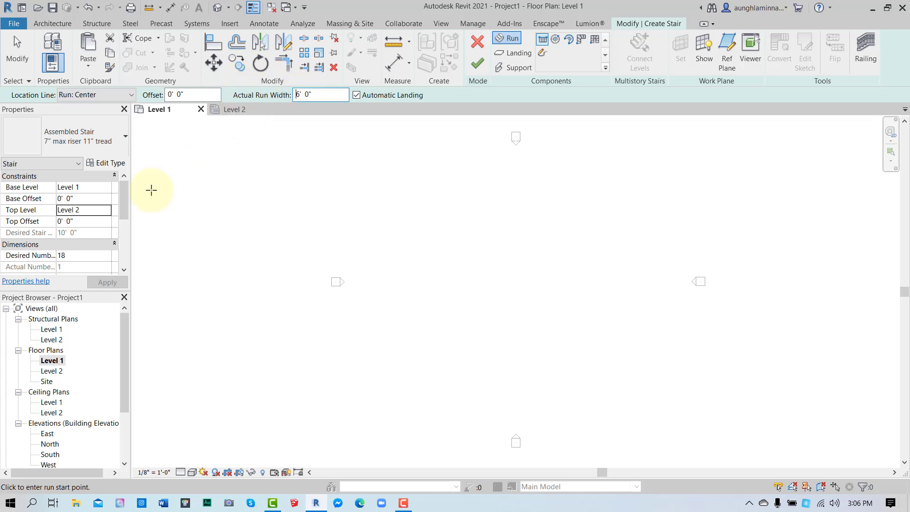
- Set the stair's desired number of risers to 20 and the actual tread depth to 1' 0"
left_click(91, 255)
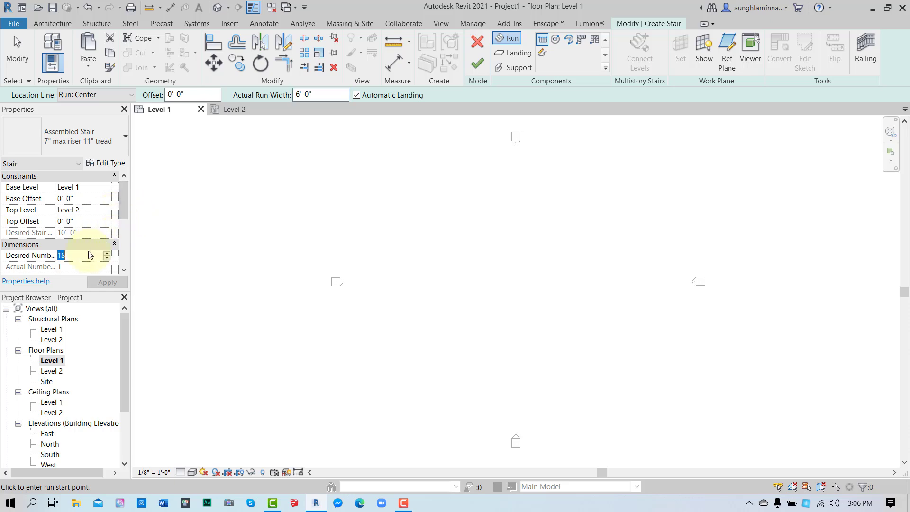
left_click_drag(128, 211, 128, 227)
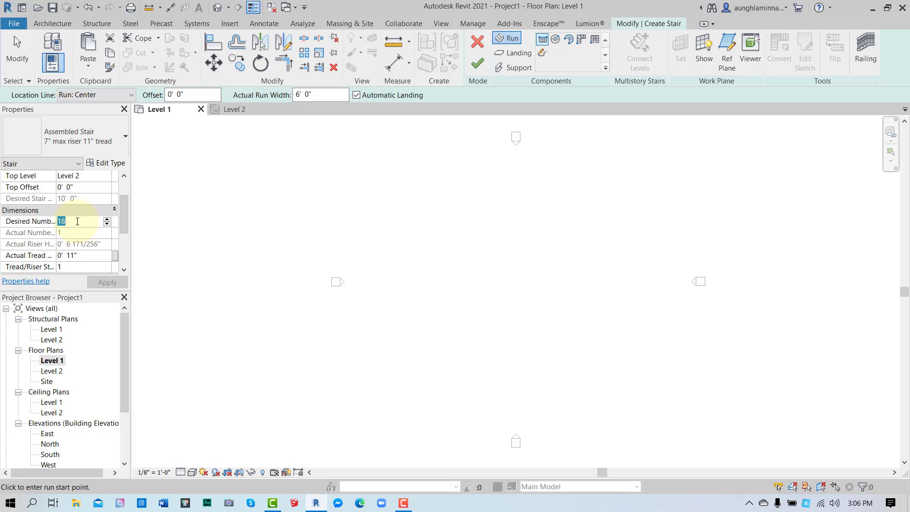
type("20")
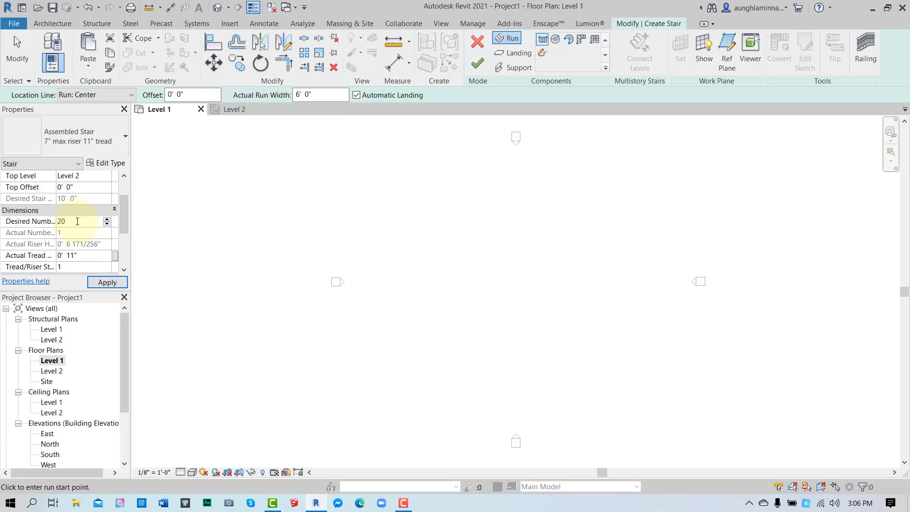
left_click(95, 255)
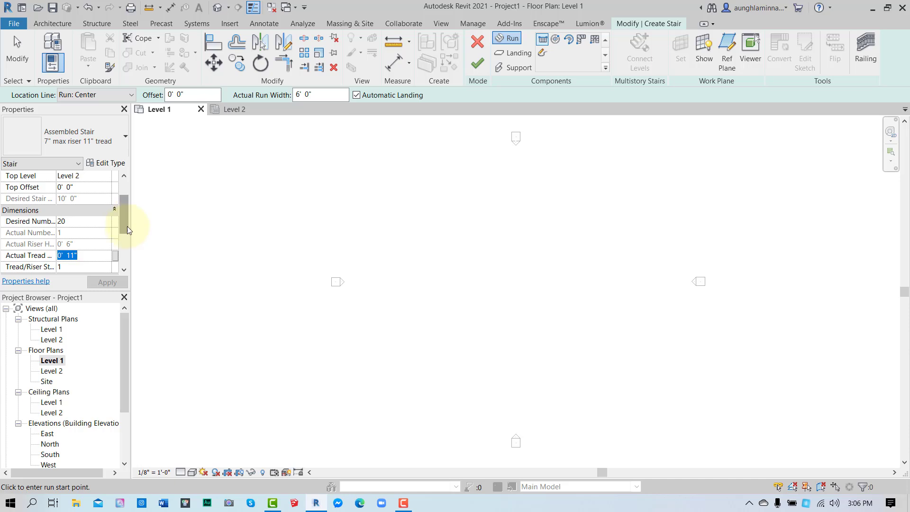
scroll(127, 227, "down", 2)
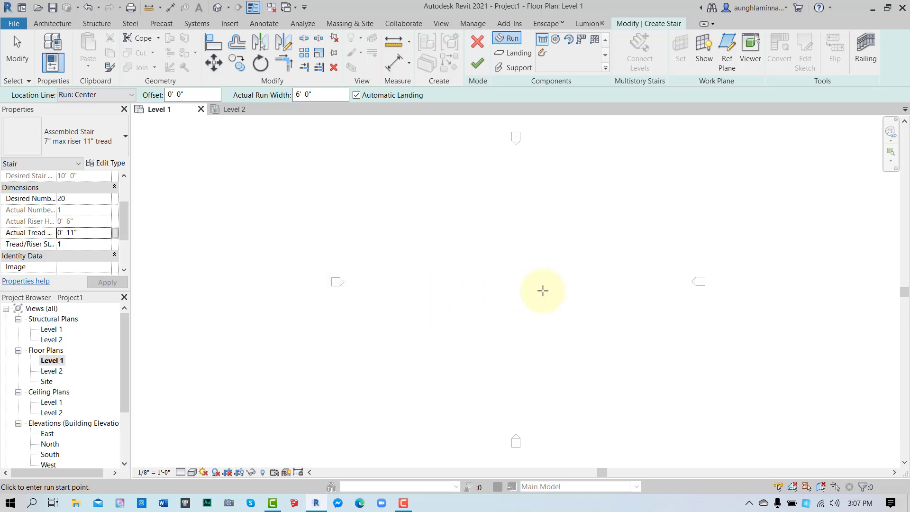
left_click(89, 238)
type("1")
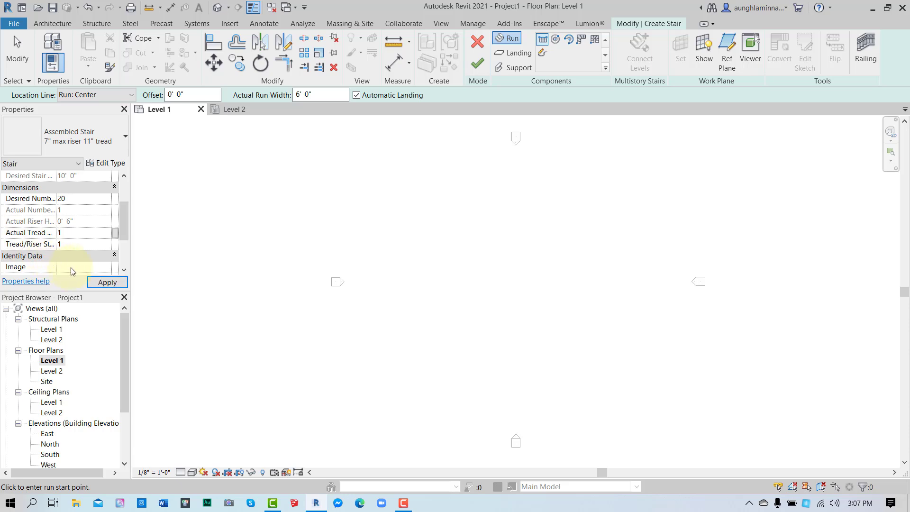
left_click(81, 259)
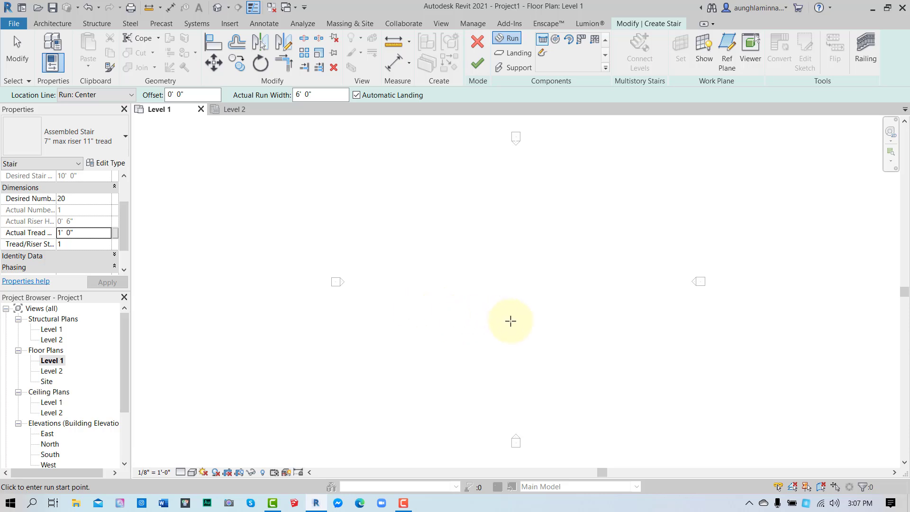
- Draw a U-shaped stair with a vertical first run about 10' long and a parallel return run using the remaining risers, joined by an automatic landing
scroll(510, 320, "up", 1)
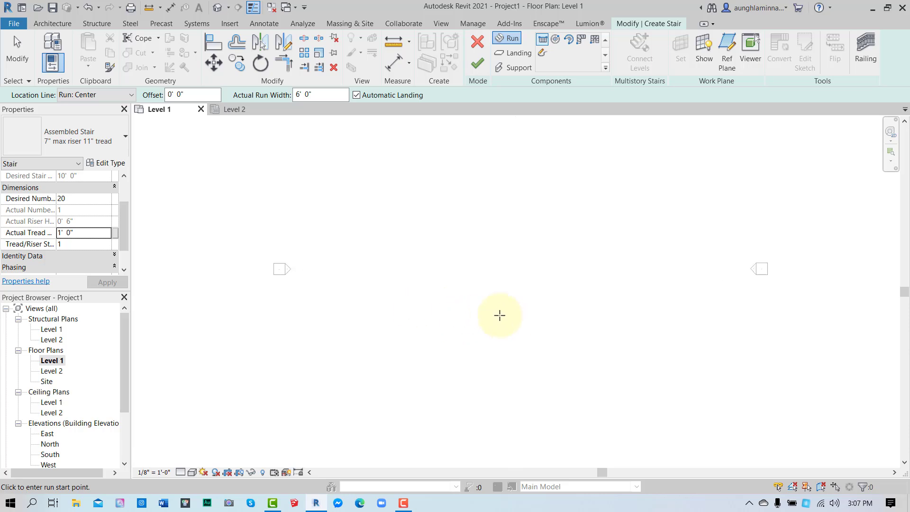
left_click(444, 301)
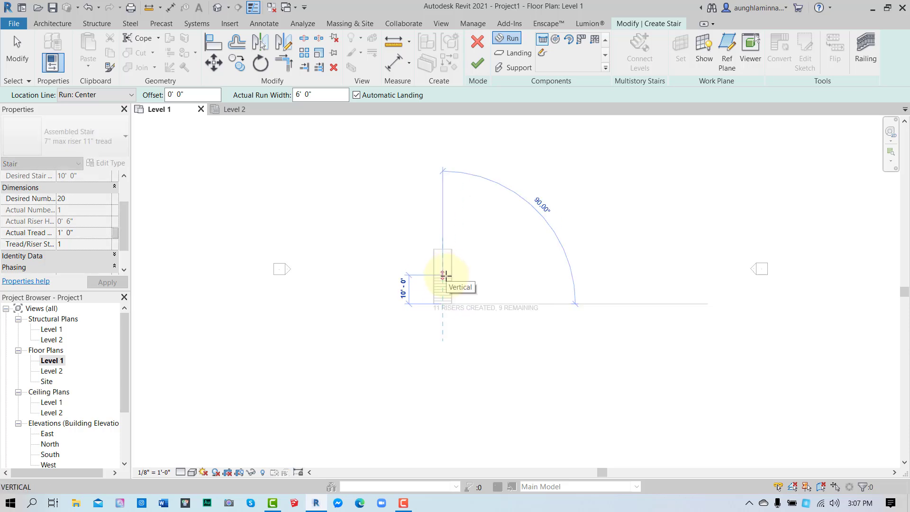
scroll(444, 275, "up", 3)
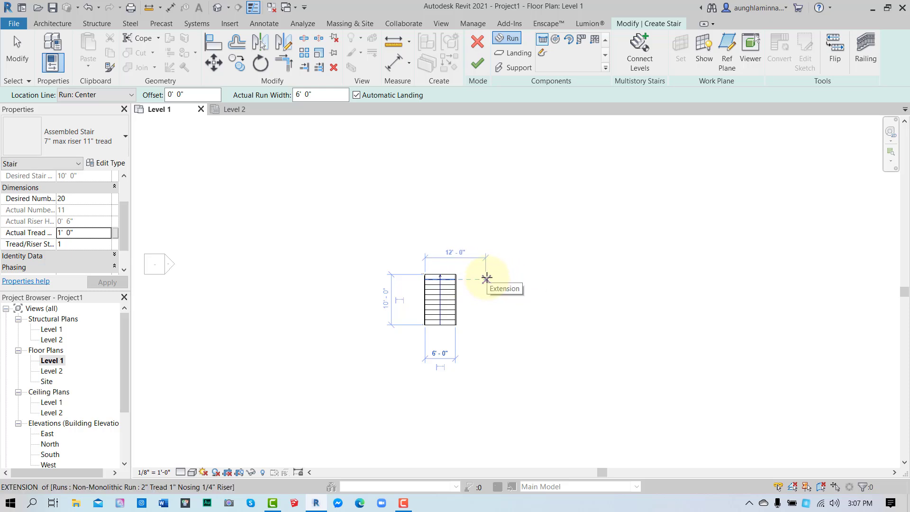
left_click(491, 279)
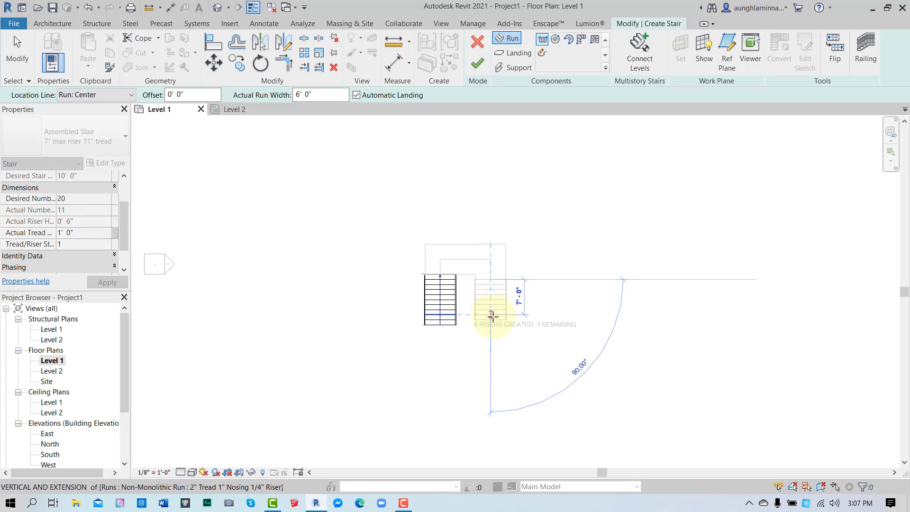
left_click(490, 335)
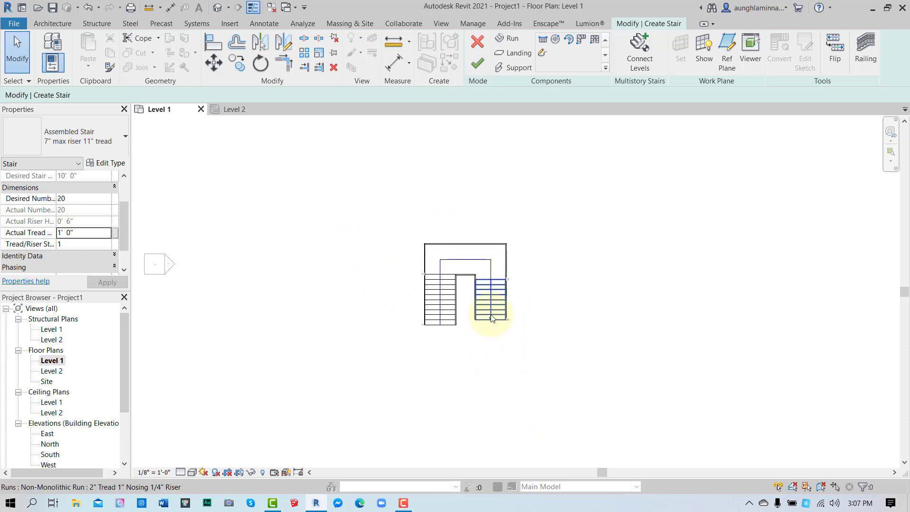
scroll(448, 317, "up", 3)
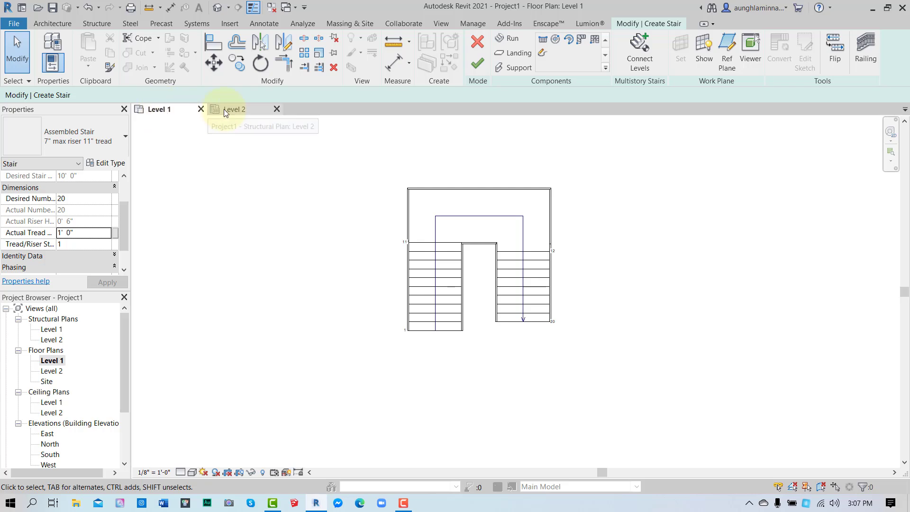
- Switch to the Level 2 structural plan and examine the stair layout there
left_click(243, 109)
scroll(465, 331, "up", 4)
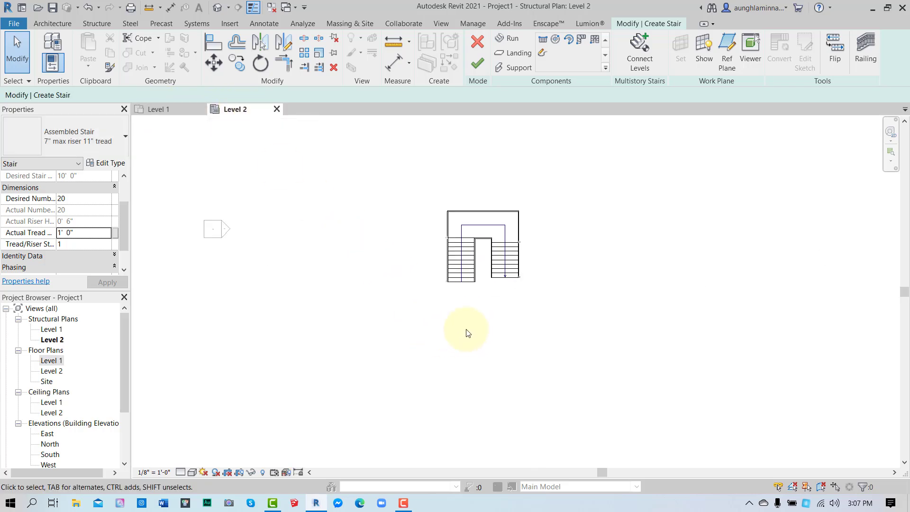
middle_click_drag(504, 283, 471, 305)
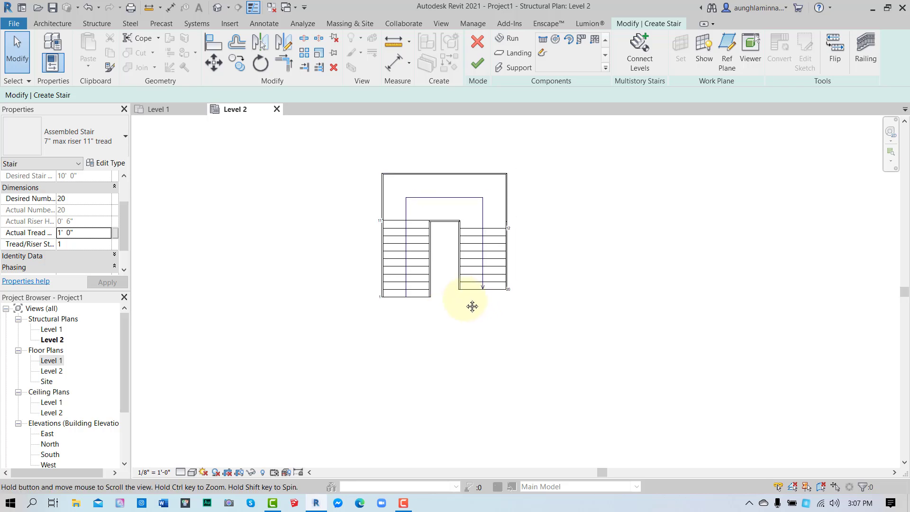
- Close the Level 2 structural plan, open the Level 2 floor plan instead, and compare the stair layout with the Level 1 floor plan
scroll(472, 304, "up", 1)
double_click(51, 364)
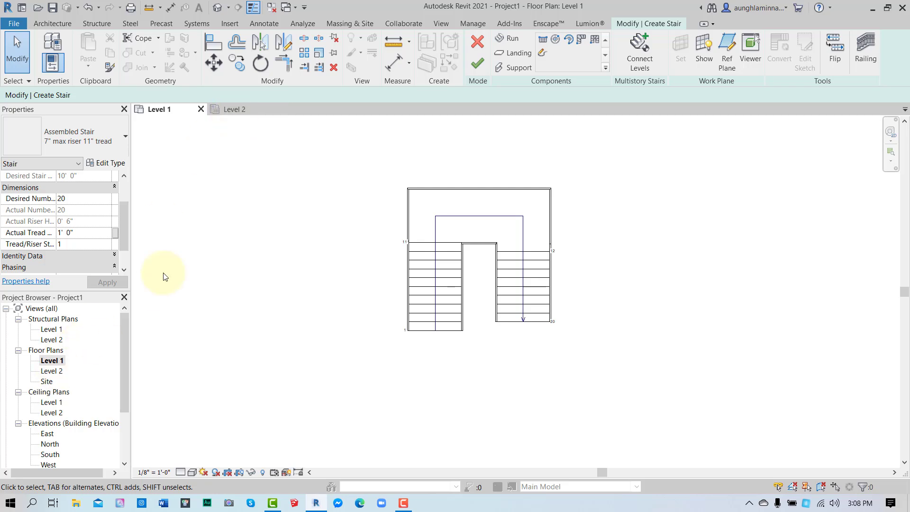
left_click(242, 107)
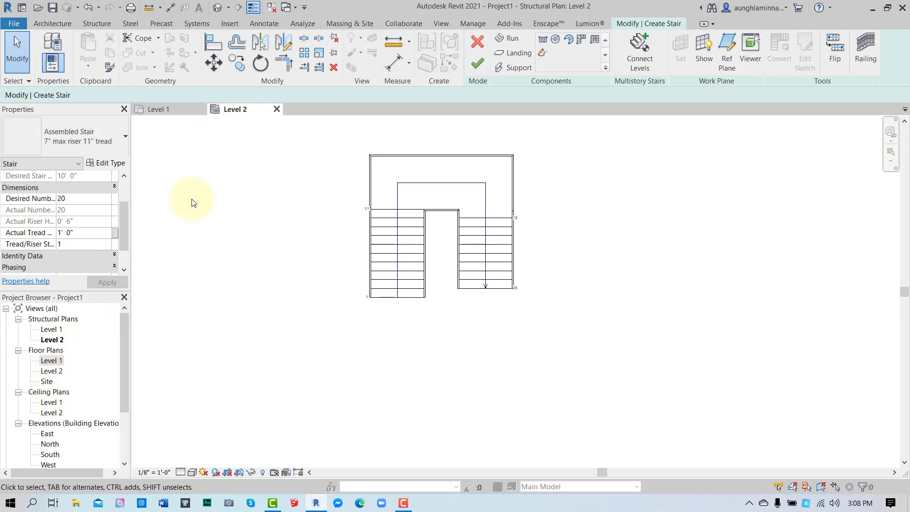
left_click(277, 109)
double_click(52, 370)
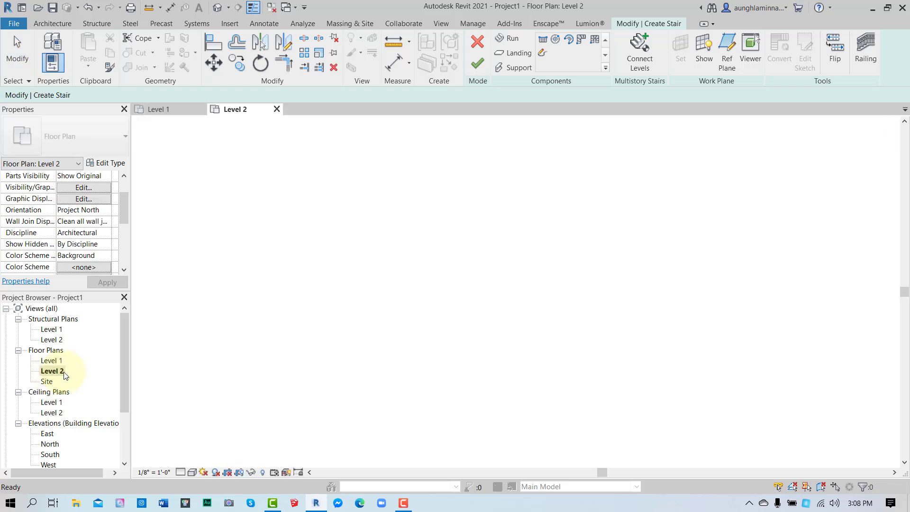
left_click(169, 109)
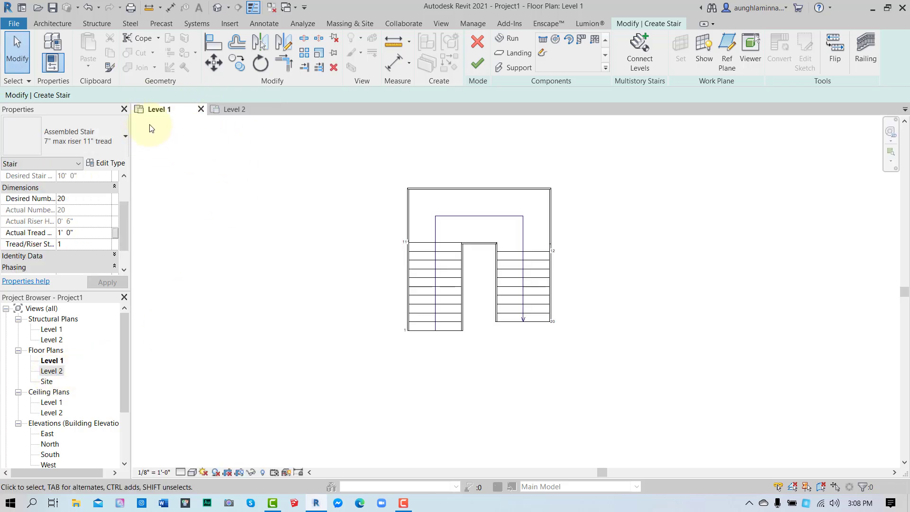
left_click(229, 110)
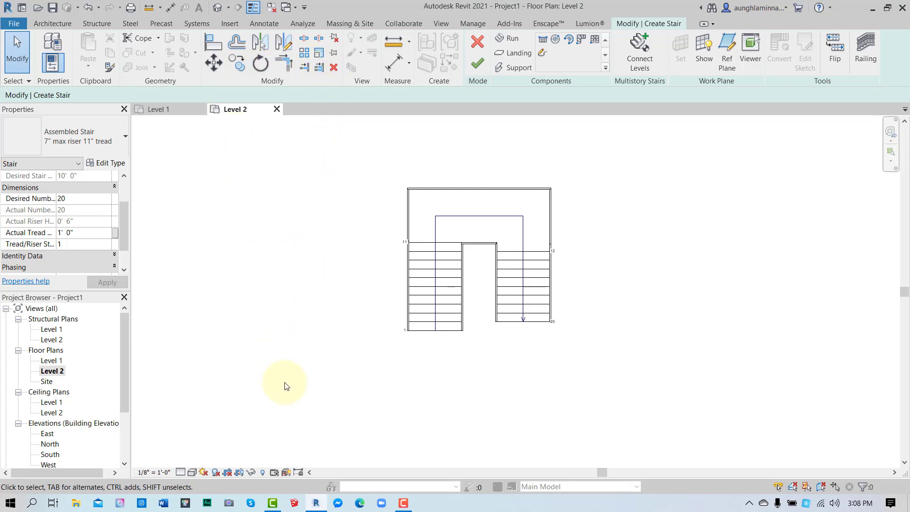
middle_click_drag(284, 386, 318, 355)
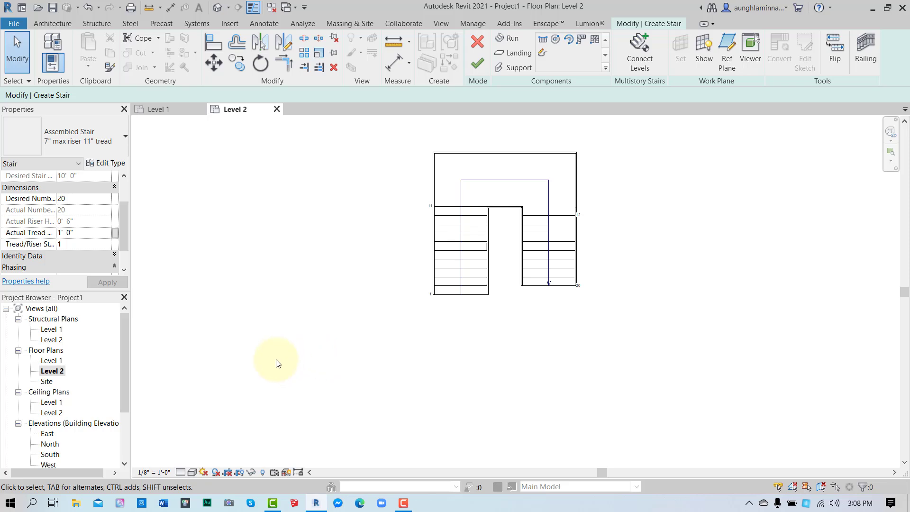
- Create a perspective camera view from Level 2 with a 5' 6" offset, placed below and left of the stair and aimed at its centre
left_click(228, 8)
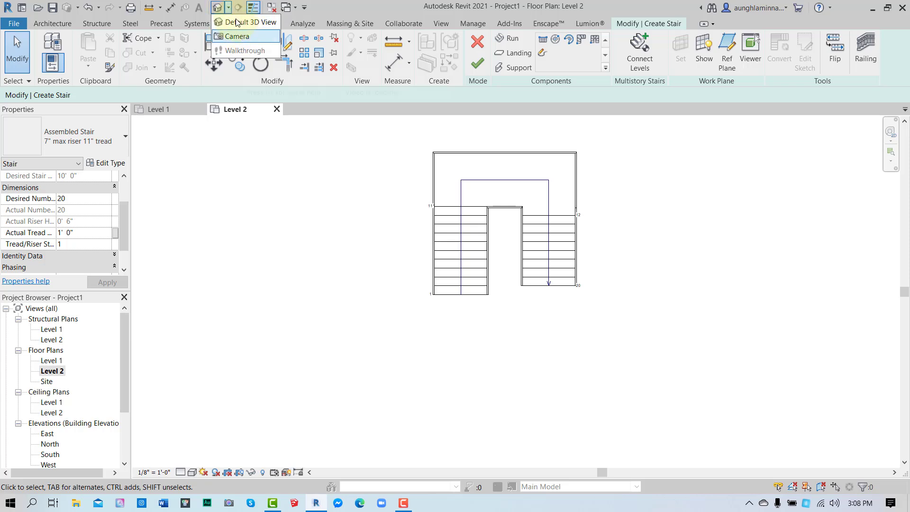
left_click(238, 36)
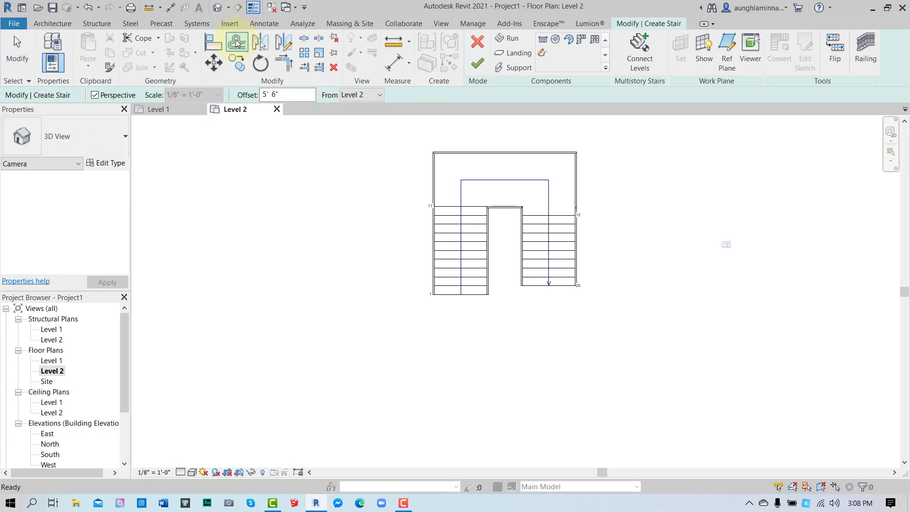
left_click(229, 8)
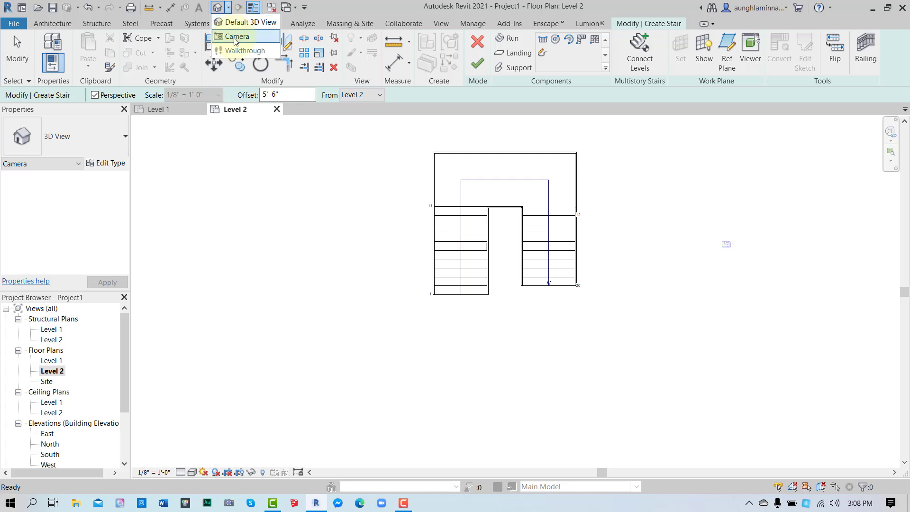
left_click(239, 34)
left_click(374, 420)
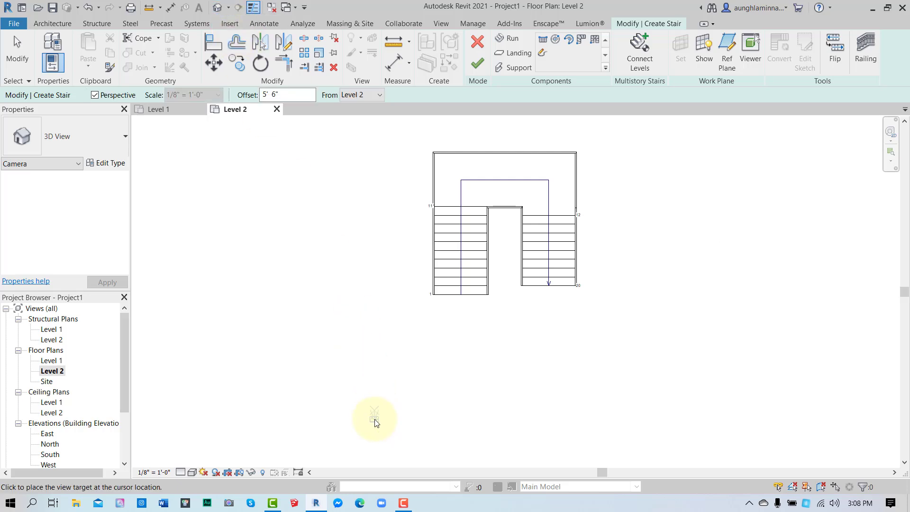
left_click(496, 230)
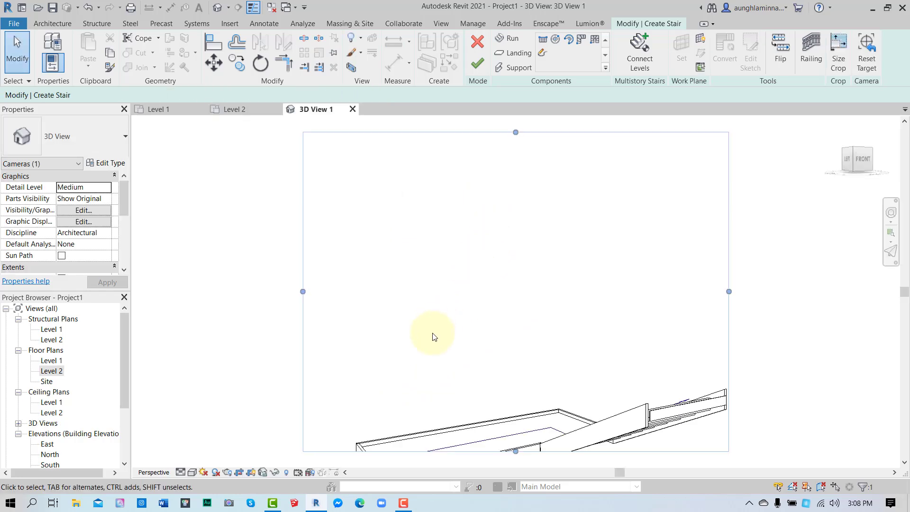
- Turn off cropping and hide the crop region in the camera view so the whole stair can be seen
scroll(434, 337, "down", 3)
middle_click_drag(433, 346, 477, 271)
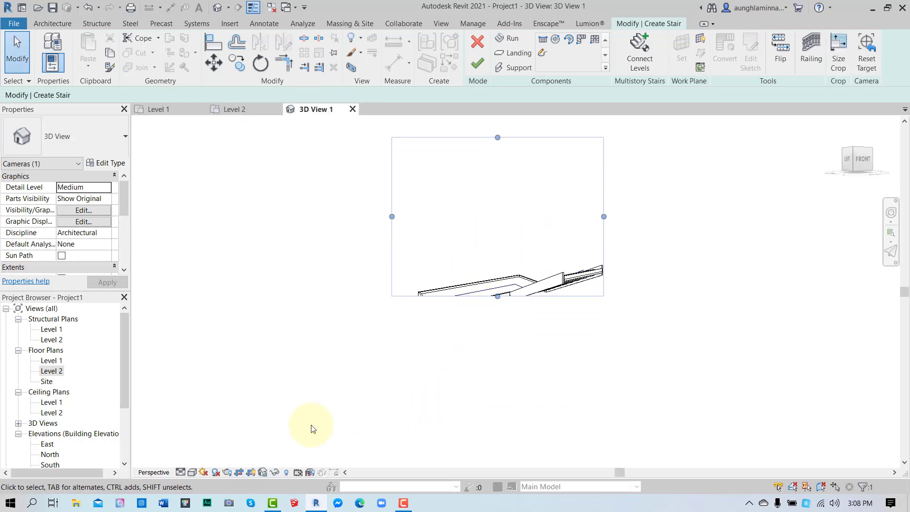
left_click(251, 473)
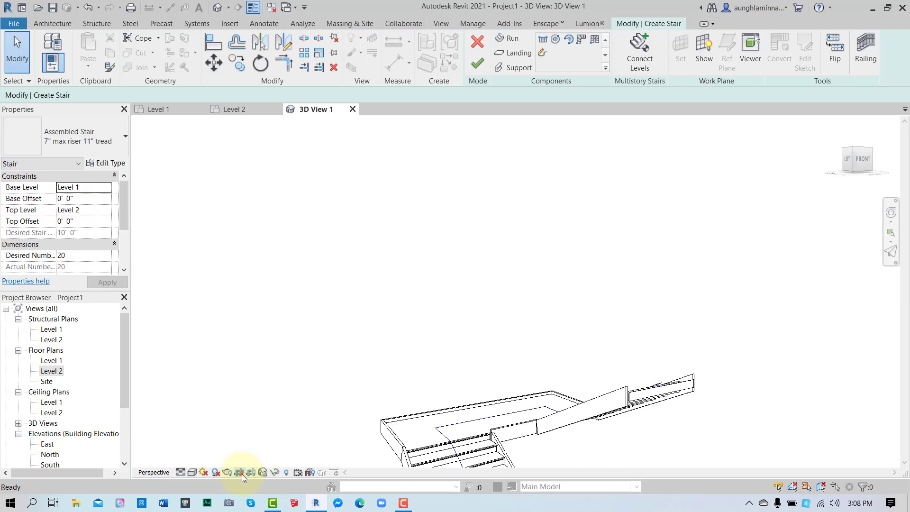
middle_click_drag(443, 436, 421, 197)
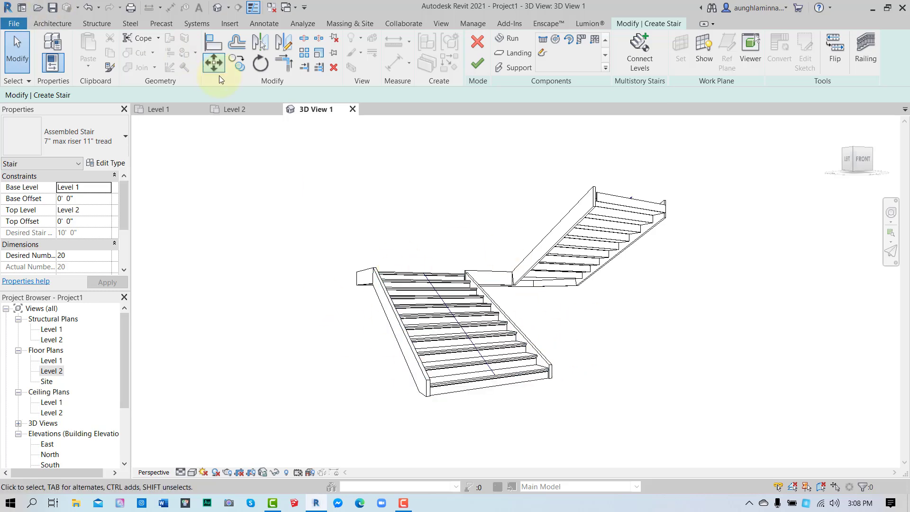
- Check the stair in the Level 2 floor plan and camera view, and finish the stair creation
left_click(238, 110)
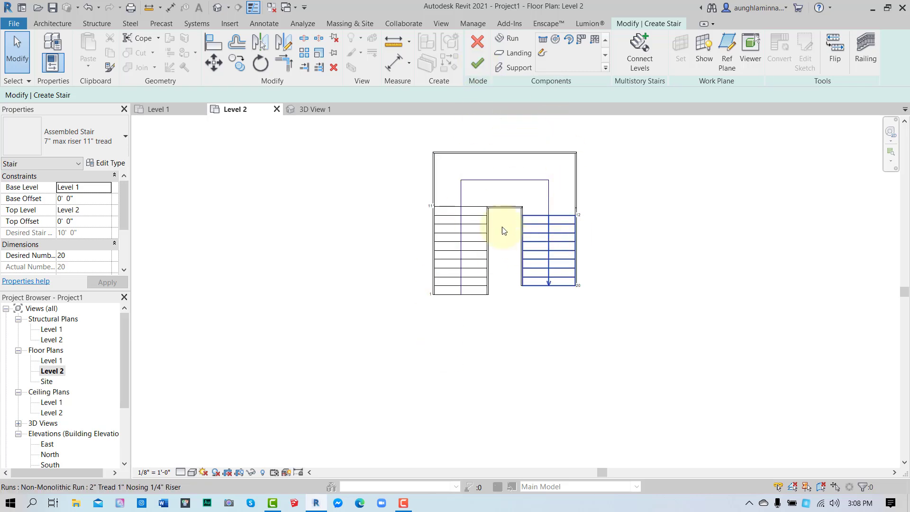
left_click(317, 110)
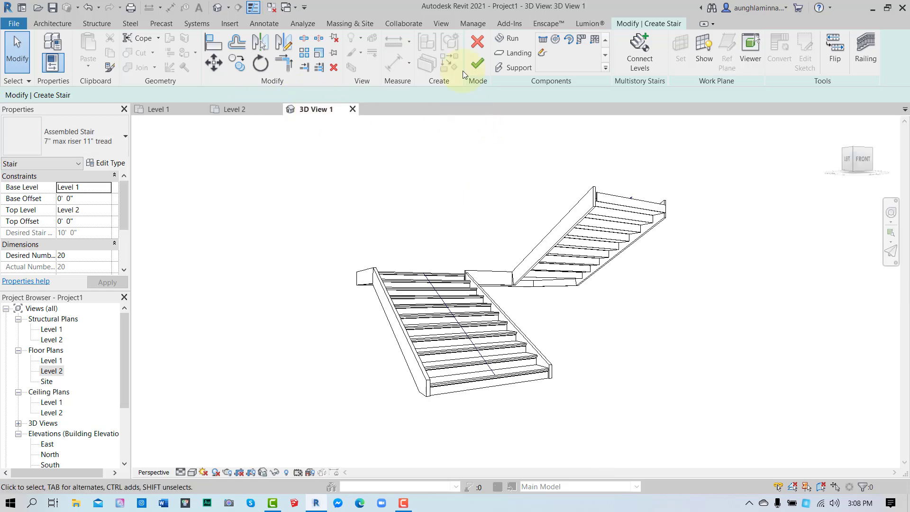
left_click(478, 66)
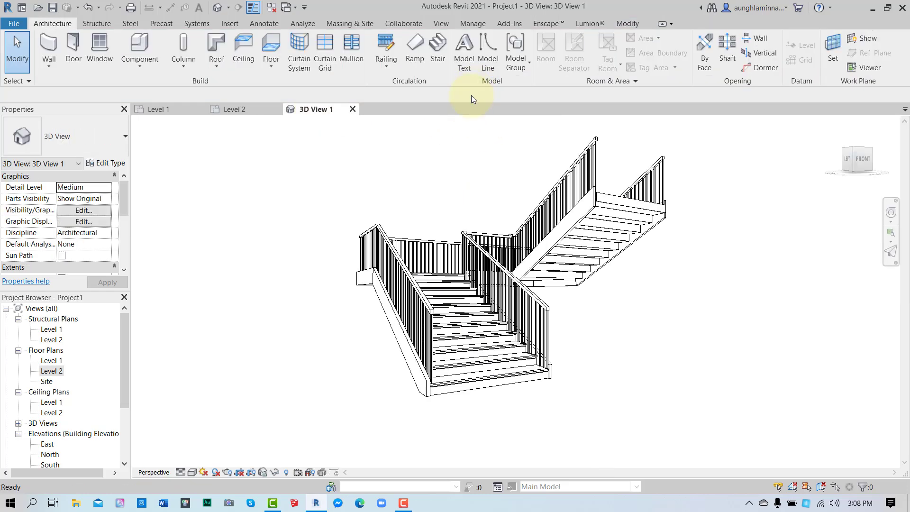
- Examine the finished stair and its railings in the camera view, and locate 3D View 1 among the project's 3D views
scroll(590, 339, "up", 3)
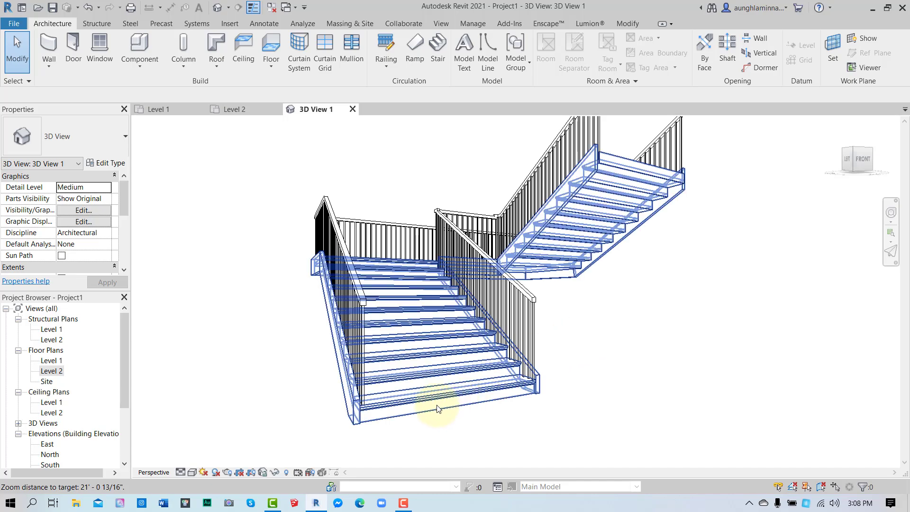
scroll(481, 428, "down", 1)
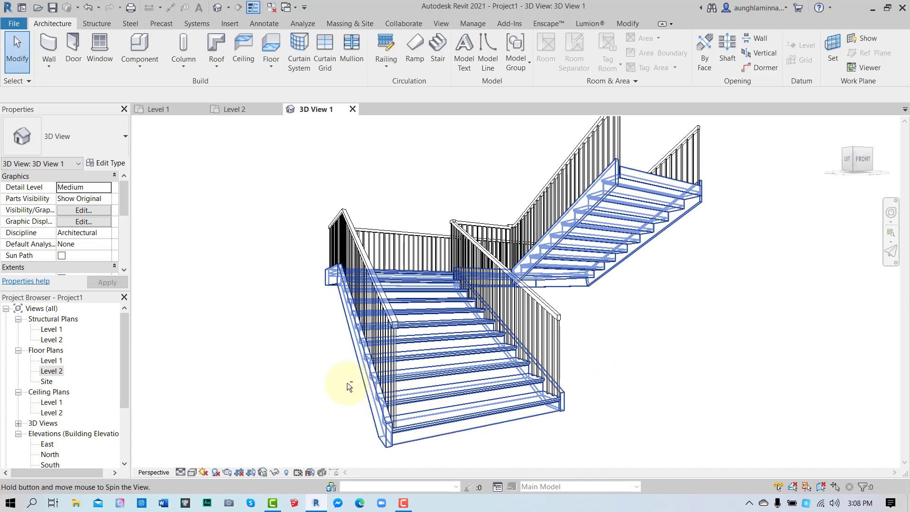
middle_click_drag(349, 382, 337, 345, "shift")
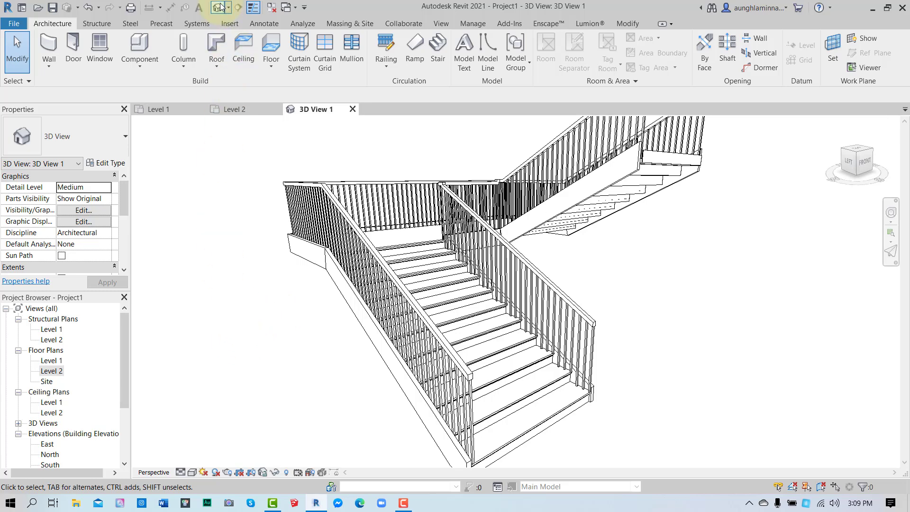
scroll(49, 405, "down", 2)
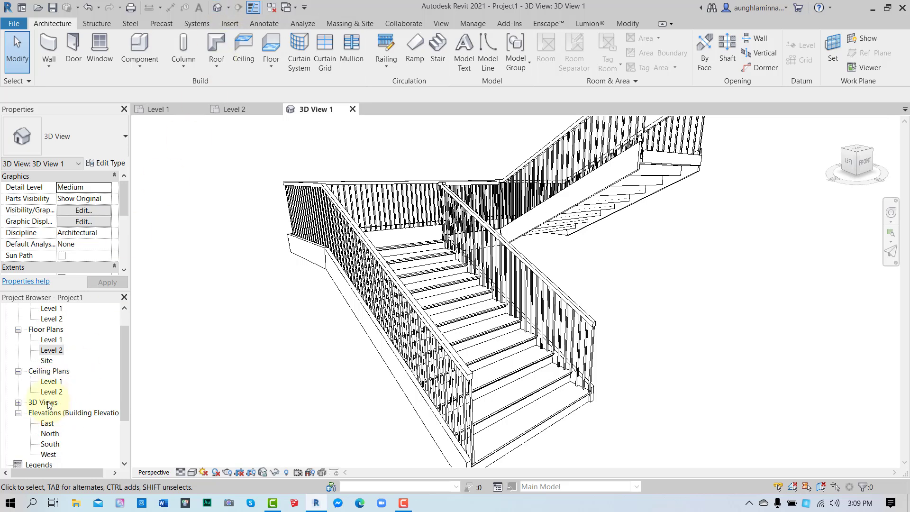
left_click(17, 403)
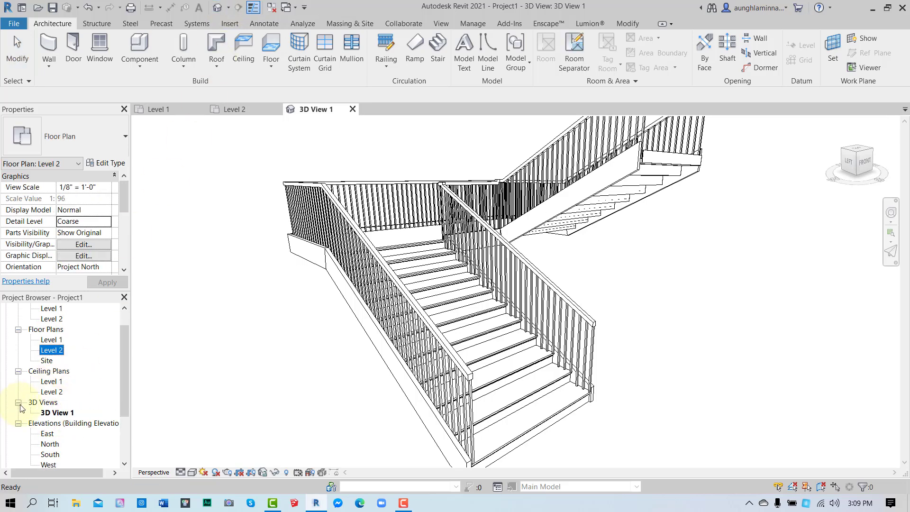
left_click(59, 412)
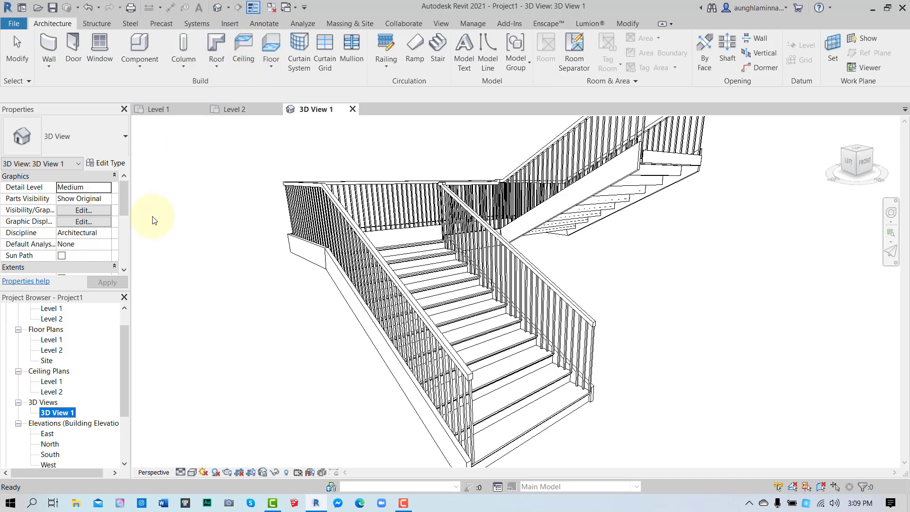
- Open the Level 1 floor plan and the default 3D view, and inspect the stair close up from the front
double_click(52, 340)
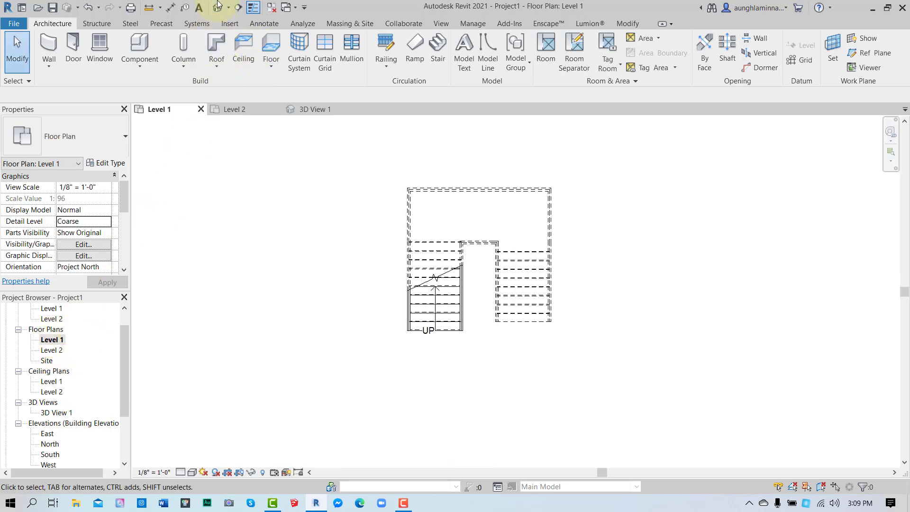
left_click(217, 8)
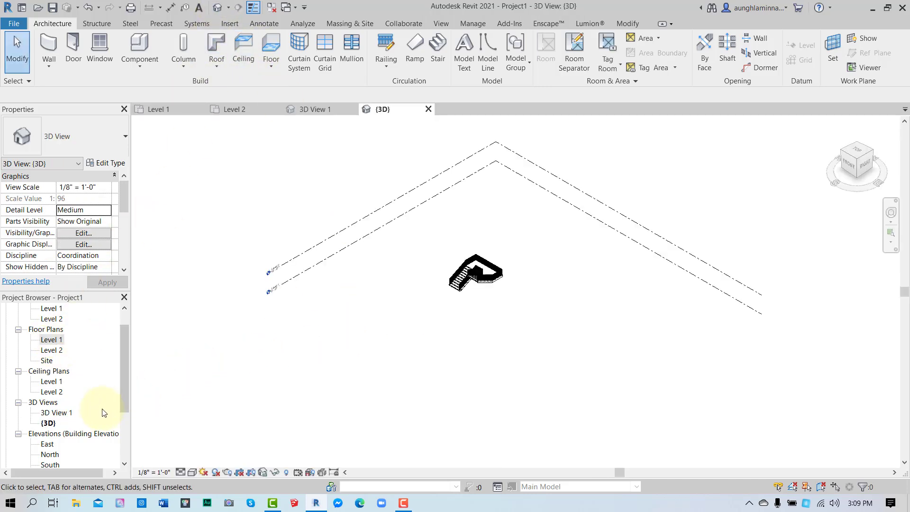
scroll(471, 308, "up", 5)
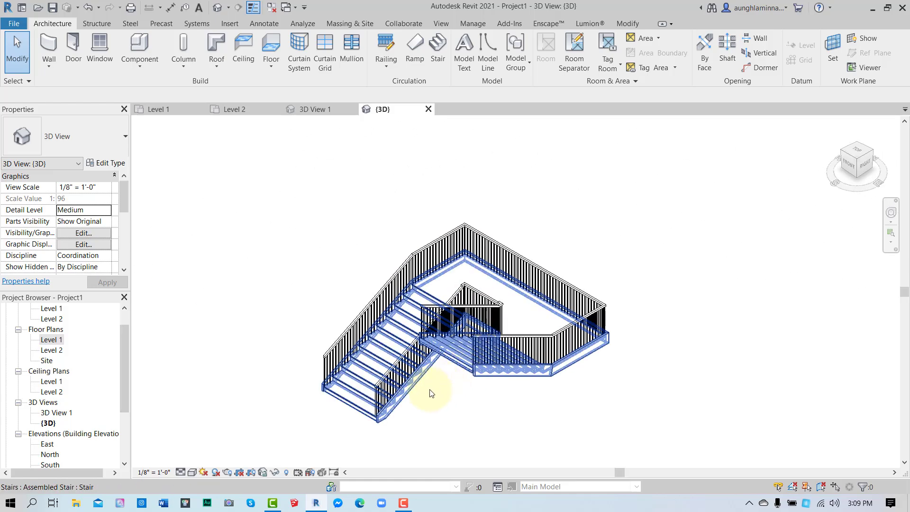
middle_click_drag(426, 396, 445, 275, "shift")
scroll(446, 275, "up", 4)
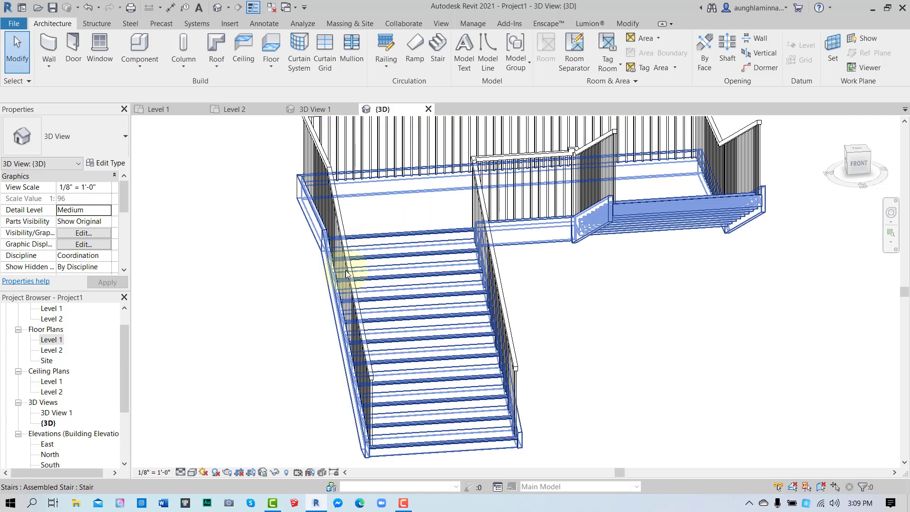
- Return to 3D View 1 and review its camera properties, including the eye and target elevations
double_click(57, 413)
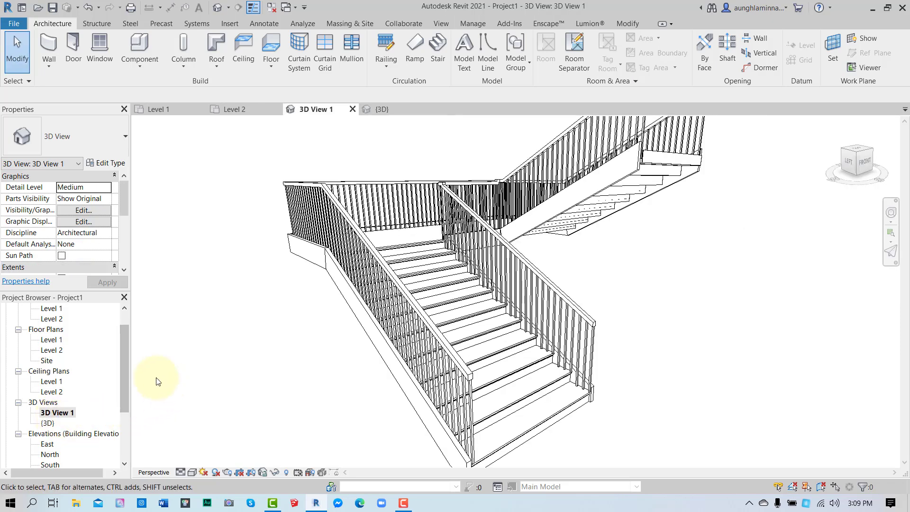
scroll(93, 244, "down", 5)
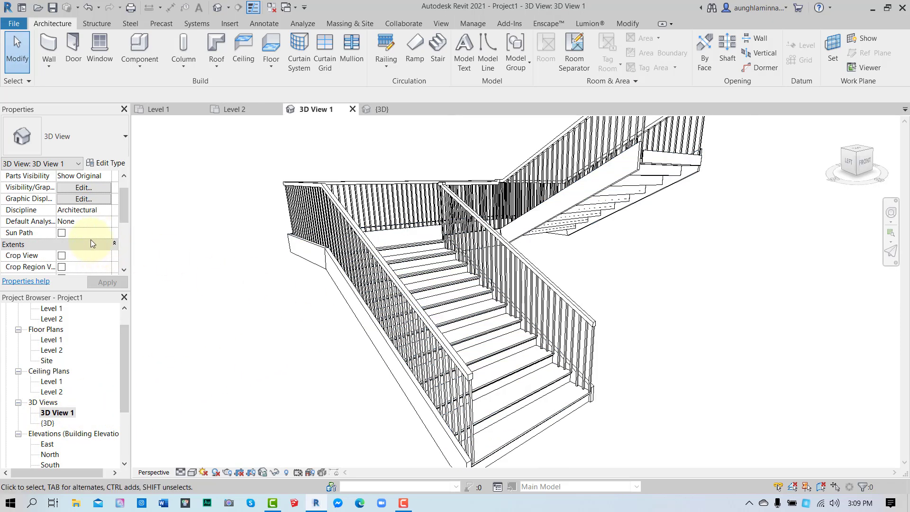
scroll(93, 244, "down", 2)
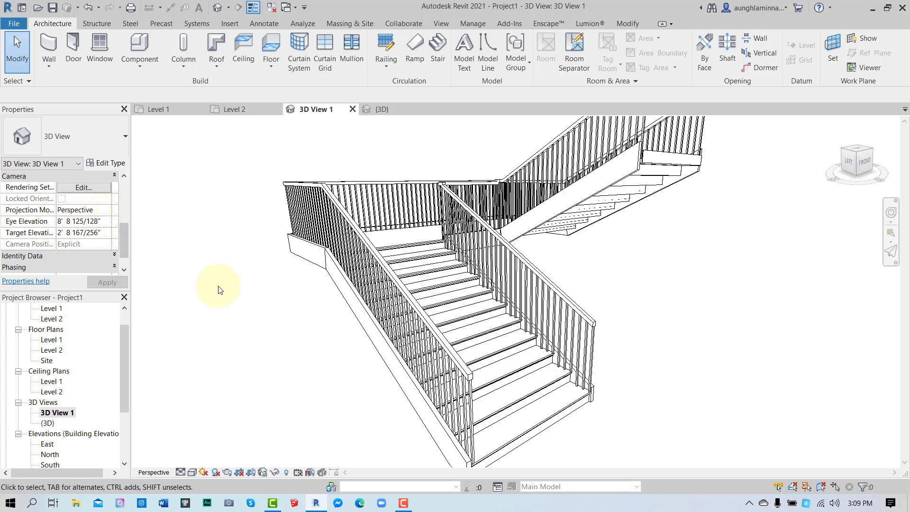
scroll(279, 322, "down", 2)
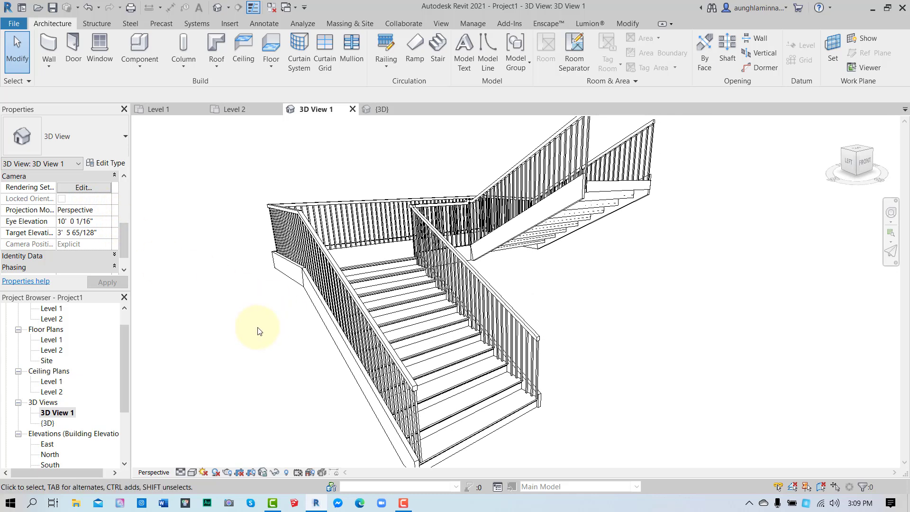
scroll(86, 219, "up", 7)
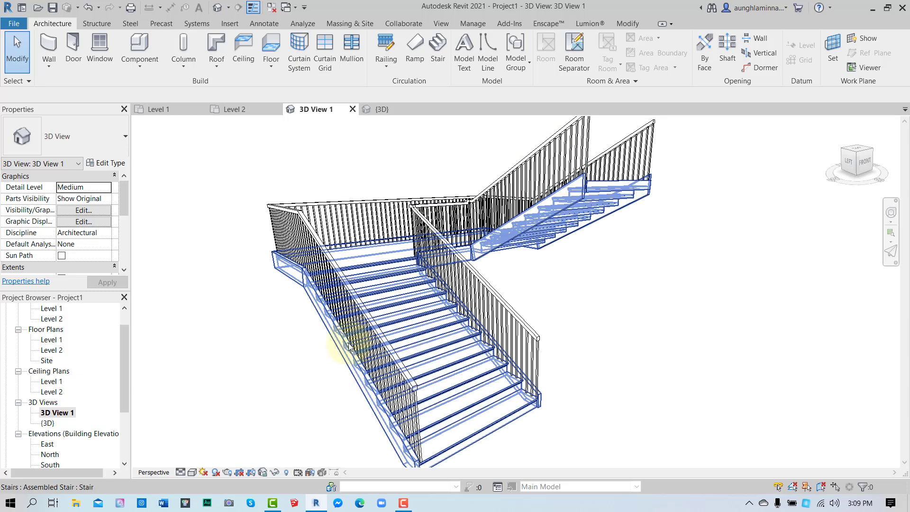
- Compare the default 3D view with 3D View 1, and rename 3D View 1 as Stair Perspective
double_click(47, 423)
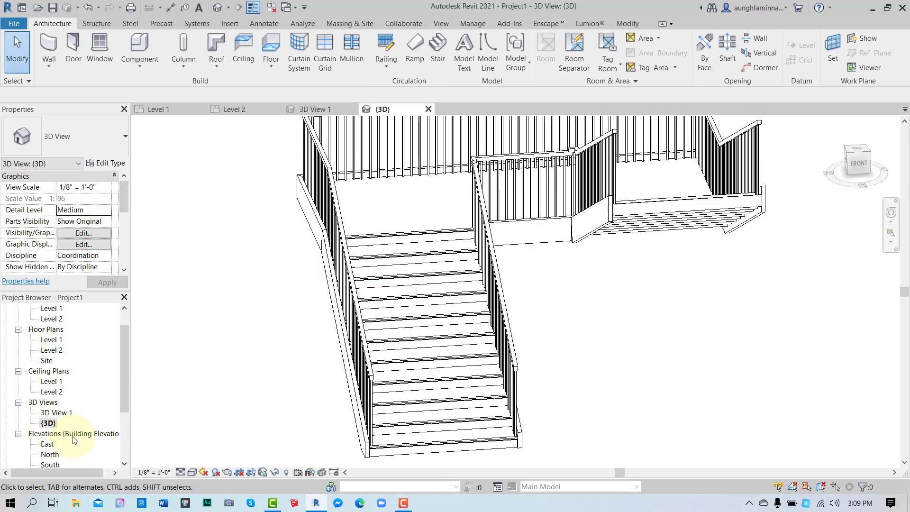
double_click(56, 413)
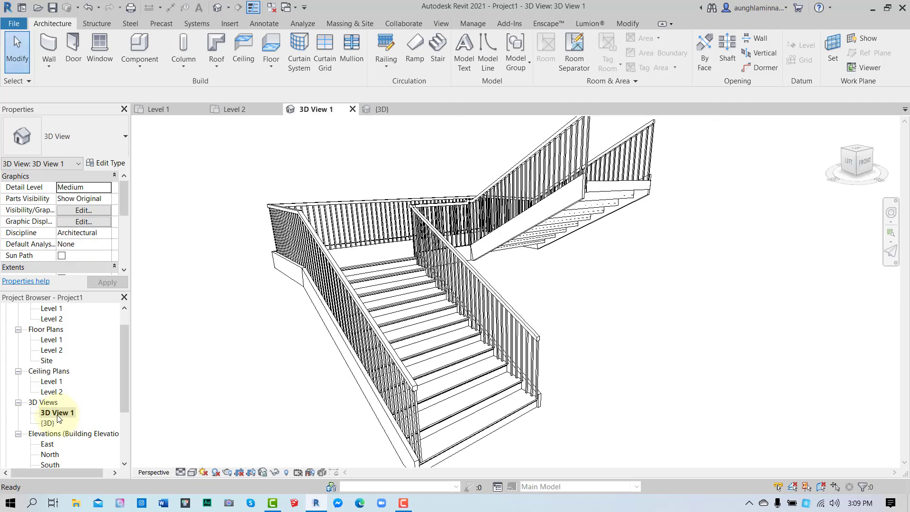
right_click(57, 415)
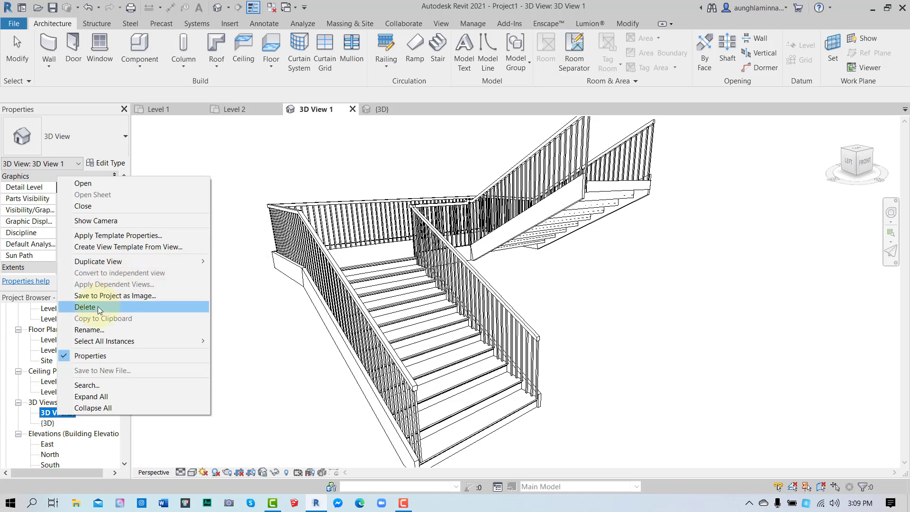
left_click(107, 330)
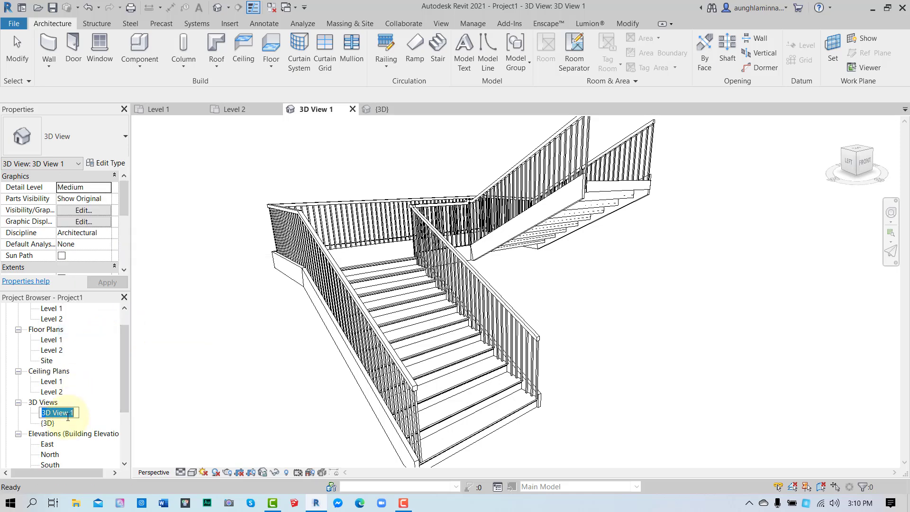
type("3")
type("e")
key("Return")
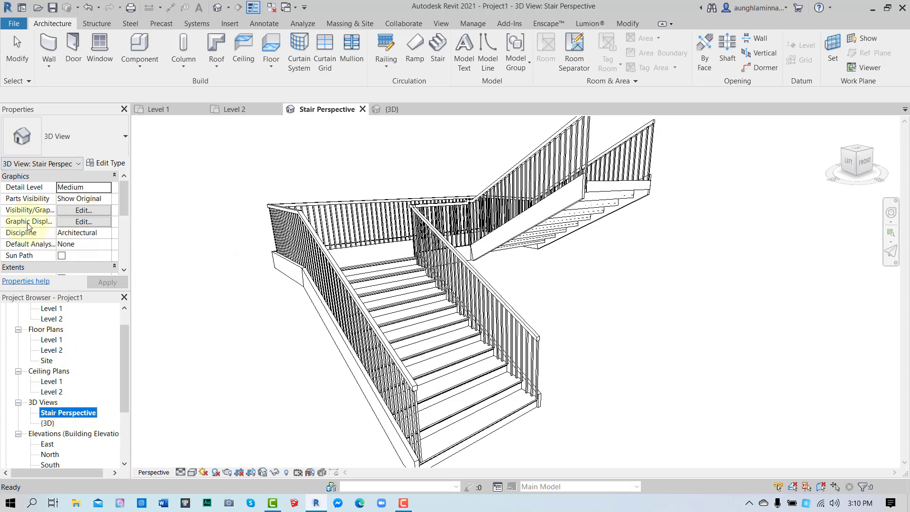
- In the Stair Perspective view's graphic display options, enable smooth lines with anti-aliasing and set silhouettes to Wide Lines
left_click(83, 227)
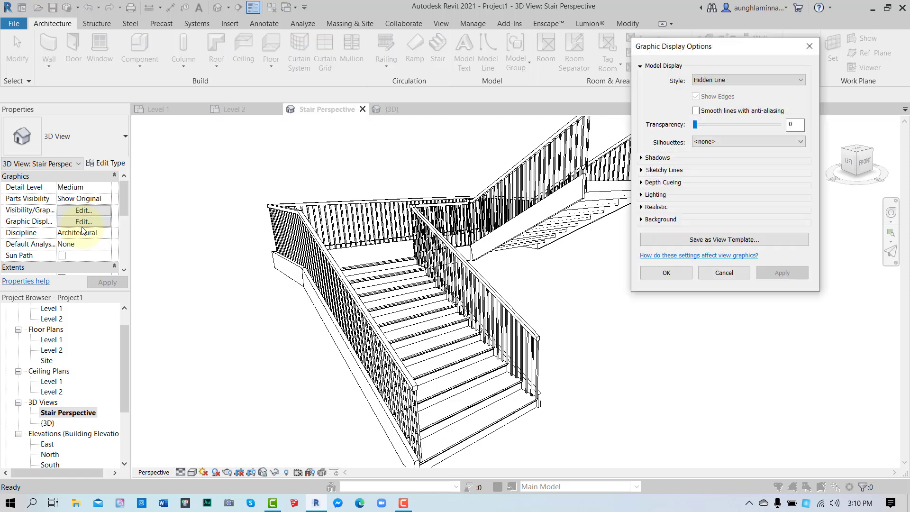
left_click(696, 112)
left_click(727, 141)
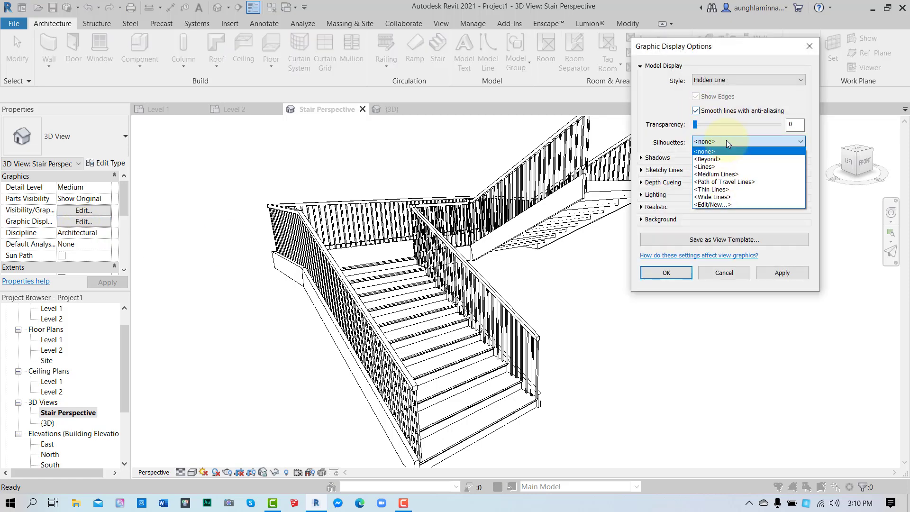
left_click(726, 198)
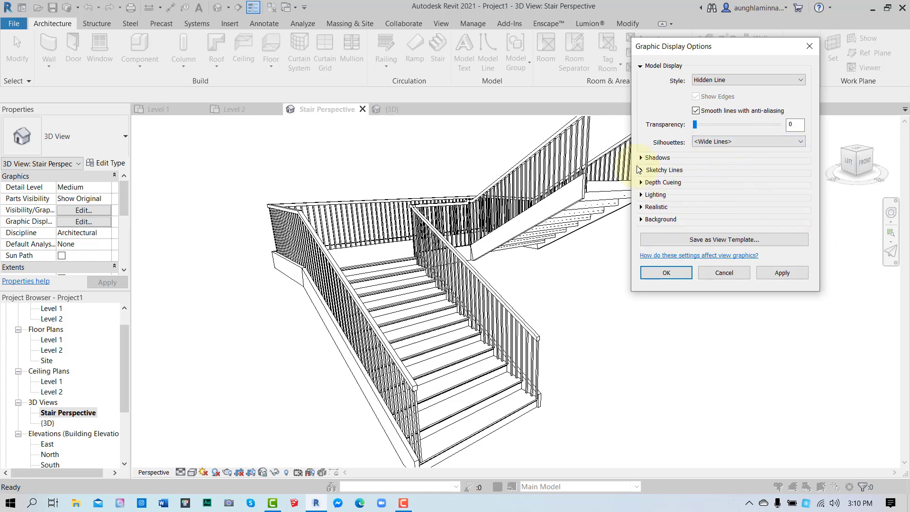
left_click(799, 273)
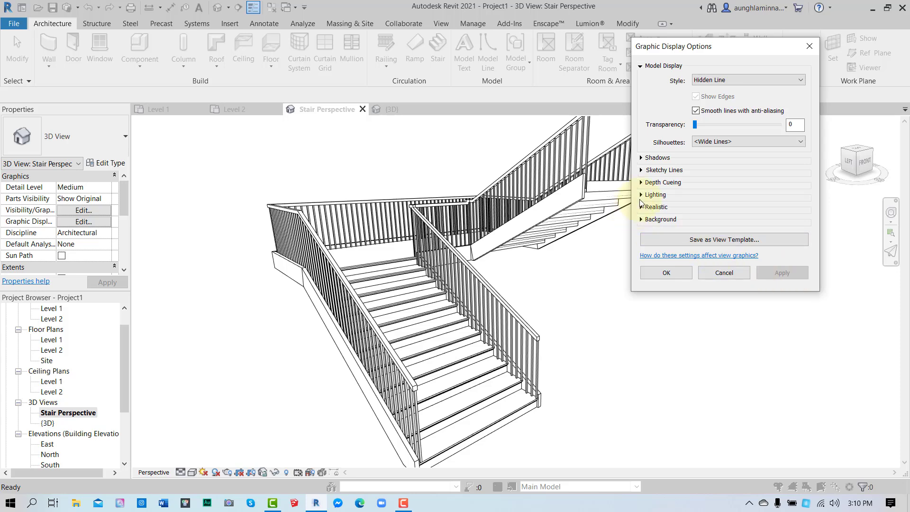
- Try ambient shadows in the Stair Perspective view, and apply cast shadows only
left_click(643, 158)
left_click(696, 180)
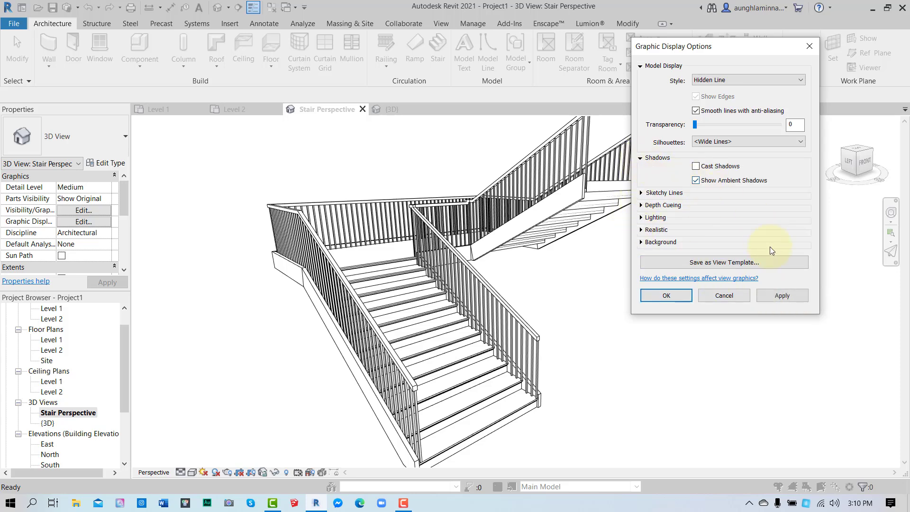
left_click(777, 302)
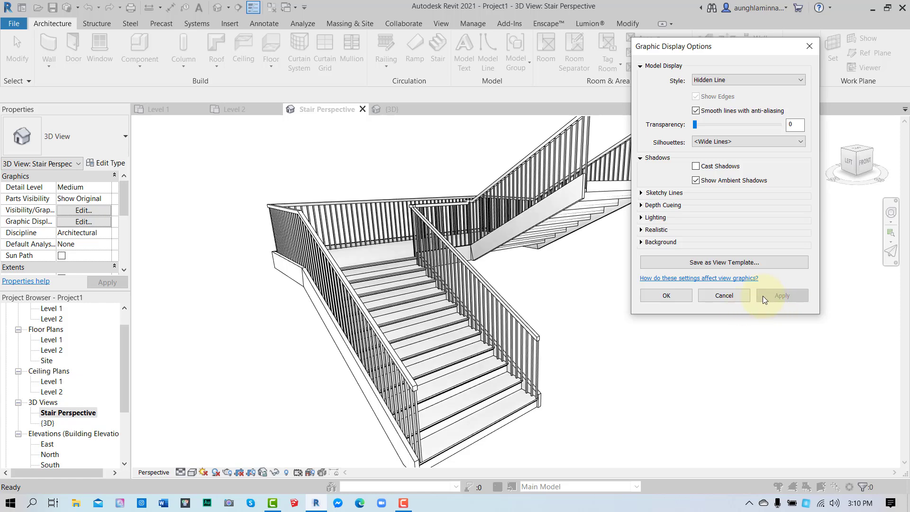
left_click(696, 166)
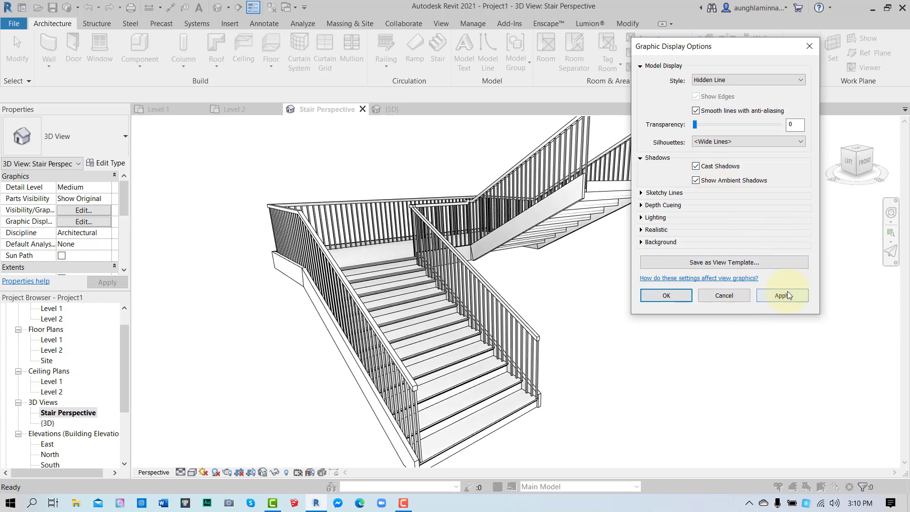
left_click(773, 293)
left_click(696, 181)
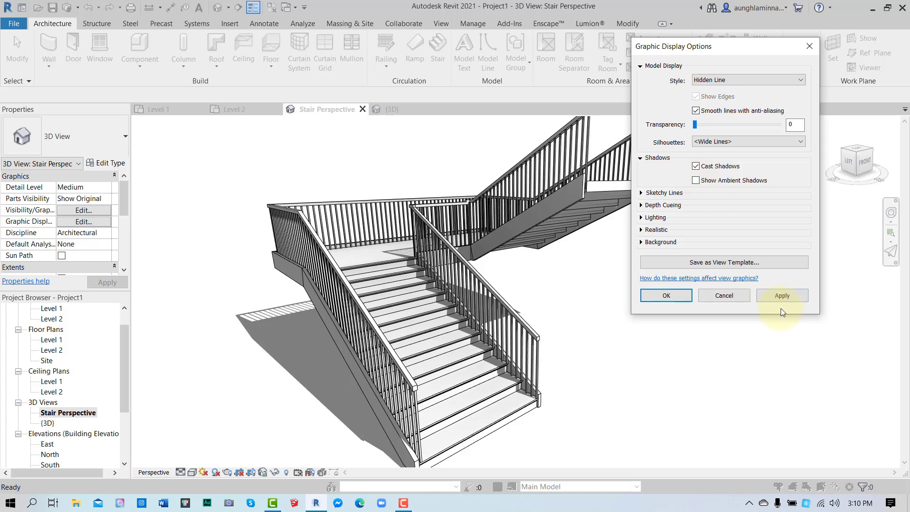
left_click(781, 296)
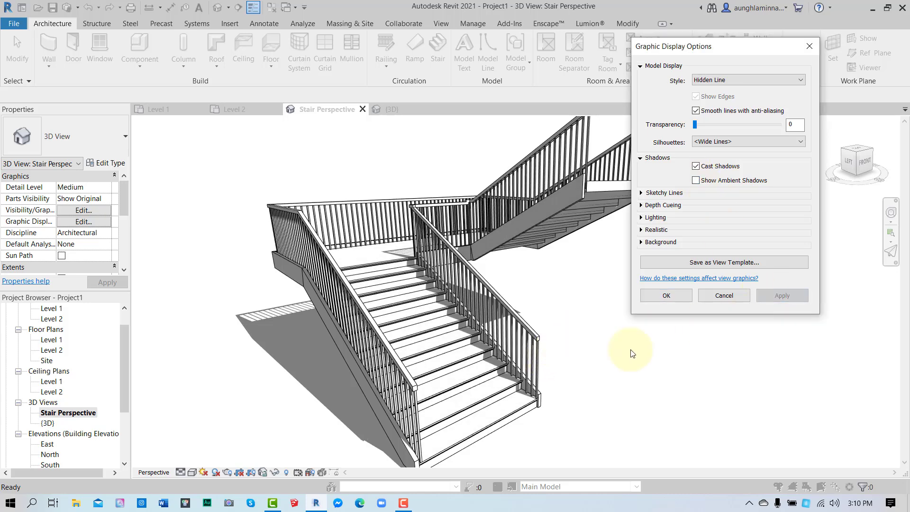
left_click(667, 296)
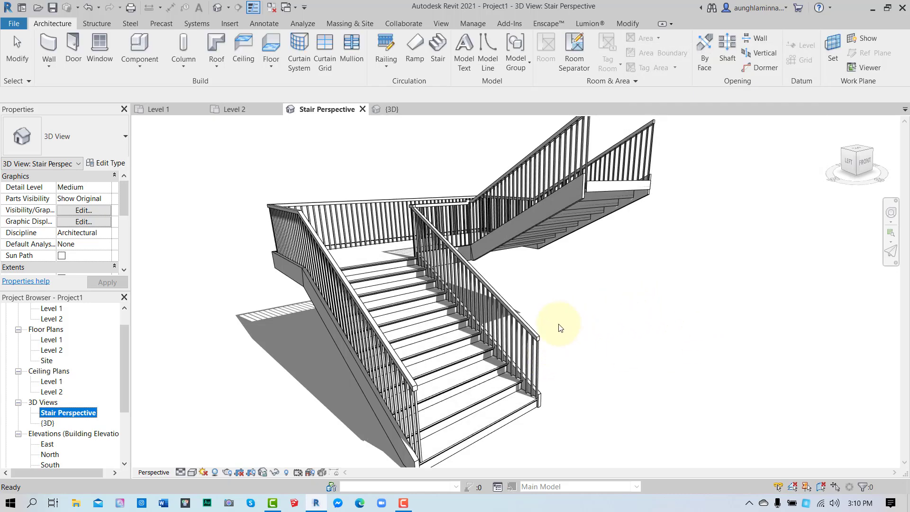
- Examine the stair flights, underside and railings from lower angles in the Stair Perspective view
middle_click_drag(578, 304, 508, 325, "shift")
scroll(498, 315, "up", 2)
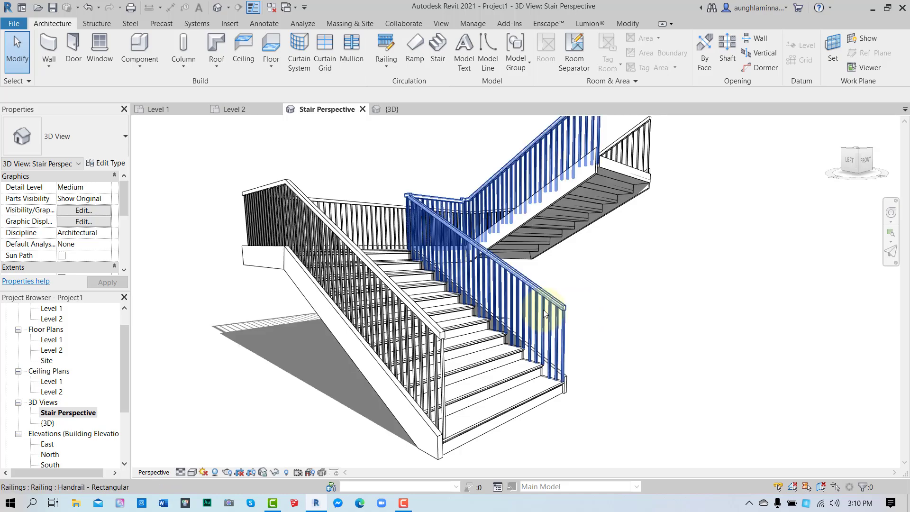
scroll(537, 371, "up", 1)
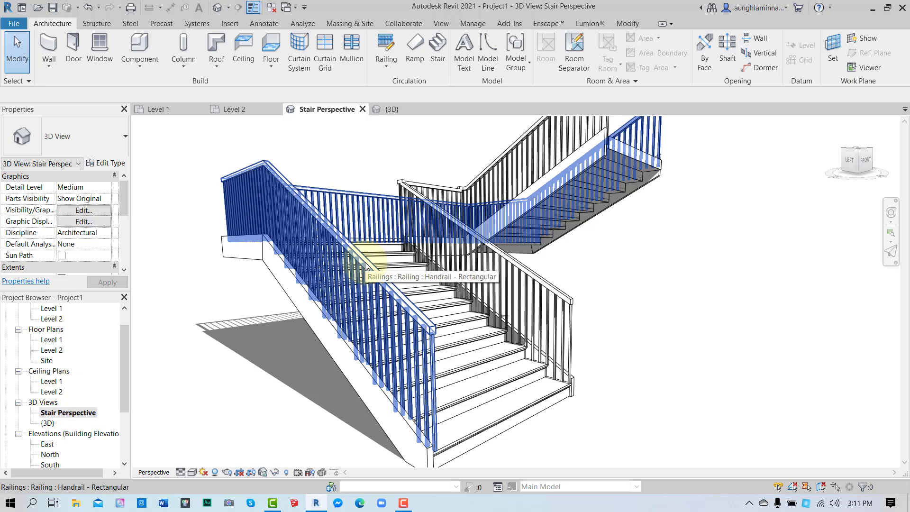
left_click(345, 352)
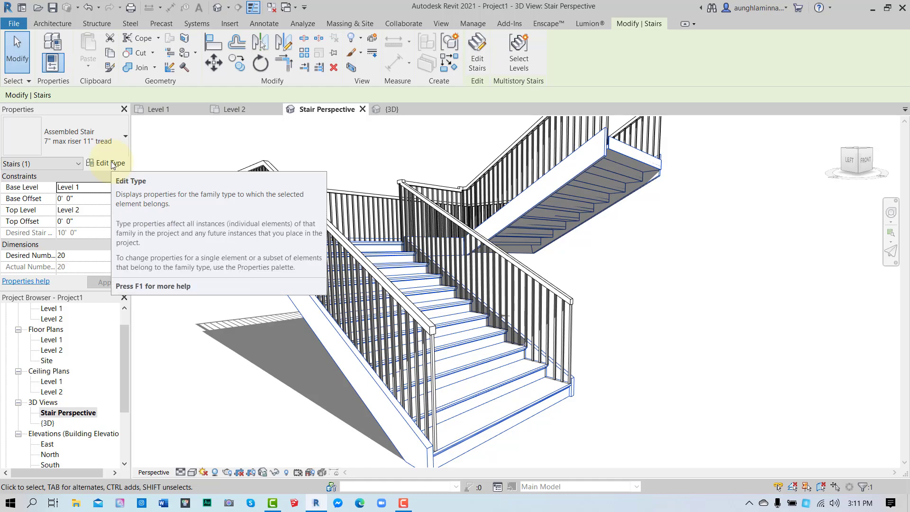
left_click(256, 370)
middle_click_drag(250, 371, 731, 303, "shift")
scroll(730, 304, "down", 5)
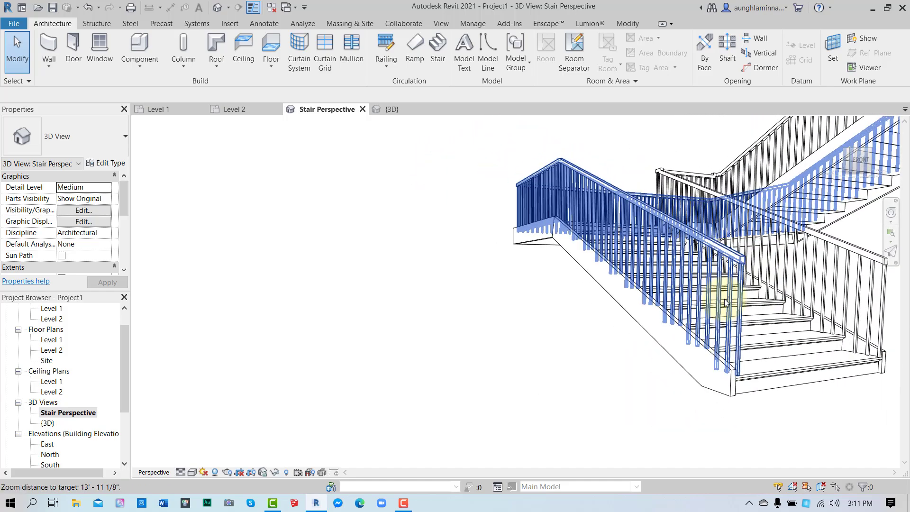
middle_click_drag(660, 313, 641, 336)
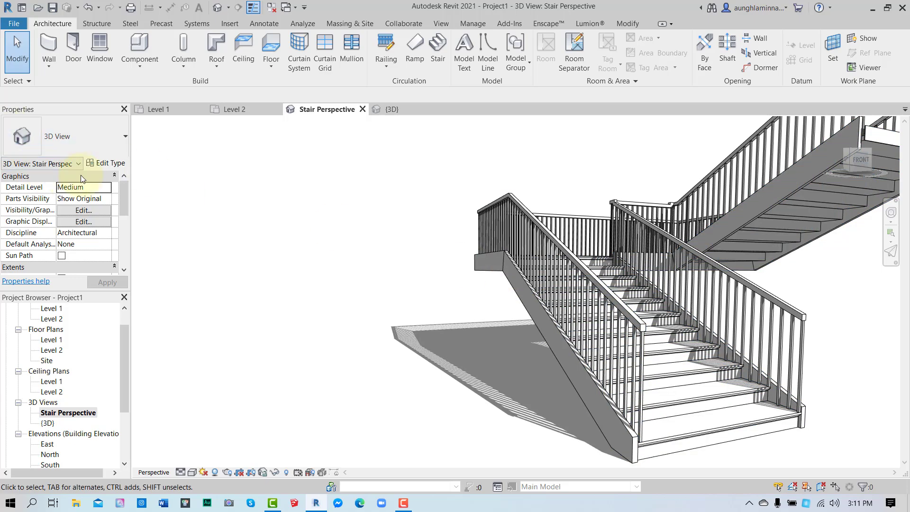
- Open the type properties of the assembled stair and review its calculation rules, construction and support settings beside the model
left_click(528, 287)
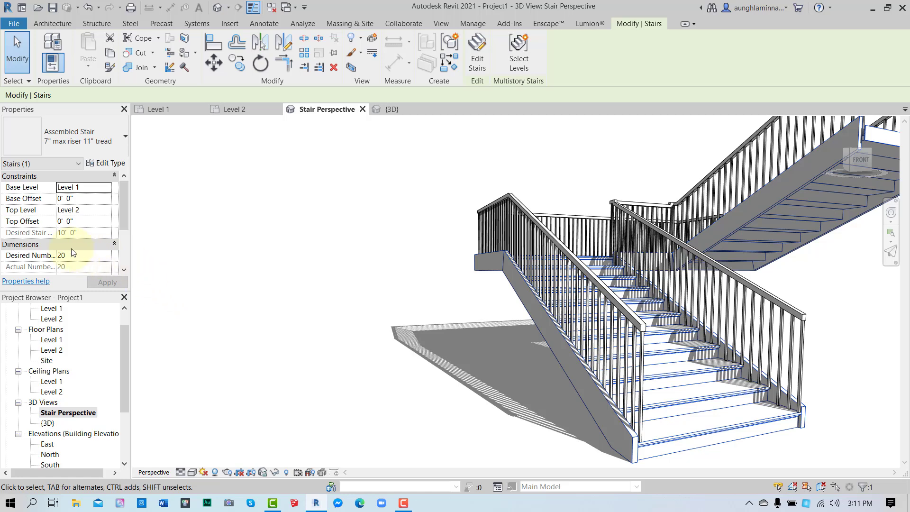
left_click(102, 164)
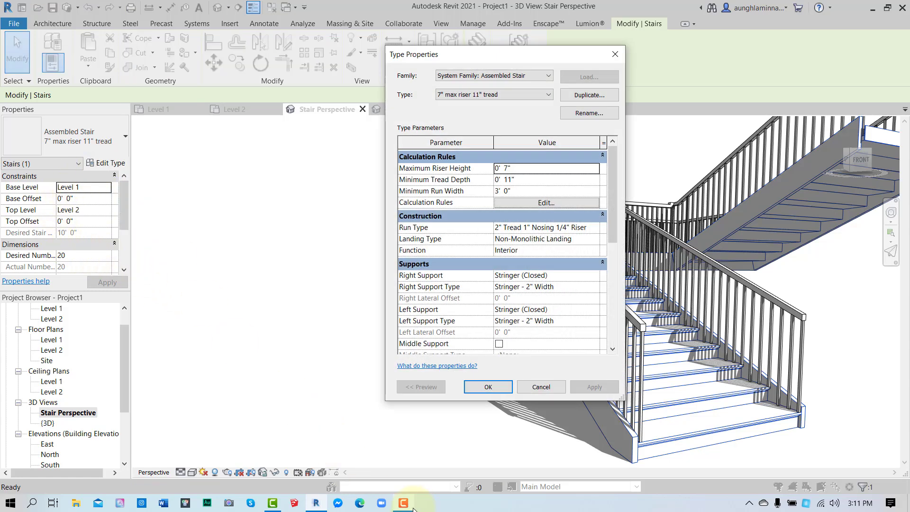
left_click(410, 506)
left_click(411, 507)
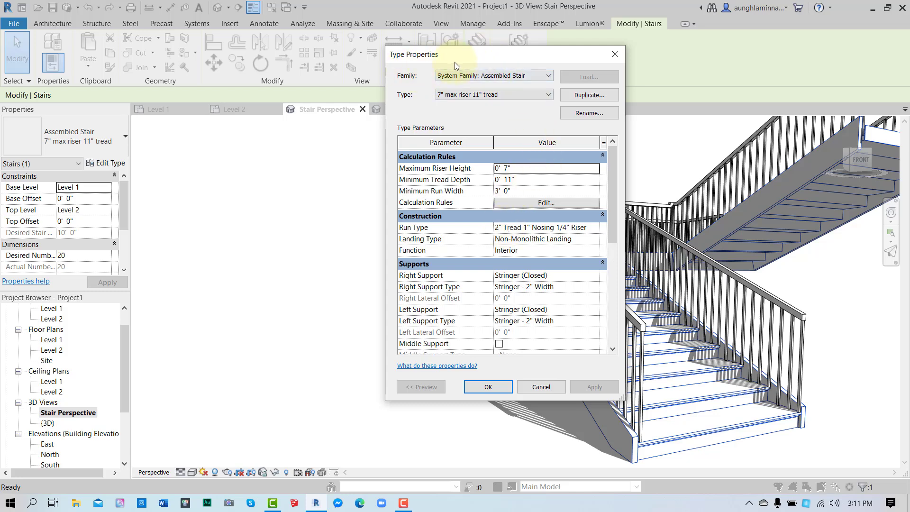
left_click_drag(463, 56, 270, 78)
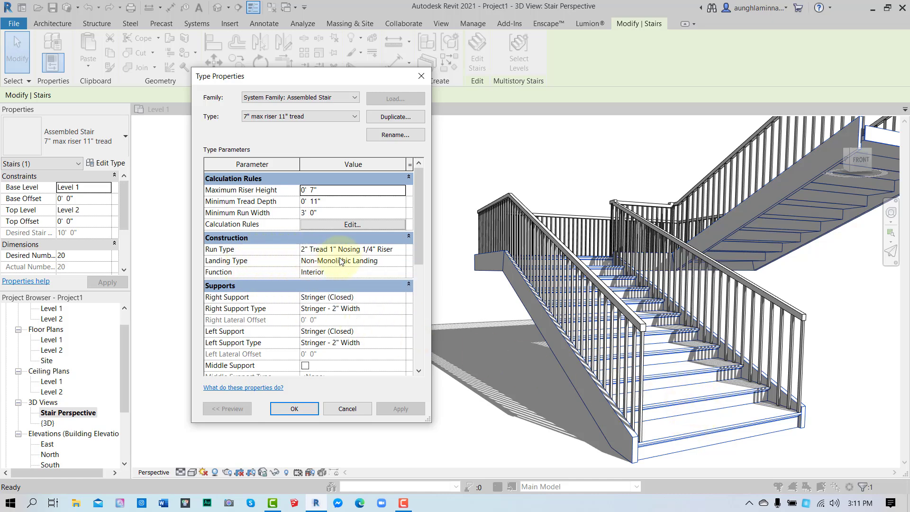
scroll(341, 262, "down", 1)
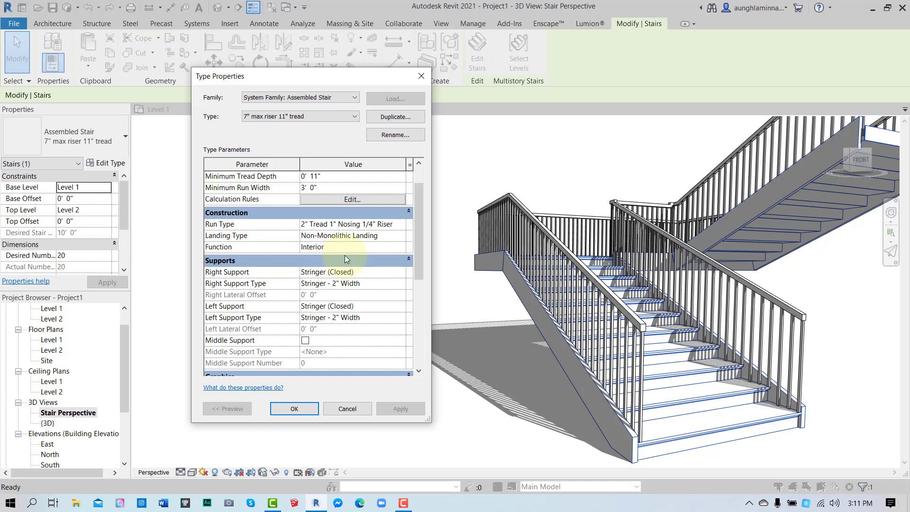
scroll(359, 240, "up", 1)
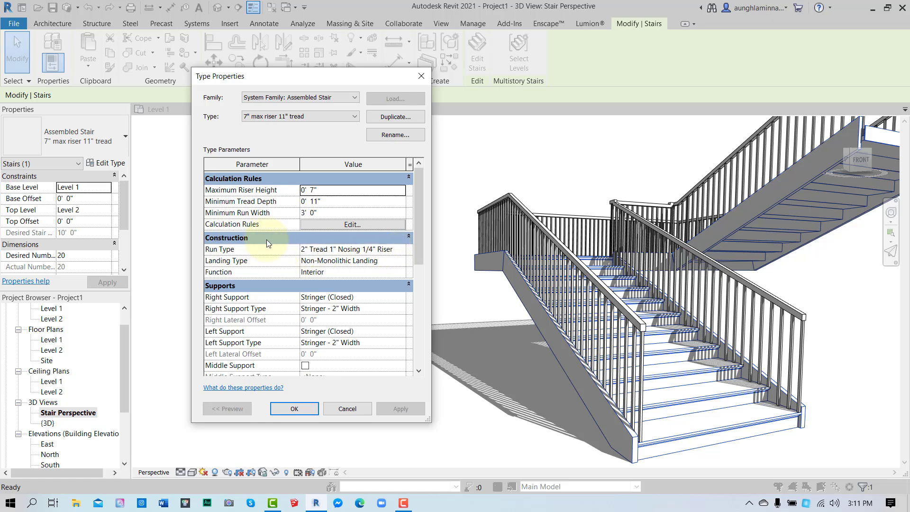
- Open the stair's run type 2" Tread 1" Nosing 1/4" Riser and turn off its risers
left_click(395, 250)
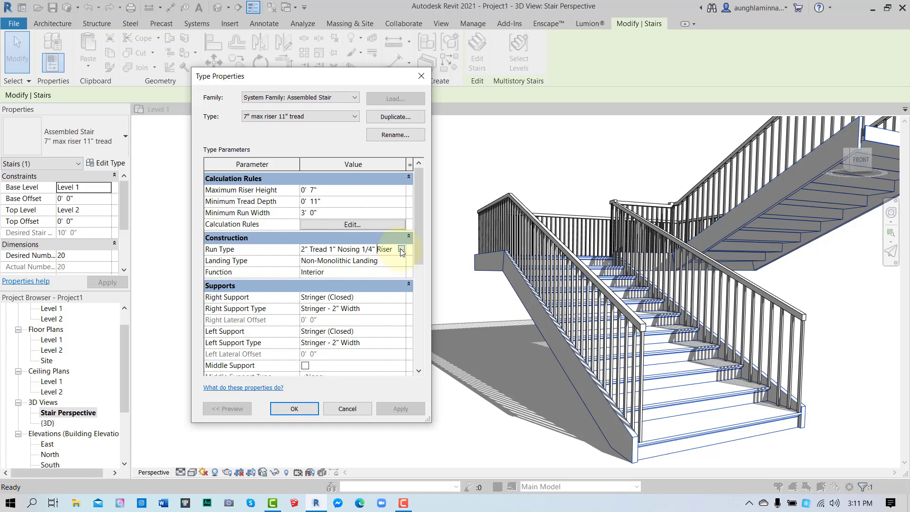
left_click(401, 249)
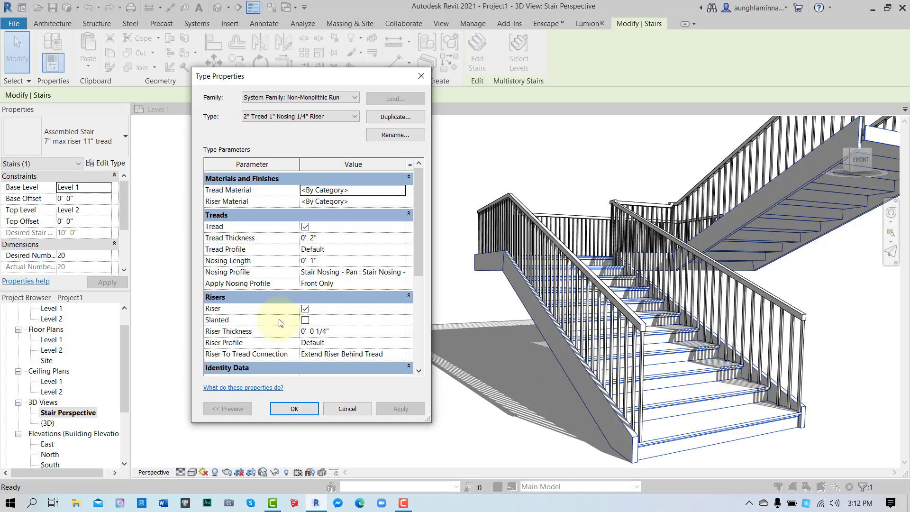
left_click(305, 308)
left_click(401, 409)
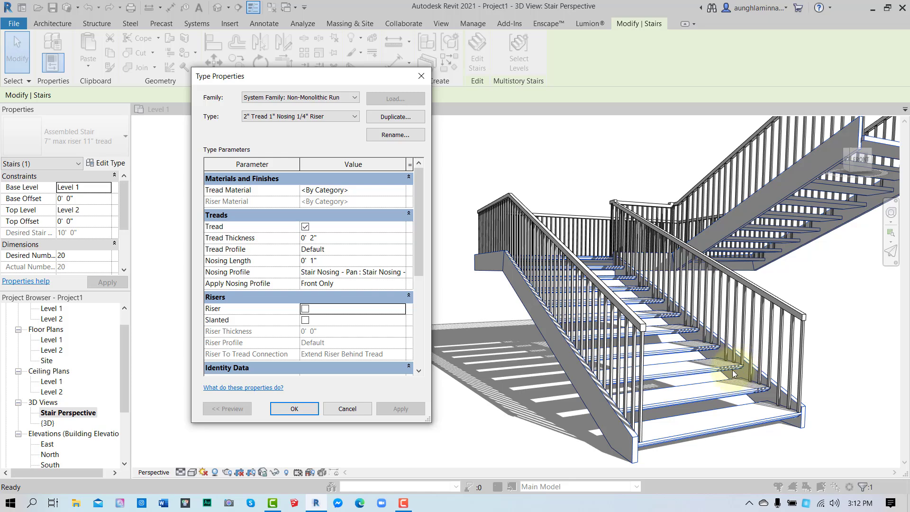
- Set the run type's nosing length to 0 and its nosing profile to Default, and apply the changes to the stair
left_click(377, 272)
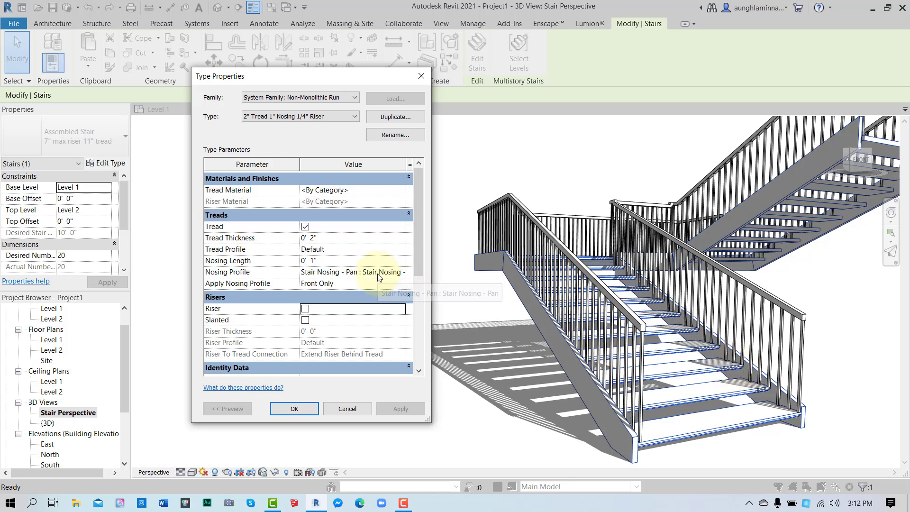
left_click(401, 272)
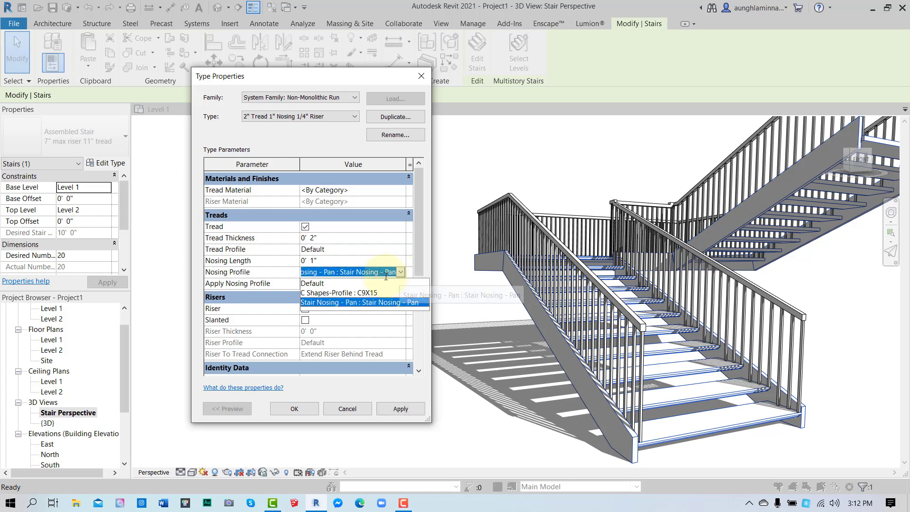
left_click(331, 259)
left_click(339, 261)
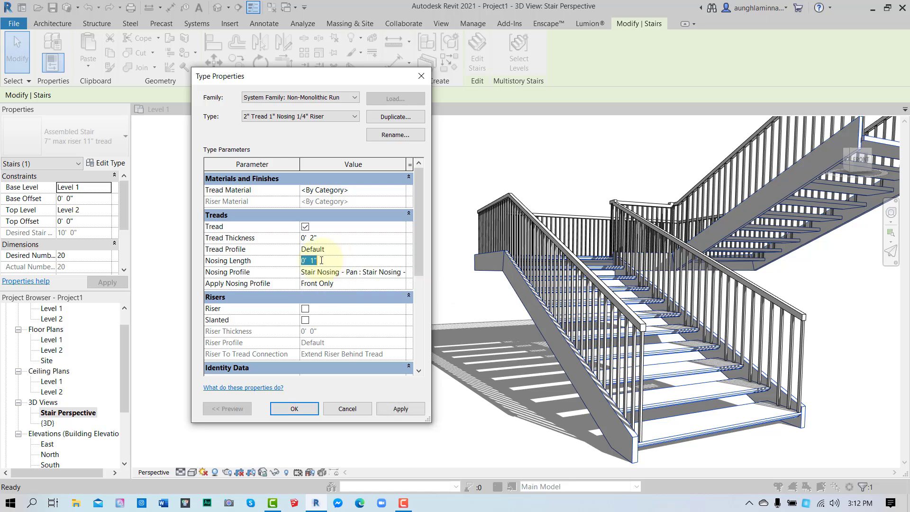
type("0")
left_click(404, 273)
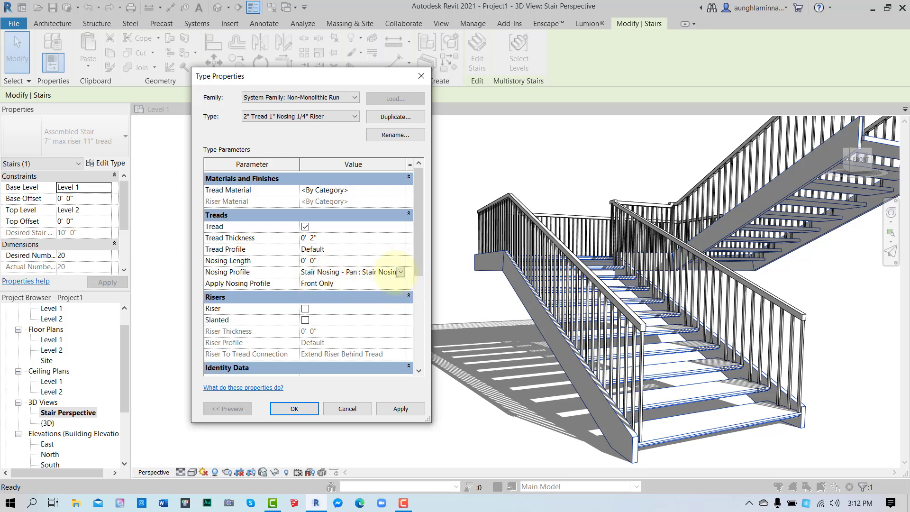
left_click(399, 273)
left_click(320, 285)
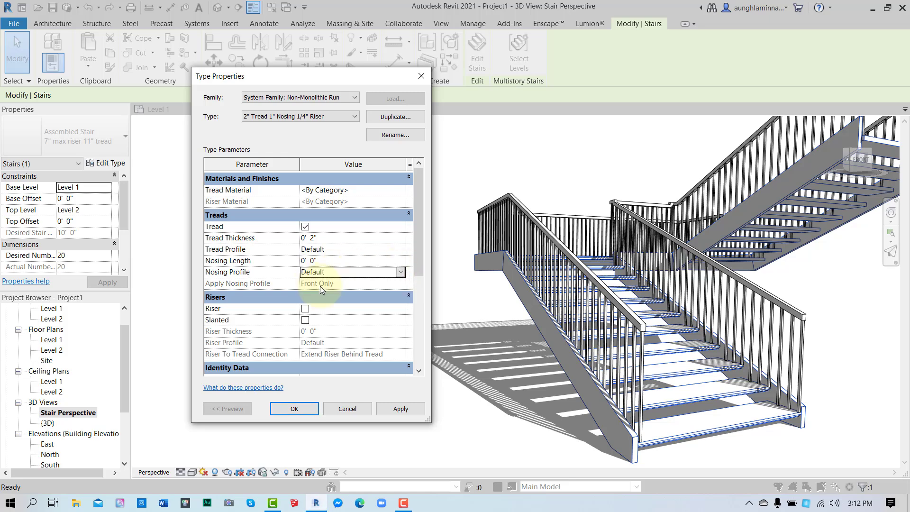
left_click(400, 272)
left_click(351, 286)
left_click(399, 408)
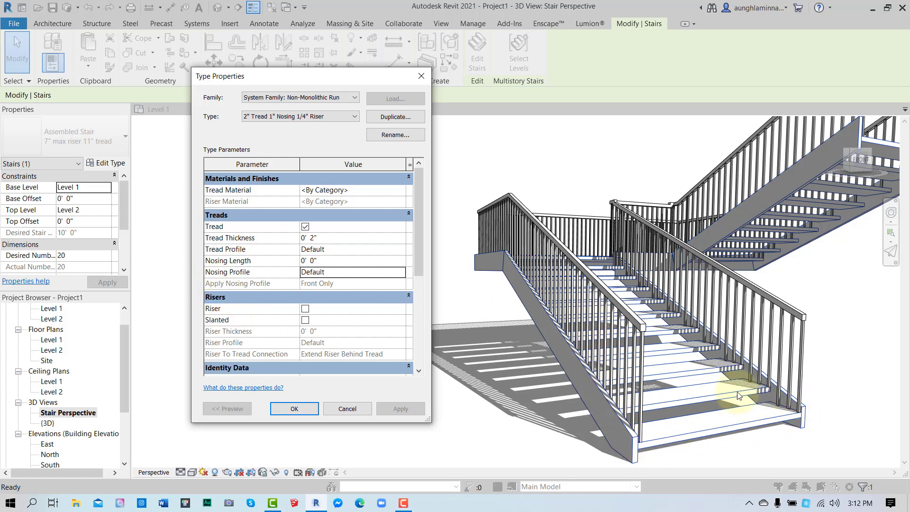
- Set the run type's tread thickness to 3", apply it, and accept both the run type and stair type properties
left_click(317, 239)
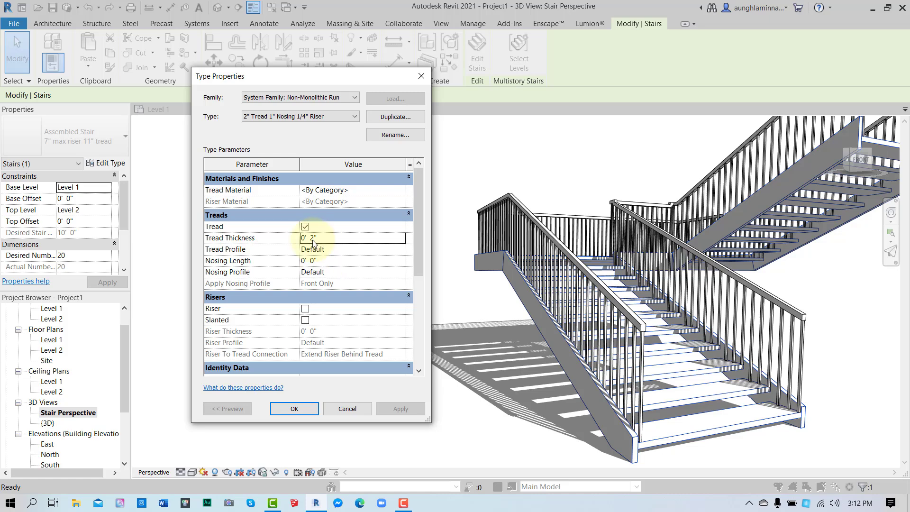
left_click(314, 238)
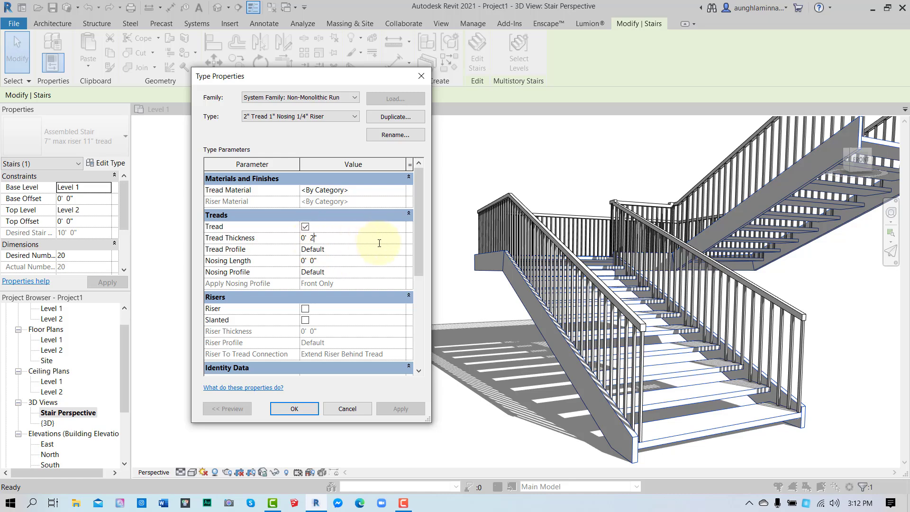
key("BackSpace")
type("3")
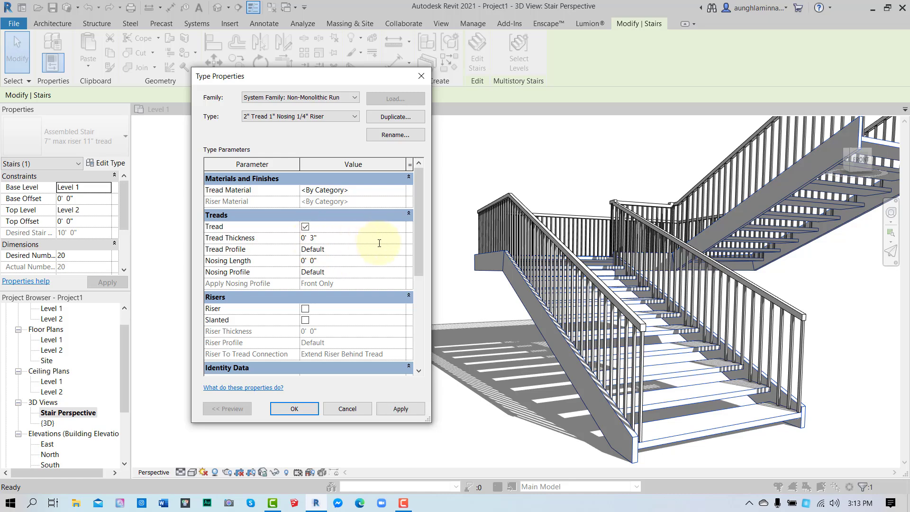
left_click(364, 260)
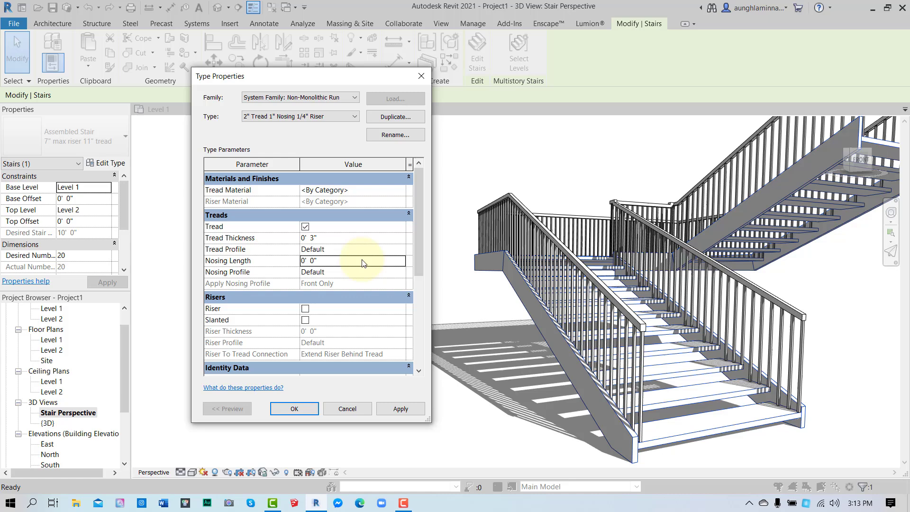
left_click(403, 409)
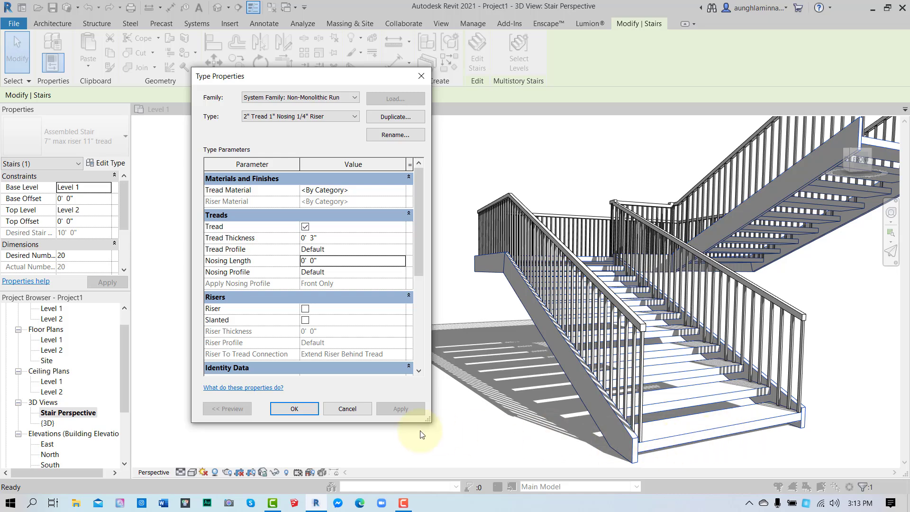
left_click(294, 409)
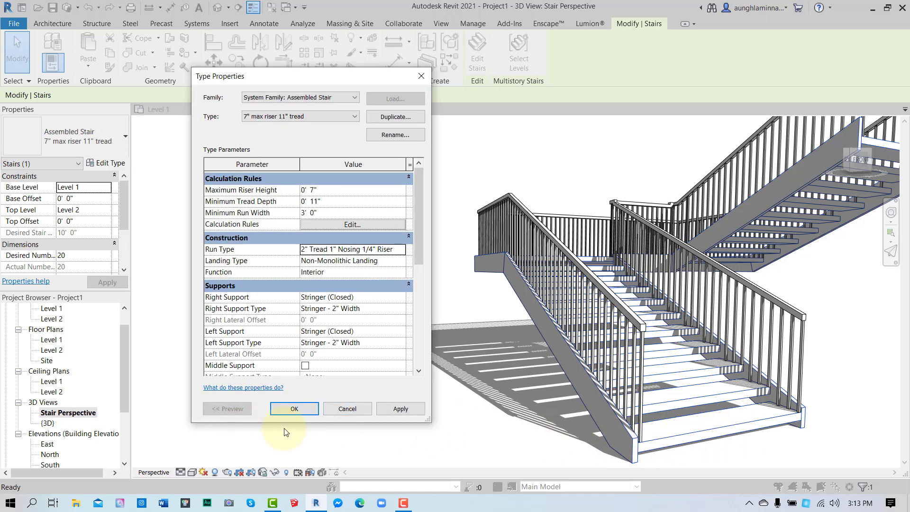
left_click(306, 410)
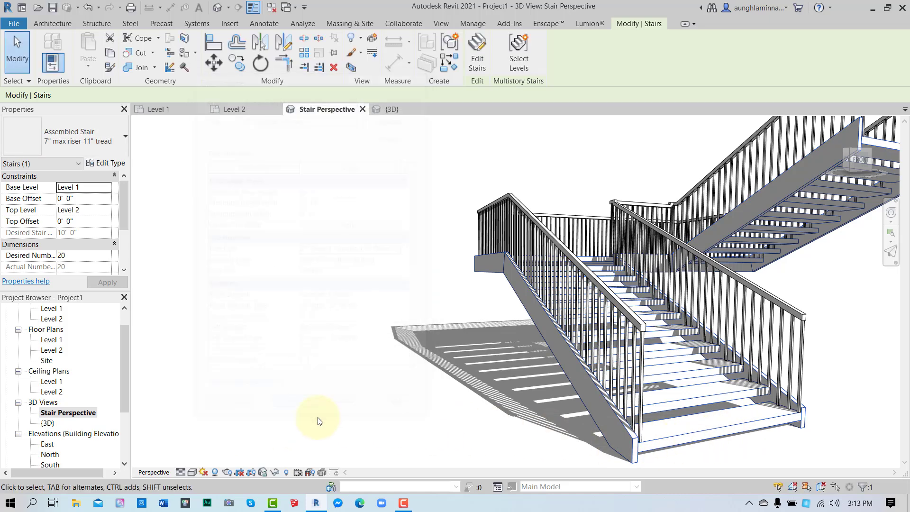
- Change the Stair Perspective view's visual style to one that displays material textures on the stair
left_click(192, 472)
left_click(215, 459)
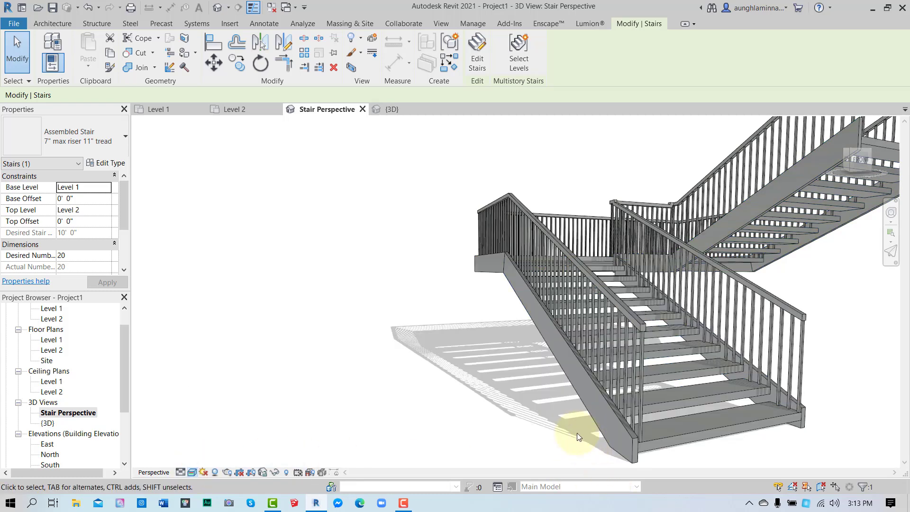
middle_click_drag(571, 428, 538, 423)
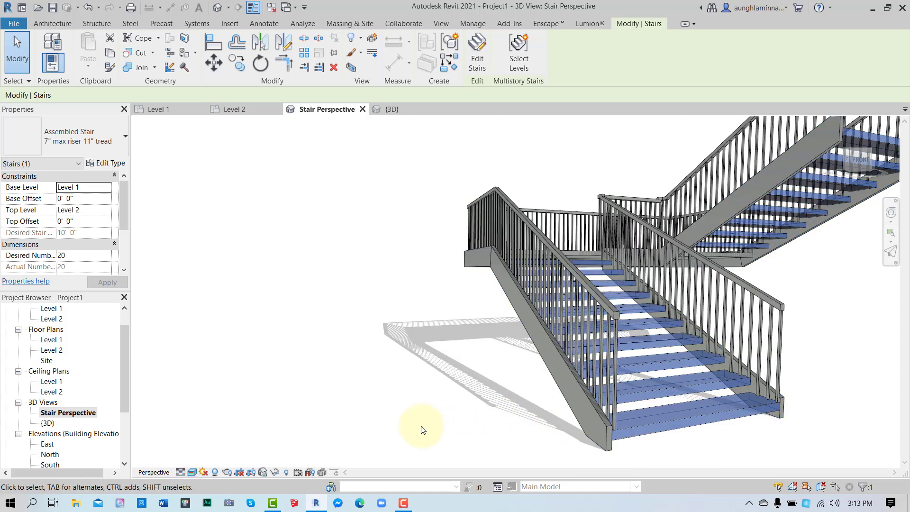
- Open the properties of the run type 2" Tread 1" Nosing 1/4" Riser from the assembled stair's type properties
left_click(478, 417)
left_click(604, 435)
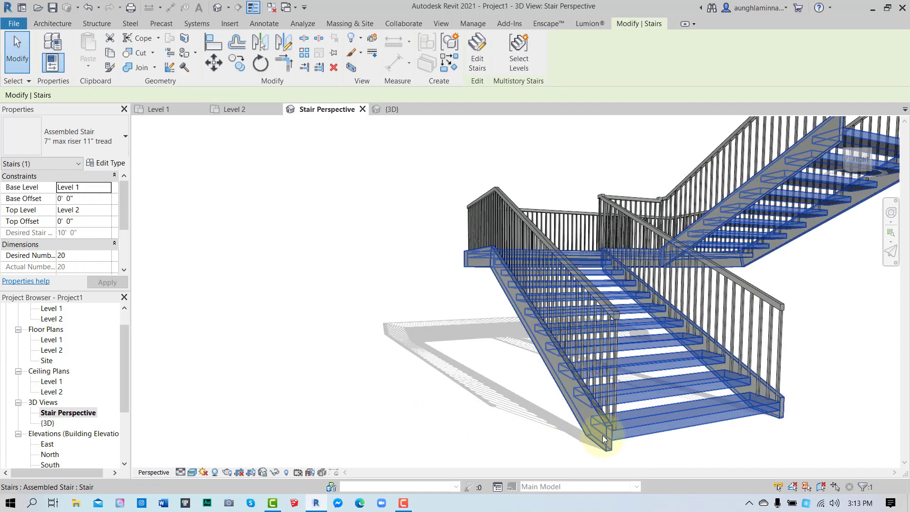
left_click(106, 164)
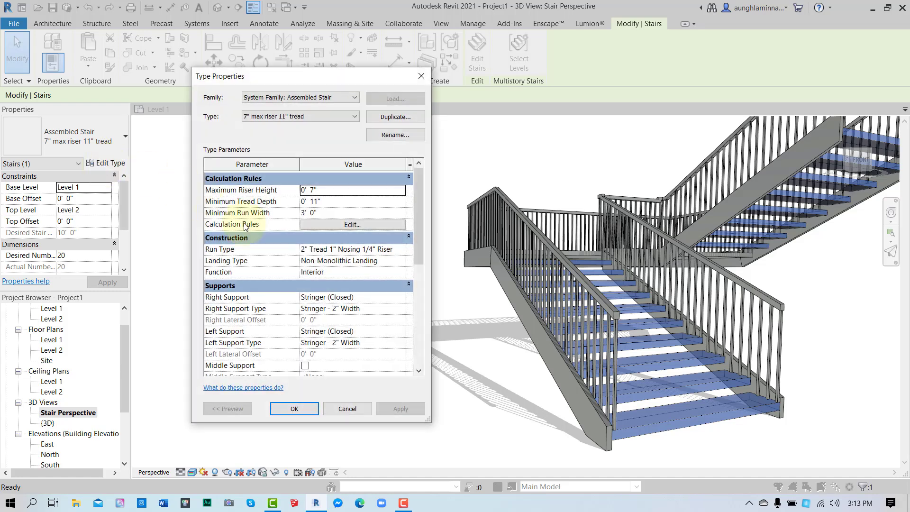
left_click(374, 252)
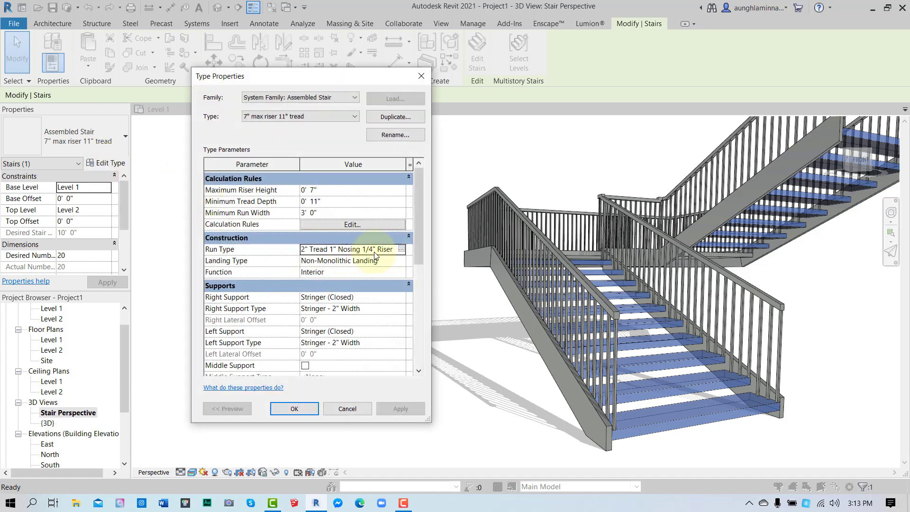
left_click(404, 251)
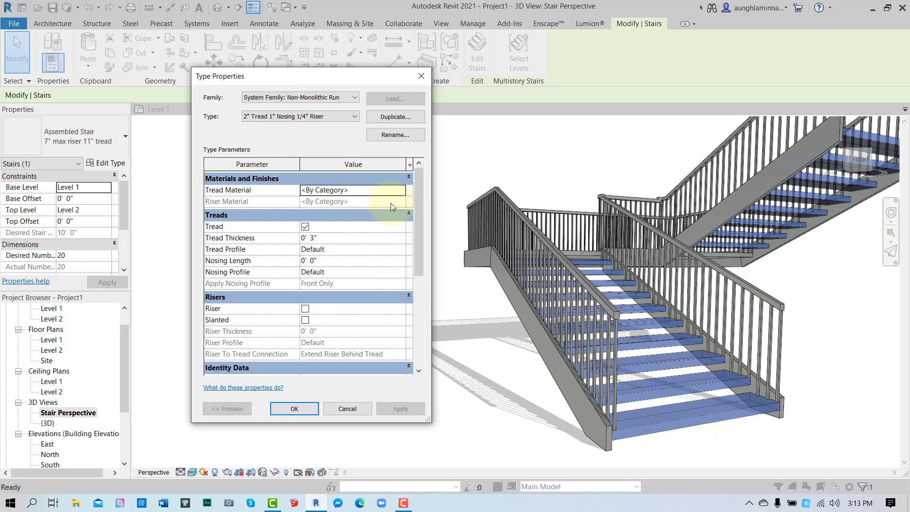
- Open the material selection for the run's tread material, search for "mahoga", and show the matching materials in the material libraries
left_click(402, 192)
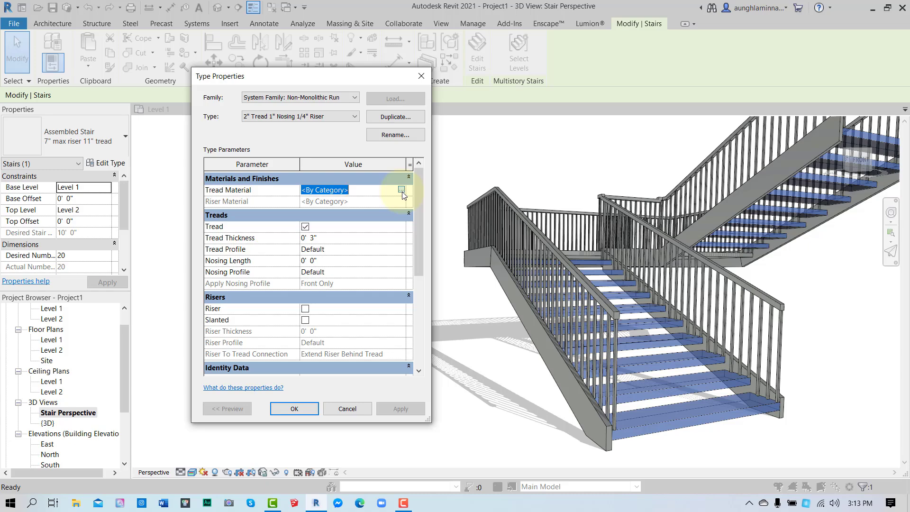
left_click(402, 190)
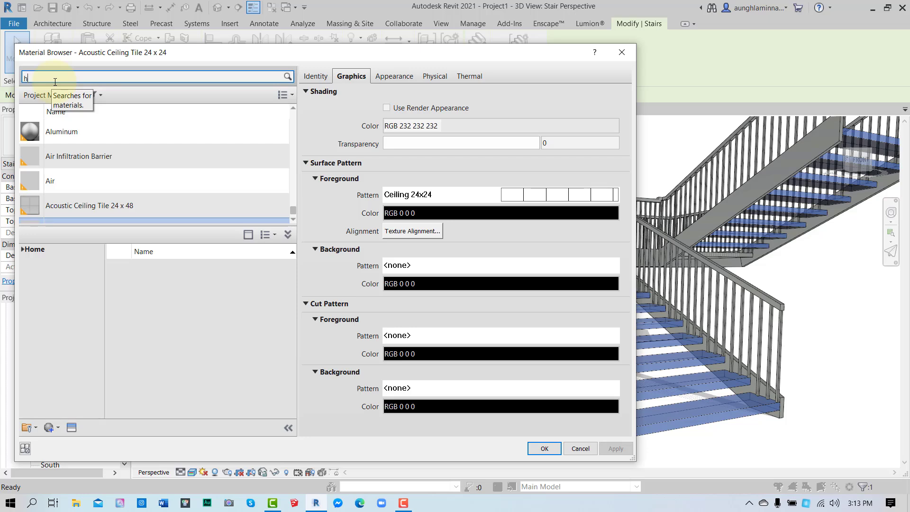
type("maho")
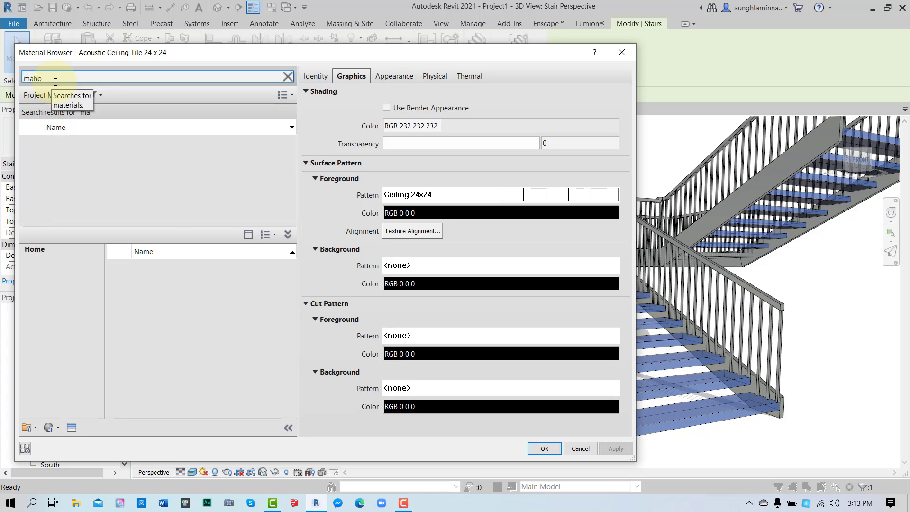
type("ga")
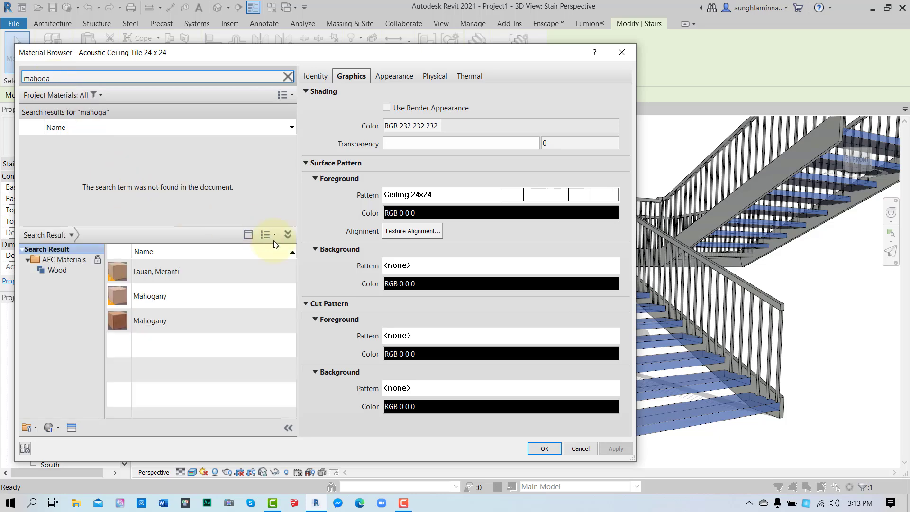
left_click(288, 234)
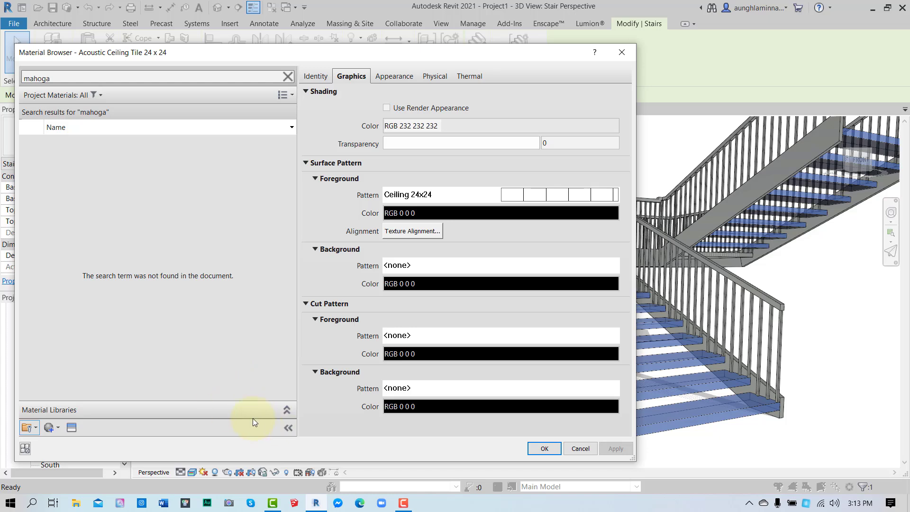
left_click(287, 411)
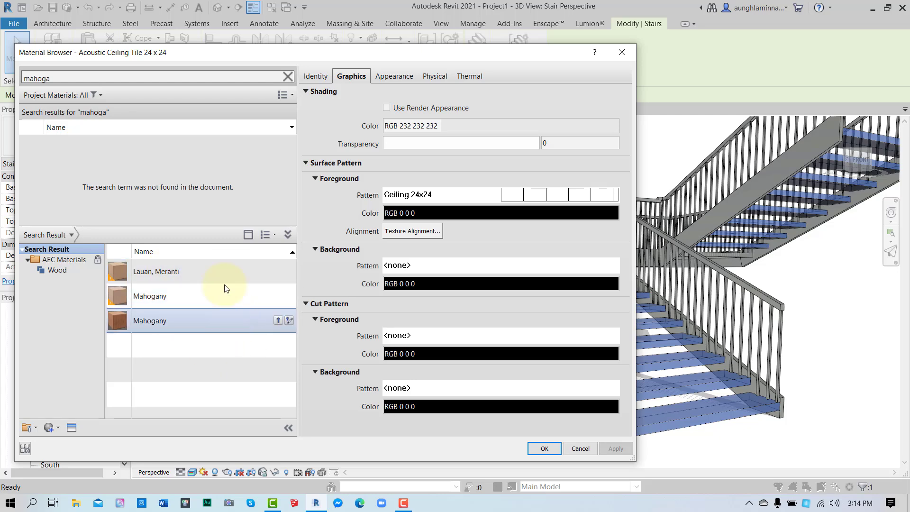
left_click(288, 234)
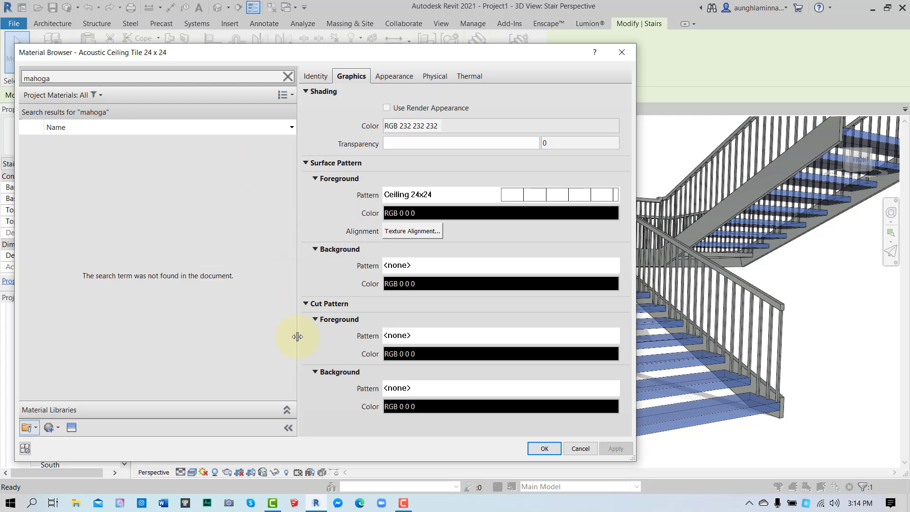
left_click(287, 411)
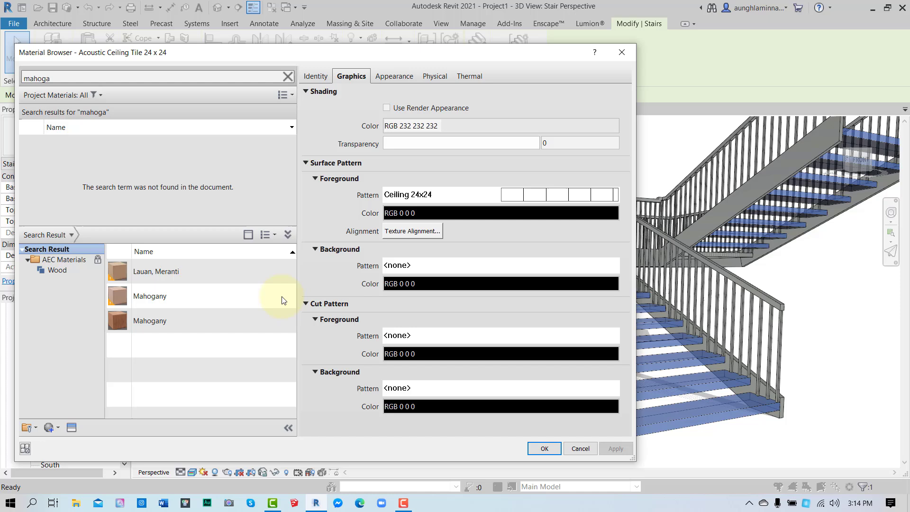
left_click(287, 235)
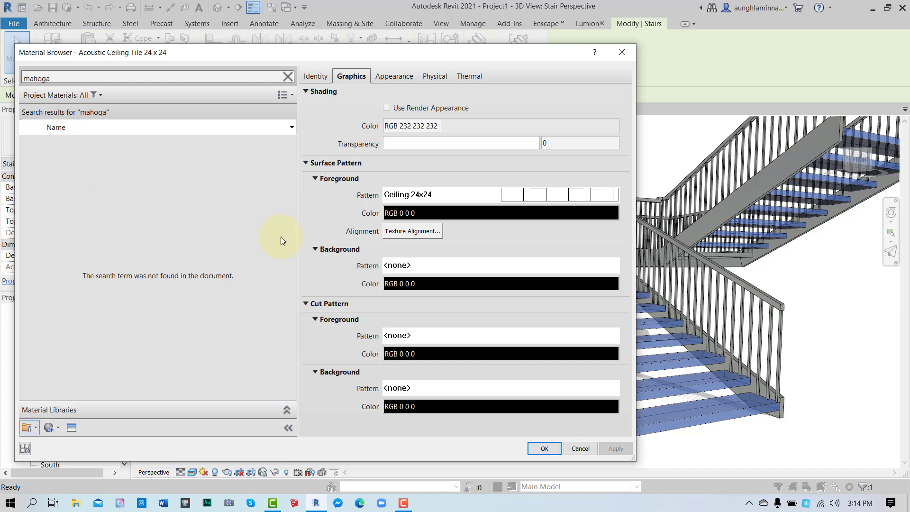
left_click(288, 409)
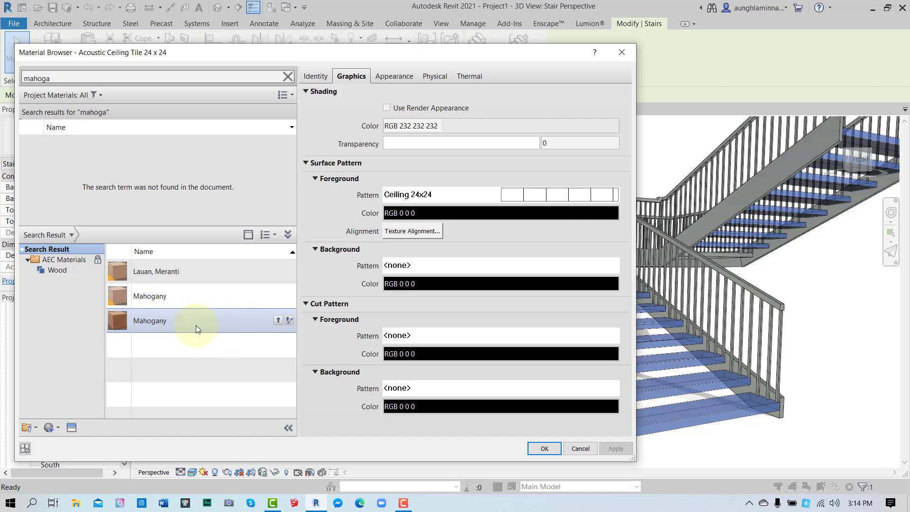
- Add the darker Mahogany to the project materials, assign it as the tread material, and accept the run and stair type changes
left_click(278, 320)
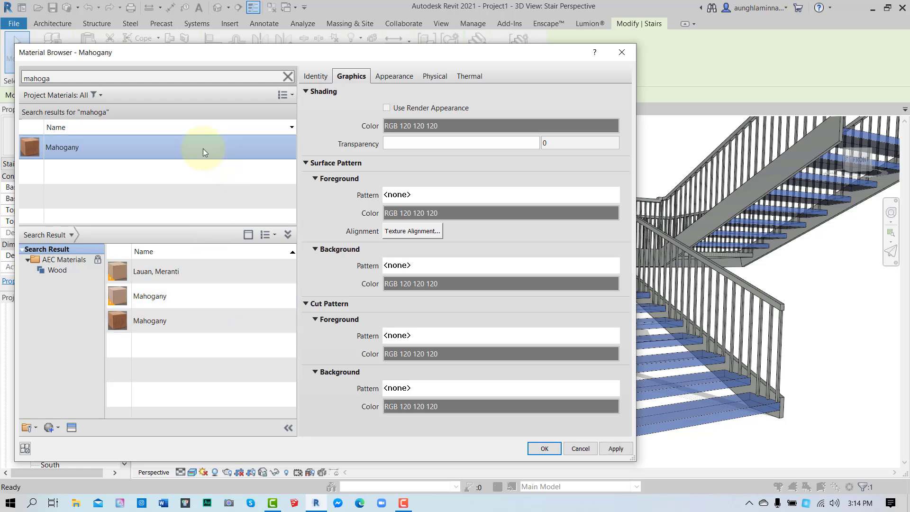
left_click(616, 448)
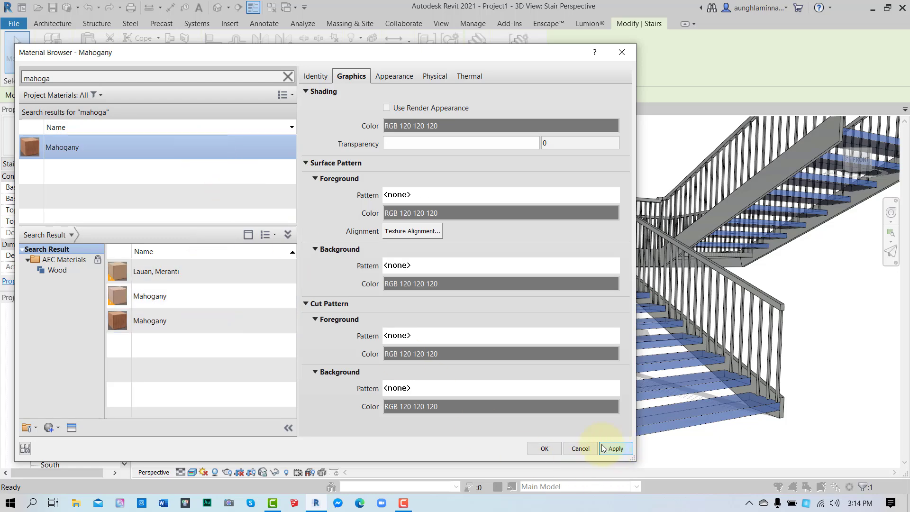
left_click(545, 448)
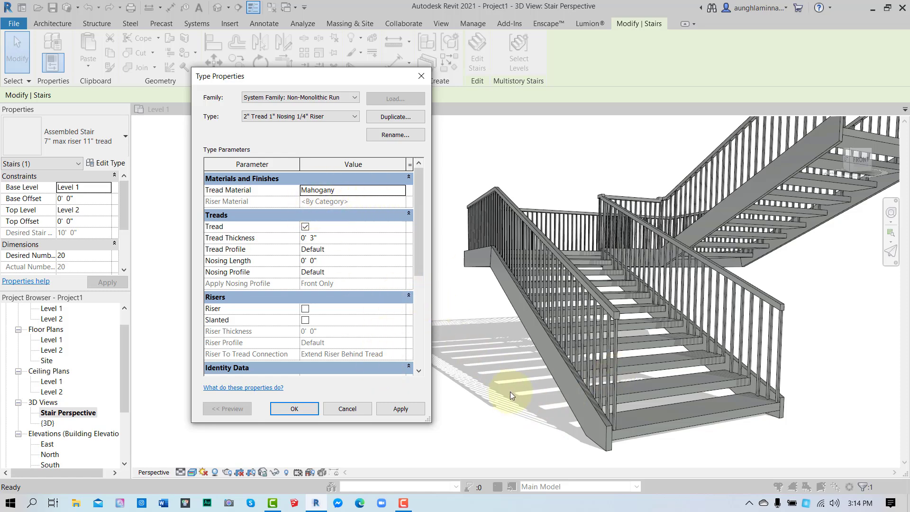
left_click(412, 409)
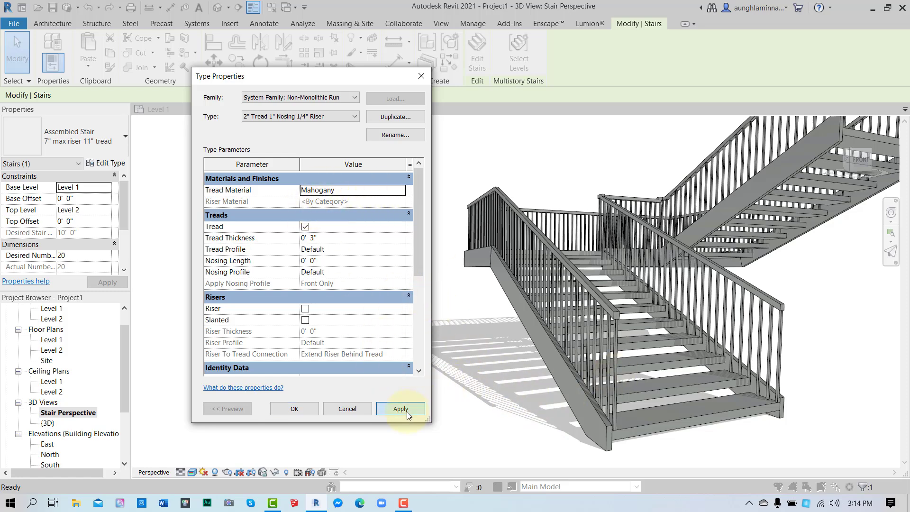
left_click(547, 419)
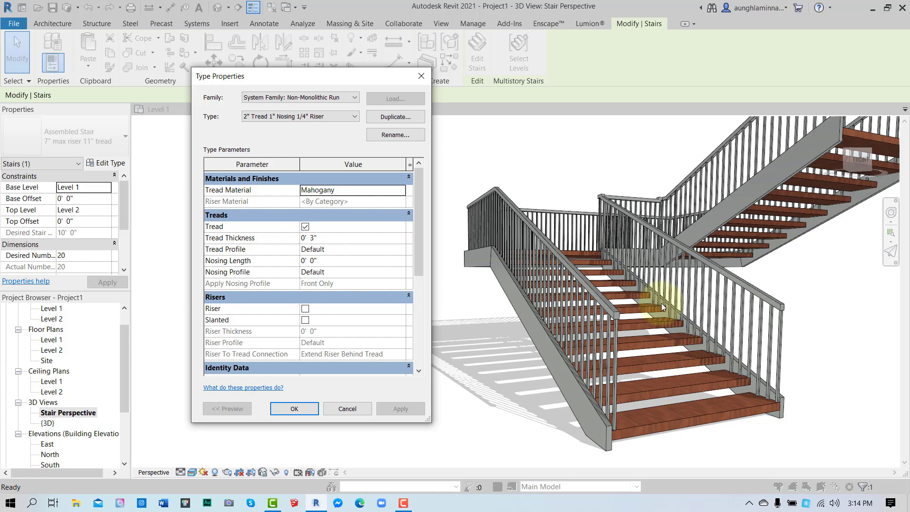
left_click(297, 408)
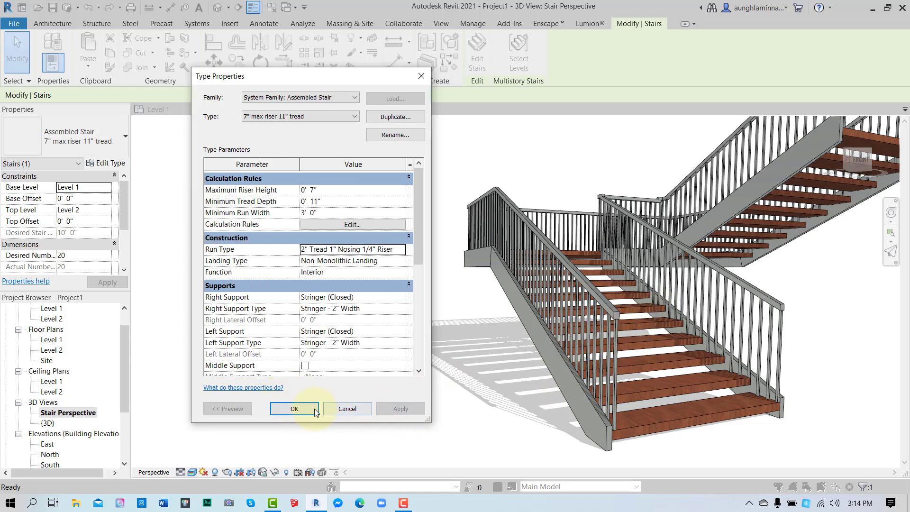
left_click(296, 408)
- Set the outer railing's Offset from Path to -0' 1" so it moves onto the stair's stringer
scroll(504, 408, "up", 1)
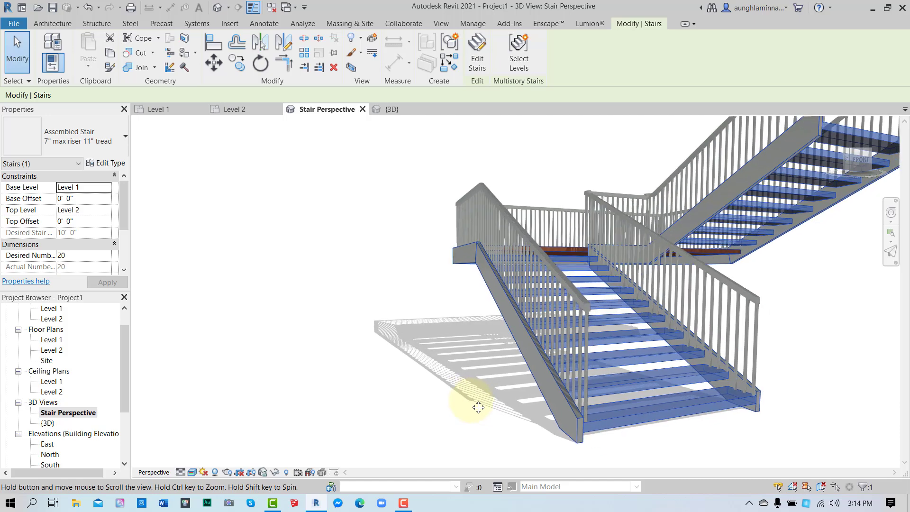
scroll(626, 421, "up", 1)
left_click(688, 458)
scroll(701, 452, "up", 2)
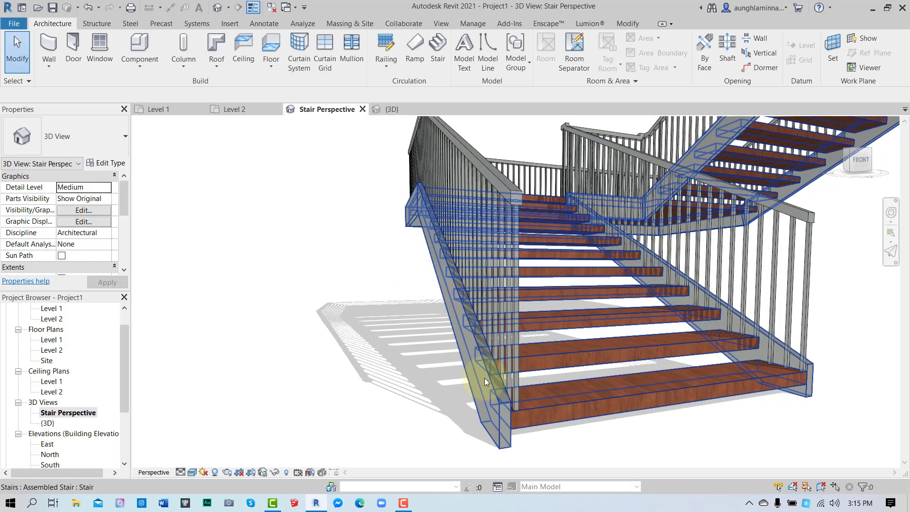
left_click(513, 196)
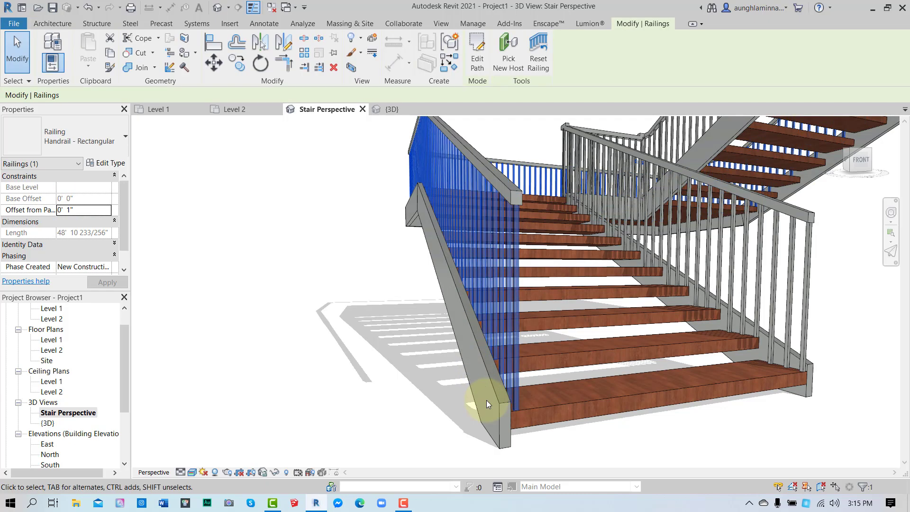
left_click(505, 427)
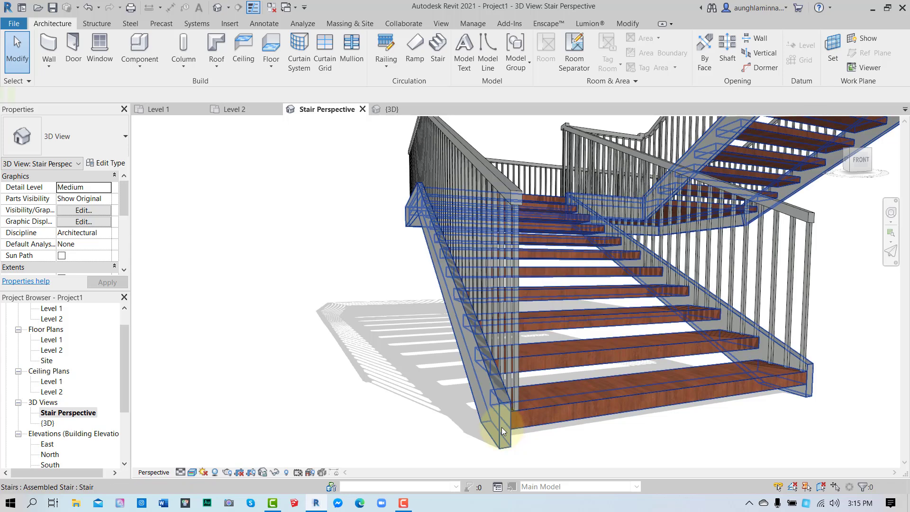
left_click(502, 427)
left_click(508, 200)
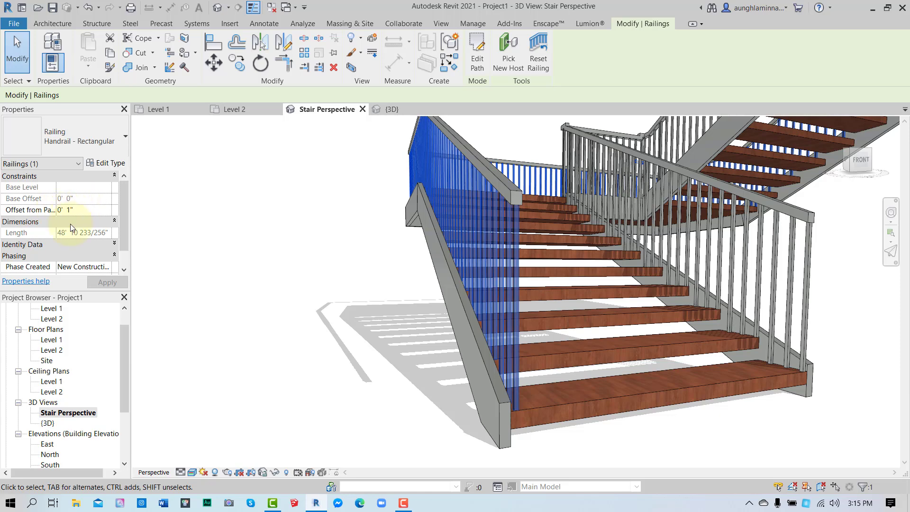
type("-")
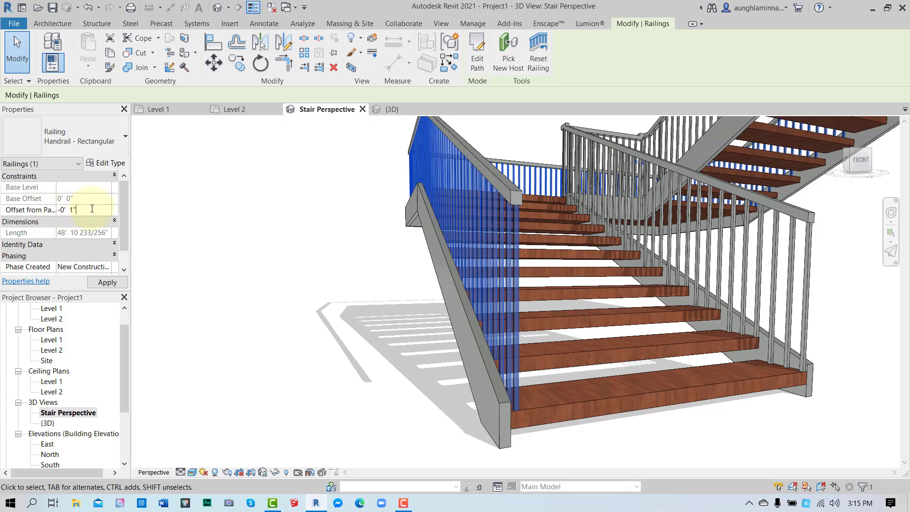
left_click(108, 282)
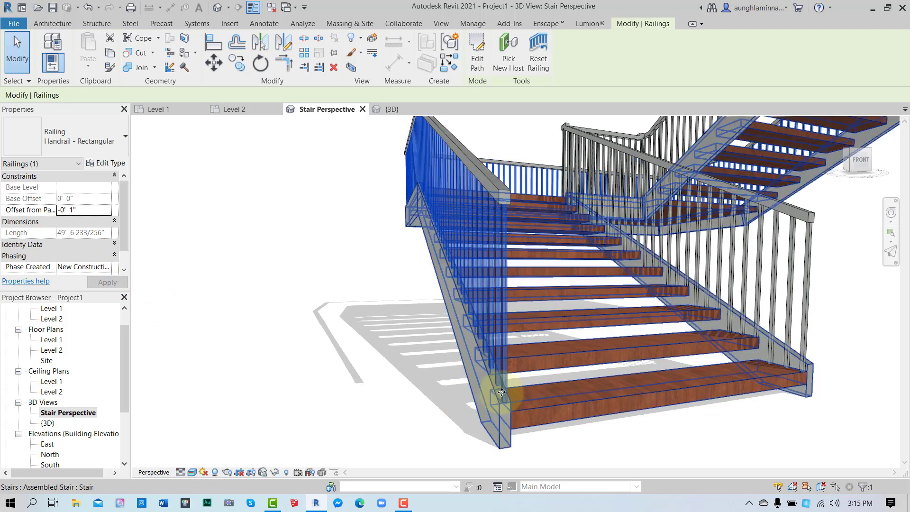
left_click(187, 334)
- Set the inner railing's Offset from Path to -0' 1" and clear the selection
left_click(802, 327)
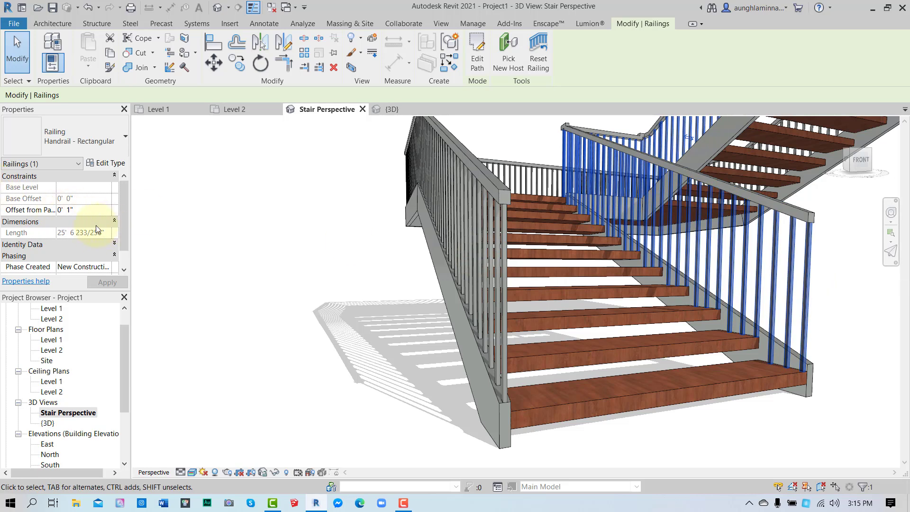
type("-")
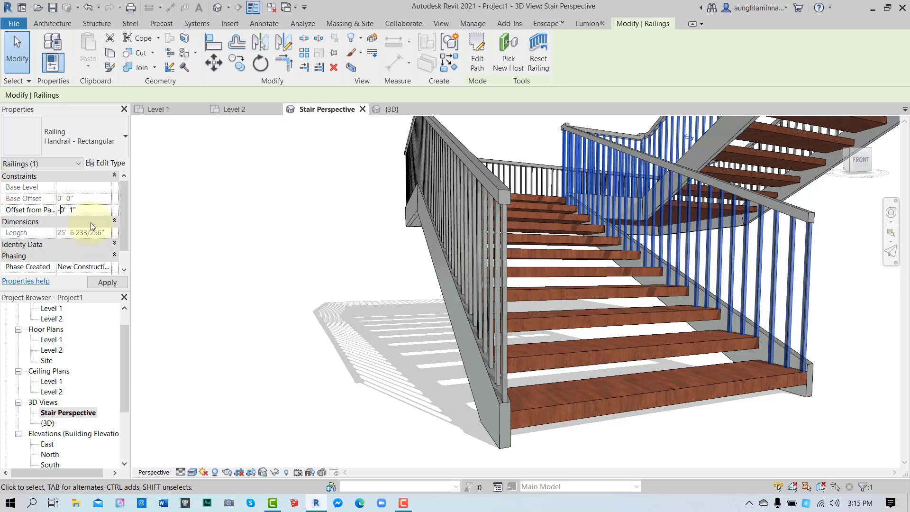
left_click(108, 283)
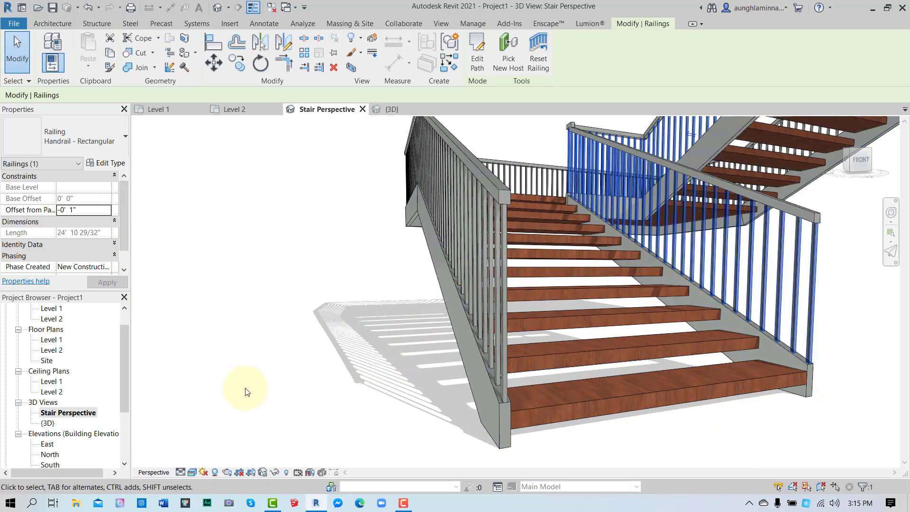
left_click(283, 386)
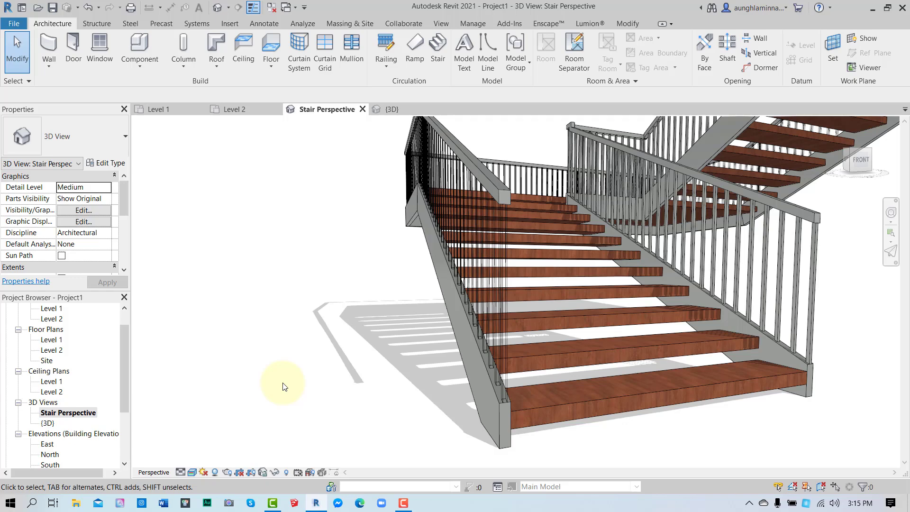
- Close and reopen the Stair Perspective view to refresh how the offset railings are displayed
middle_click_drag(284, 387, 341, 382, "shift")
scroll(341, 382, "down", 3)
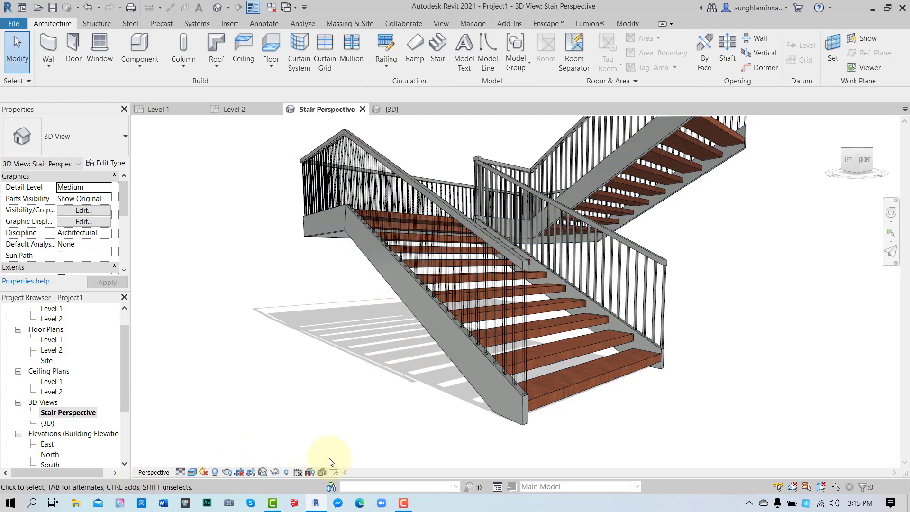
scroll(444, 378, "up", 5)
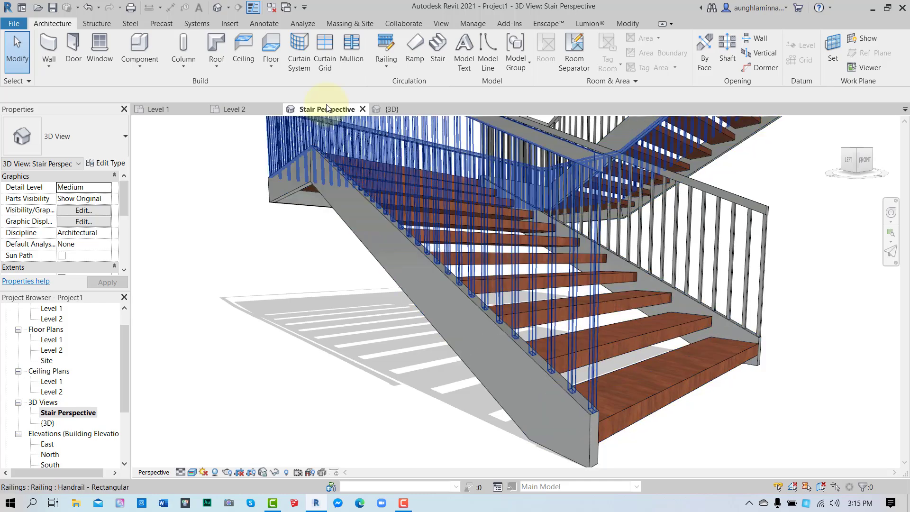
left_click(363, 108)
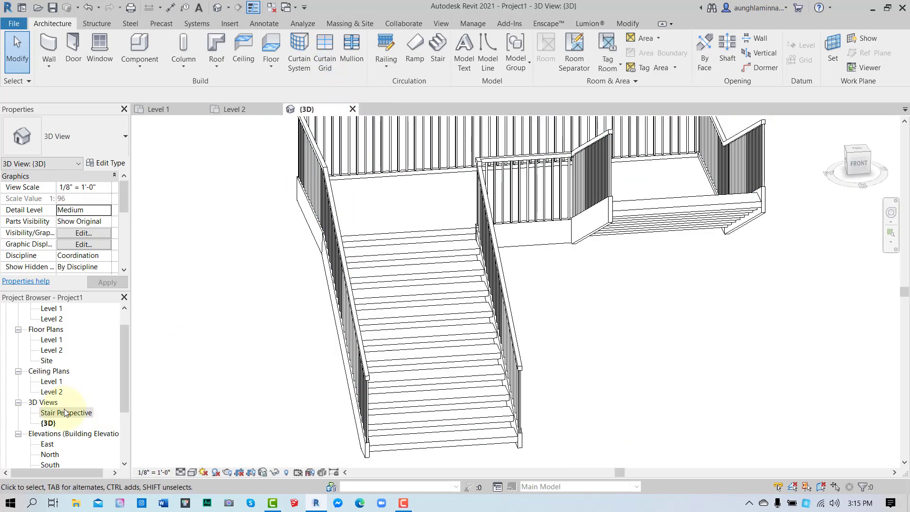
double_click(65, 412)
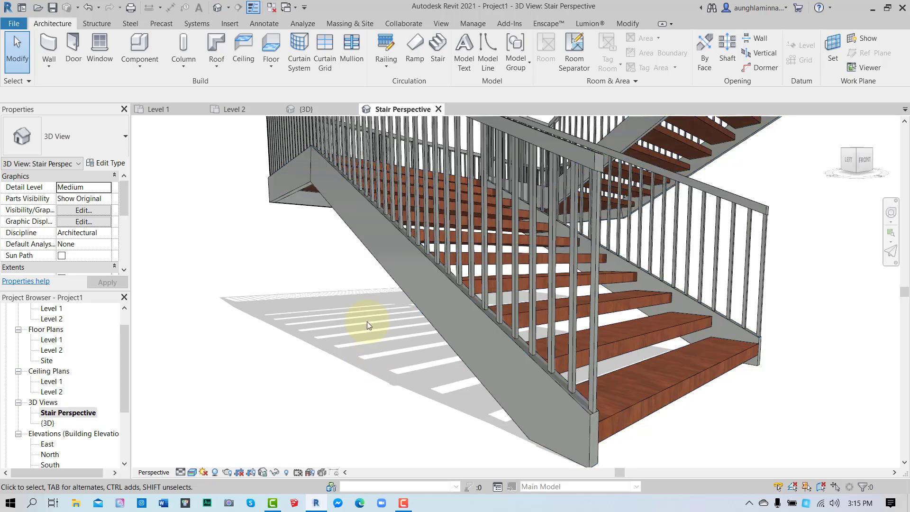
scroll(380, 385, "down", 5)
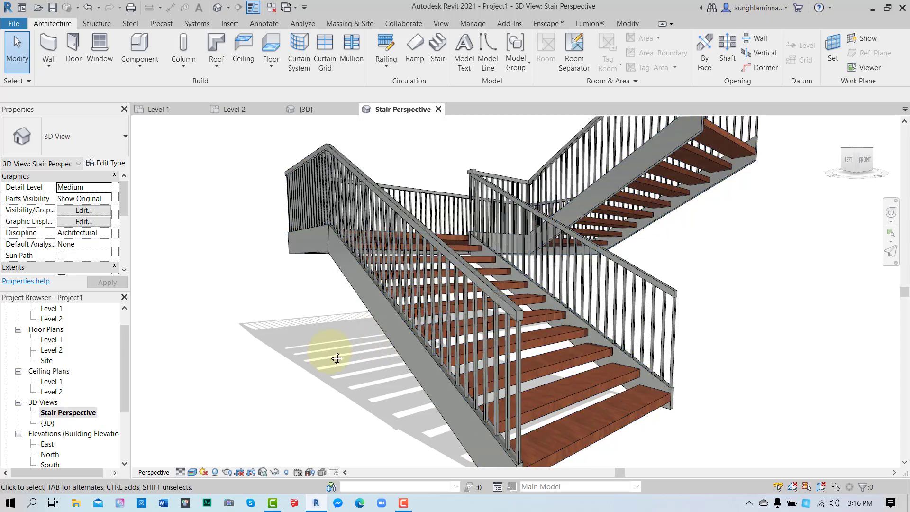
middle_click_drag(337, 359, 343, 356)
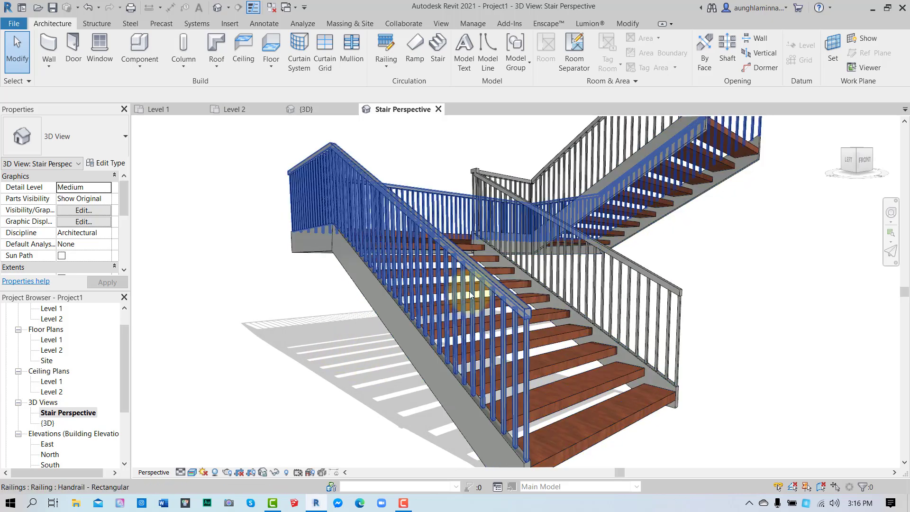
- Change the outer railing's type to Glass Panel - Bottom Fill
left_click(483, 280)
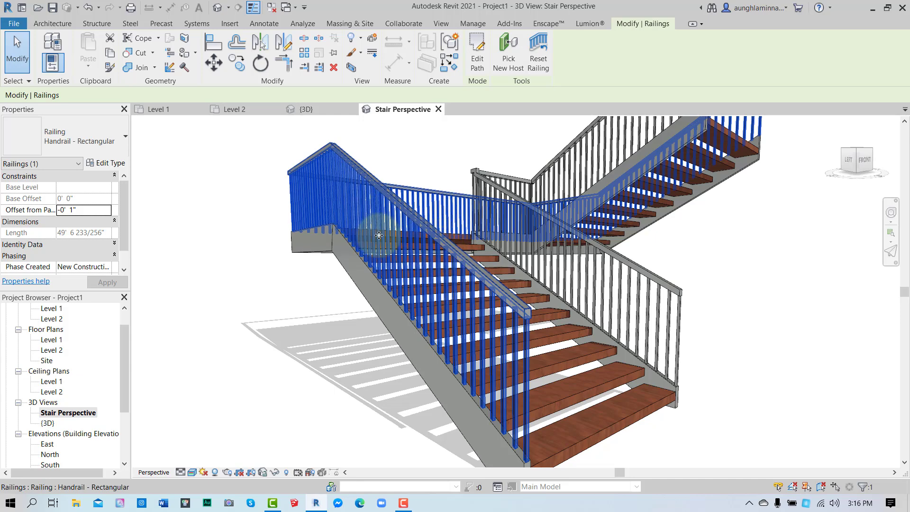
left_click(96, 141)
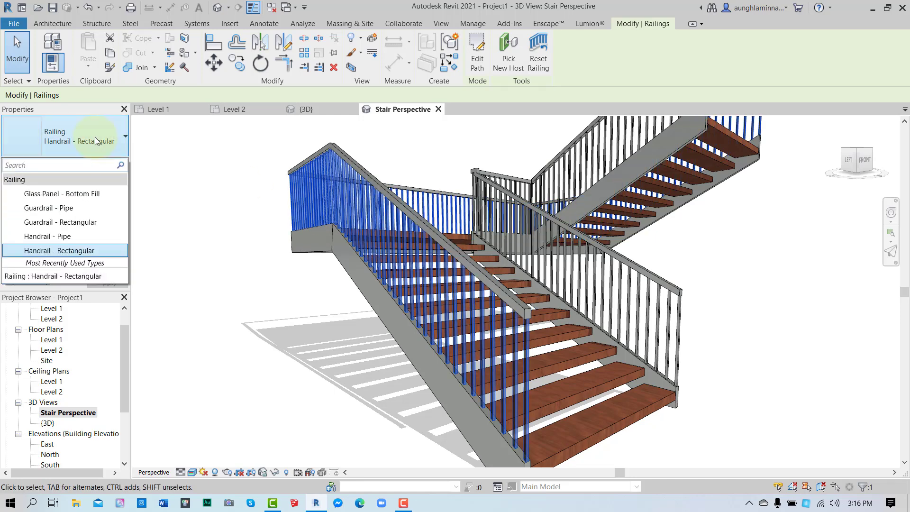
left_click(68, 194)
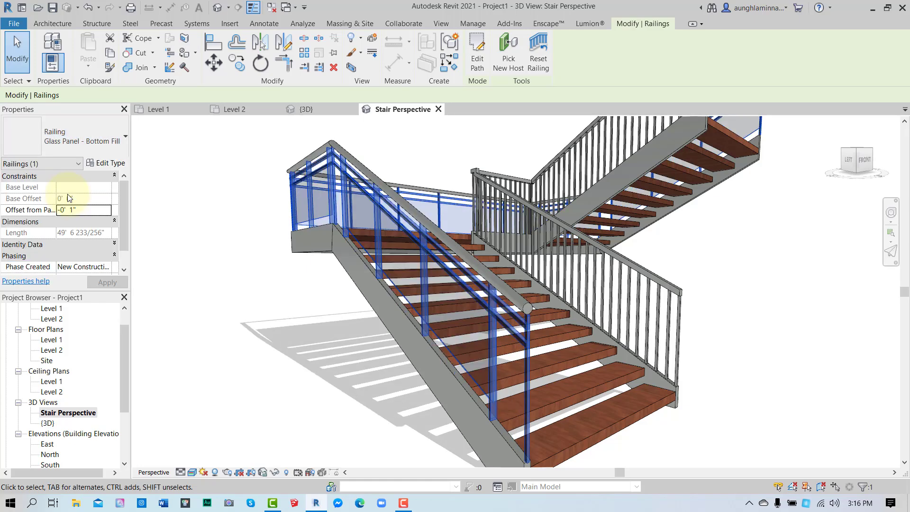
left_click(255, 332)
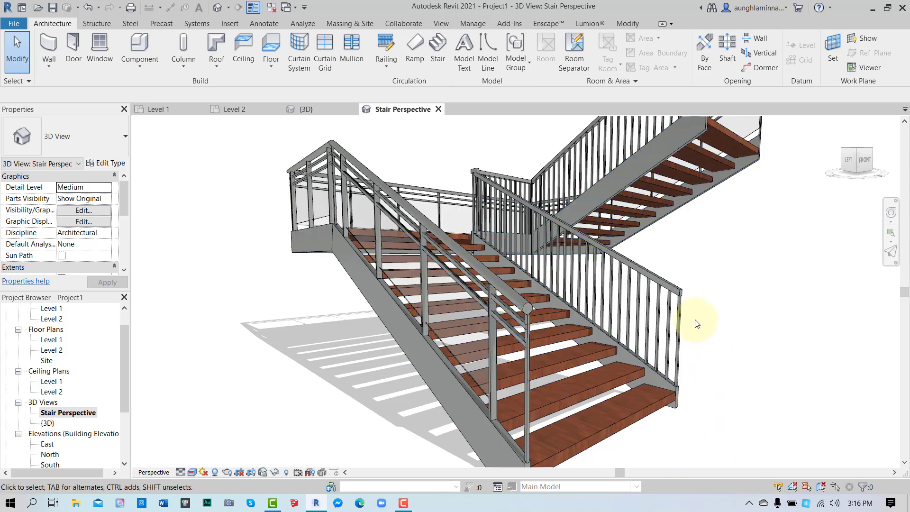
- Change the inner railing's type to Glass Panel - Bottom Fill and dismiss the rail continuity warning
left_click(672, 297)
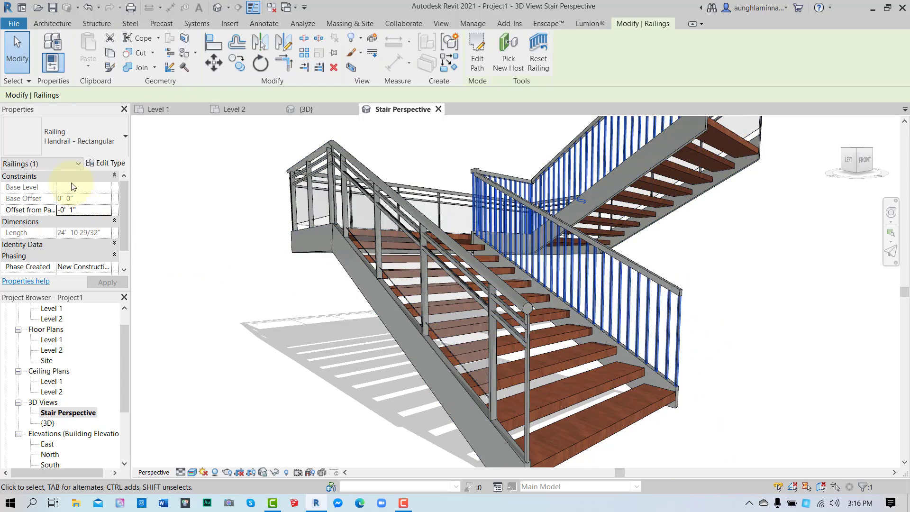
left_click(91, 149)
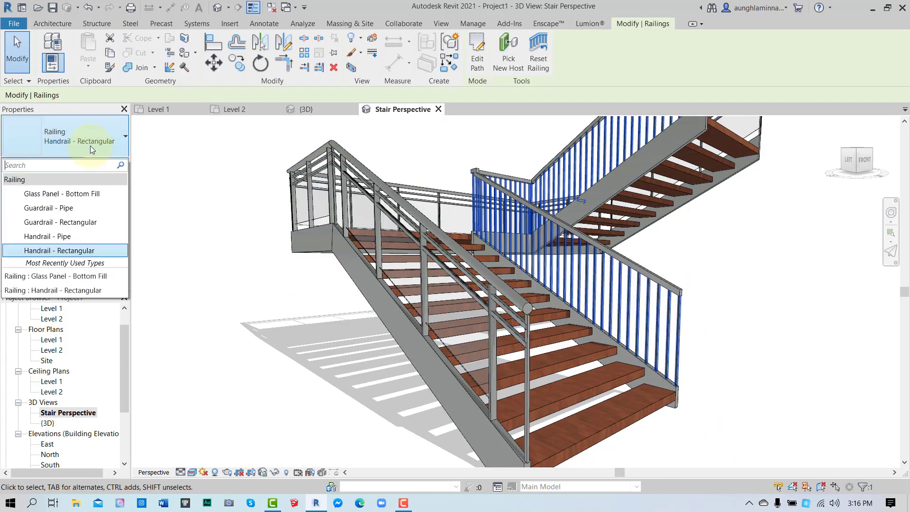
left_click(93, 195)
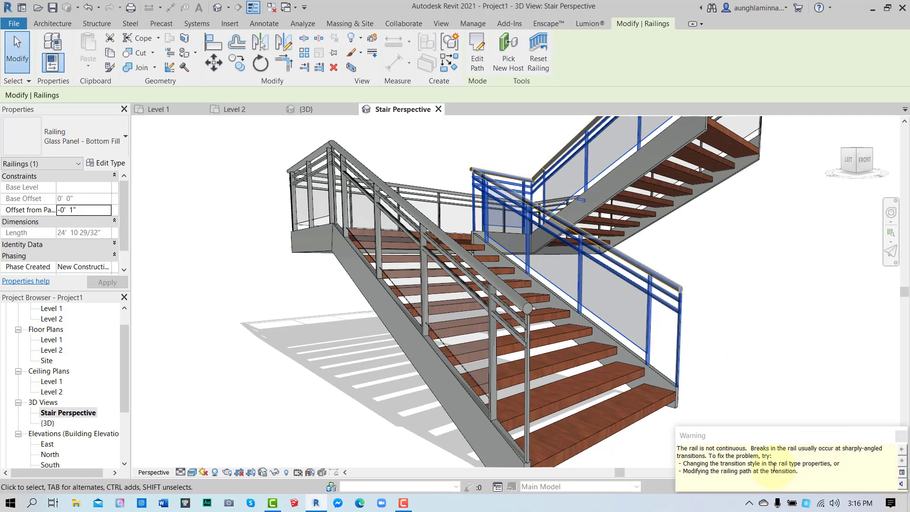
left_click(901, 435)
left_click(801, 383)
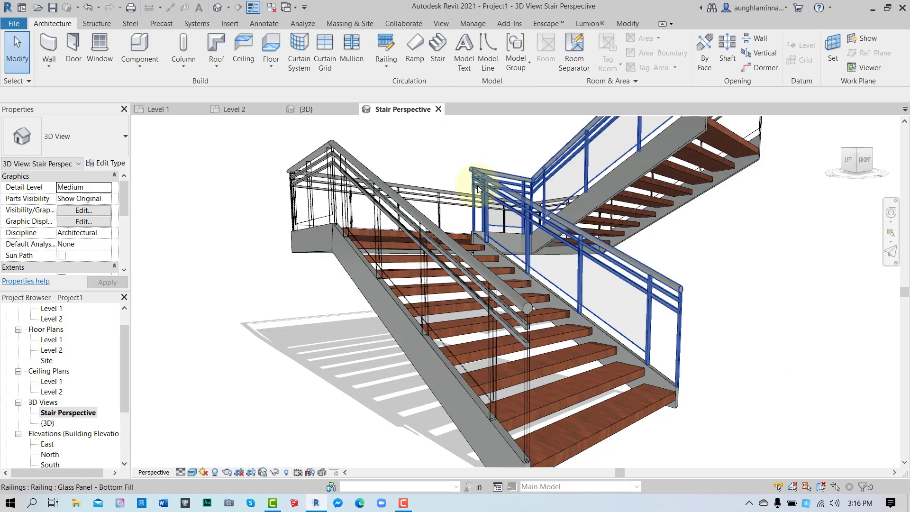
- Reload the Stair Perspective view to redraw the glass panel railings correctly
left_click(439, 110)
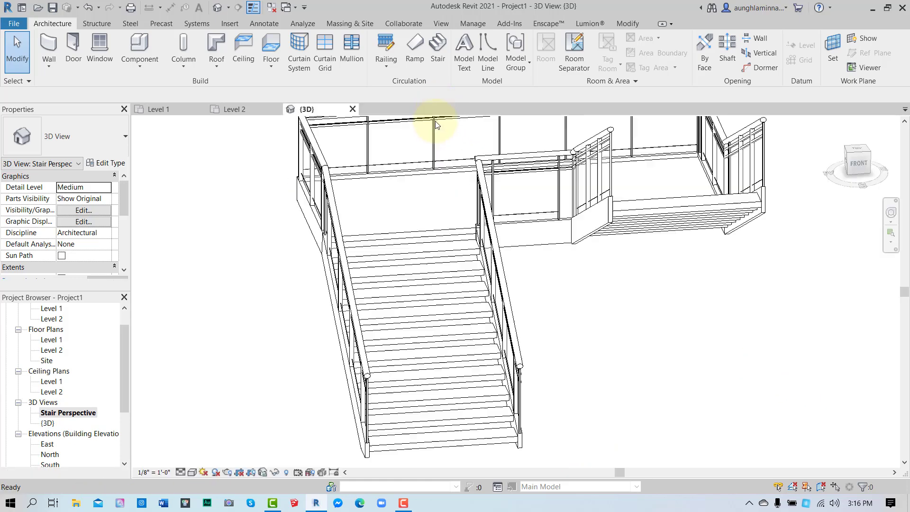
double_click(80, 414)
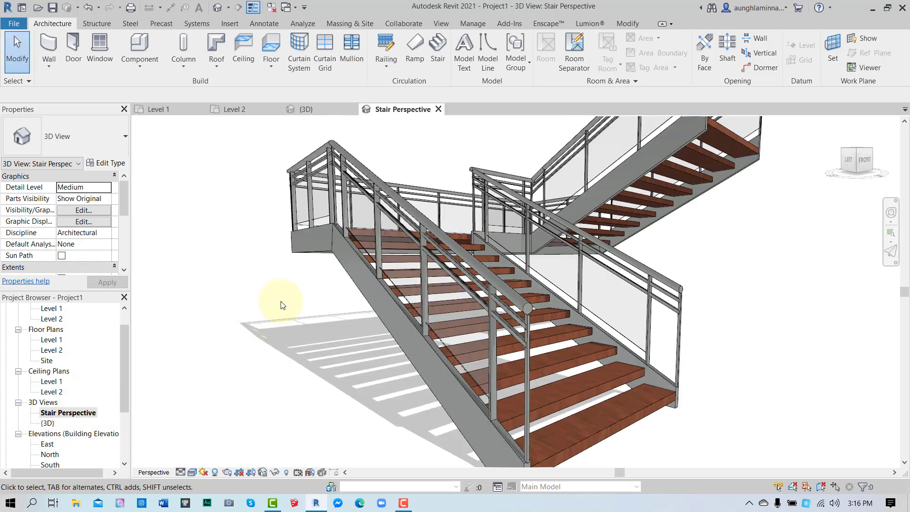
middle_click_drag(282, 304, 285, 321)
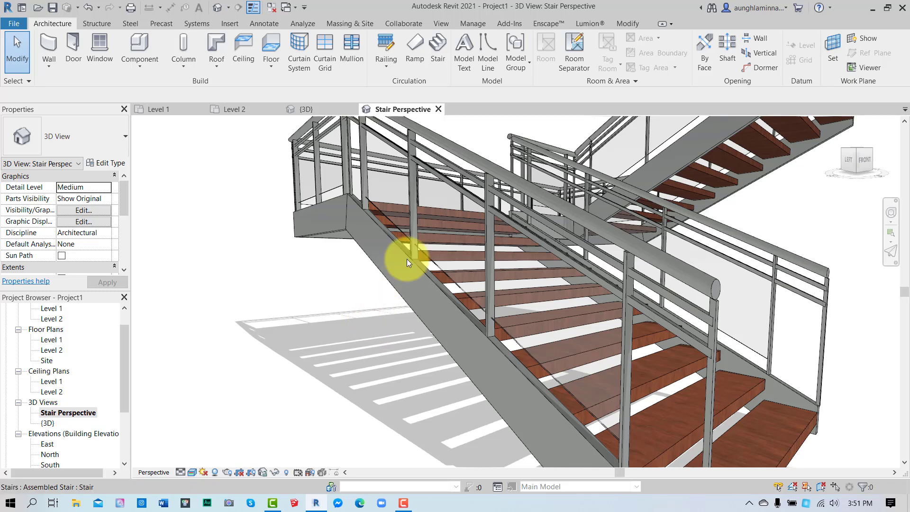
- Open the outer glass railing's type properties with the preview shown, and open its top rail type Elliptical - 1 1/2" x 1 1/8" for editing
left_click(482, 177)
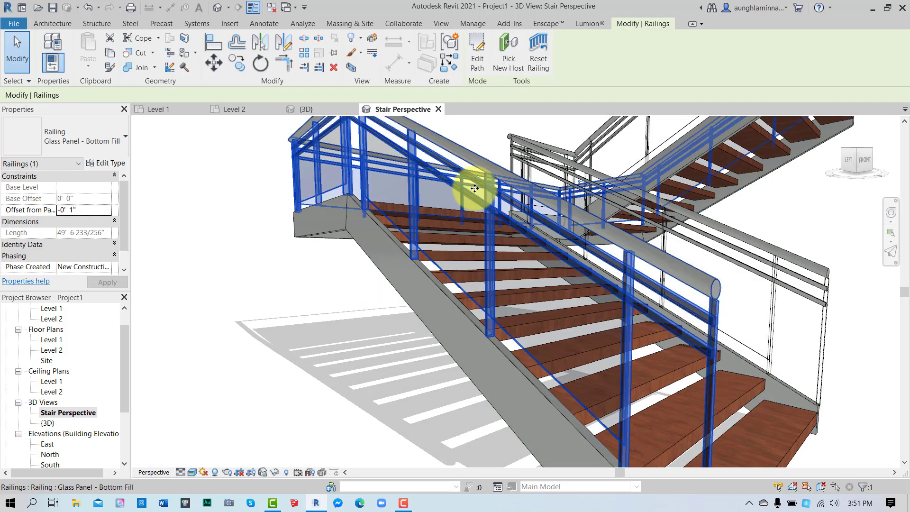
left_click(101, 164)
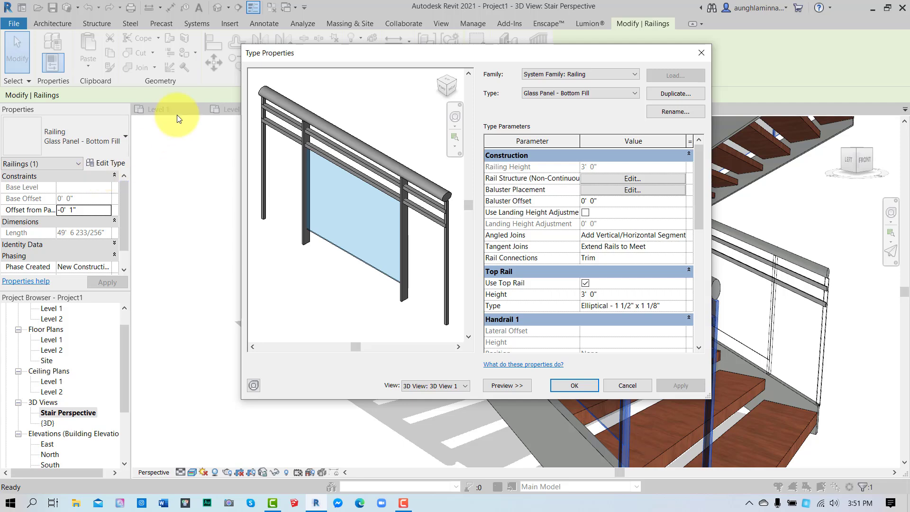
left_click_drag(302, 61, 139, 80)
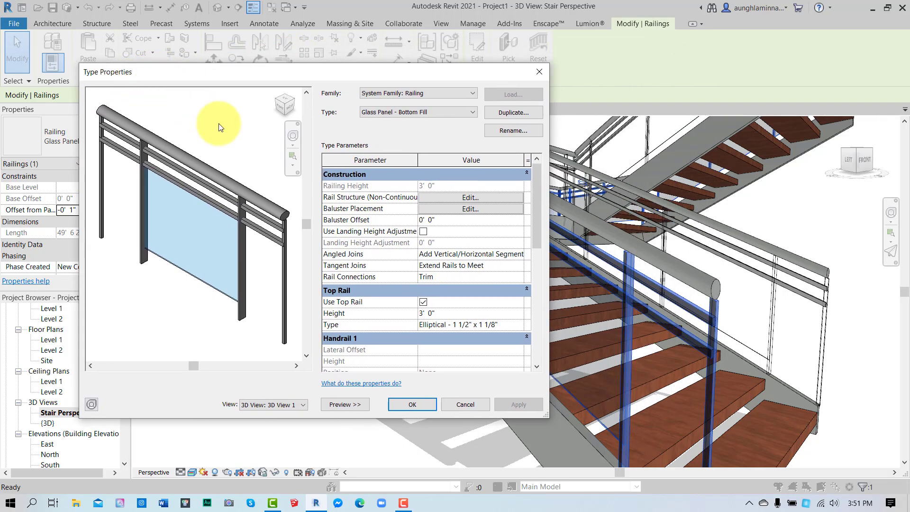
left_click(341, 408)
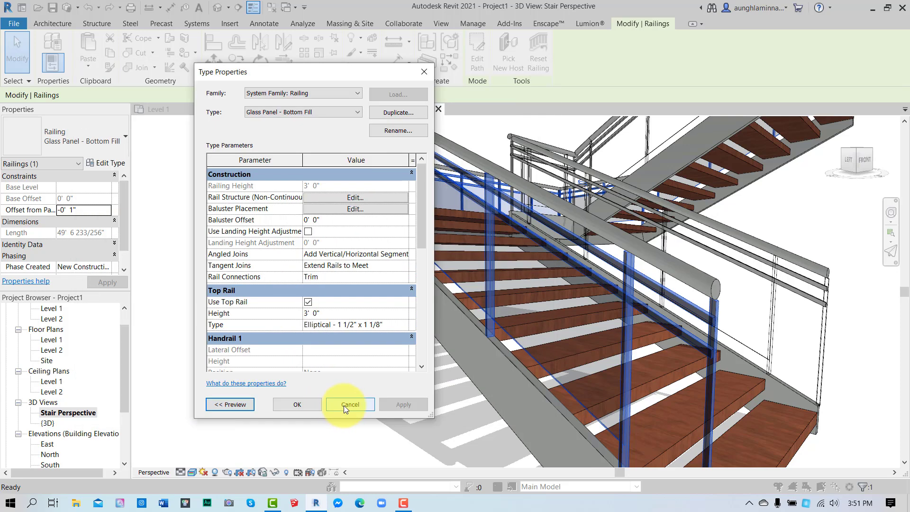
left_click(237, 408)
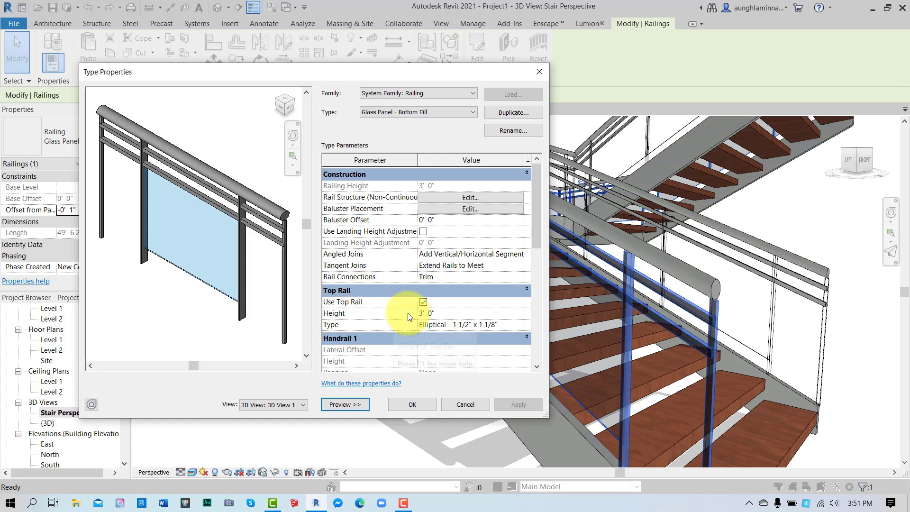
left_click(446, 326)
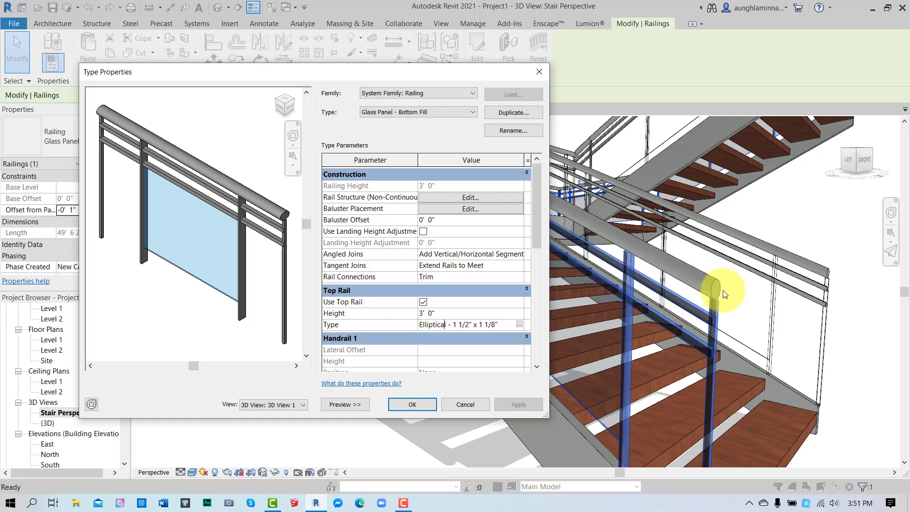
left_click(520, 325)
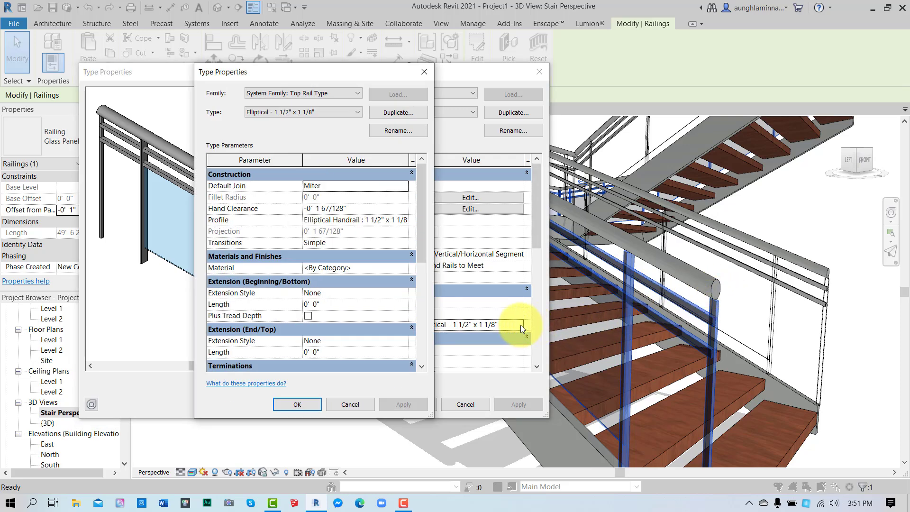
- Set the top rail type's profile to Rectangular Handrail : 2" x 2", apply it to the glass railing, and deselect the railing
left_click(371, 220)
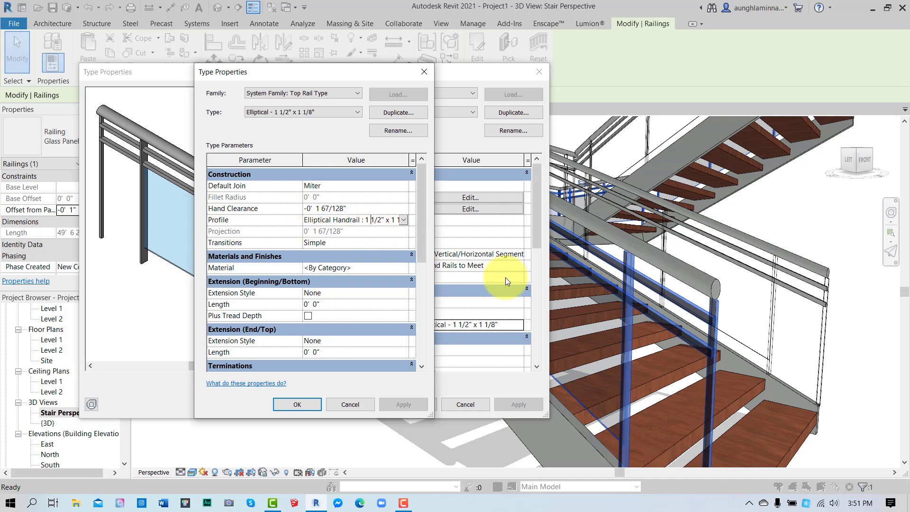
left_click(401, 220)
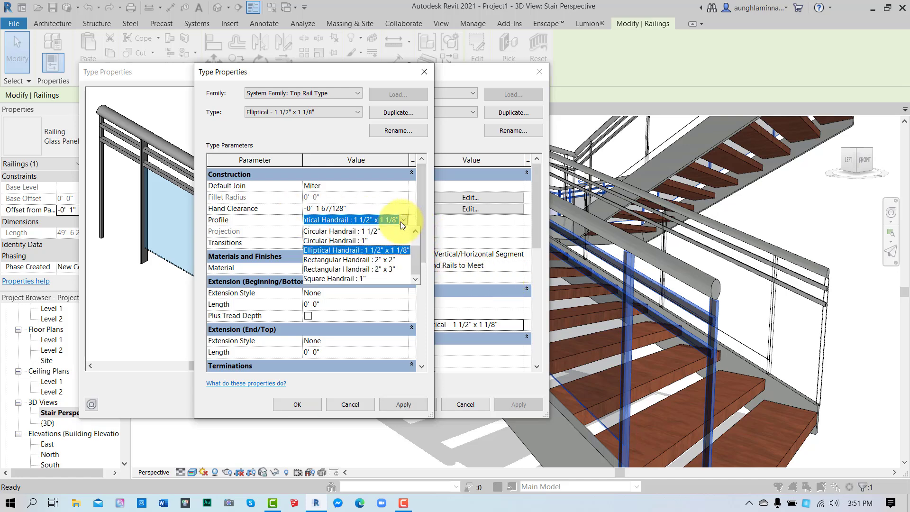
left_click(369, 261)
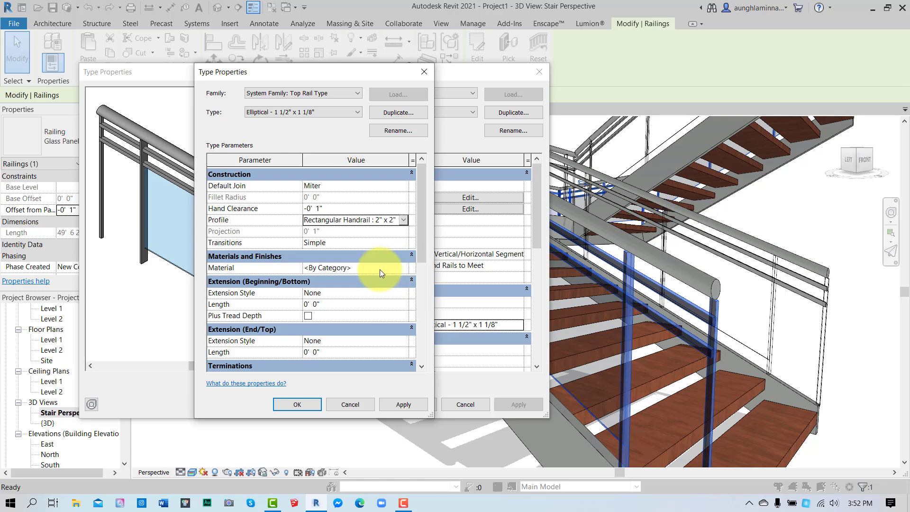
left_click(404, 405)
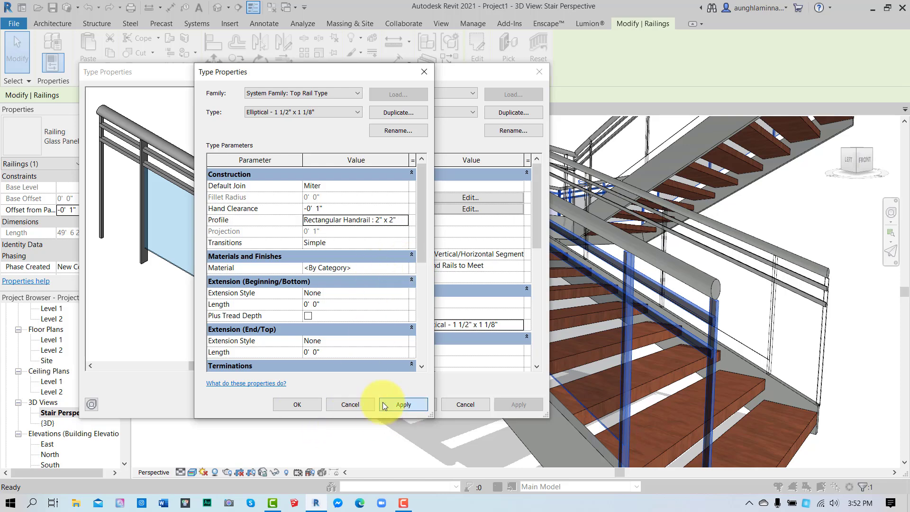
left_click(311, 404)
left_click(522, 405)
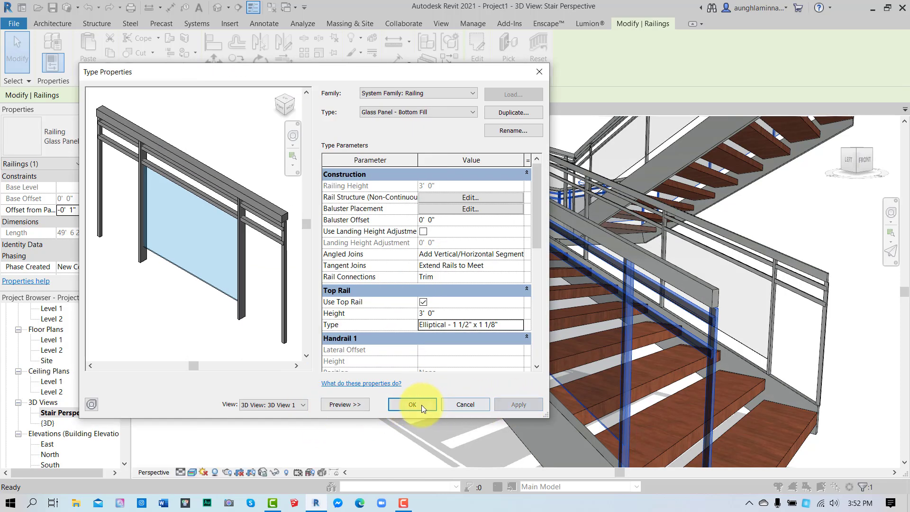
left_click(421, 404)
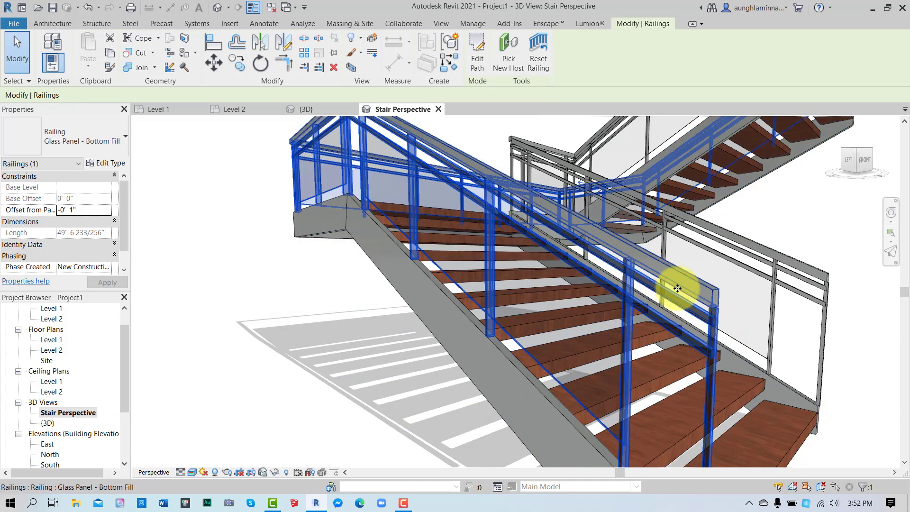
left_click(257, 371)
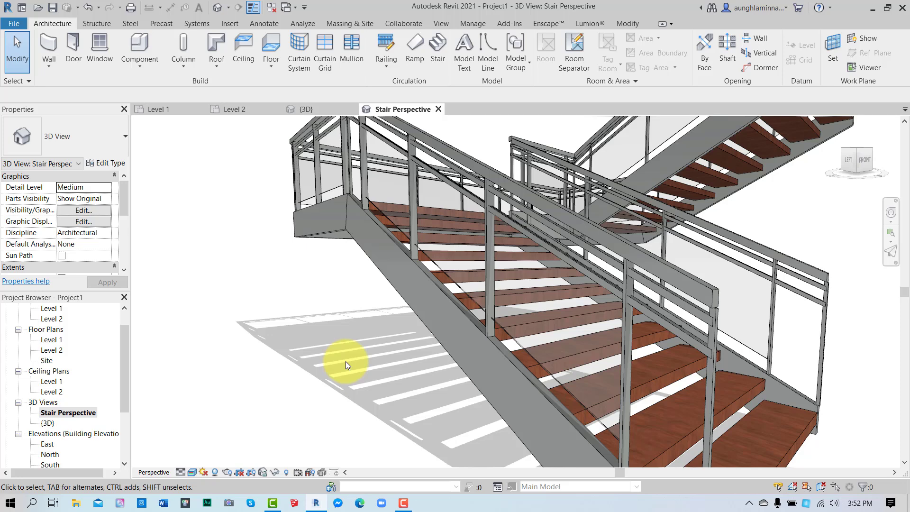
- Start a new family without saving the project and select the Profile-Rail template in the English-Imperial folder
left_click(14, 25)
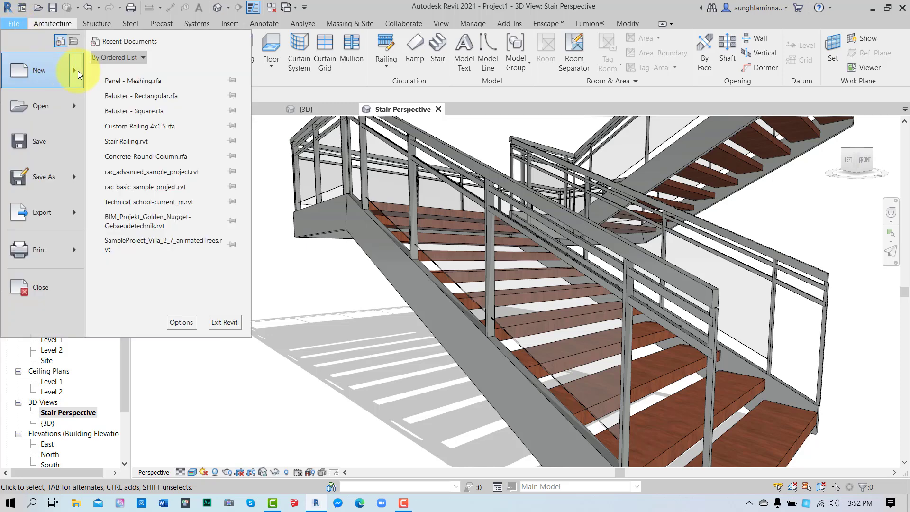
mouse_move(78, 72)
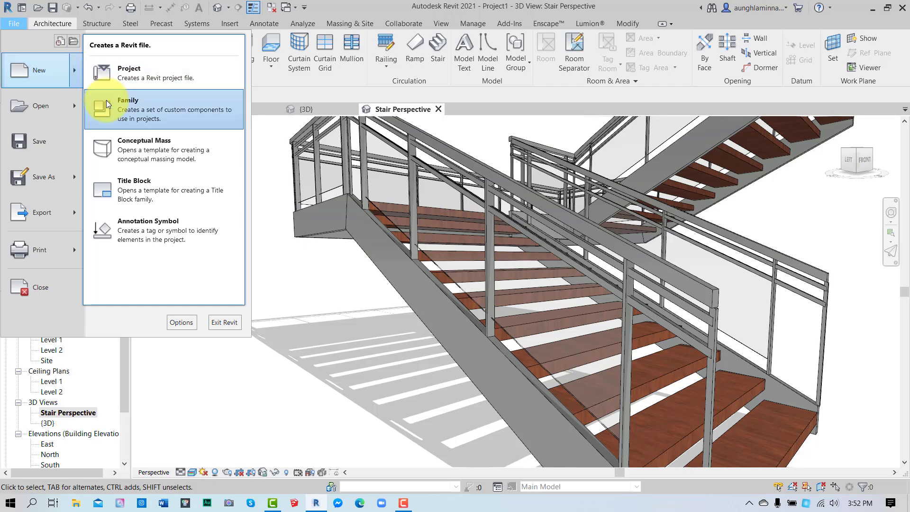
left_click(121, 106)
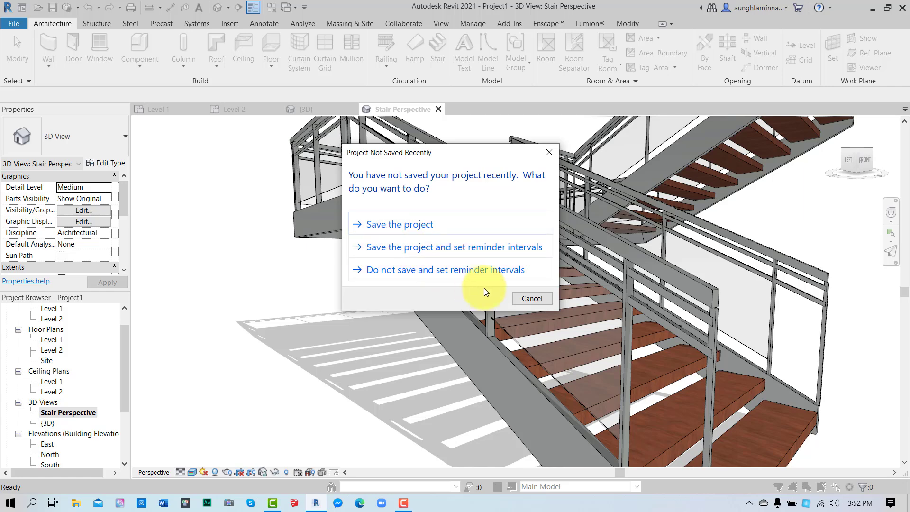
left_click(519, 300)
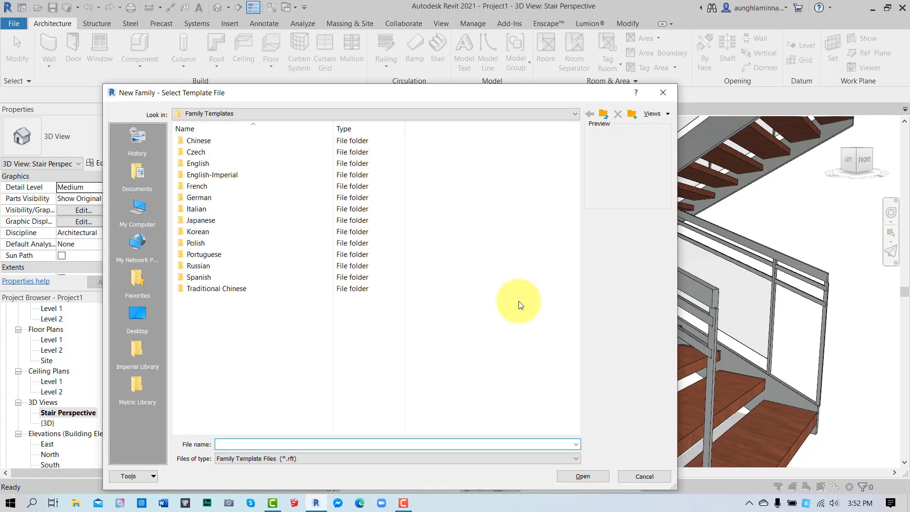
double_click(244, 175)
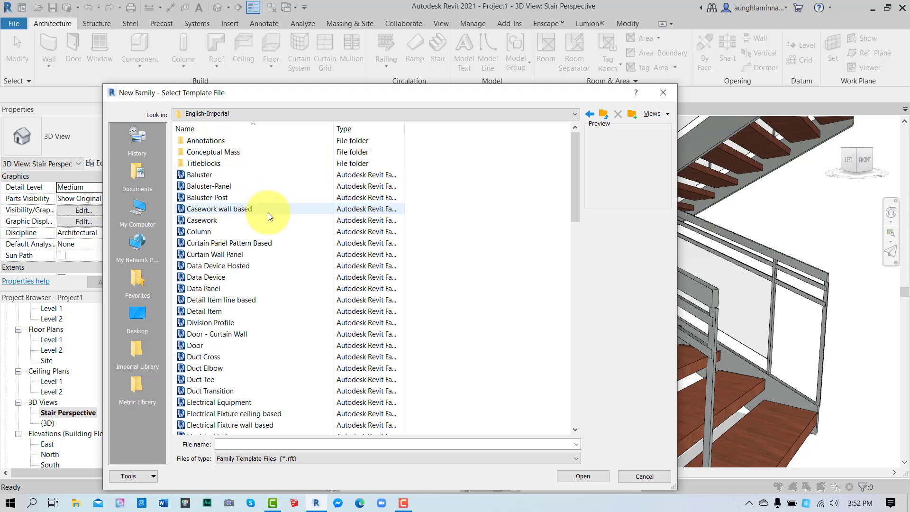
scroll(246, 269, "down", 5)
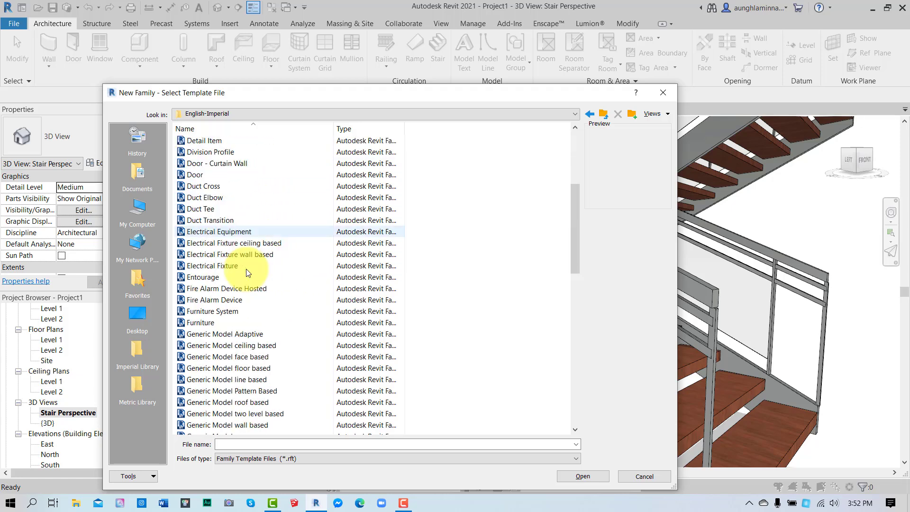
scroll(246, 269, "down", 12)
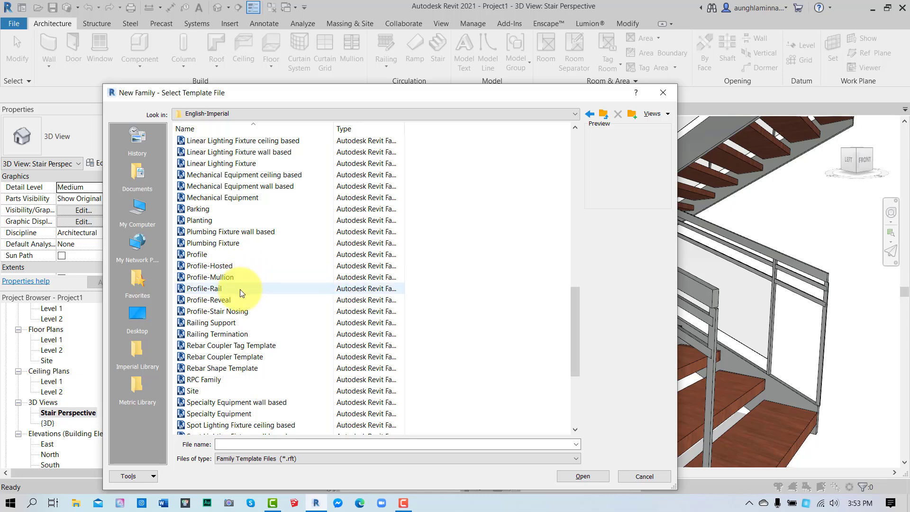
left_click(240, 289)
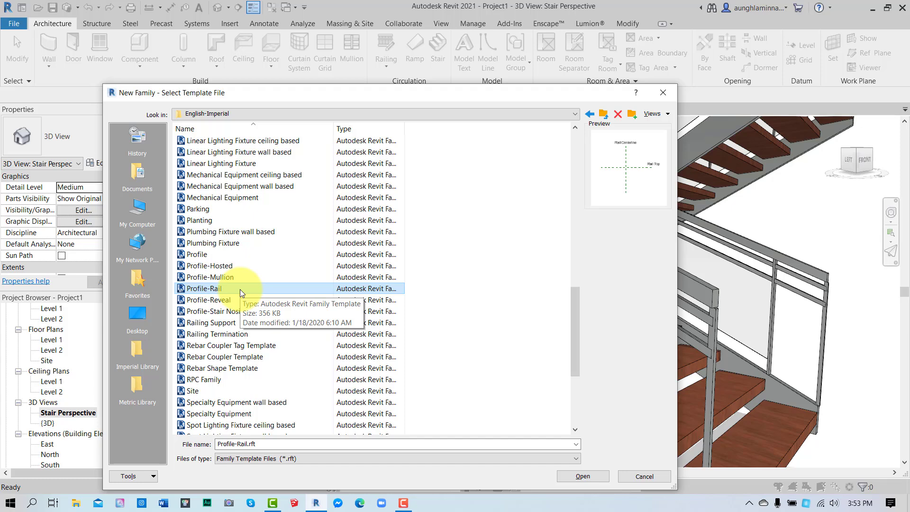
- Display the family templates as extra large icons for browsing, and restore the details list
right_click(476, 273)
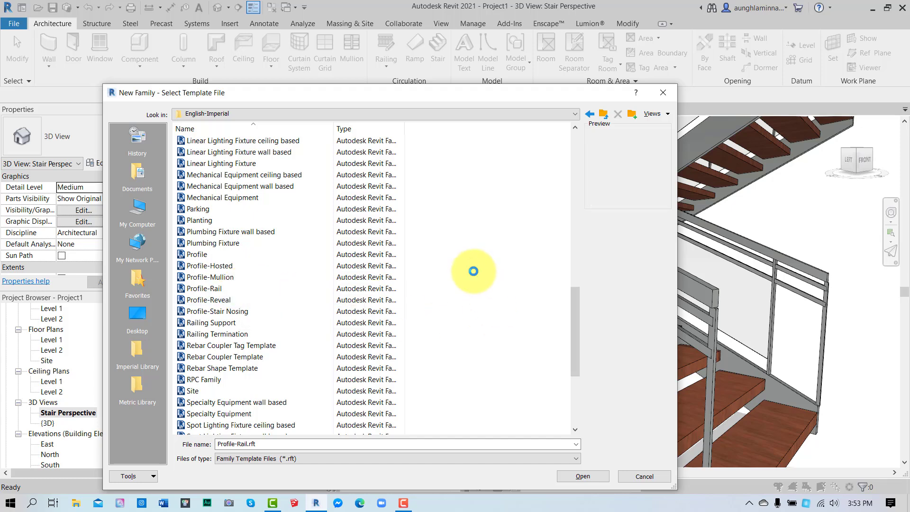
mouse_move(487, 277)
left_click(644, 285)
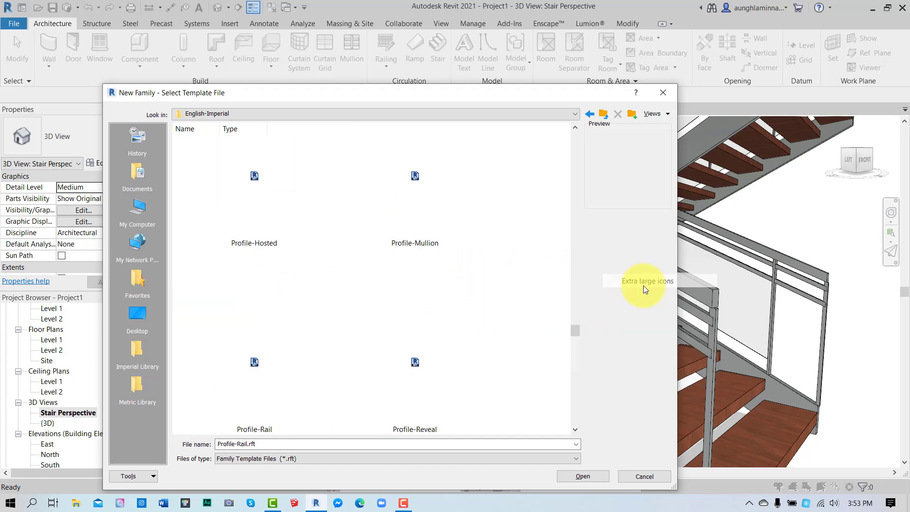
scroll(401, 278, "down", 5)
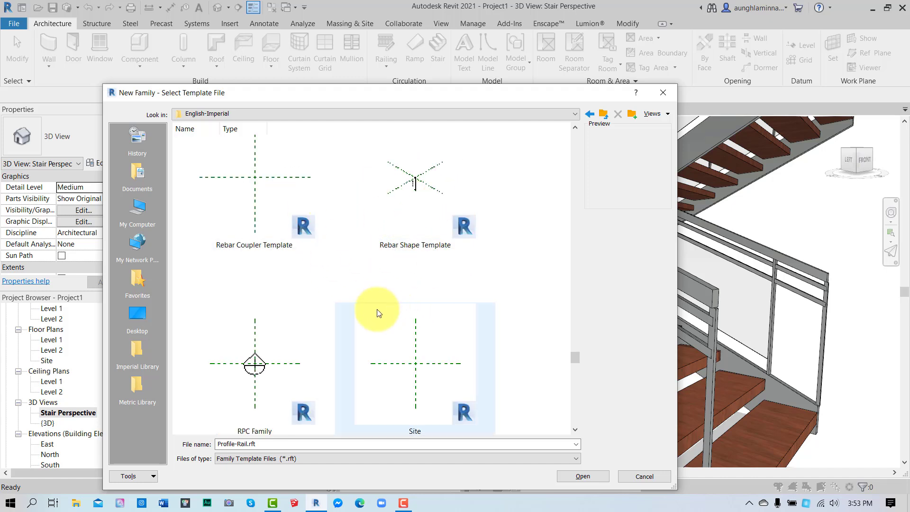
right_click(524, 255)
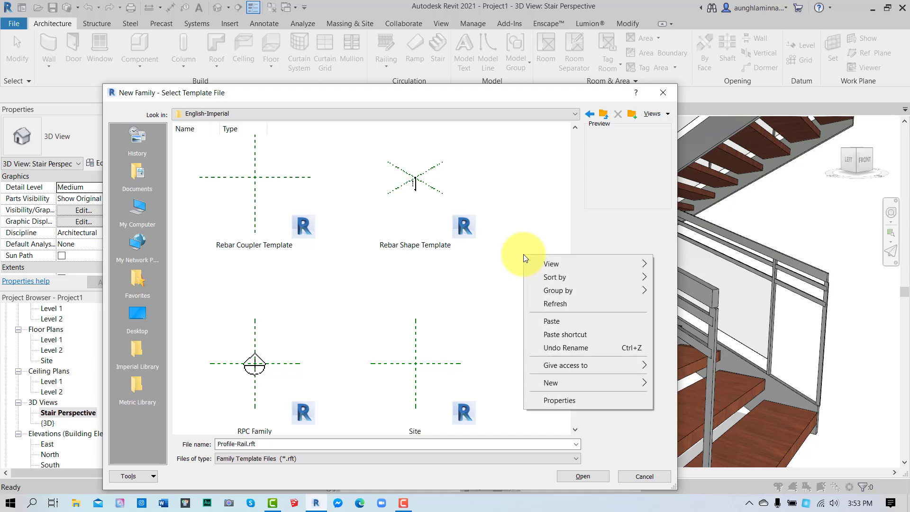
mouse_move(546, 266)
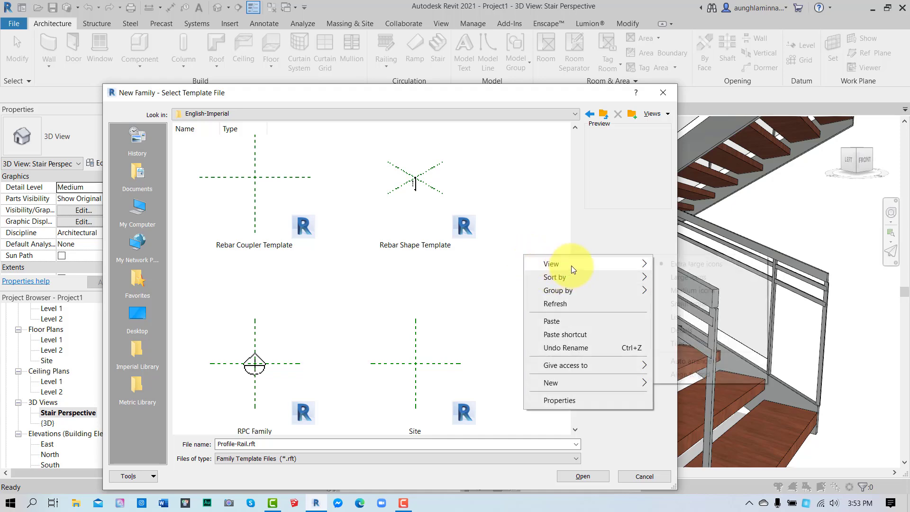
left_click(694, 331)
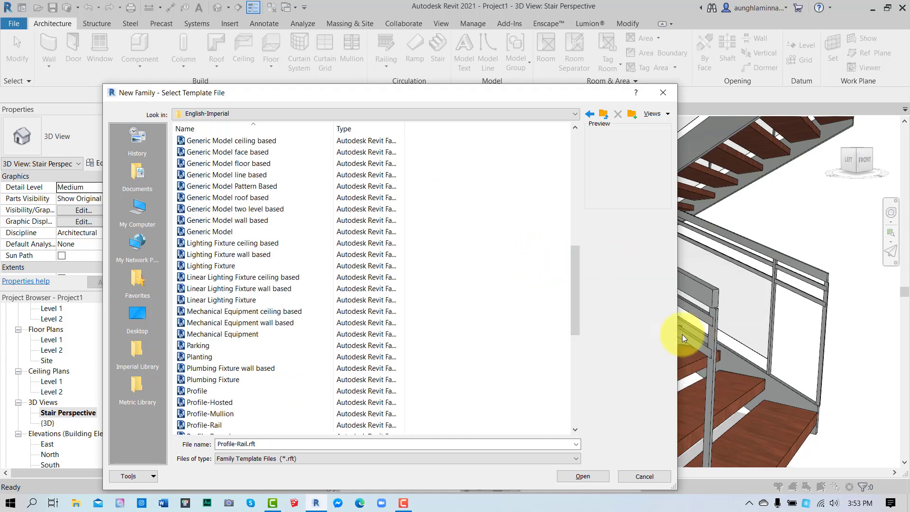
- Create the new family from the Profile-Rail template
left_click(277, 324)
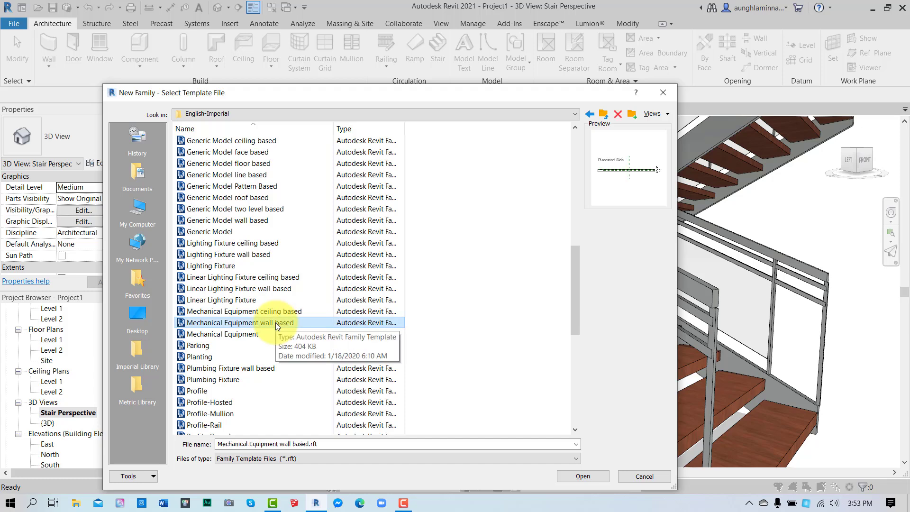
scroll(228, 367, "down", 2)
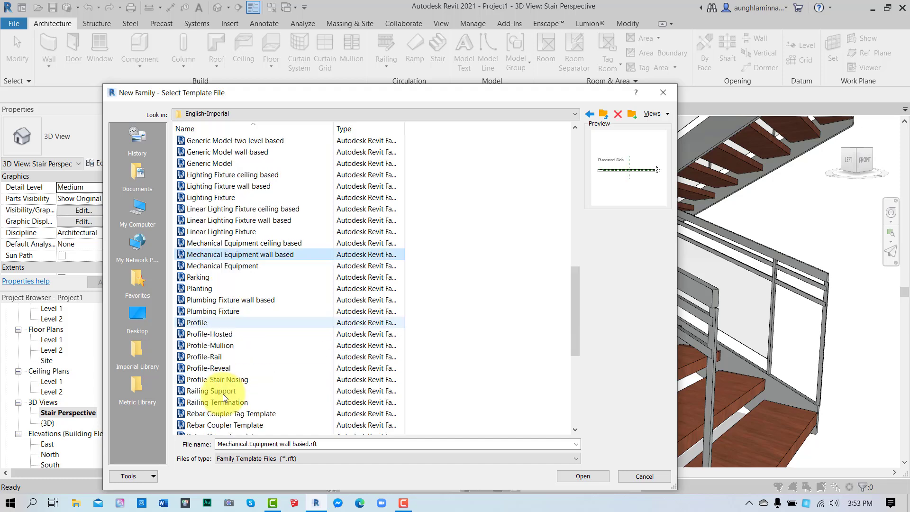
left_click(218, 359)
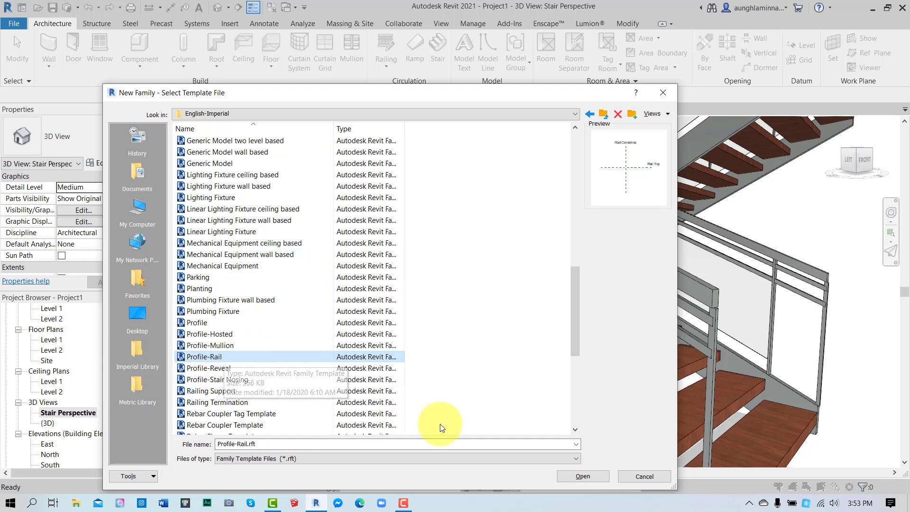
left_click(589, 474)
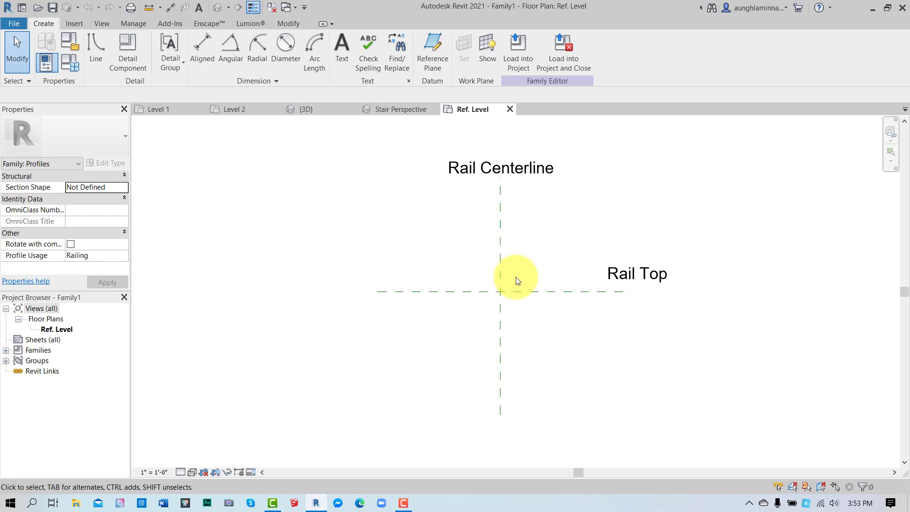
- Draw a profile rectangle about 3 1/4" wide and 1 1/2" high across the Rail Centerline, just above the Rail Top line
scroll(498, 309, "up", 2)
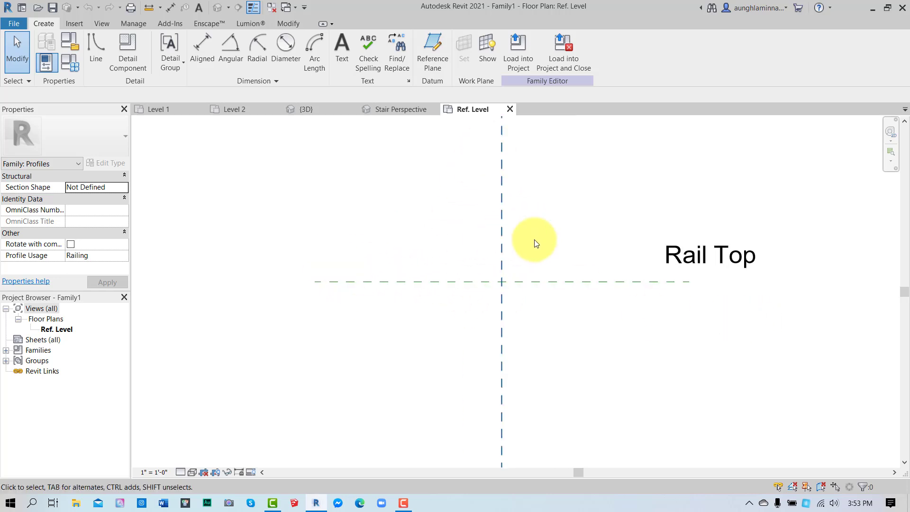
middle_click_drag(534, 240, 505, 299)
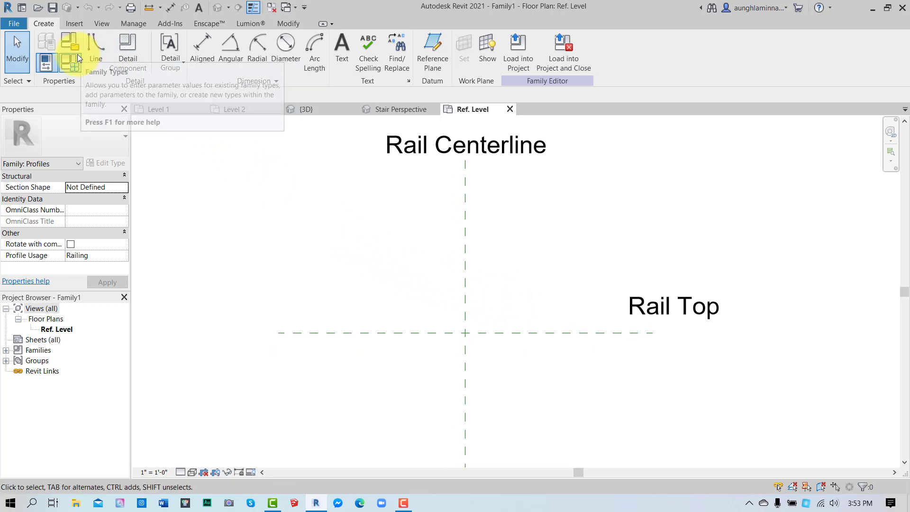
left_click(98, 56)
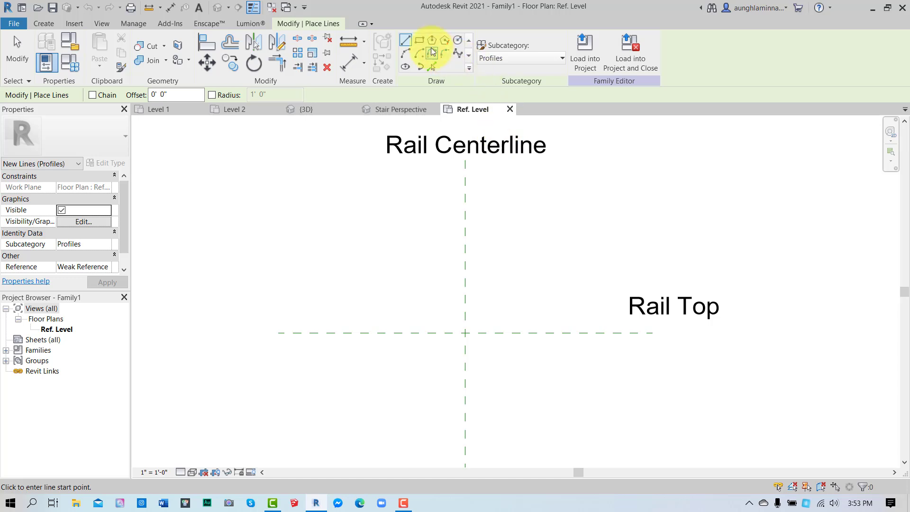
left_click(420, 40)
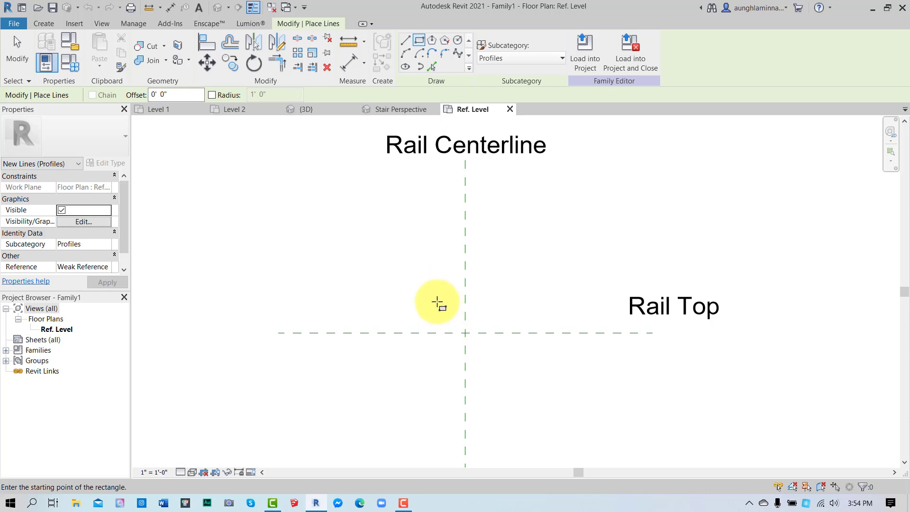
left_click(438, 302)
left_click(487, 325)
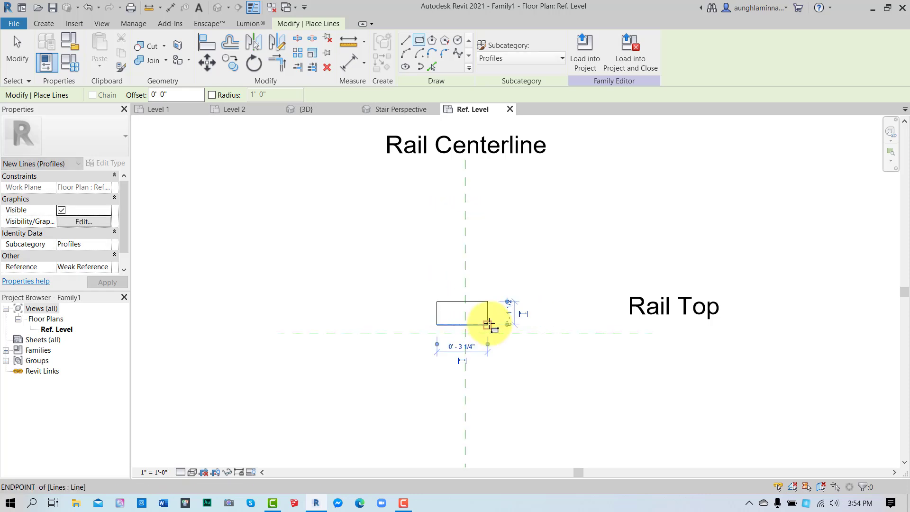
left_click(7, 56)
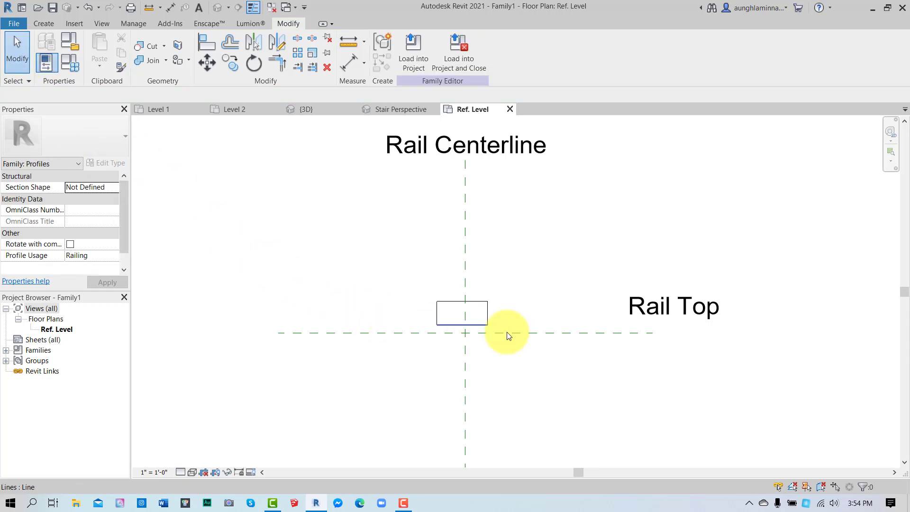
- Set the profile rectangle's width to 4" by moving its right edge
left_click(488, 315)
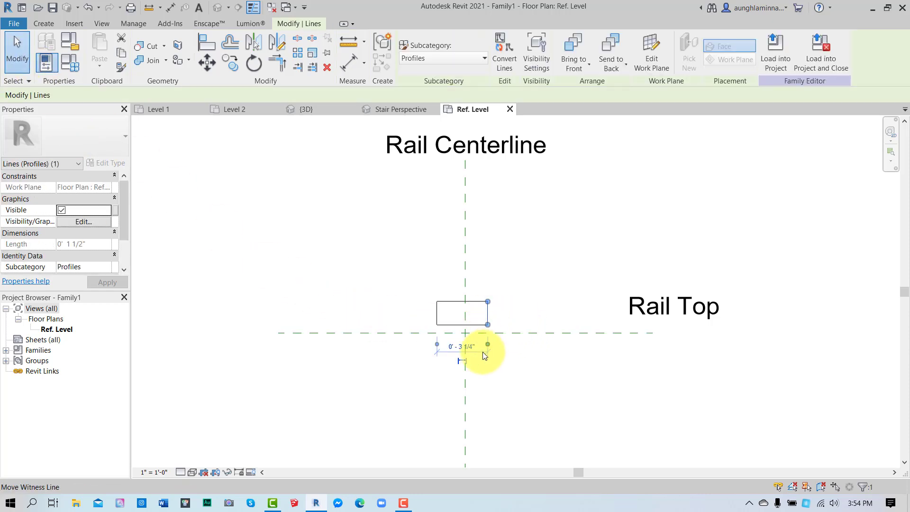
left_click(464, 349)
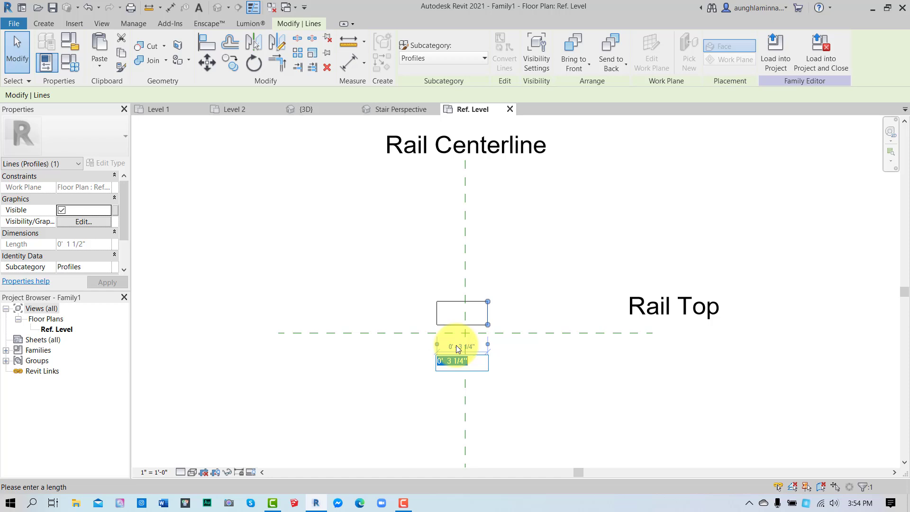
type("0 4")
key("Return")
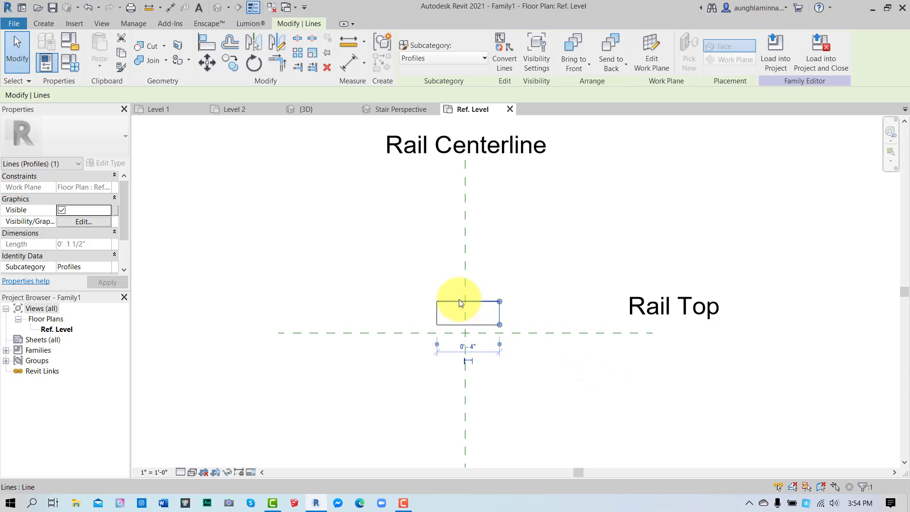
- Set the profile rectangle's height to 1.5" by adjusting its upper edge
left_click(477, 302)
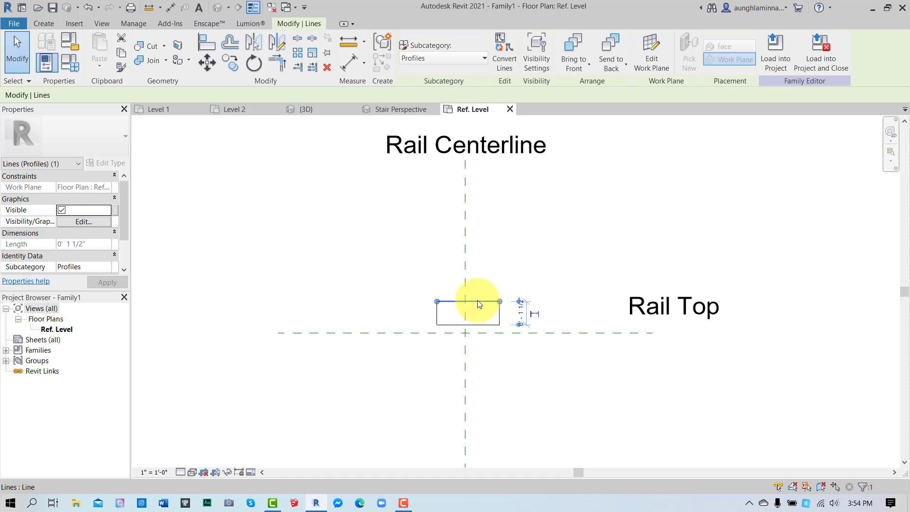
left_click(521, 313)
key("BackSpace")
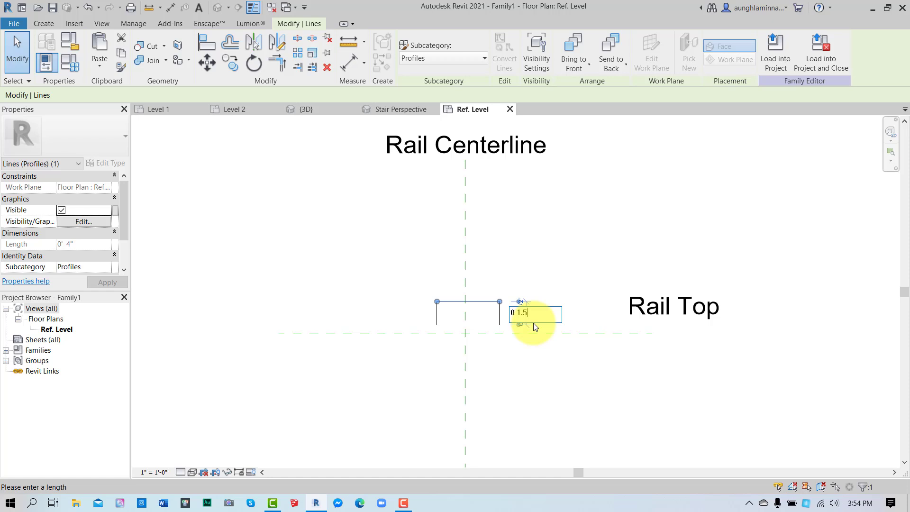
key("Return")
left_click(556, 326)
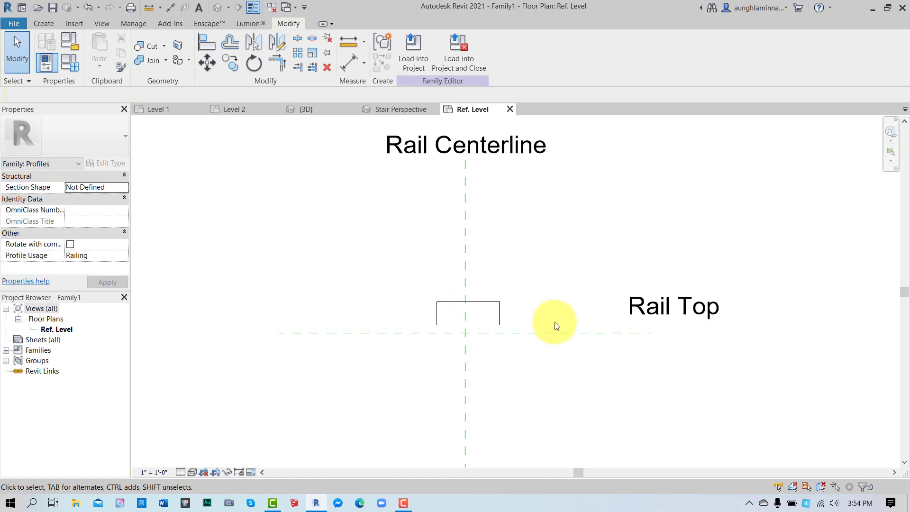
- Move the whole profile rectangle by its upper edge midpoint so that it is centred on the Rail Centerline
left_click(483, 302)
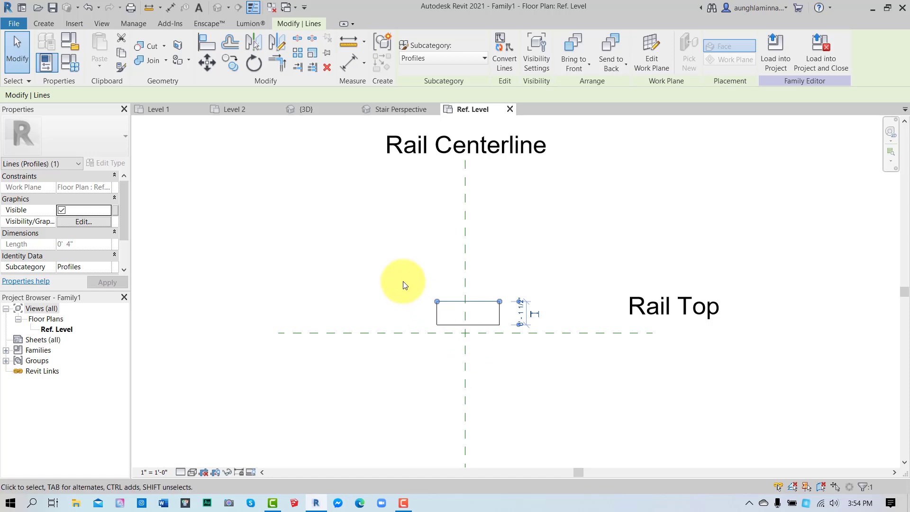
left_click_drag(403, 281, 514, 332)
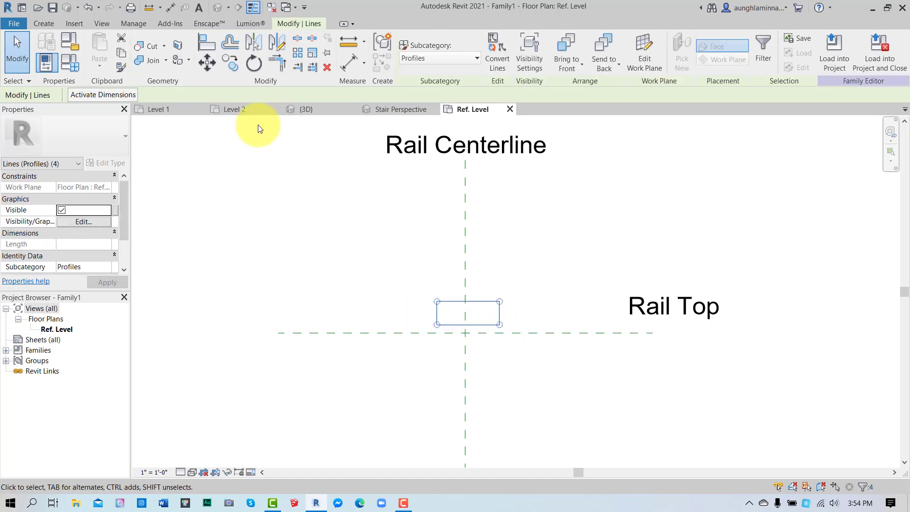
left_click(205, 63)
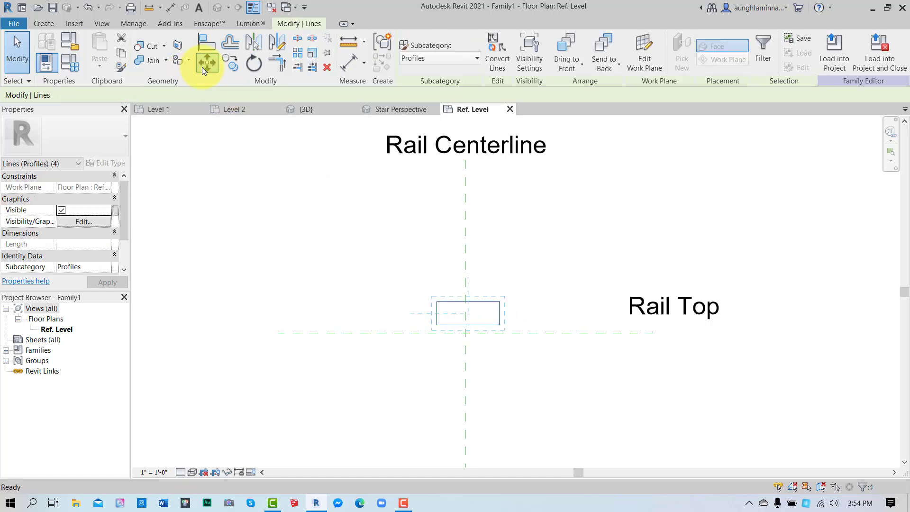
left_click(471, 302)
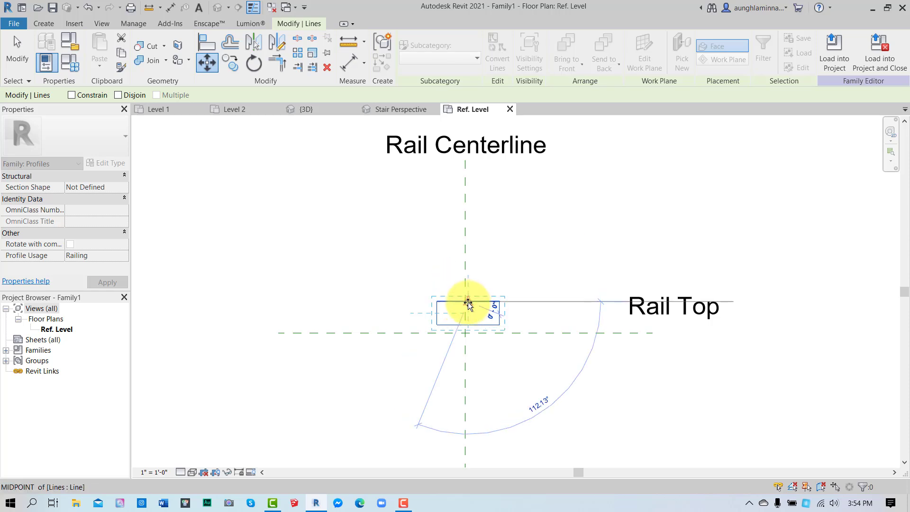
scroll(468, 308, "up", 3)
scroll(468, 309, "up", 2)
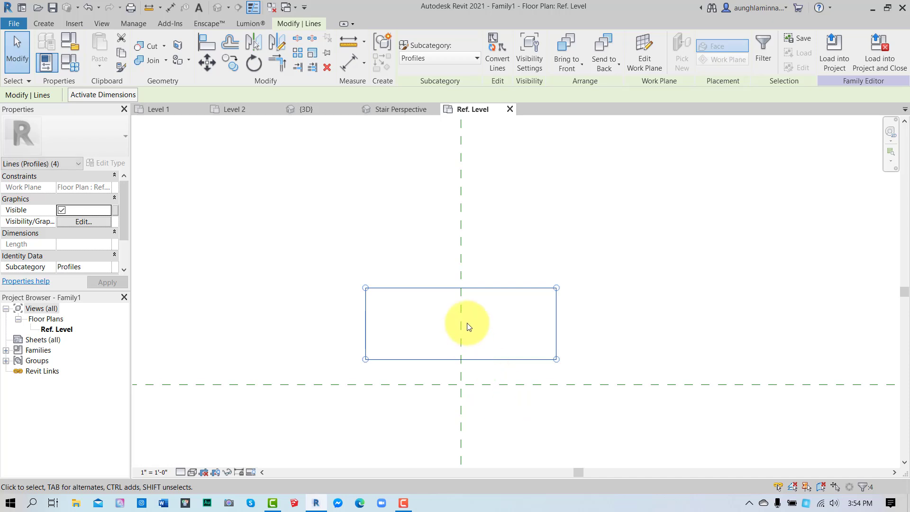
left_click_drag(349, 275, 579, 380)
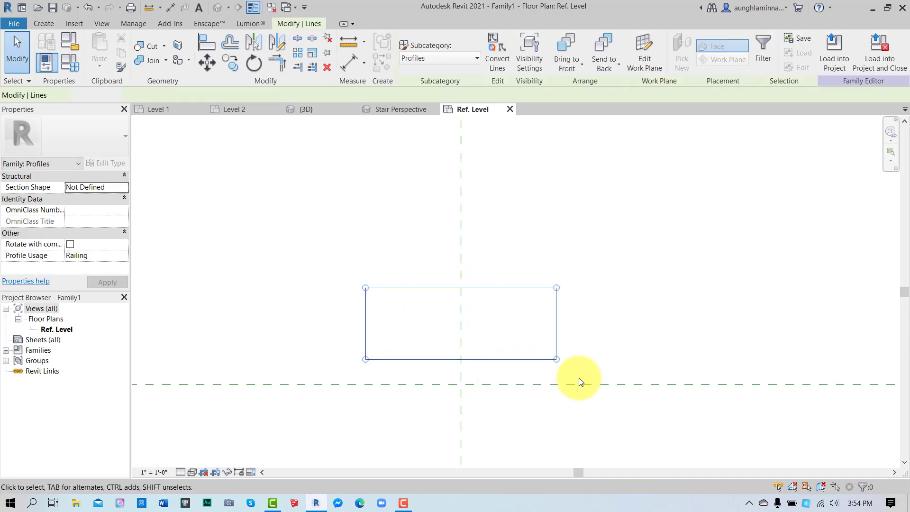
left_click(207, 63)
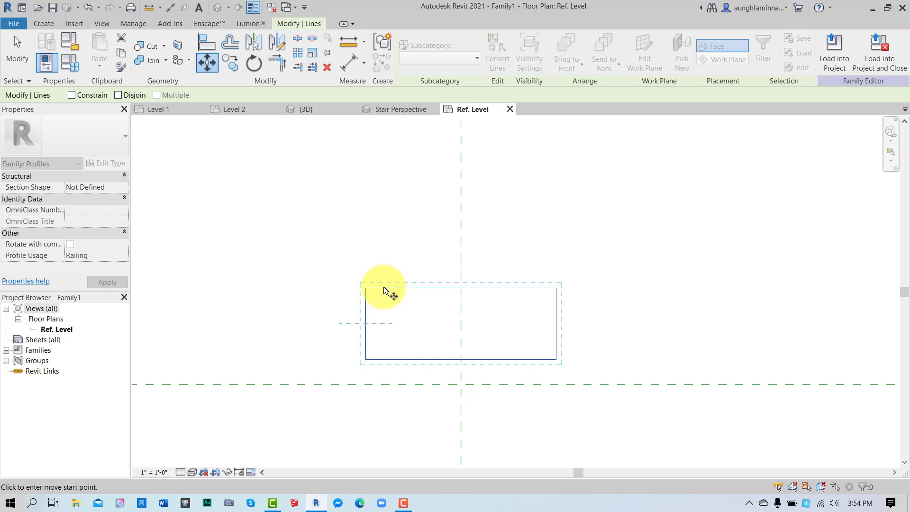
left_click(460, 293)
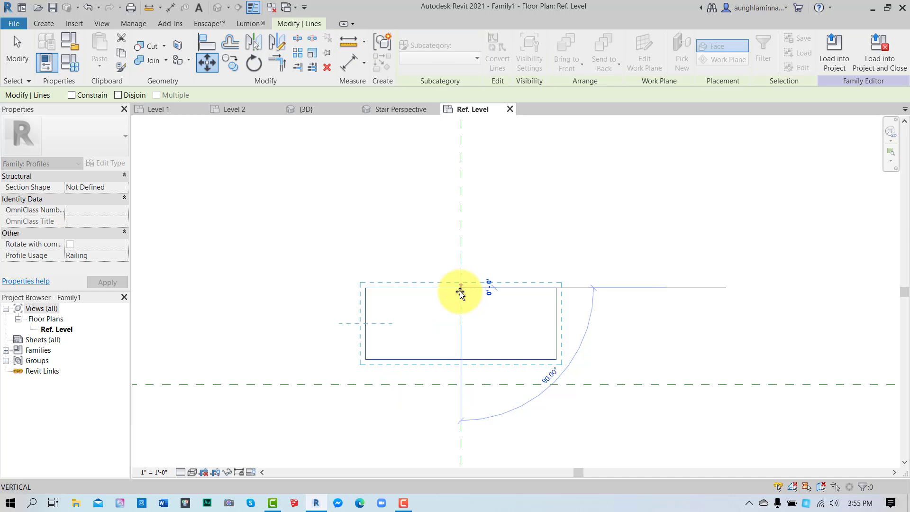
left_click(460, 293)
- Move the profile rectangle from its lower edge midpoint to the intersection of the Rail Centerline and Rail Top reference planes
left_click_drag(345, 257, 589, 382)
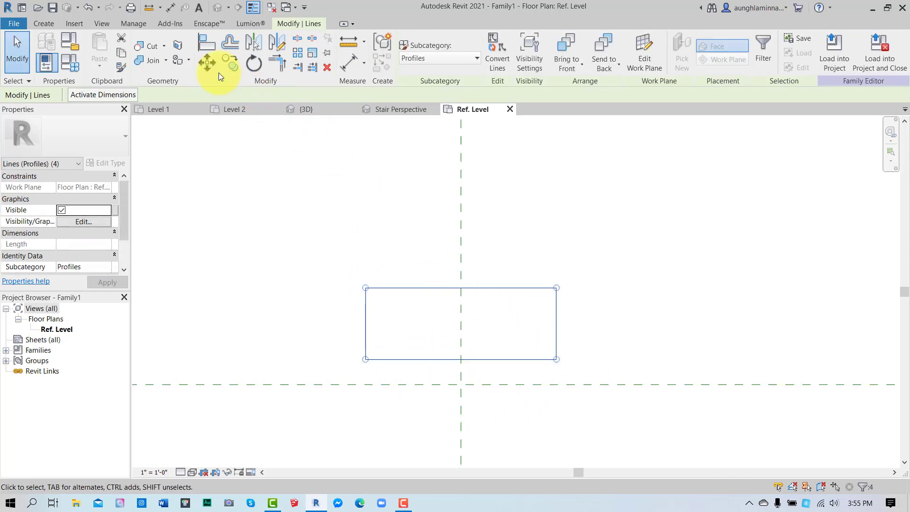
left_click(209, 64)
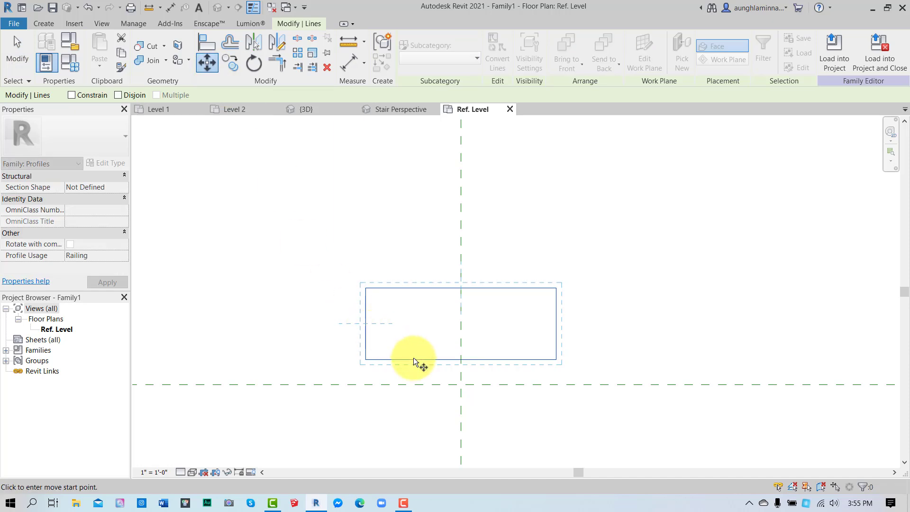
left_click(460, 361)
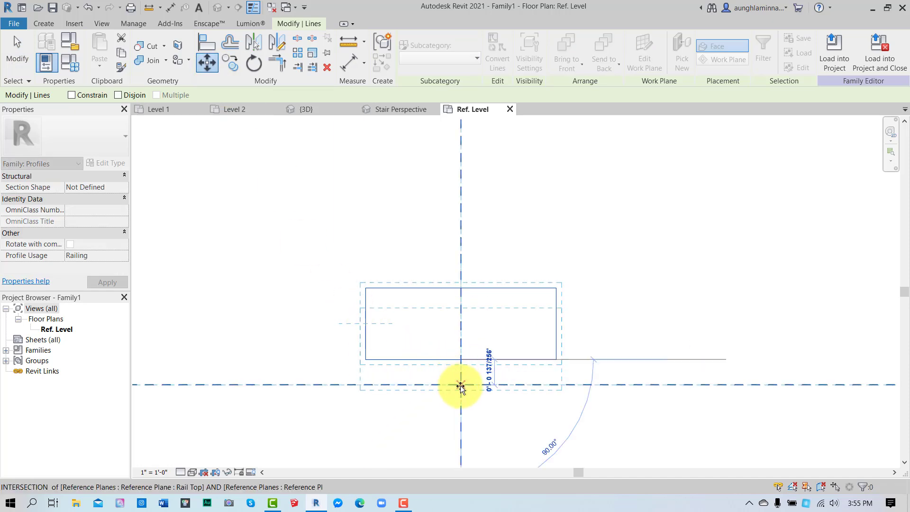
left_click(461, 385)
left_click(609, 363)
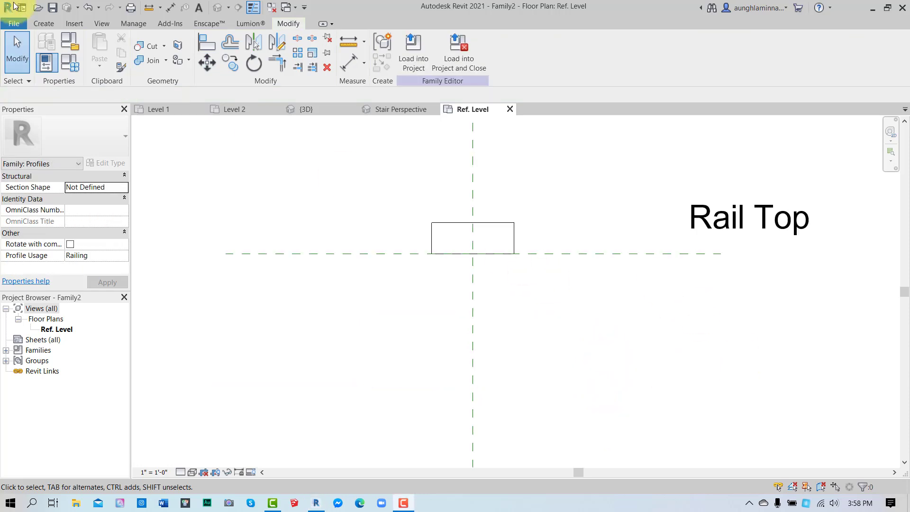
- Save the family in Documents as "Top Railing 4x1.5 inches", and load it into the stair project while closing the family
left_click(51, 8)
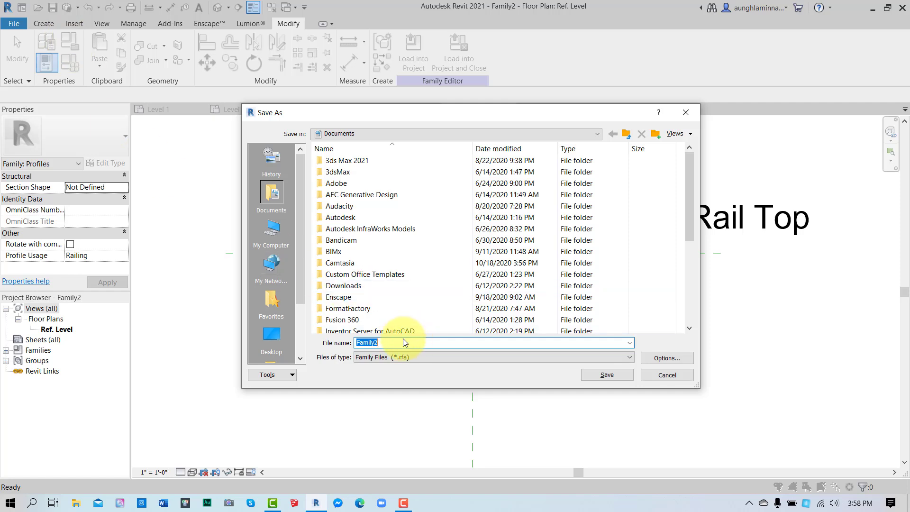
type("Top r")
key("BackSpace")
type("Railing 4x1.5 inches")
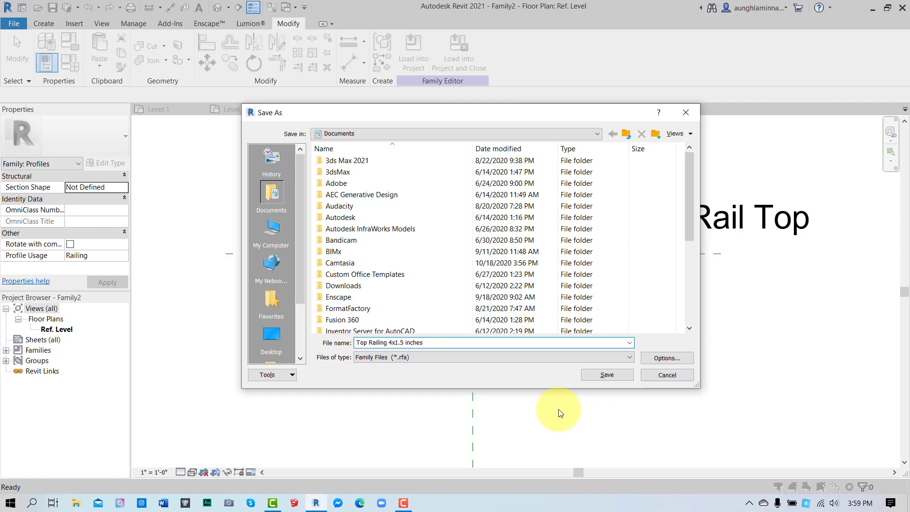
left_click(607, 375)
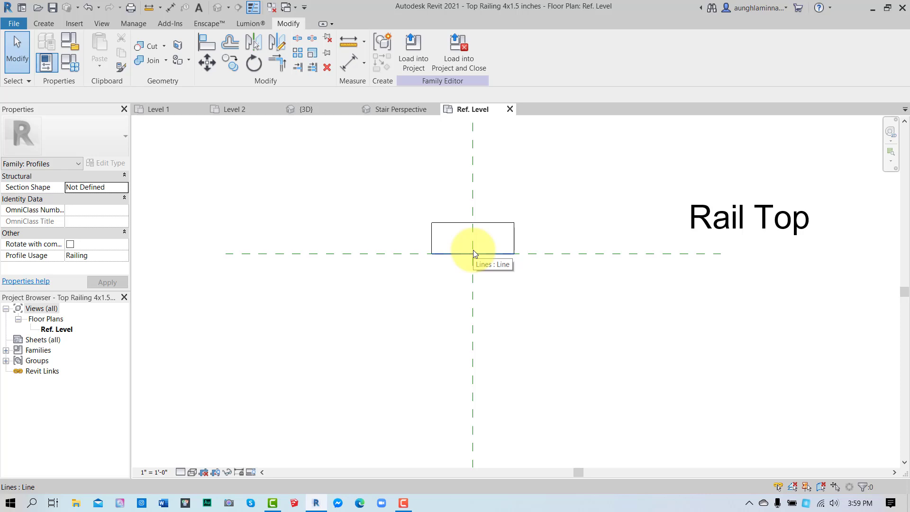
left_click(453, 50)
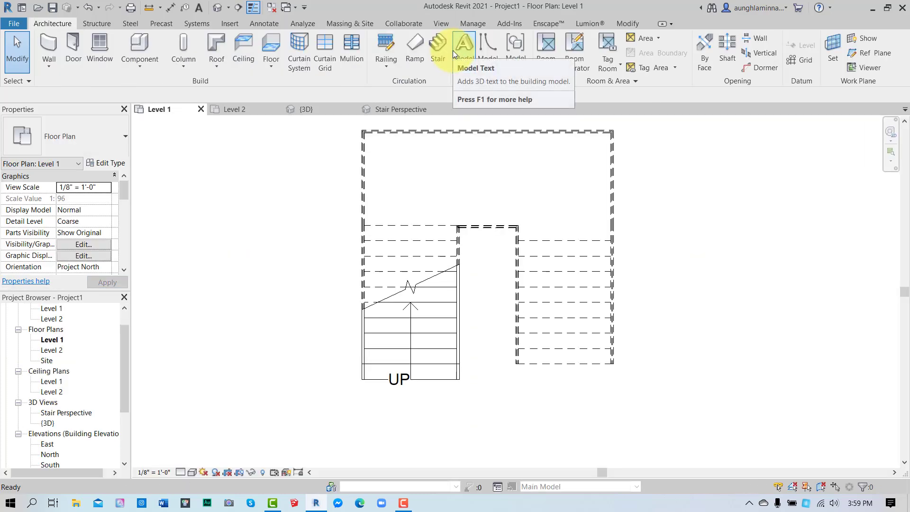
- From the Stair Perspective view, set the top rail profile of the Glass Panel - Bottom Fill railing to Top Railing 4x1.5 inches
left_click(400, 110)
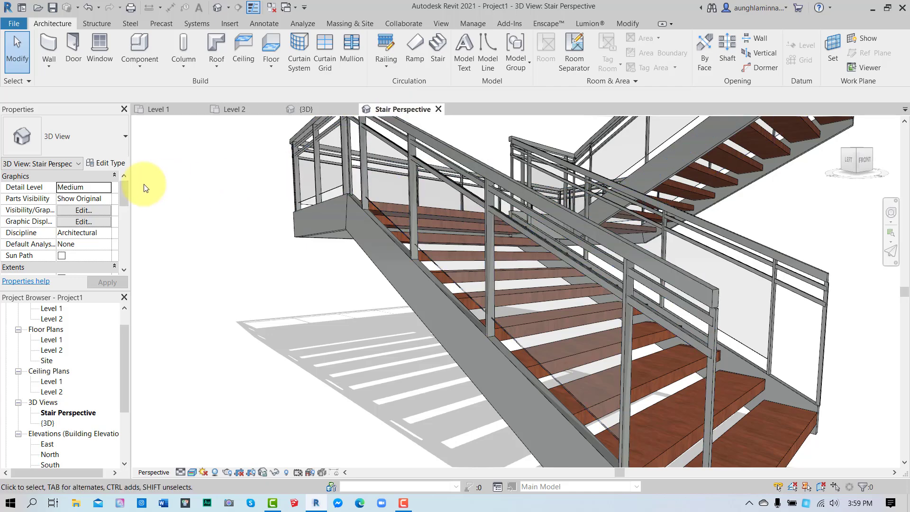
left_click(453, 158)
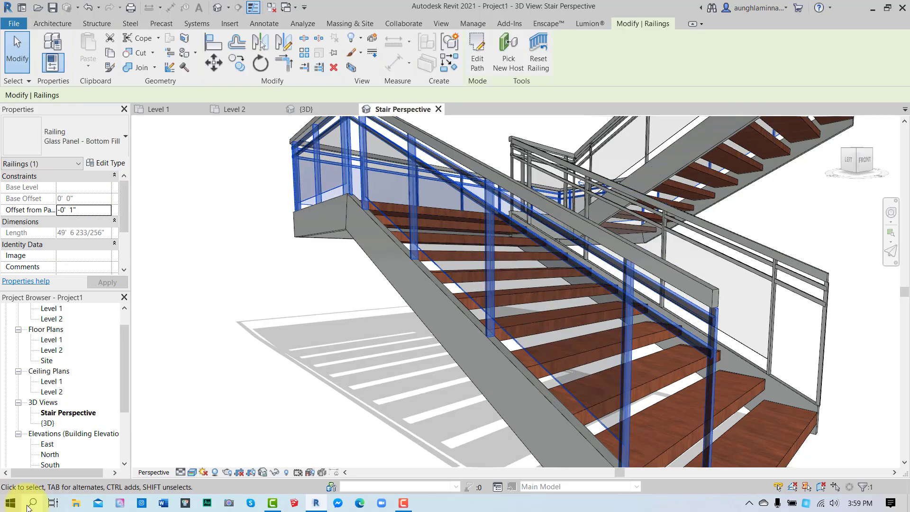
left_click(106, 163)
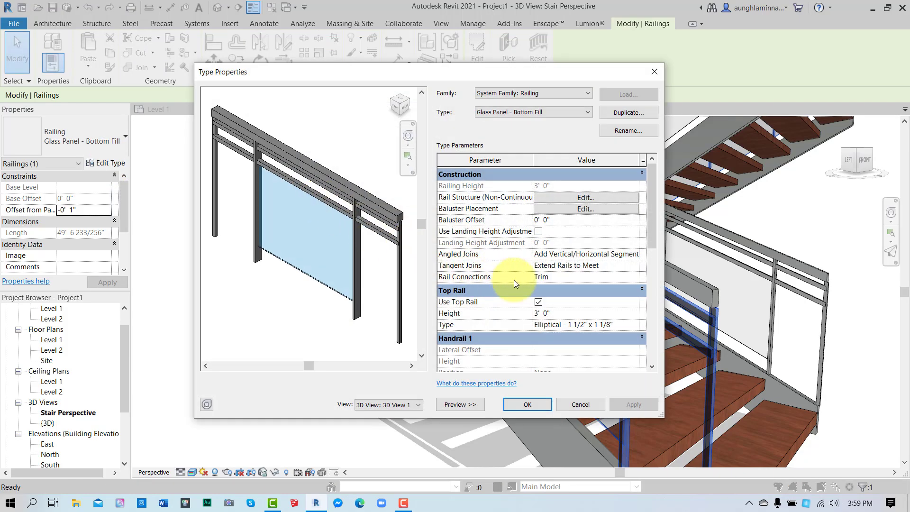
left_click(625, 328)
left_click(634, 325)
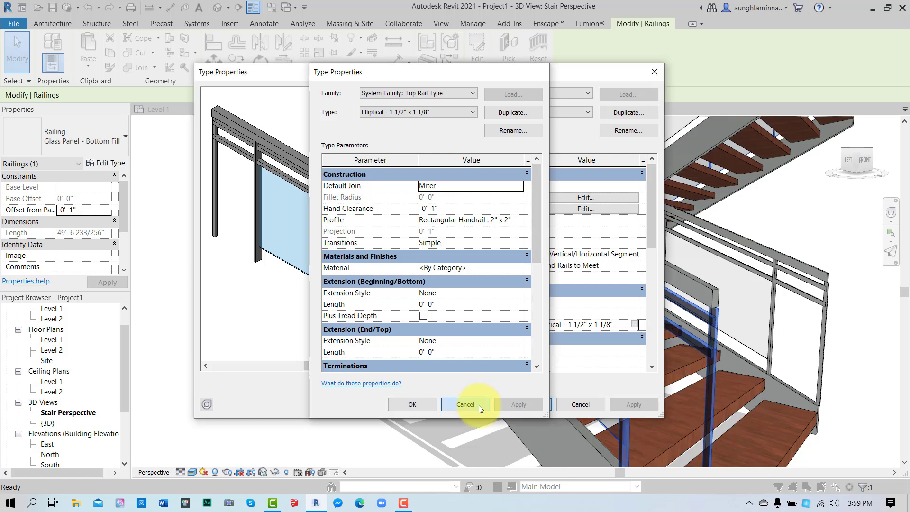
left_click(479, 405)
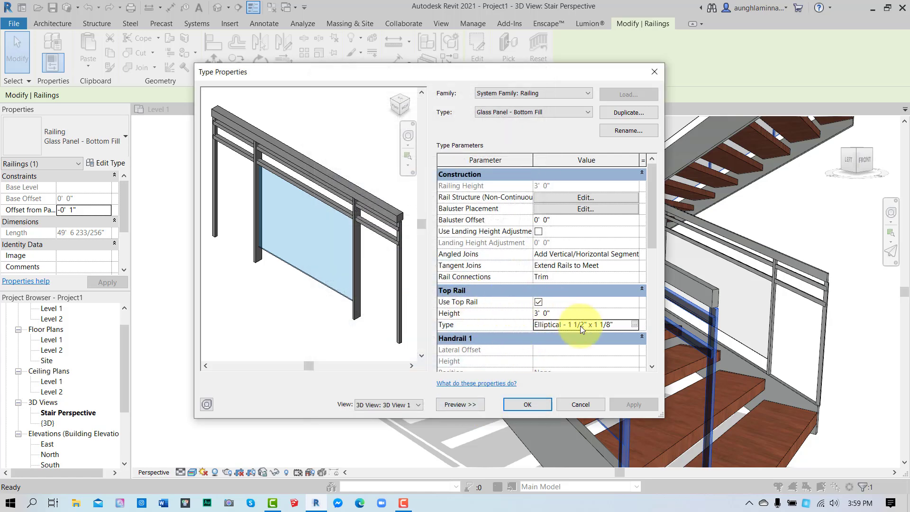
left_click(634, 326)
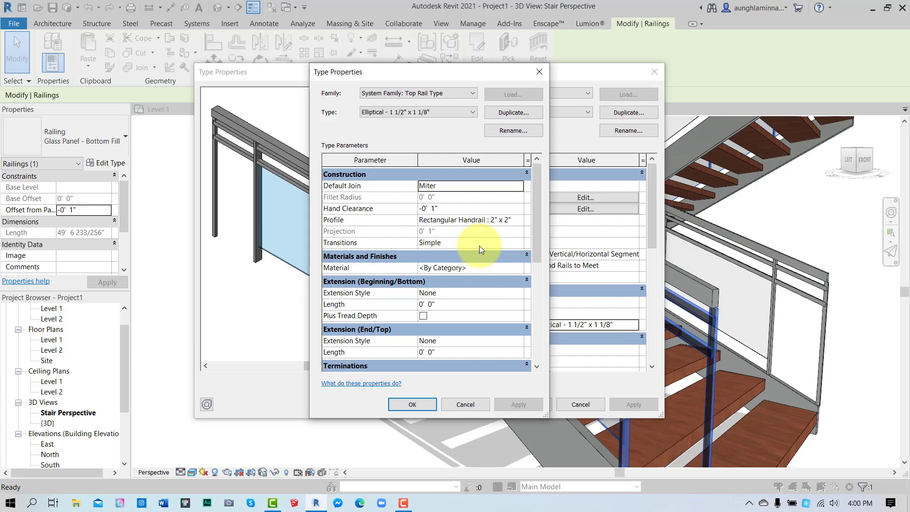
left_click(505, 223)
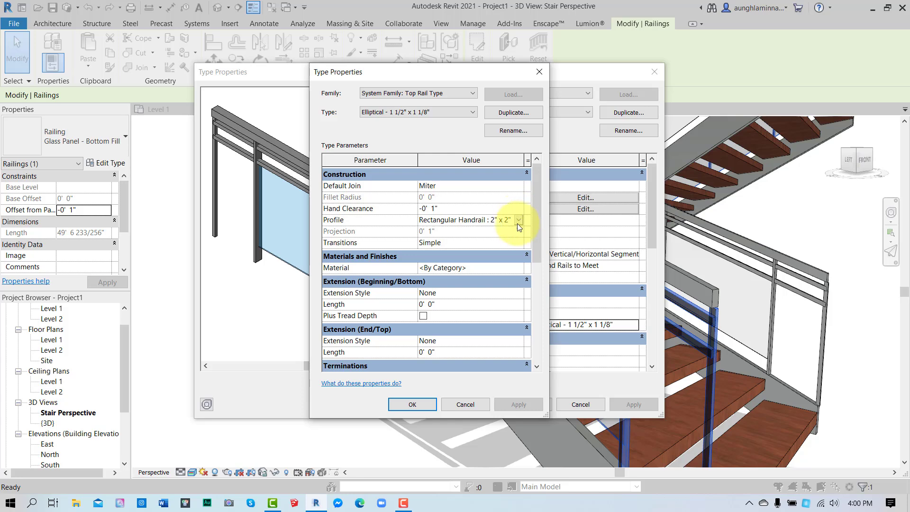
left_click(518, 221)
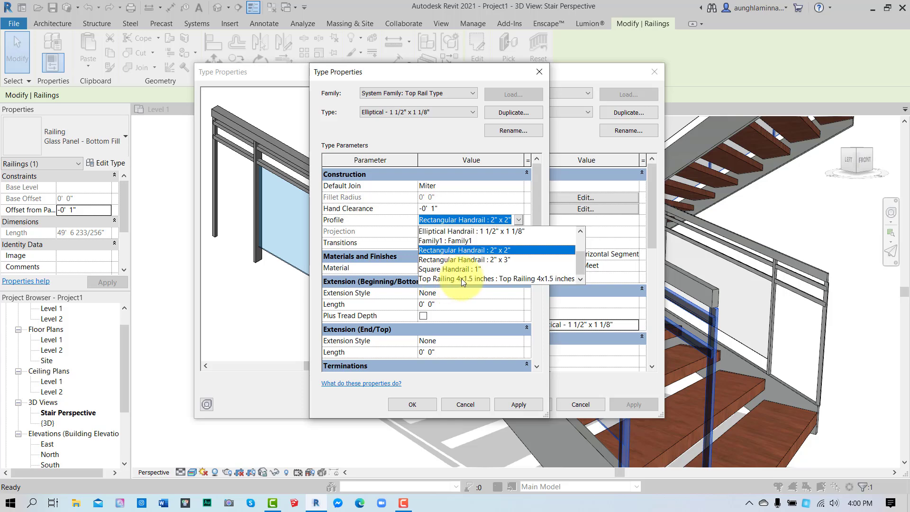
left_click(476, 280)
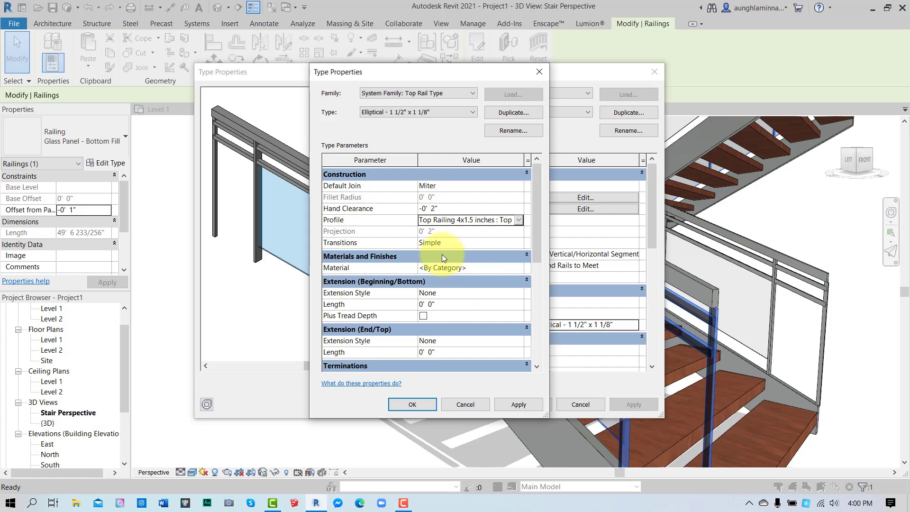
- Assign the Mahogany material to the top rail type and apply the changes to the railing type
left_click(470, 267)
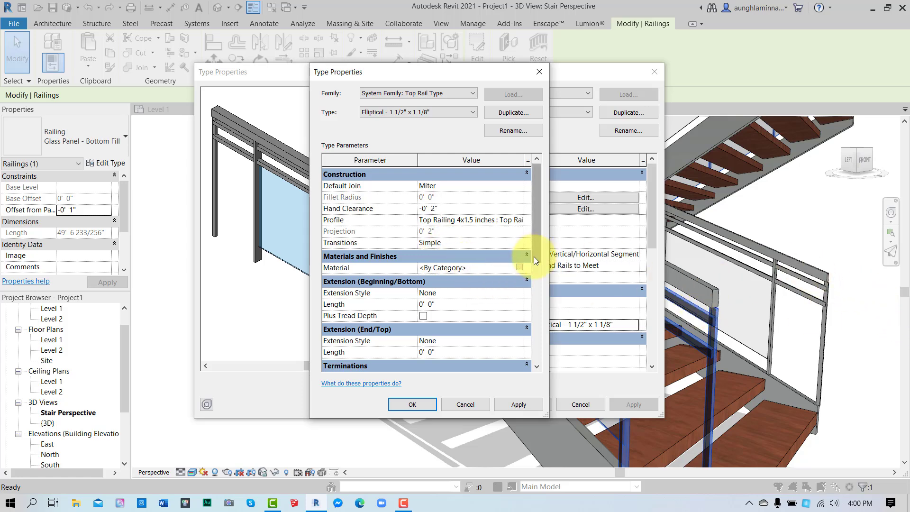
left_click(519, 268)
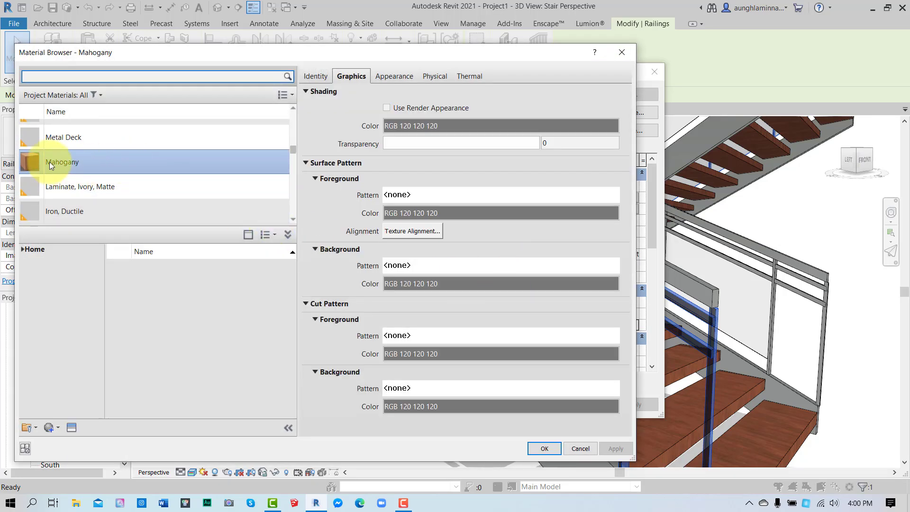
left_click(52, 162)
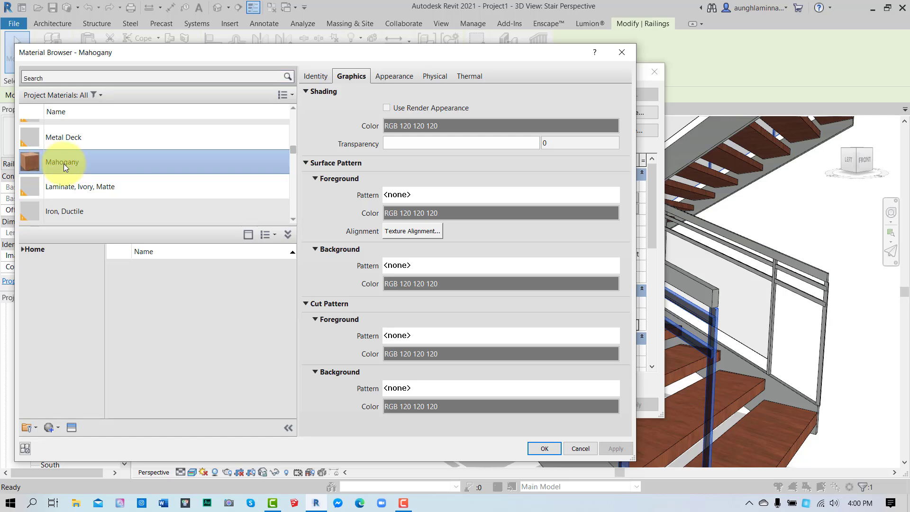
left_click(545, 449)
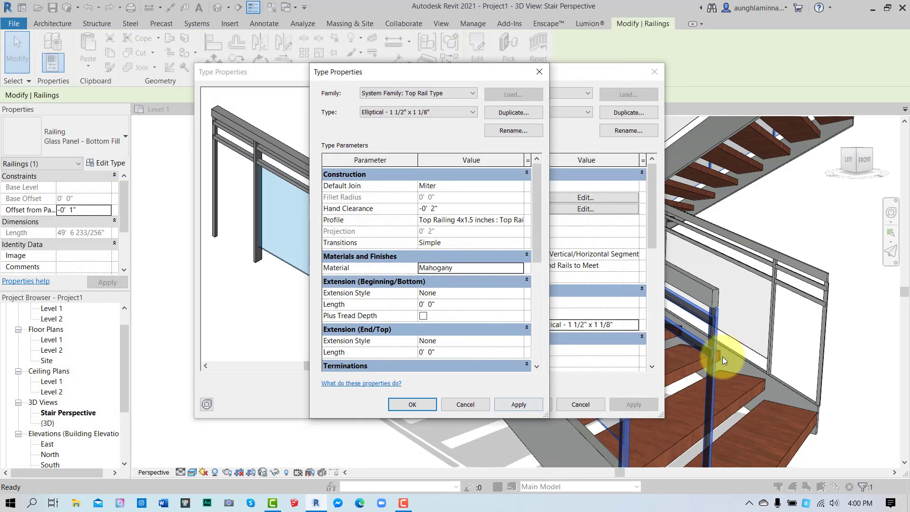
left_click(513, 402)
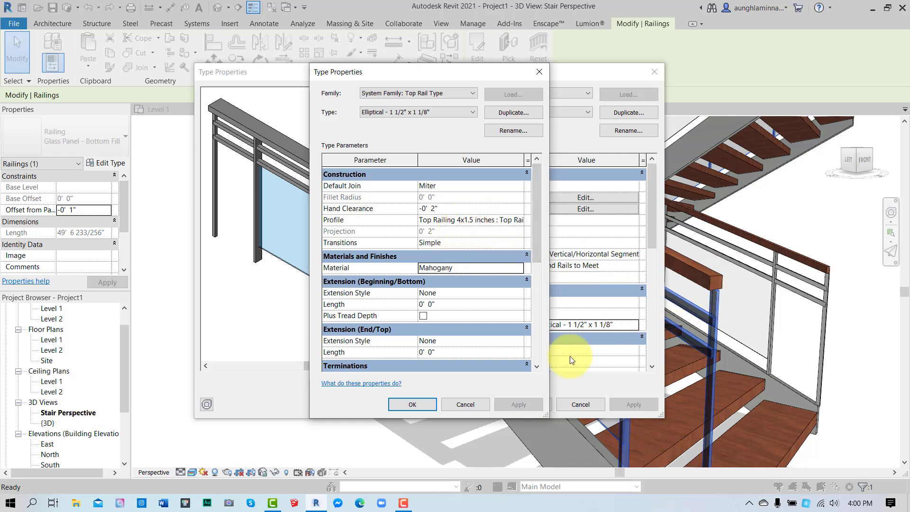
left_click(414, 404)
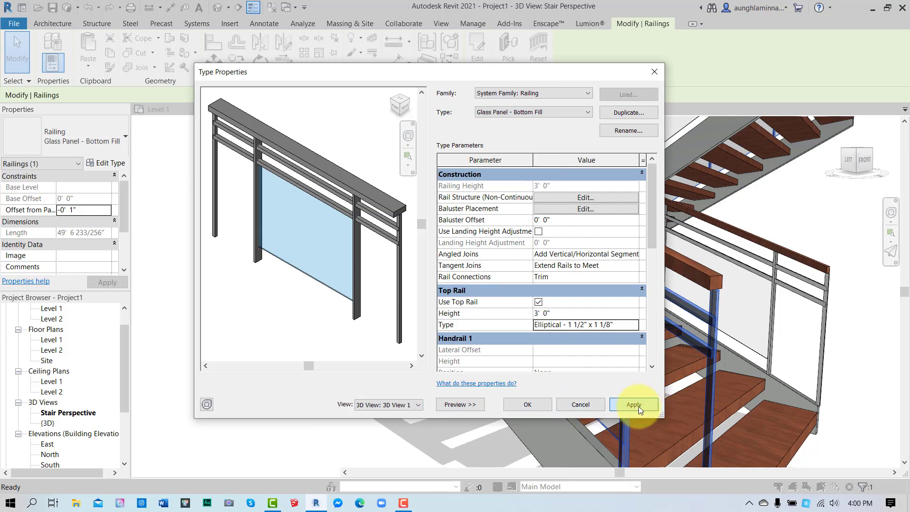
left_click(635, 404)
left_click(526, 404)
scroll(664, 375, "down", 3)
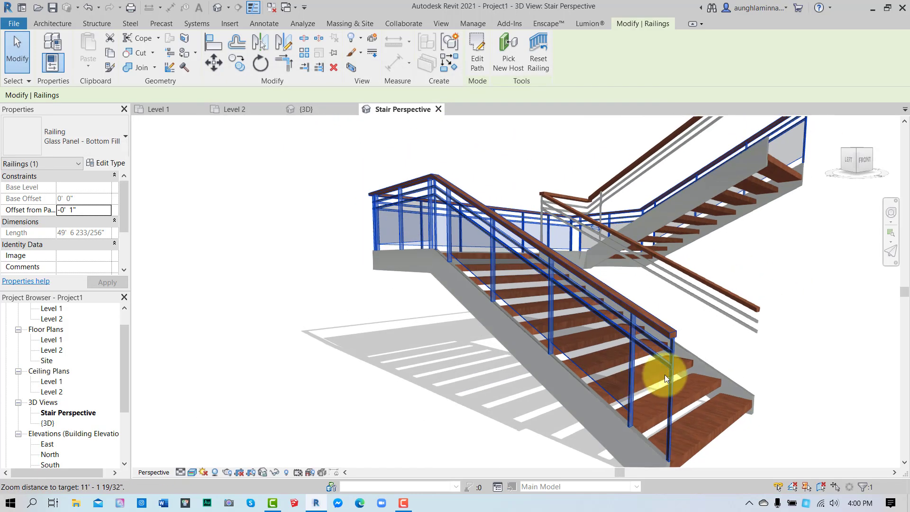
- Examine the mahogany top rail and railings of the stair from several angles in the perspective view
middle_click_drag(753, 397, 458, 329, "shift")
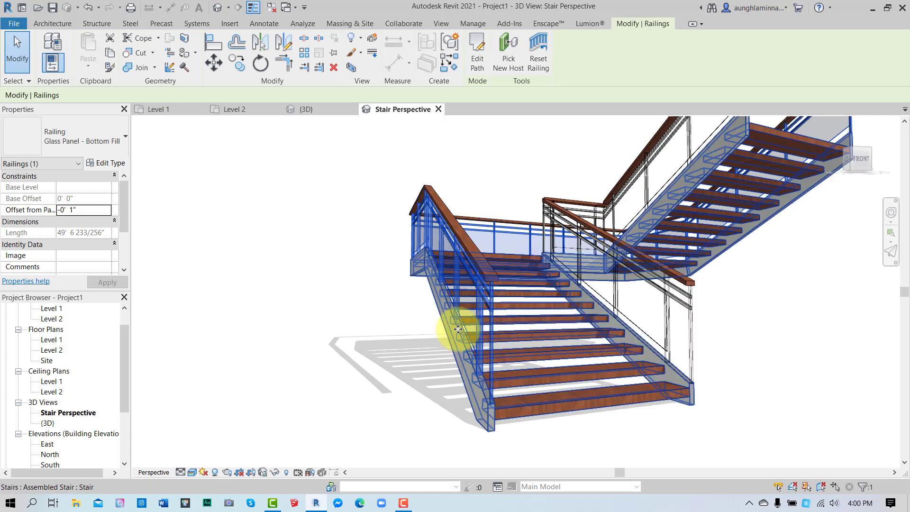
left_click(418, 355)
scroll(472, 328, "up", 5)
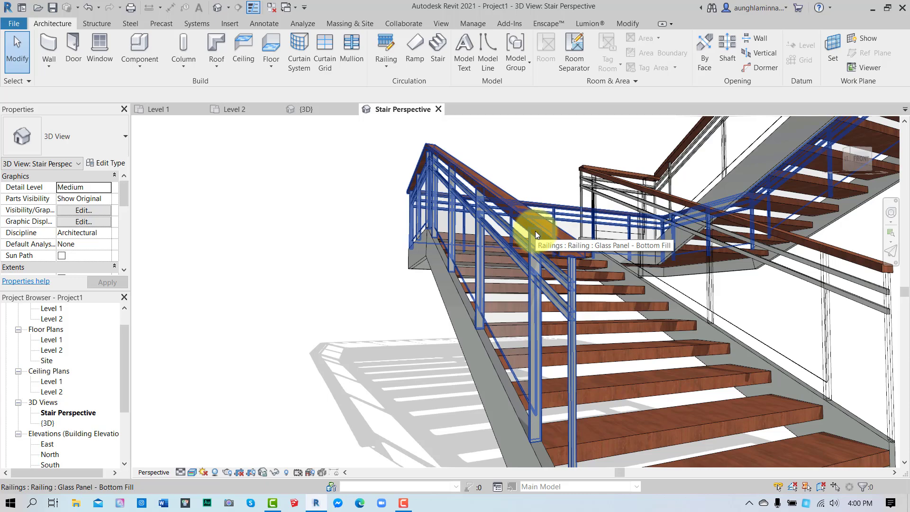
scroll(346, 256, "down", 4)
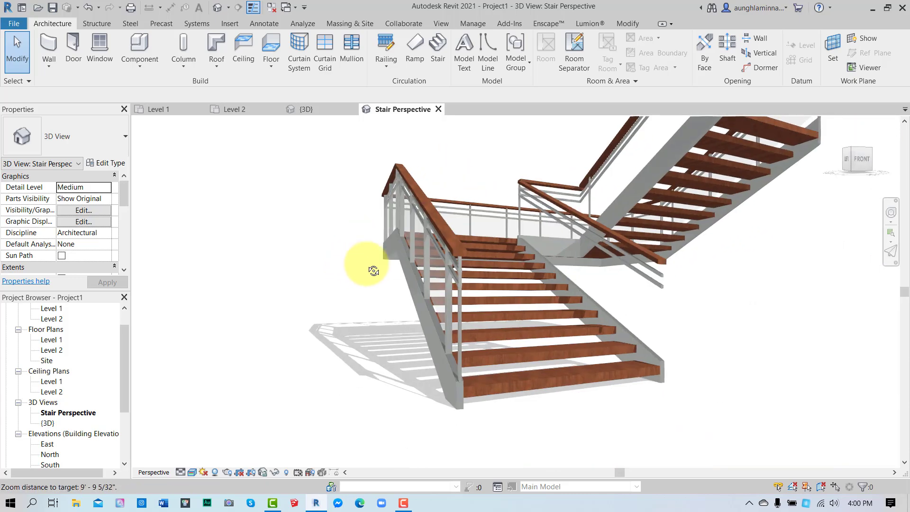
middle_click_drag(374, 271, 463, 313, "shift")
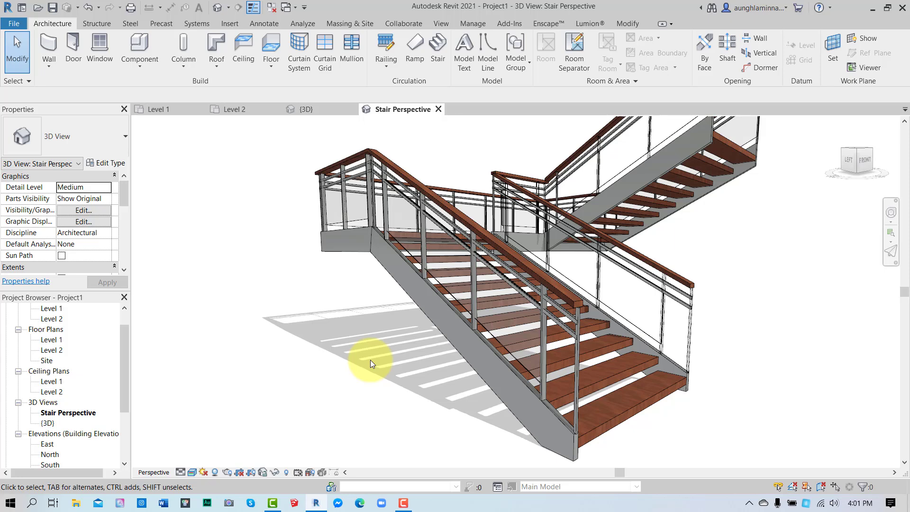
left_click(548, 291)
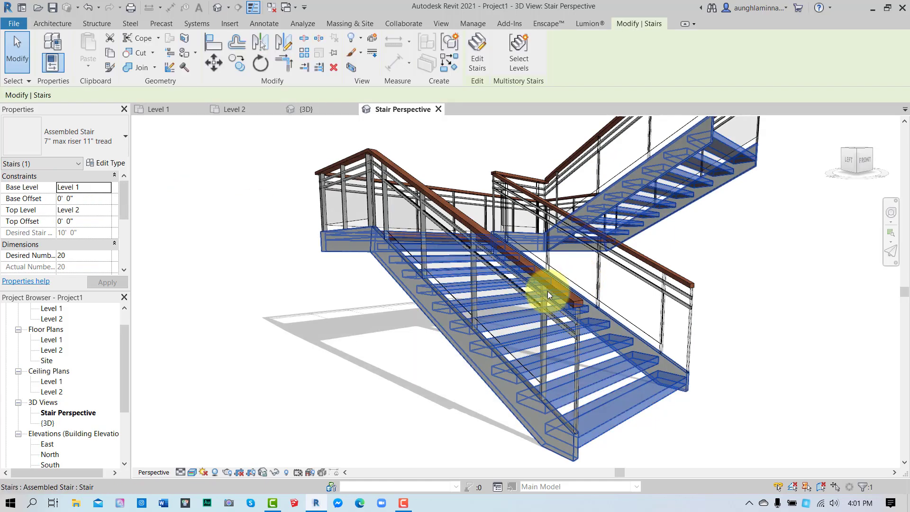
left_click(112, 163)
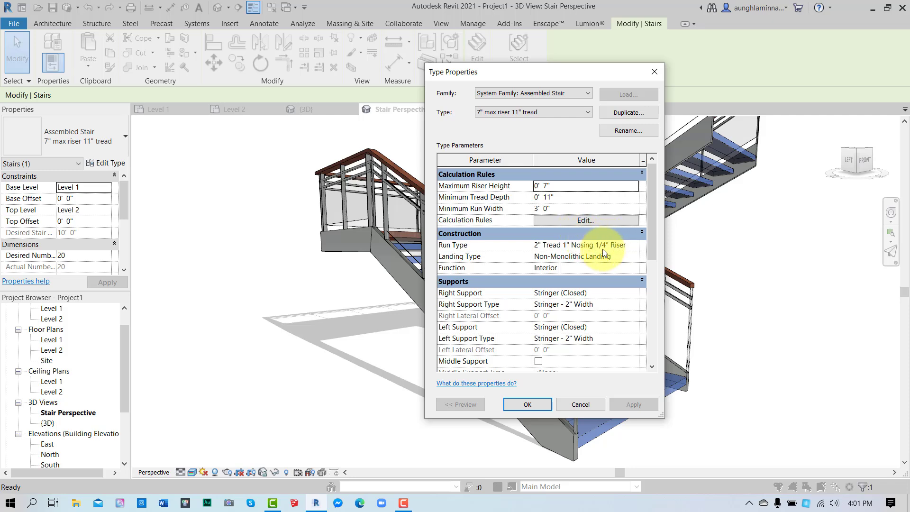
scroll(600, 269, "down", 5)
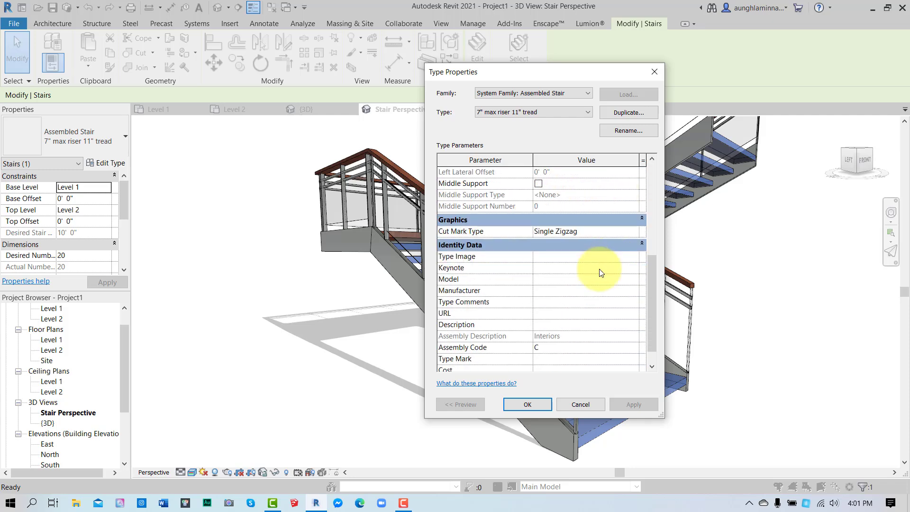
left_click(579, 404)
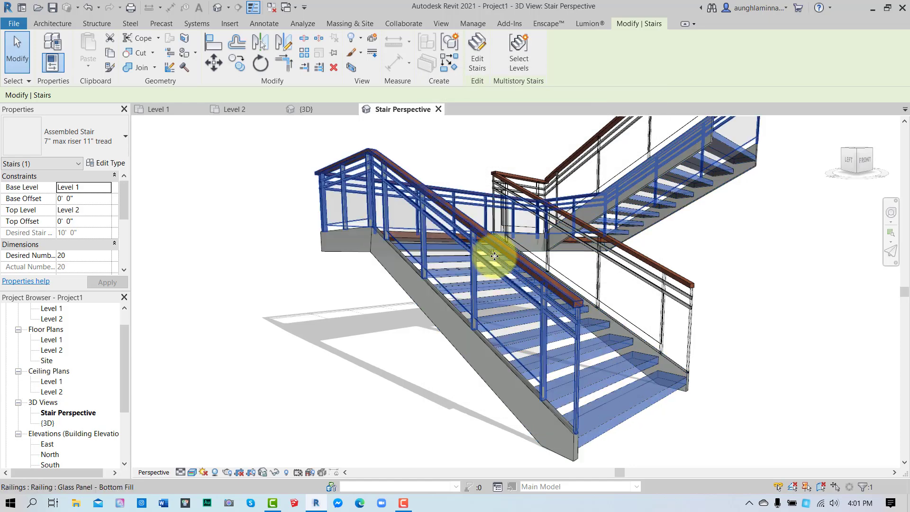
- Restore the Elliptical Handrail : 1 1/2" x 1 1/8" profile on the Elliptical top rail type used by the Glass Panel - Bottom Fill railing
left_click(494, 256)
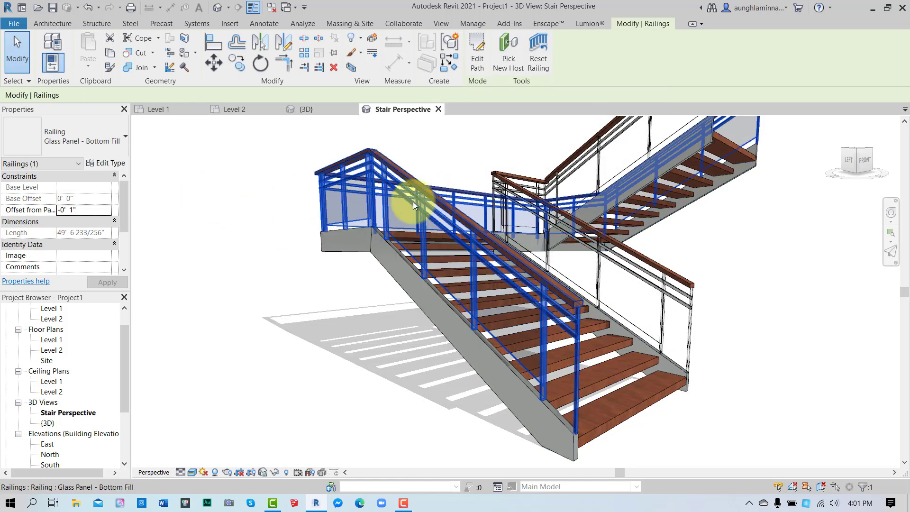
left_click(112, 164)
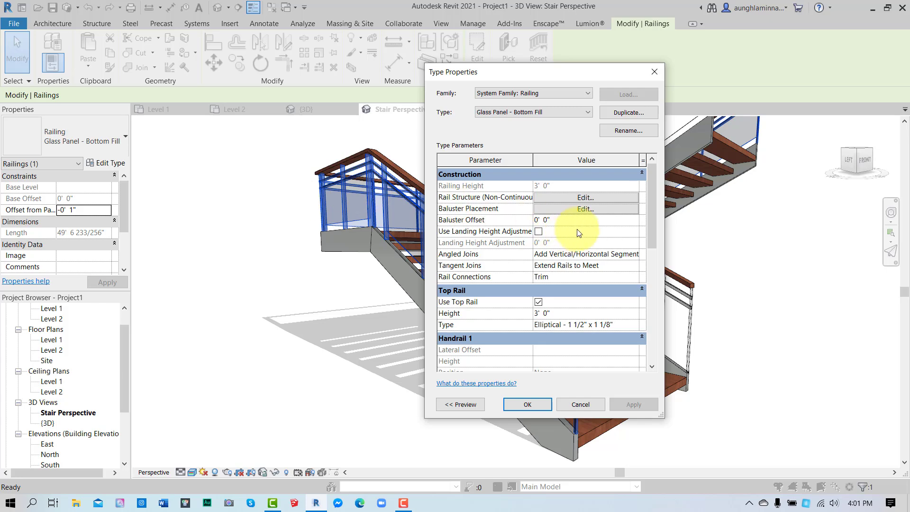
left_click(612, 325)
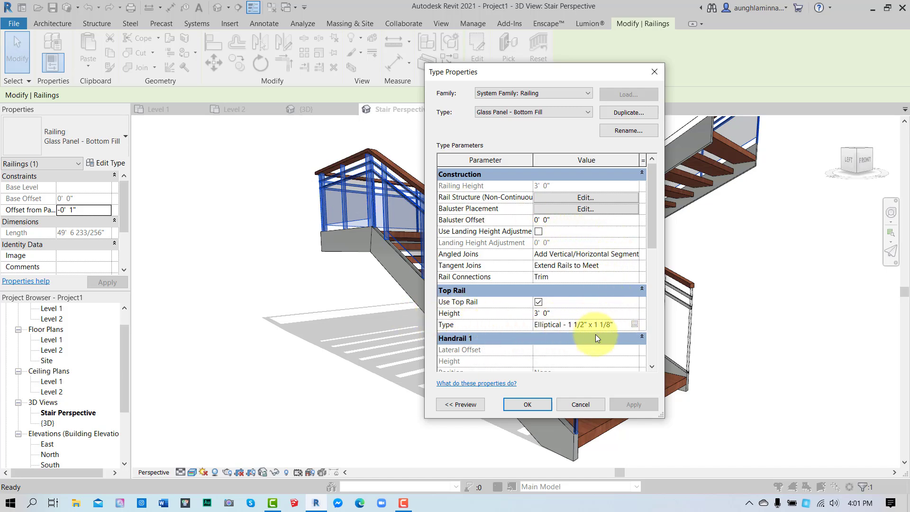
left_click(634, 325)
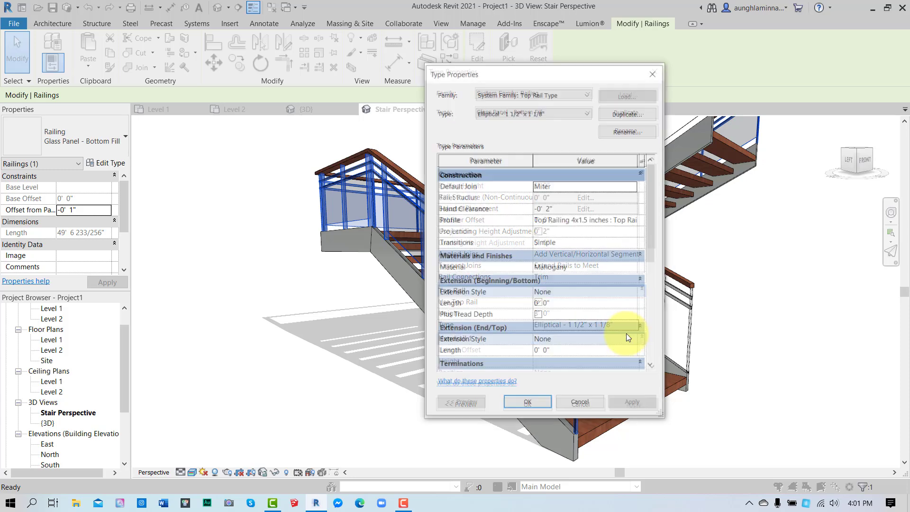
left_click_drag(508, 71, 321, 61)
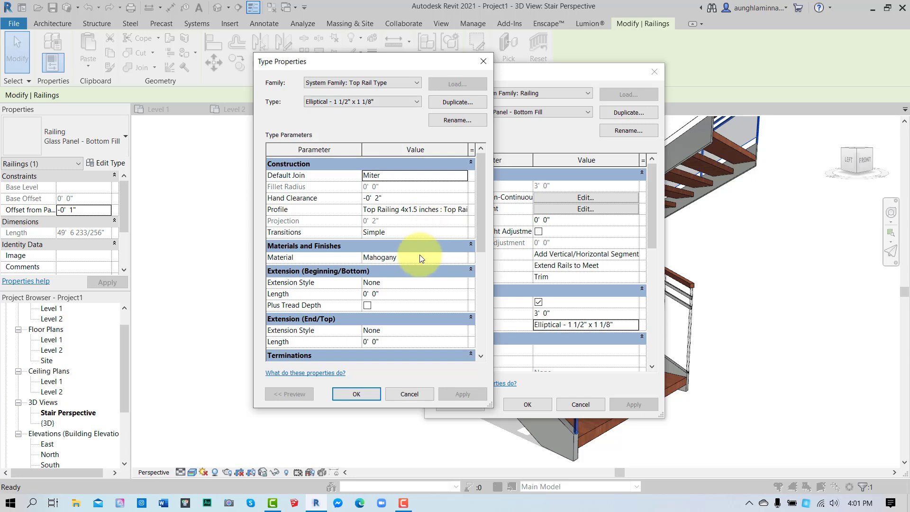
left_click(453, 210)
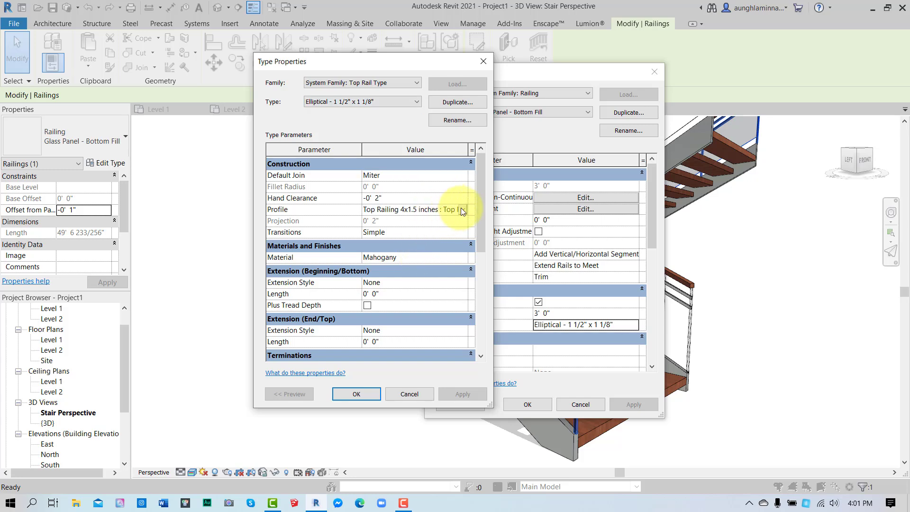
left_click(463, 209)
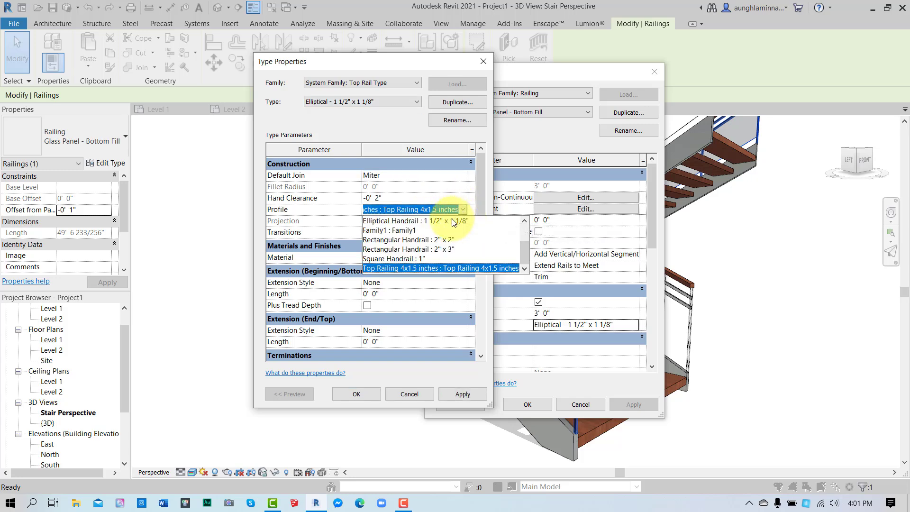
left_click(454, 221)
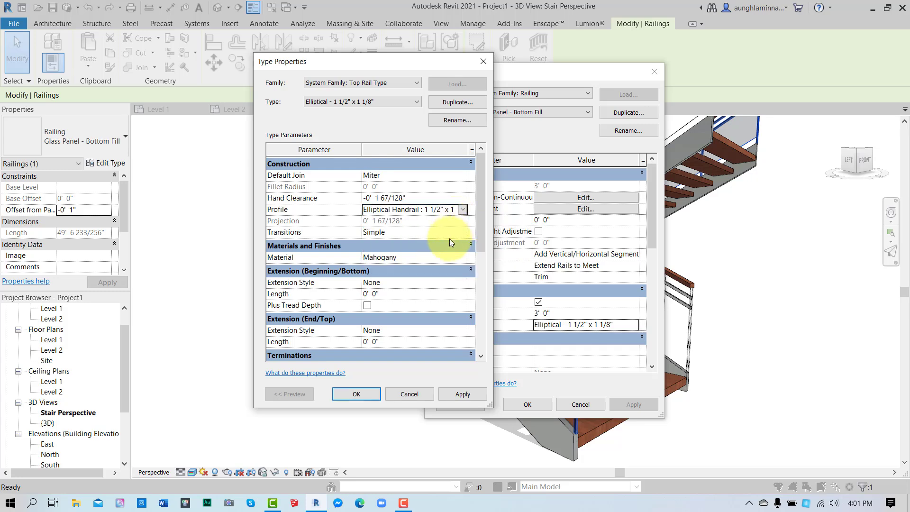
left_click(459, 392)
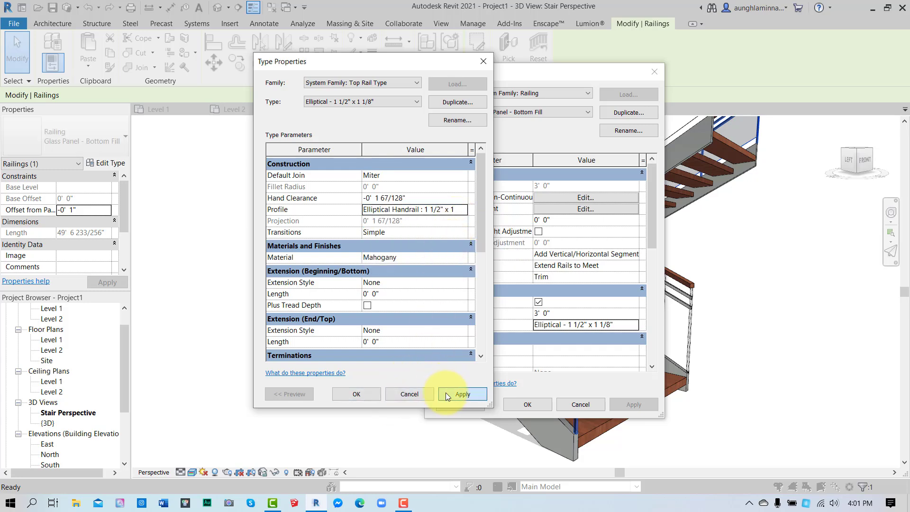
left_click(357, 394)
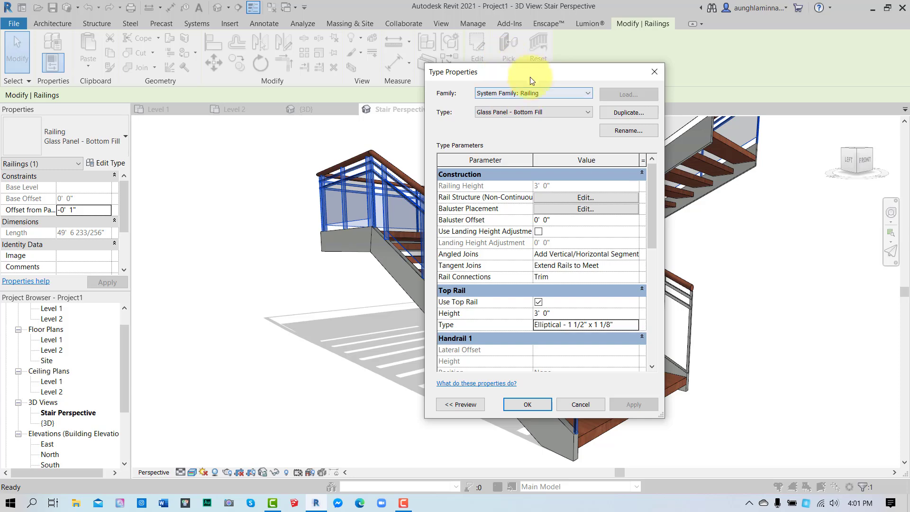
- Duplicate the railing's elliptical top rail type under the name Top Railing 4"x1.5"
left_click_drag(526, 74, 265, 97)
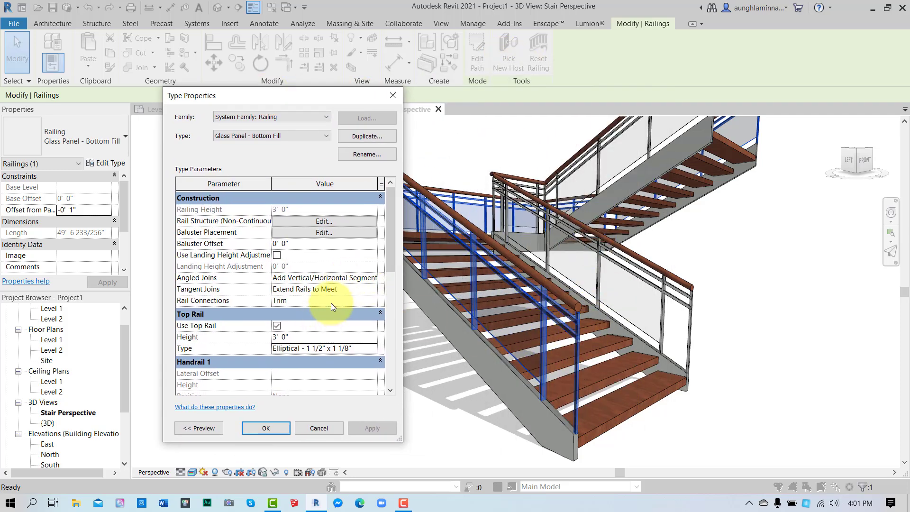
left_click(355, 349)
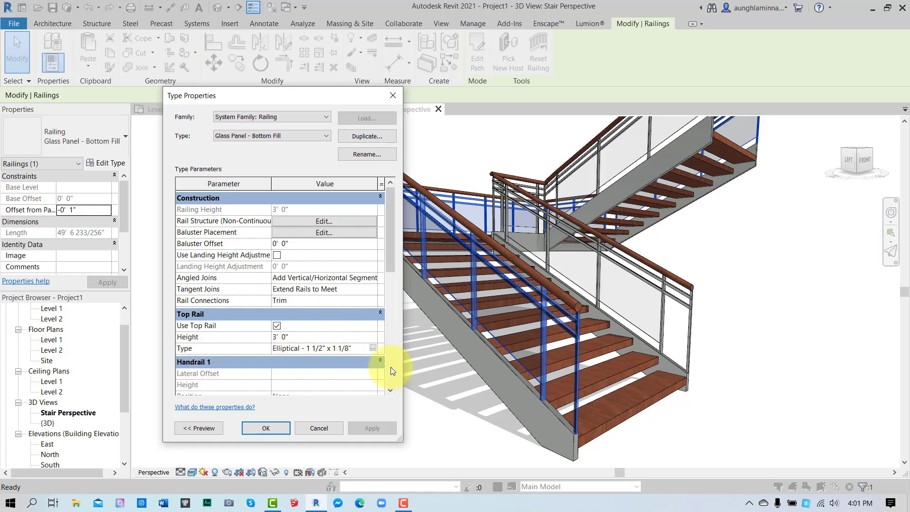
left_click(374, 348)
left_click(353, 139)
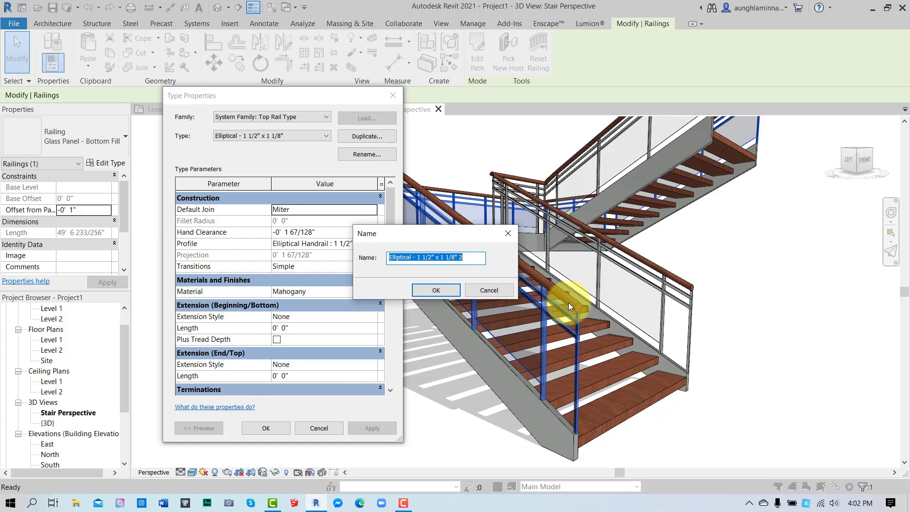
key("BackSpace")
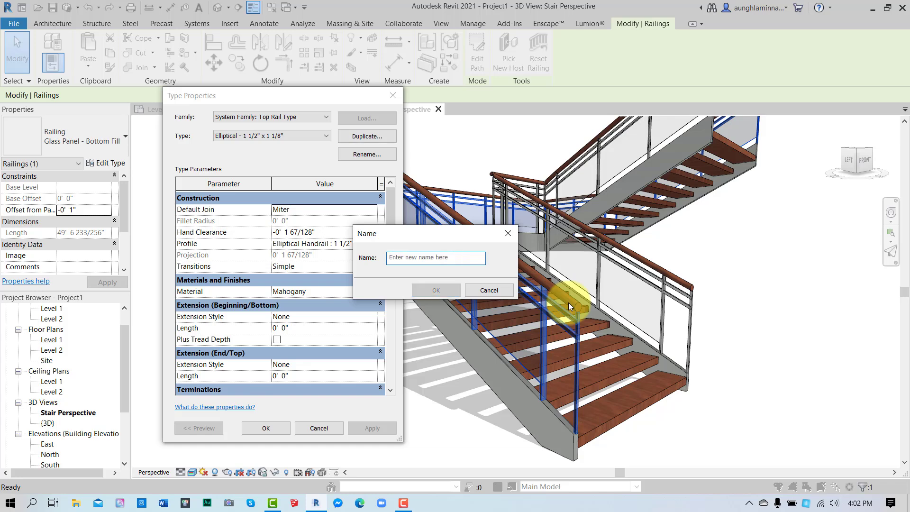
type("Railing")
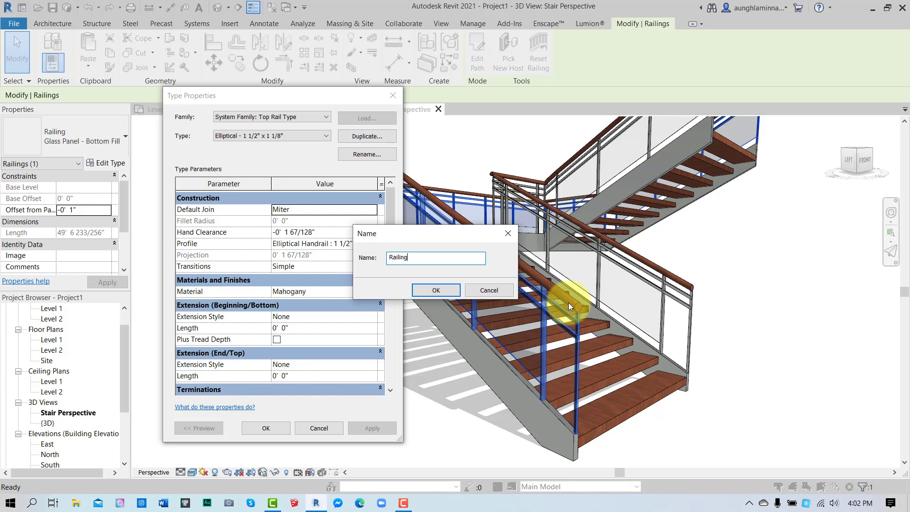
type(" 4\"x1.5\"")
key("Home")
type("Ta")
key("BackSpace")
type("op")
left_click(448, 291)
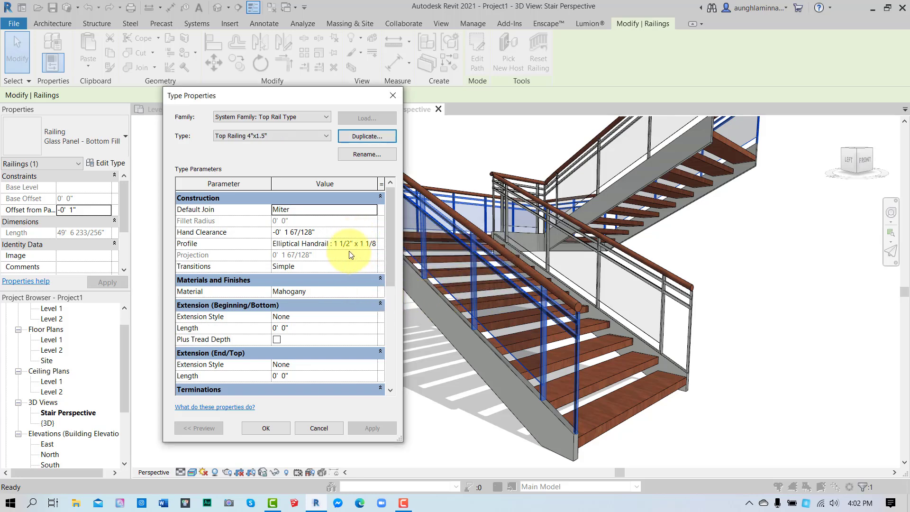
- Assign the Top Railing 4x1.5 inches profile to the Top Railing 4"x1.5" type and apply it to the glass panel railing
left_click(369, 245)
left_click(372, 244)
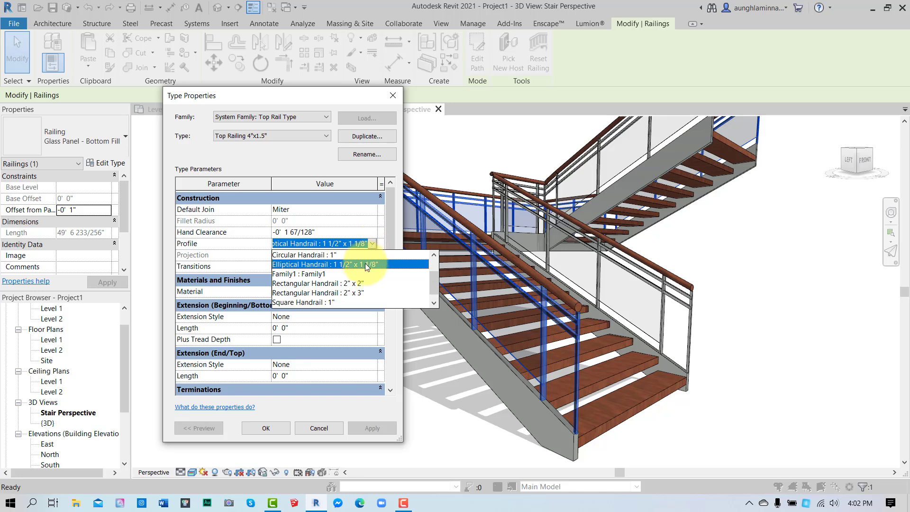
scroll(345, 290, "down", 1)
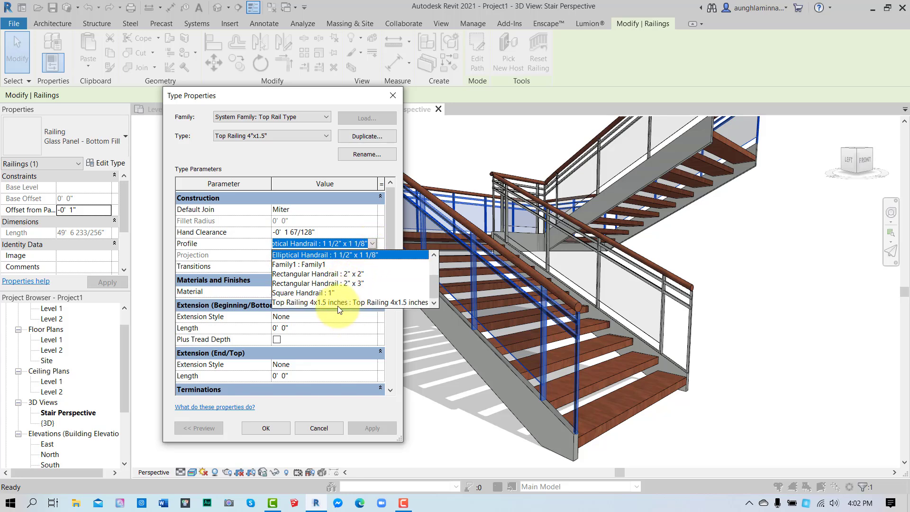
left_click(336, 303)
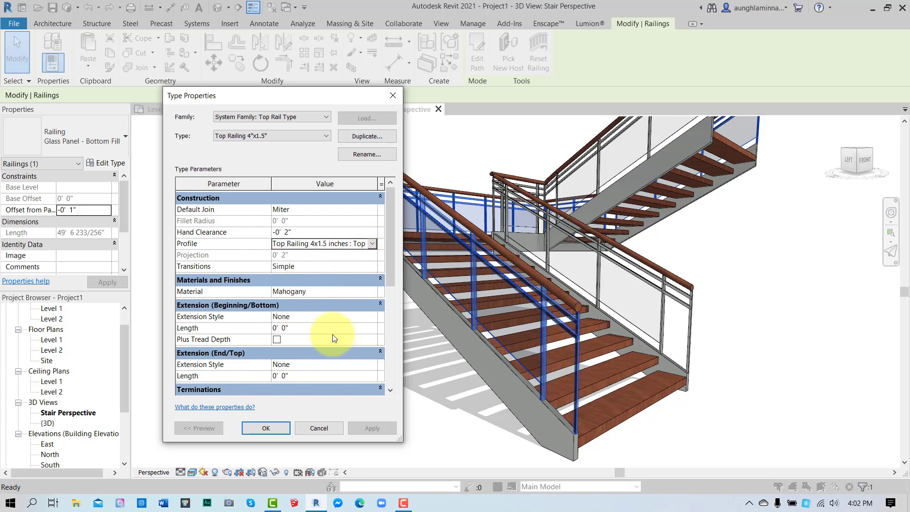
left_click(280, 426)
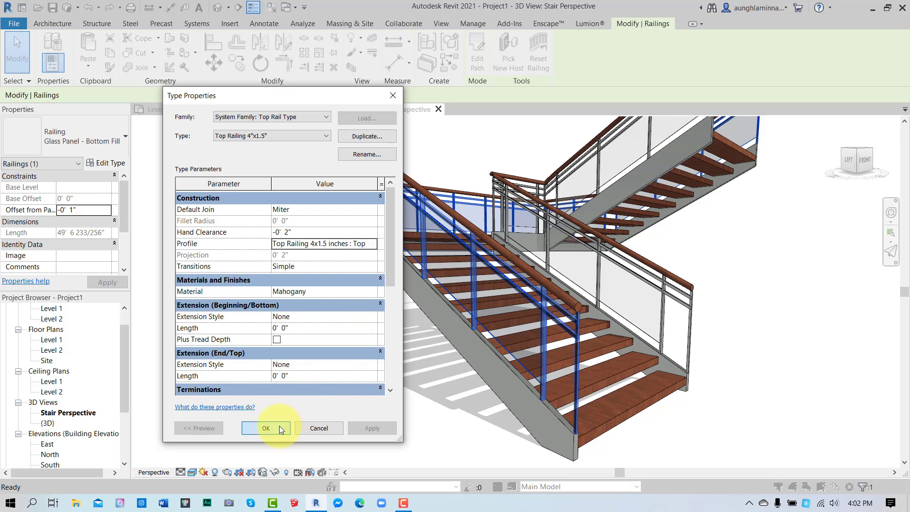
left_click(374, 429)
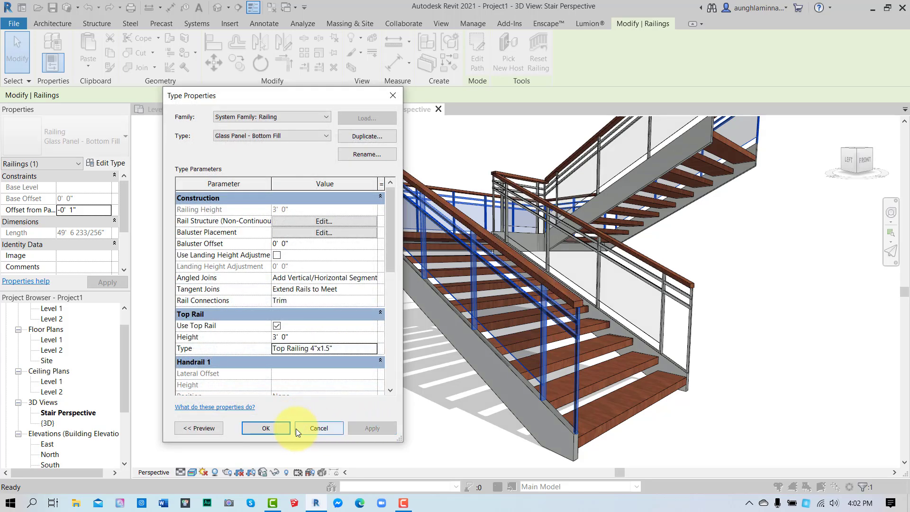
left_click(280, 427)
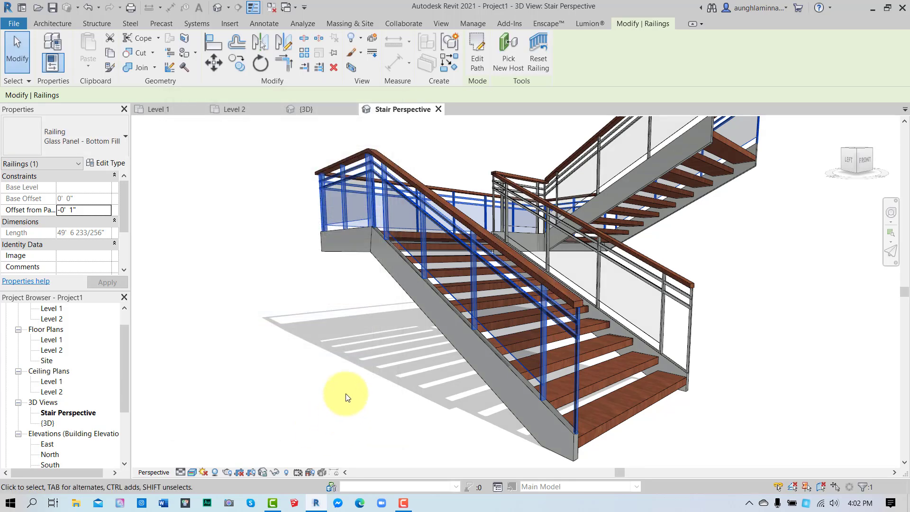
left_click(343, 323)
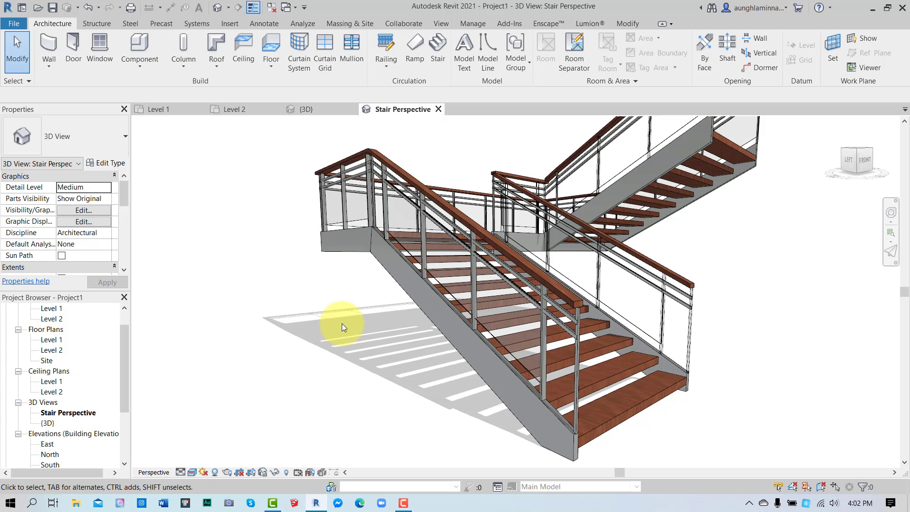
- Open the non-continuous rail structure of the Glass Panel - Bottom Fill railing type with its 3D preview shown
scroll(348, 323, "up", 4)
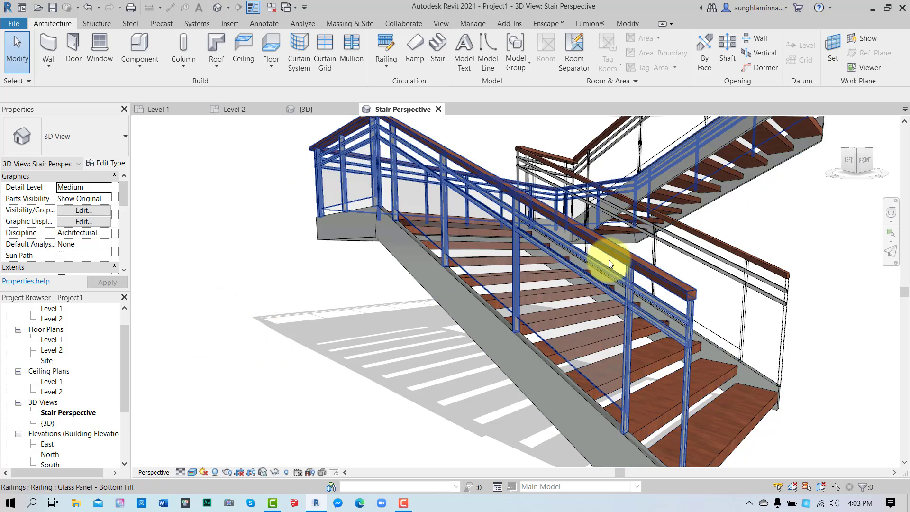
left_click(607, 242)
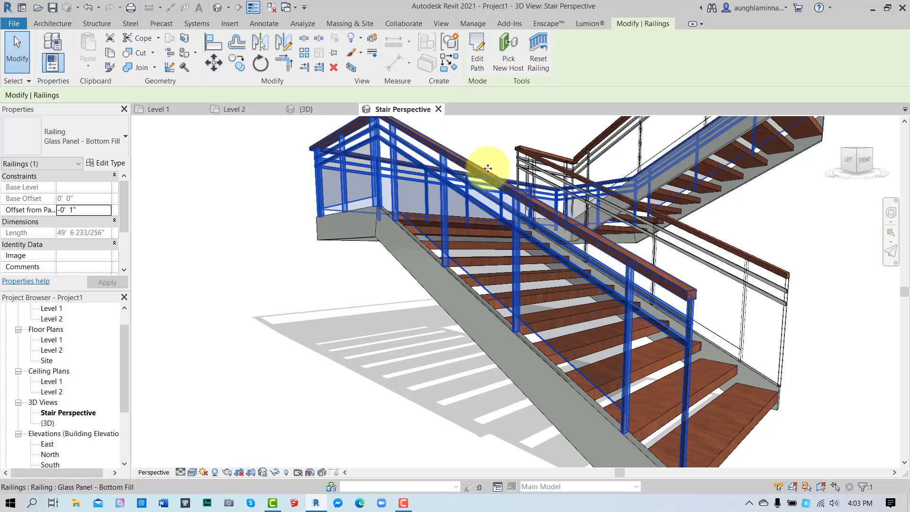
left_click(114, 164)
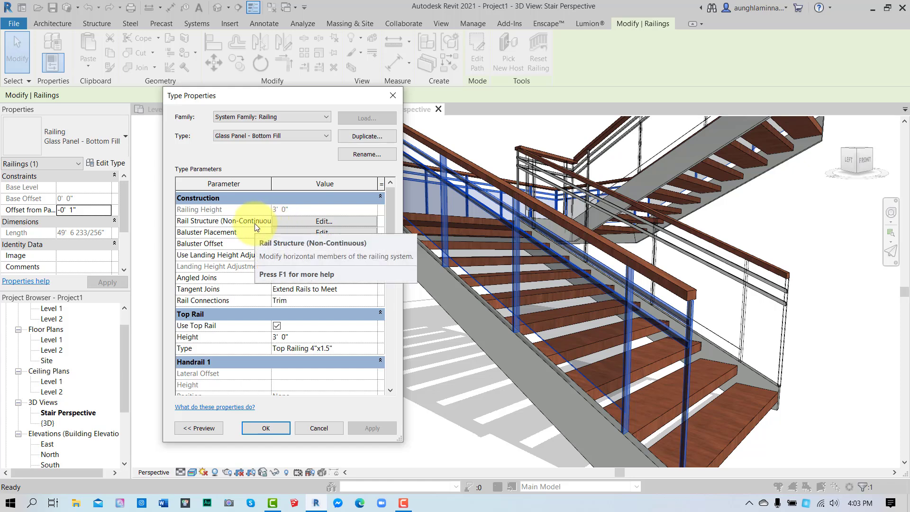
left_click(307, 221)
left_click_drag(219, 98, 556, 56)
left_click(447, 394)
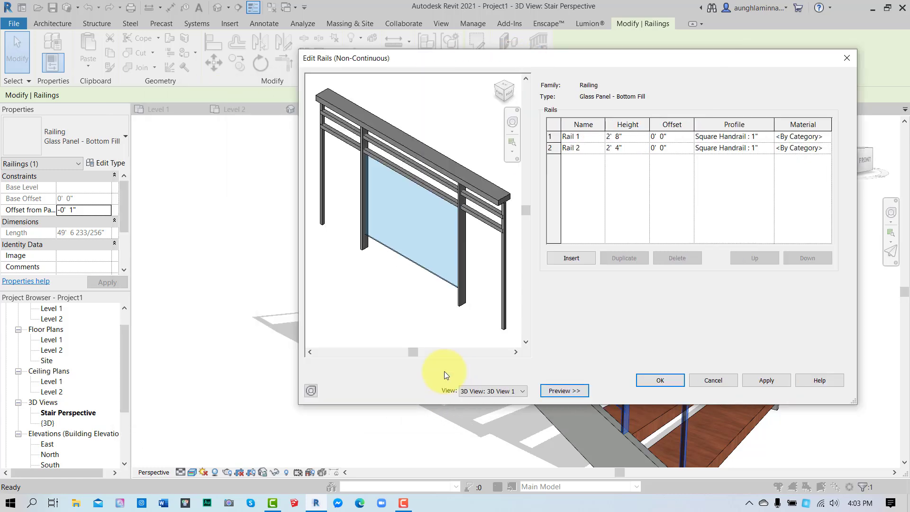
- Highlight Rail 1 and Rail 2 alternately to identify each one in the railing preview
left_click(570, 137)
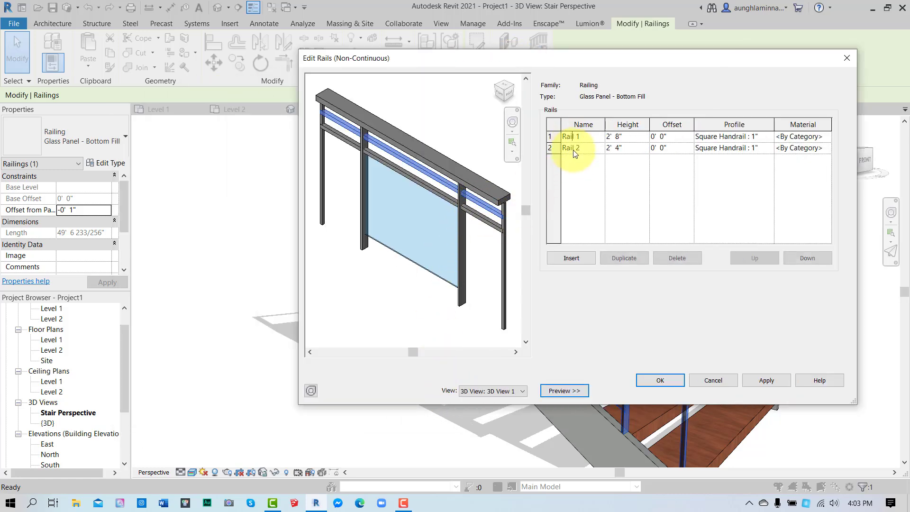
left_click(573, 149)
left_click(579, 136)
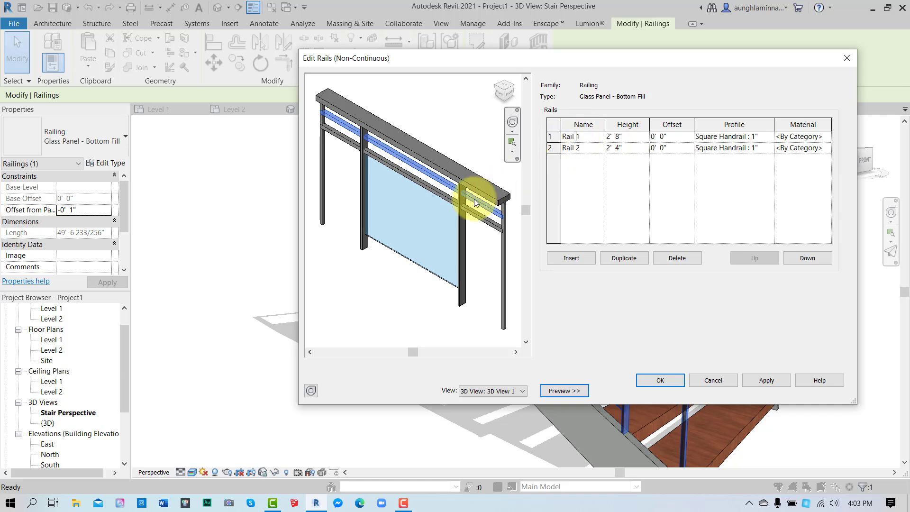
left_click(574, 147)
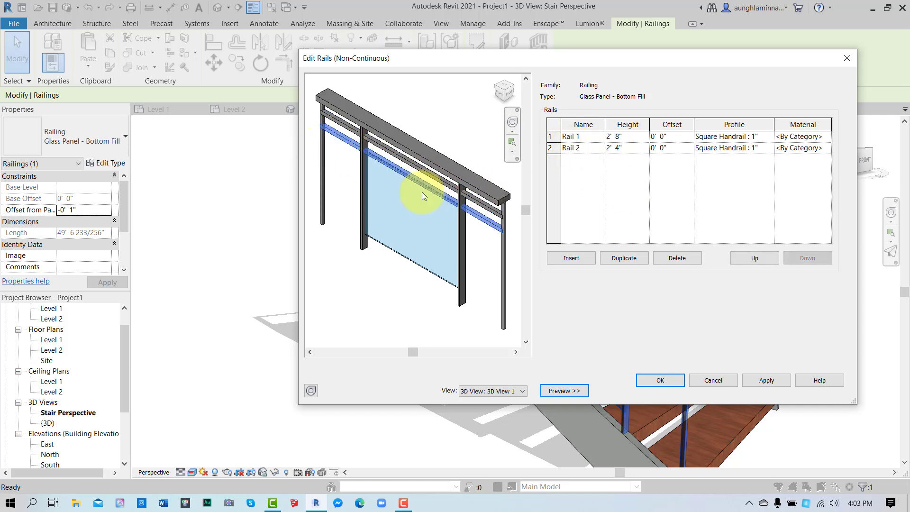
left_click(582, 137)
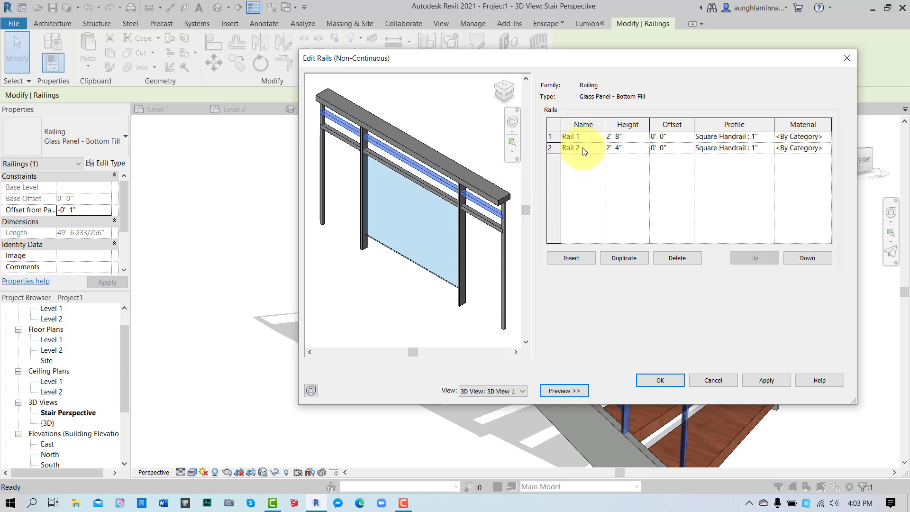
left_click(582, 148)
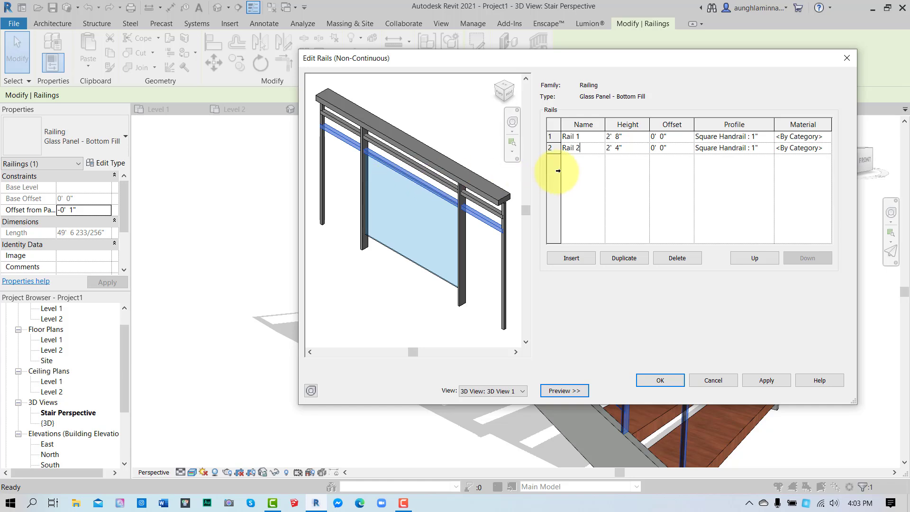
- Delete Rail 2 from the rail structure and apply the change to the stair's glass panel railing
left_click(553, 148)
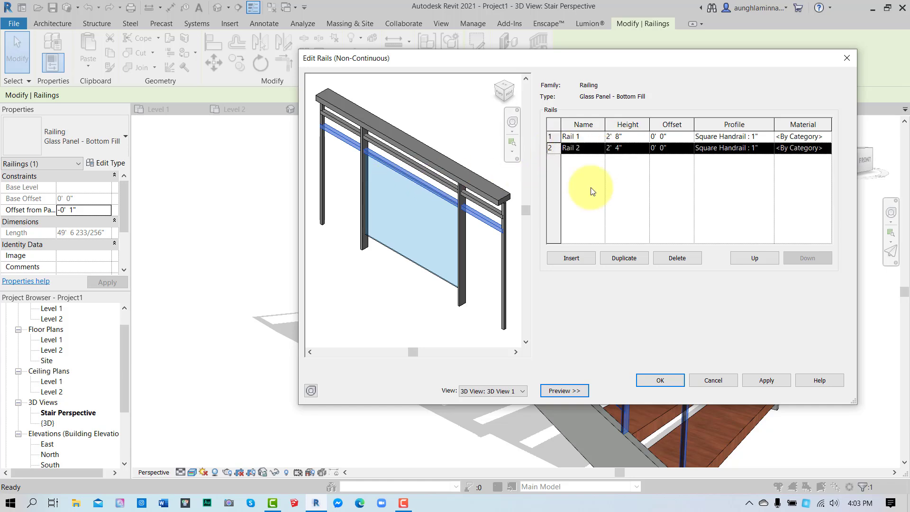
left_click(678, 257)
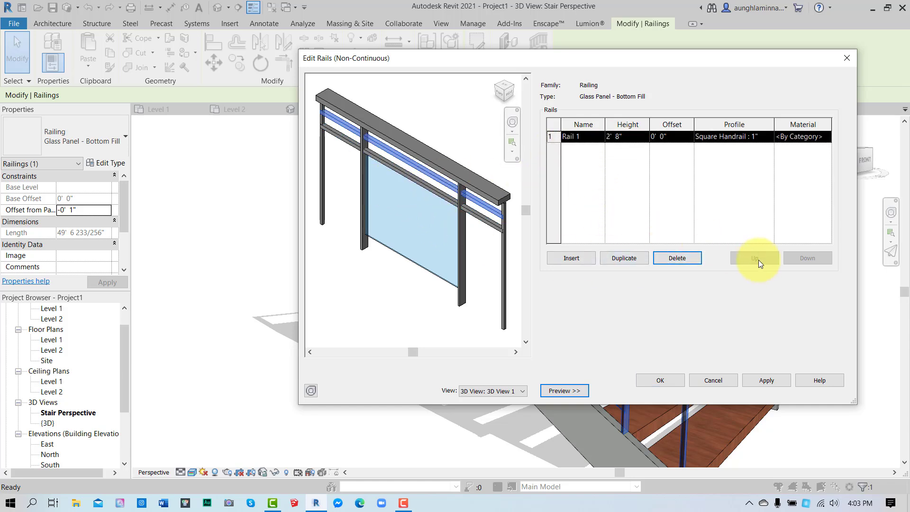
left_click(765, 381)
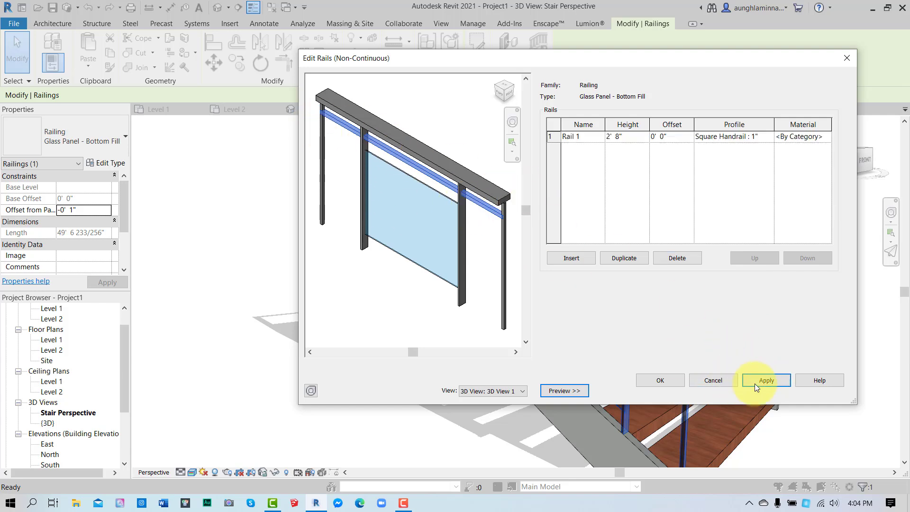
left_click(653, 380)
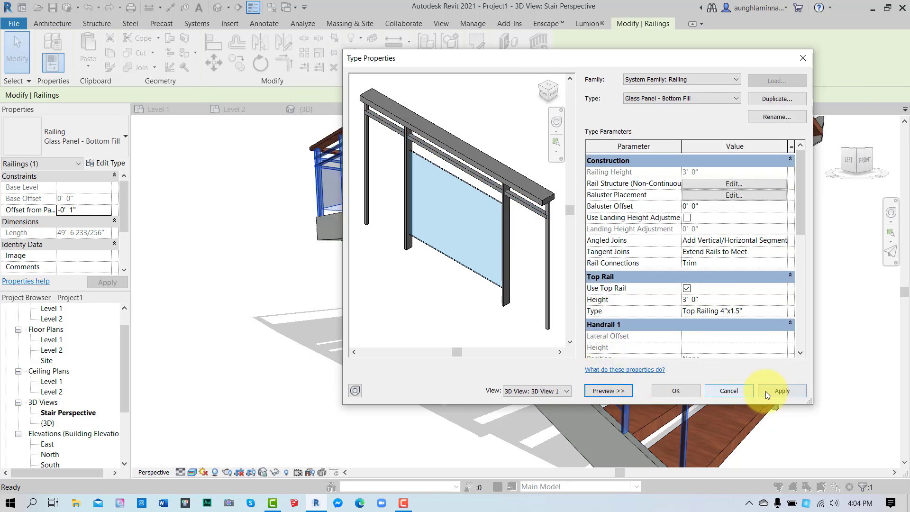
left_click(669, 392)
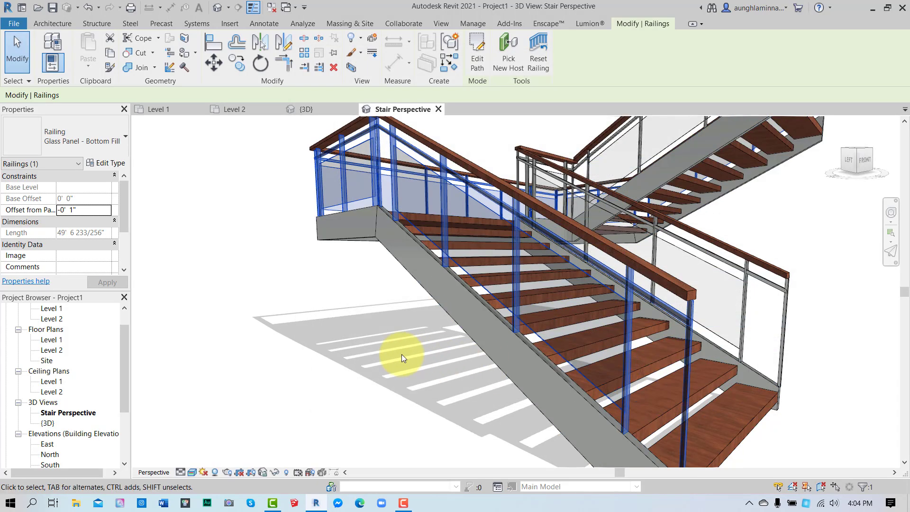
left_click(365, 352)
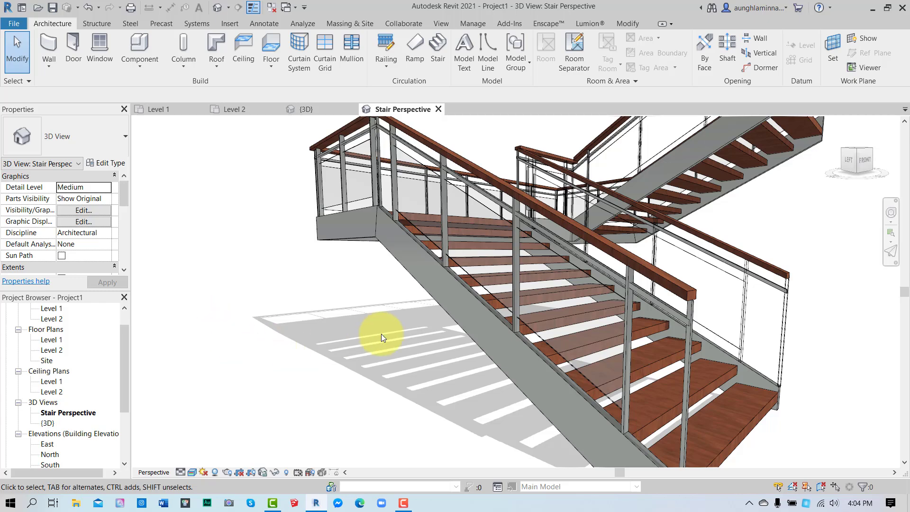
- Reopen the non-continuous rail structure of the Glass Panel - Bottom Fill railing on the stair
scroll(673, 320, "up", 5)
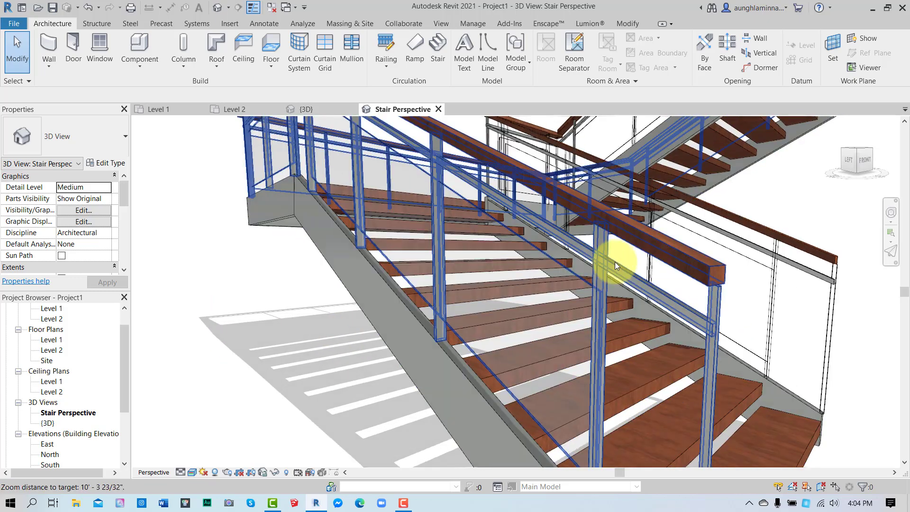
left_click(596, 225)
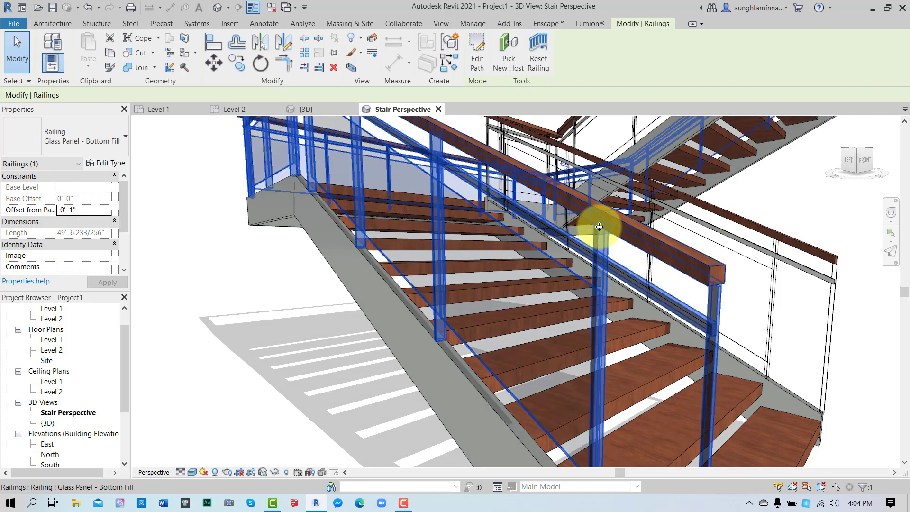
left_click(104, 163)
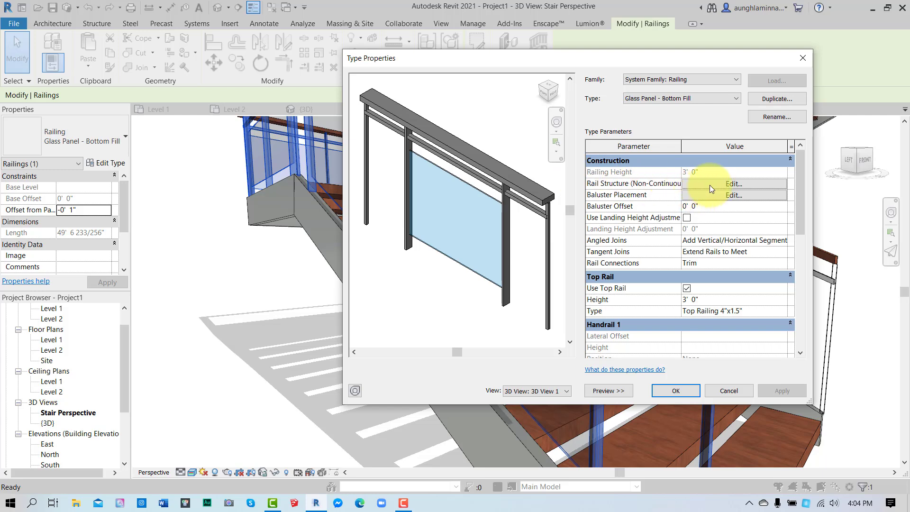
left_click(710, 185)
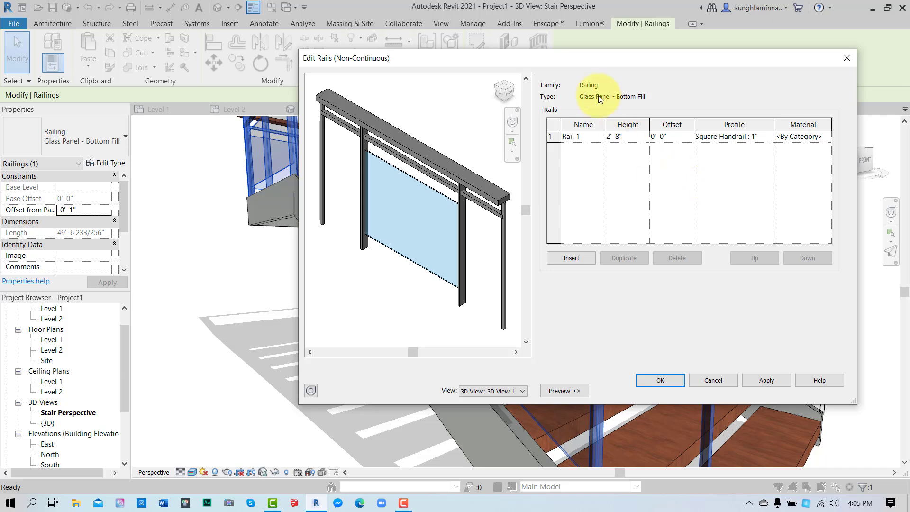
left_click_drag(547, 64, 333, 70)
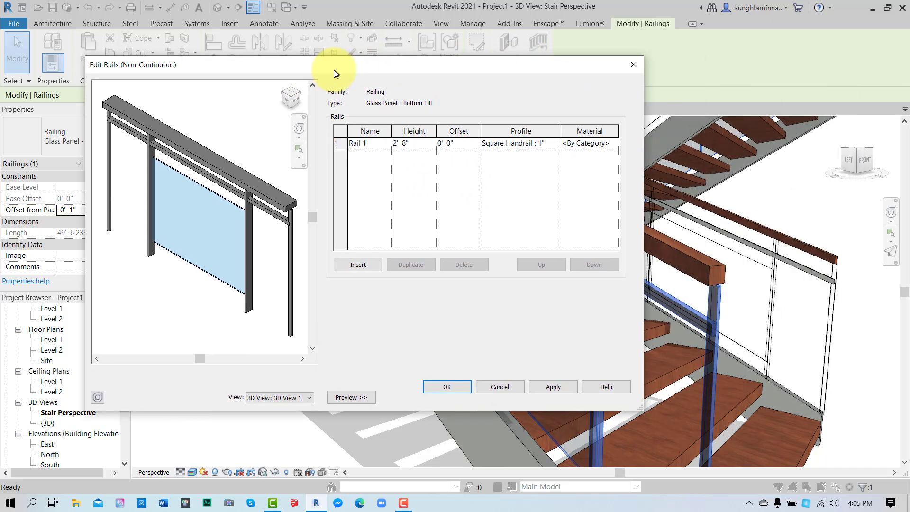
- Set Rail 1's profile to Rectangular Handrail : 2" x 2"
left_click(548, 145)
left_click(553, 144)
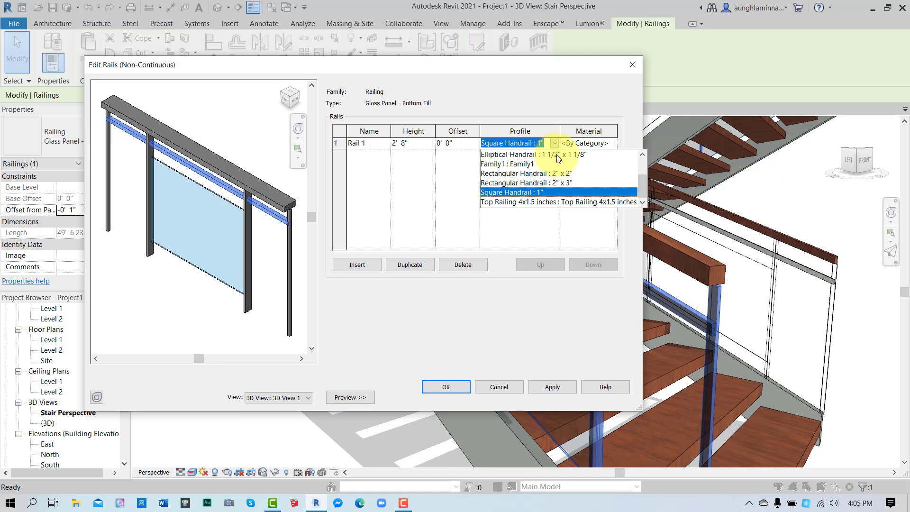
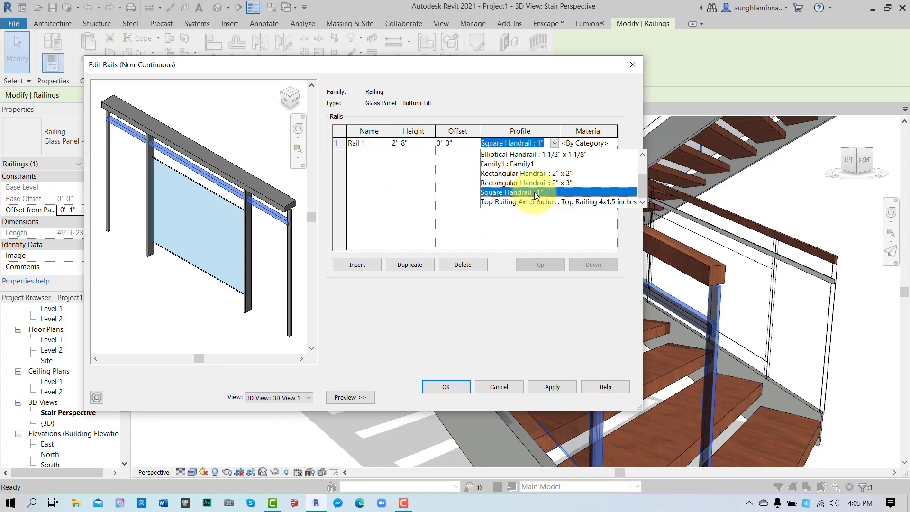
left_click(505, 174)
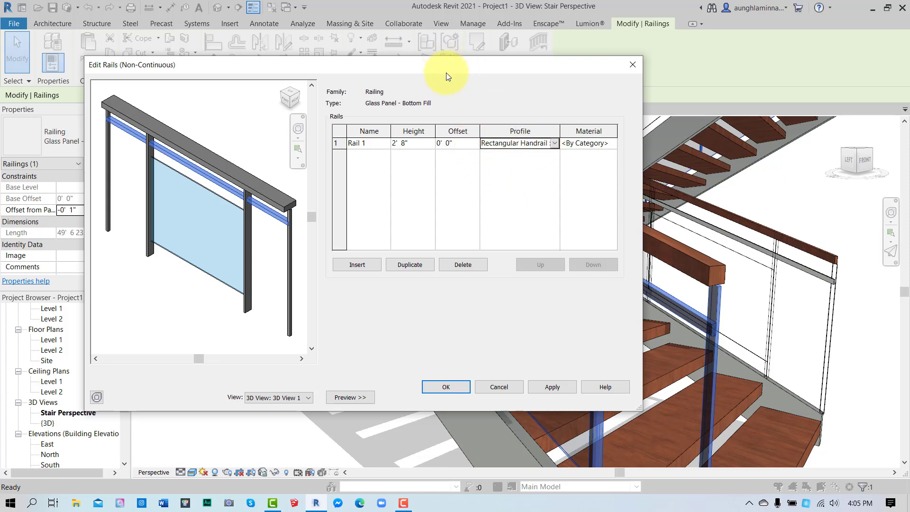
left_click(560, 143)
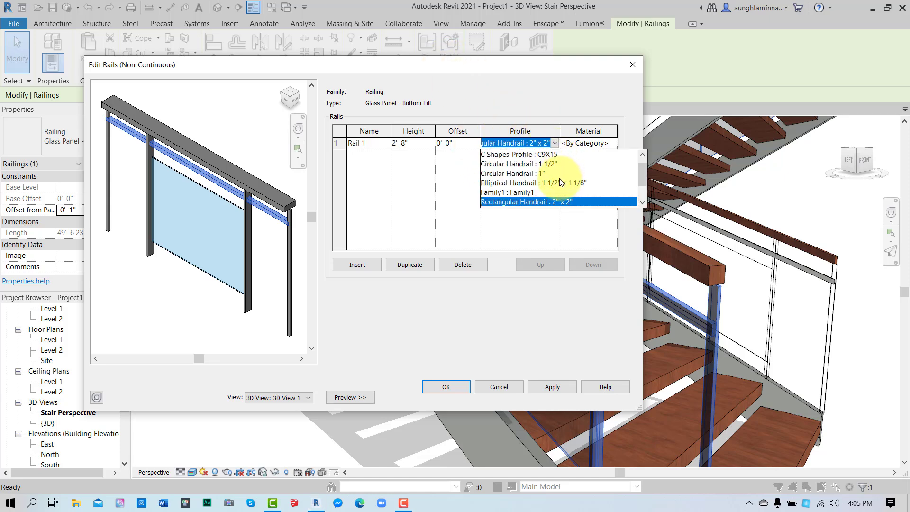
left_click(558, 203)
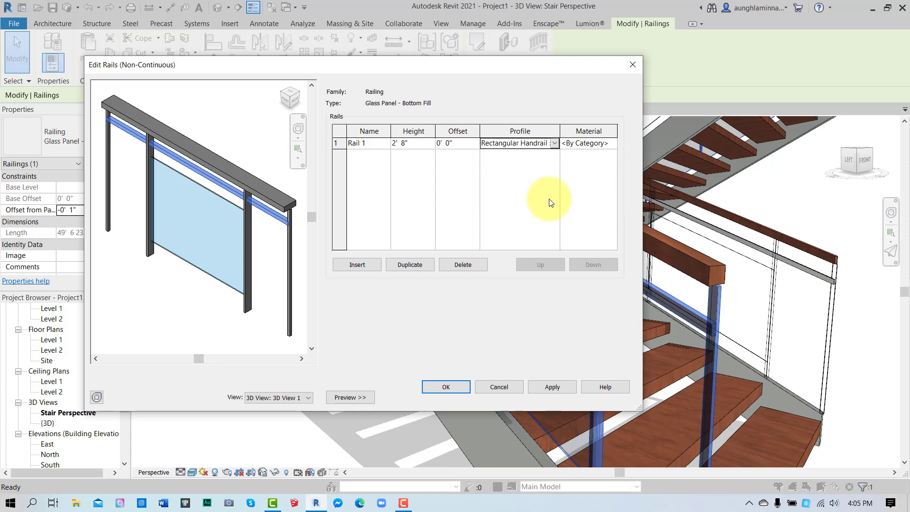
- Set Rail 1's offset to 0' 3" and apply it to the railing preview
left_click(453, 145)
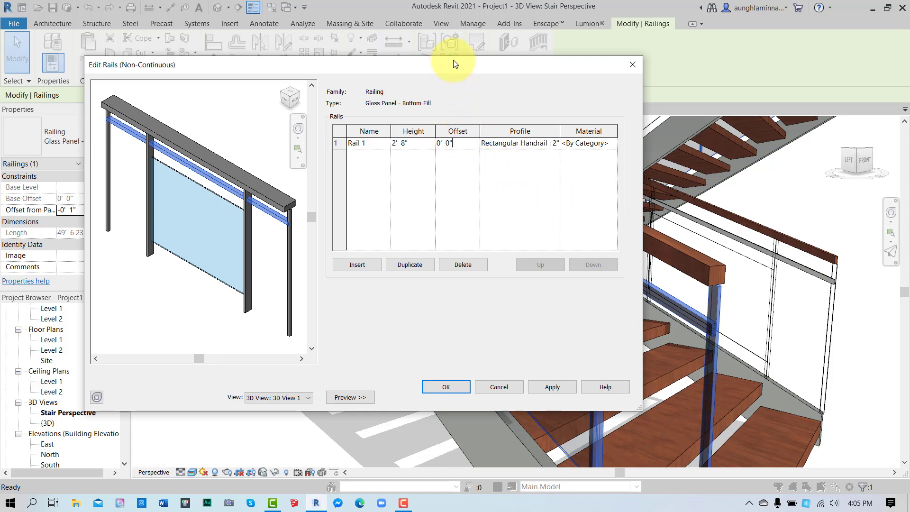
left_click_drag(455, 64, 554, 71)
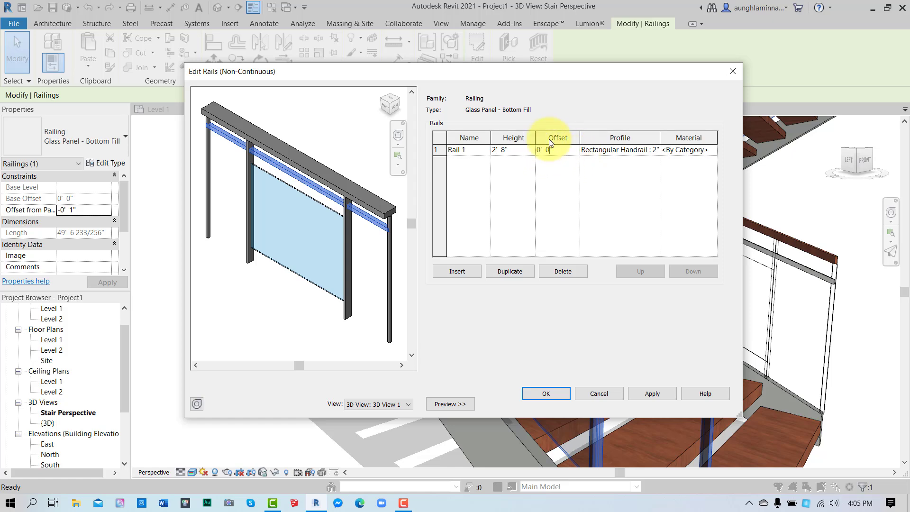
left_click(564, 153)
key("BackSpace")
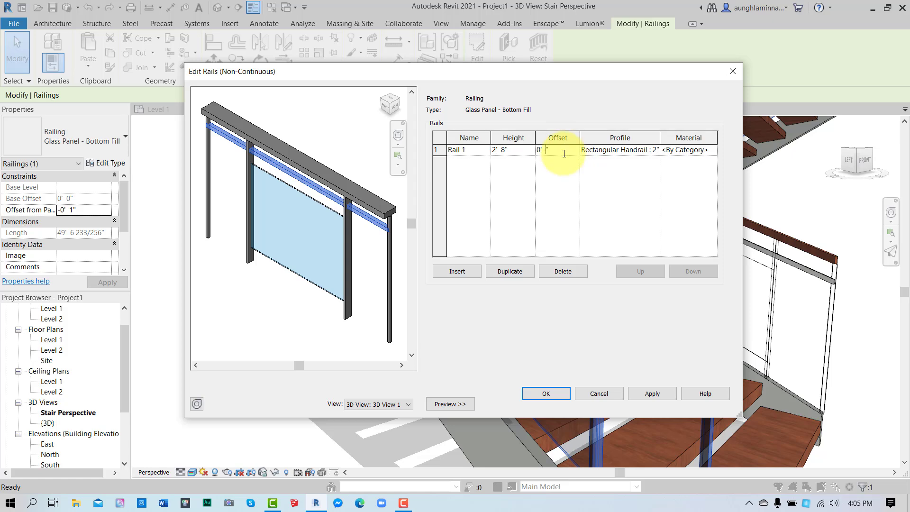
type("3")
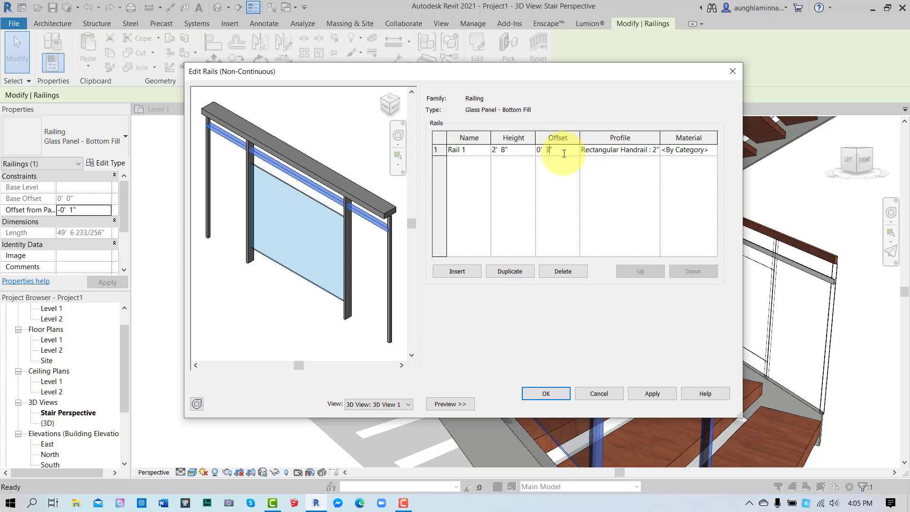
left_click(654, 394)
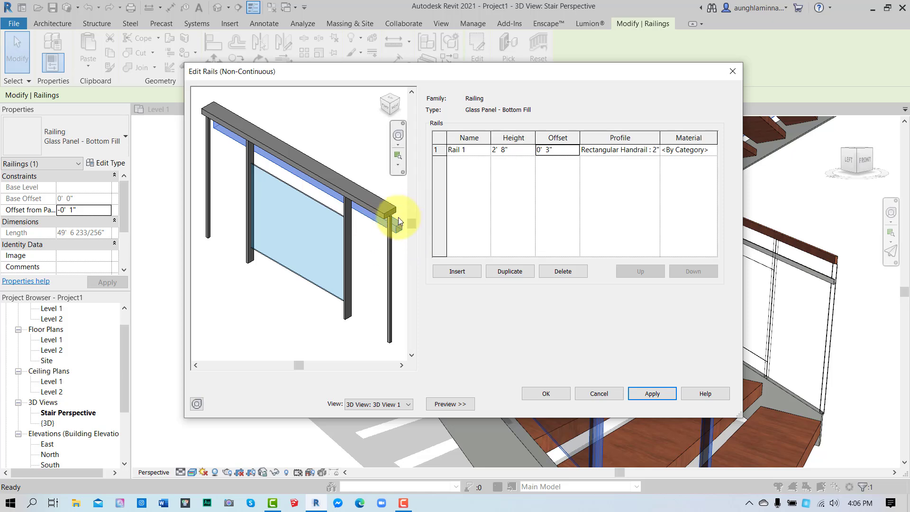
- Try the Circular Handrail : 1" and Circular Handrail : 1 1/2" profiles on Rail 1, applying each to the preview
left_click(659, 150)
left_click(655, 149)
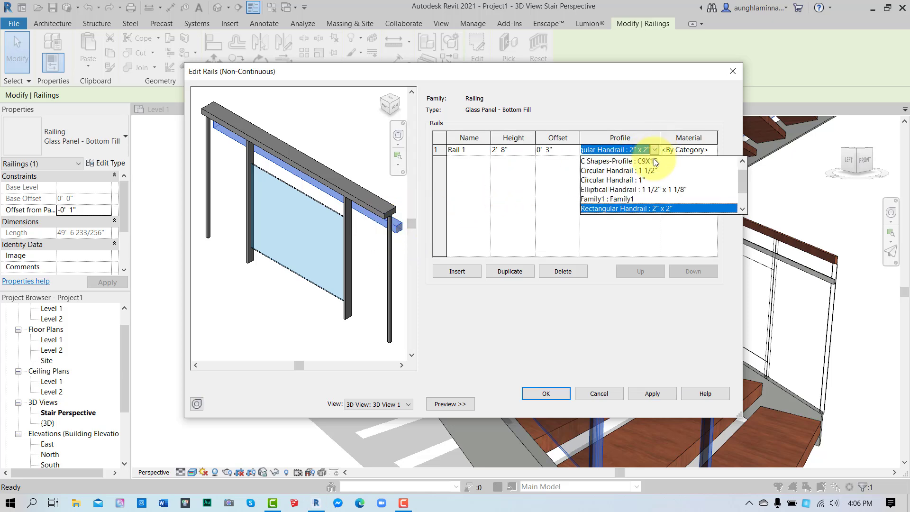
left_click(645, 181)
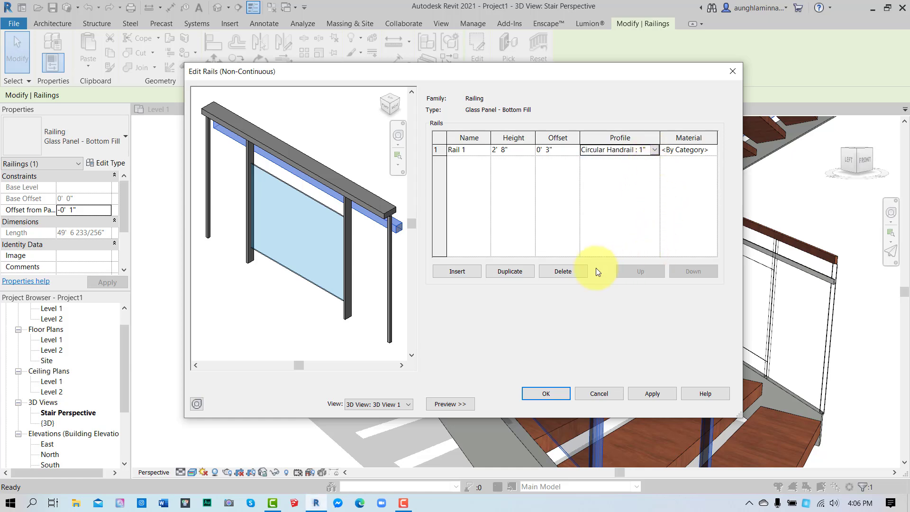
left_click(664, 396)
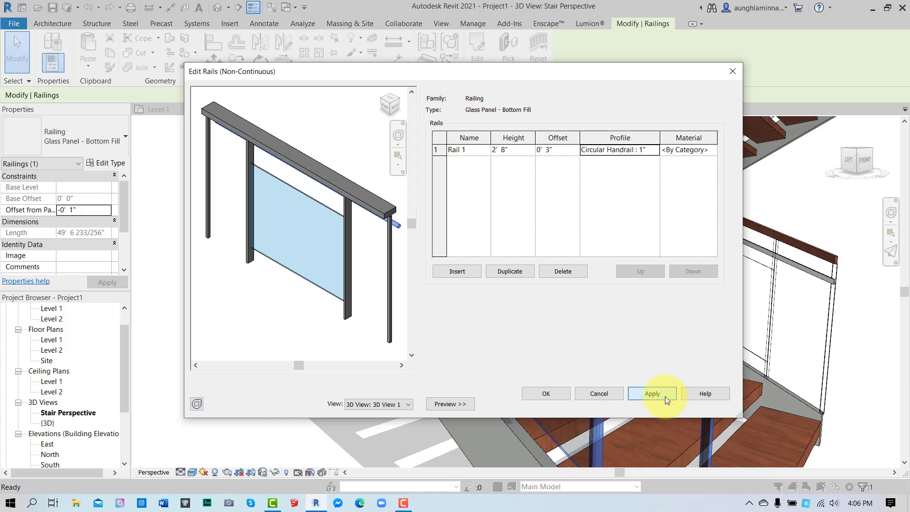
left_click(654, 150)
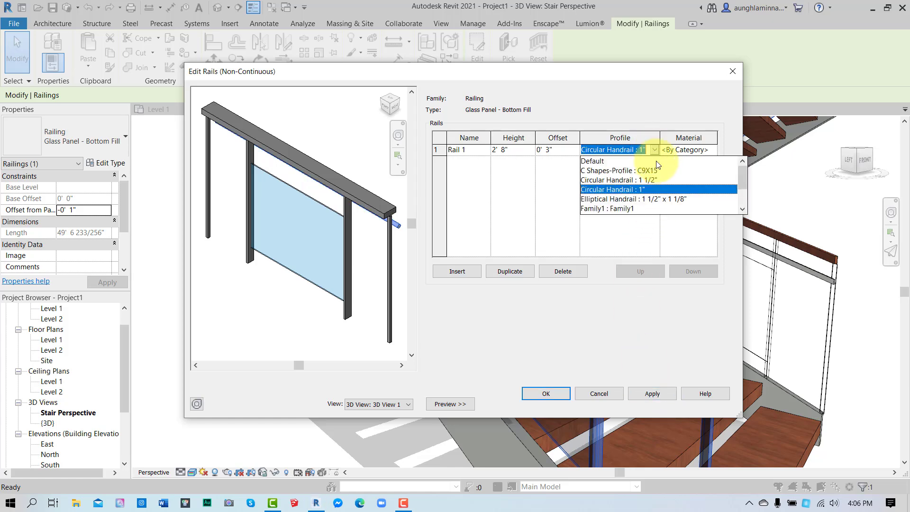
left_click(650, 180)
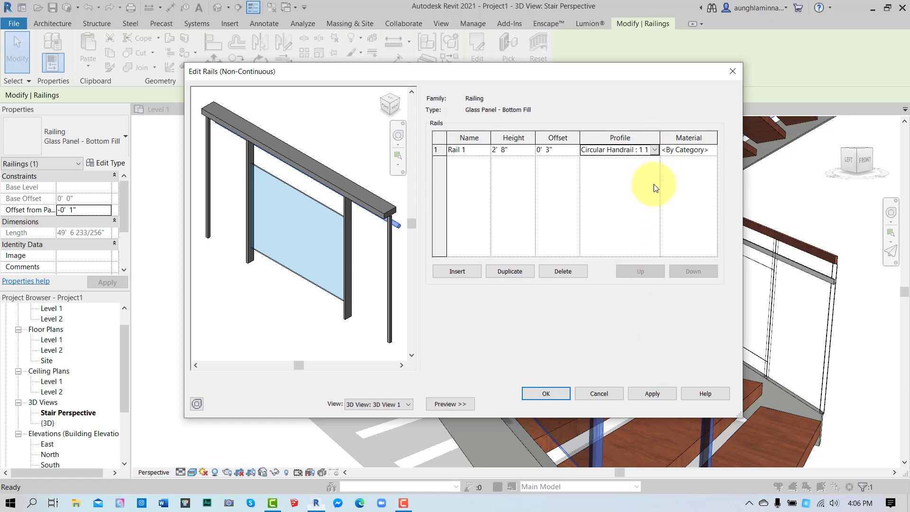
left_click(655, 393)
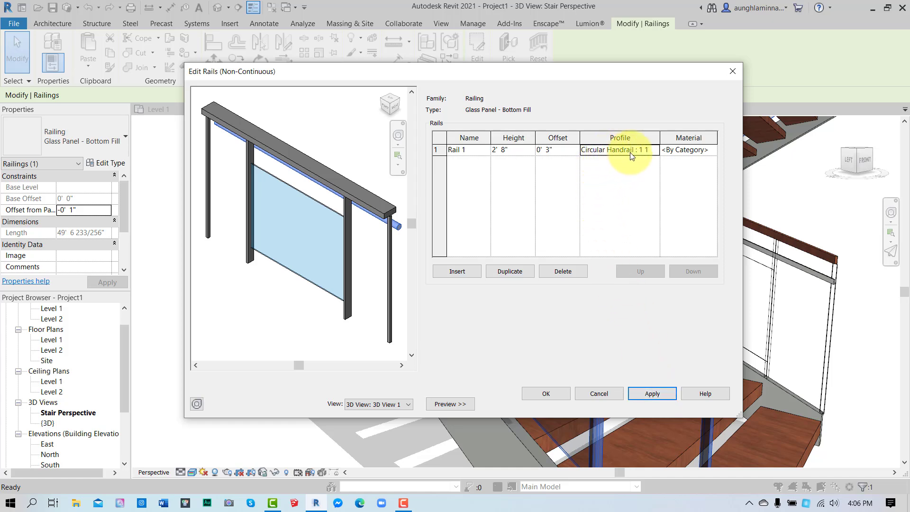
- Set Rail 1's profile to Square Handrail : 1" and apply it to the preview
left_click(652, 151)
left_click(653, 150)
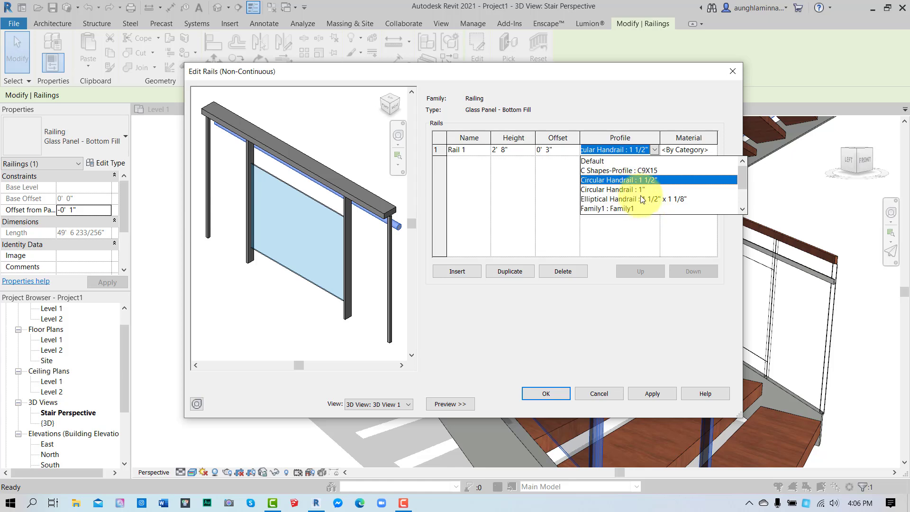
scroll(649, 202, "down", 2)
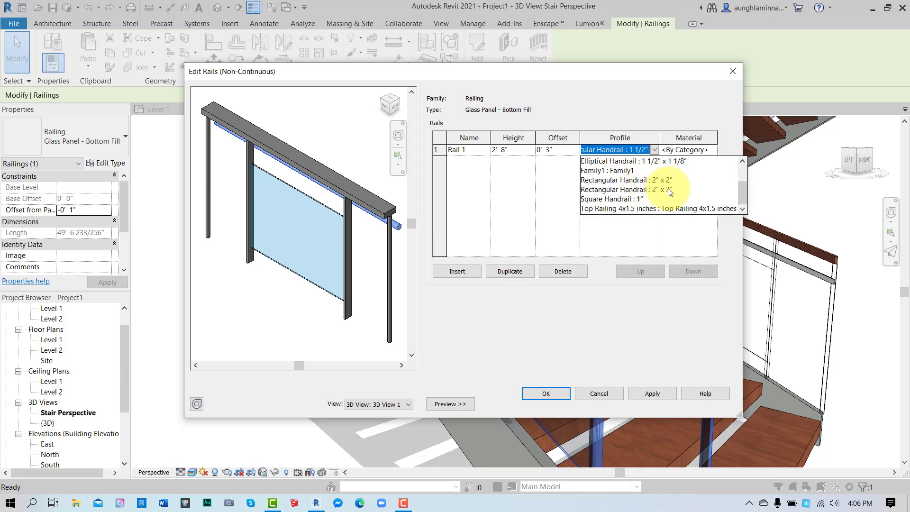
left_click(665, 199)
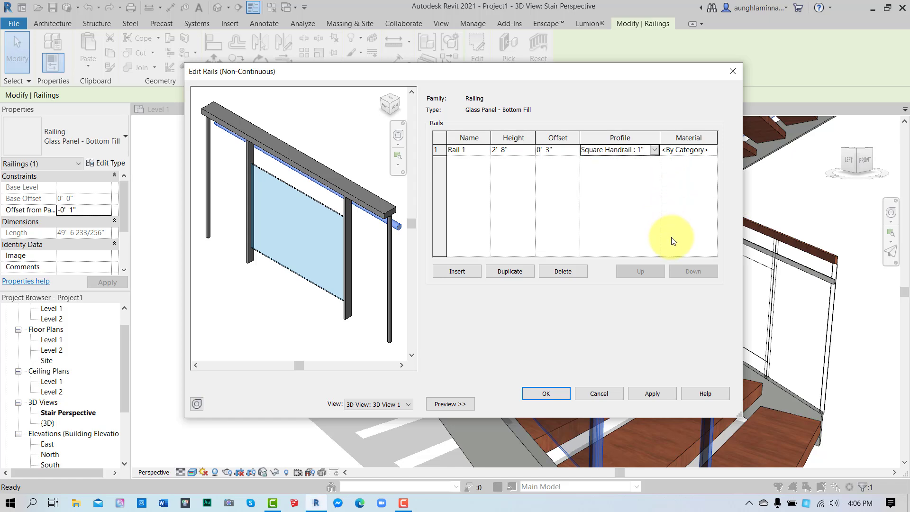
left_click(654, 395)
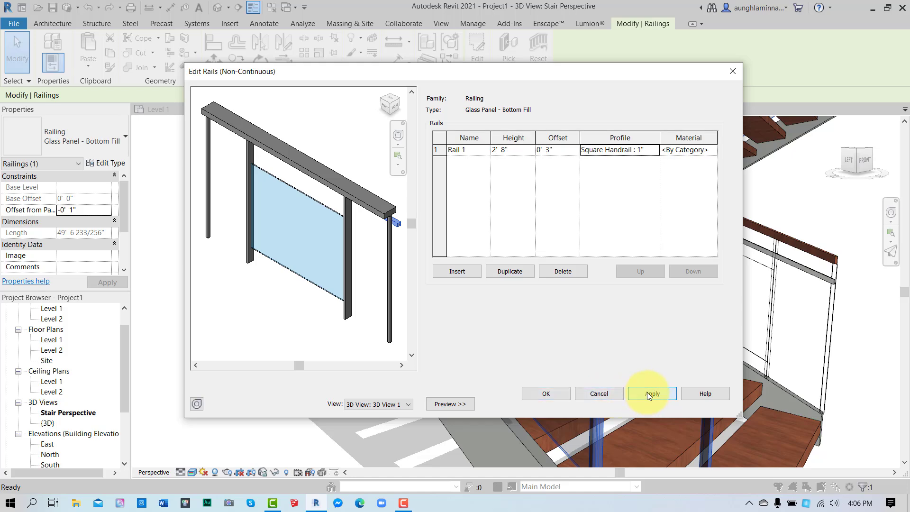
- Open the material selection for Rail 1 in the railing's rail structure and search the materials for "aluminium"
left_click(546, 394)
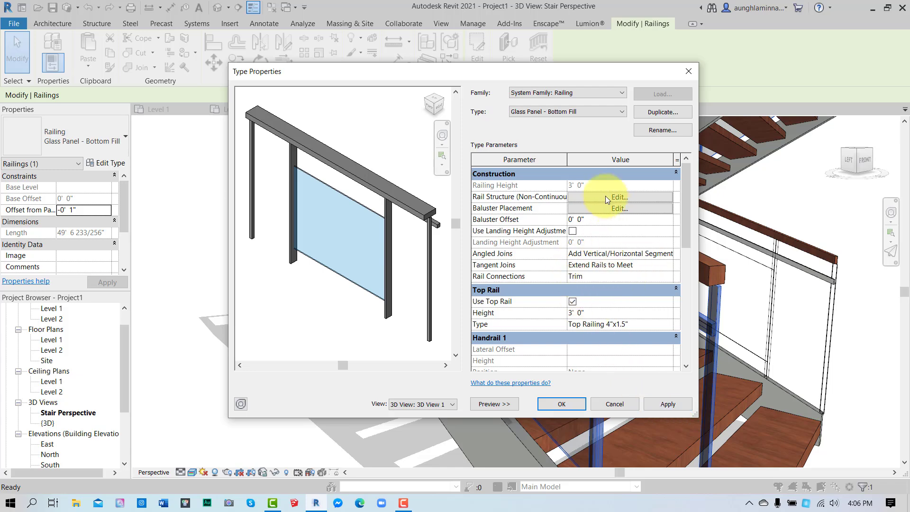
left_click(618, 197)
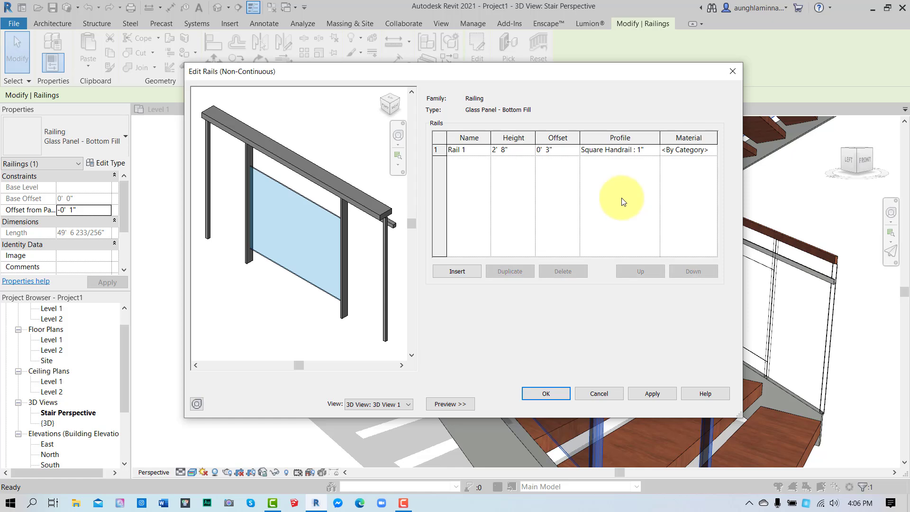
left_click(691, 149)
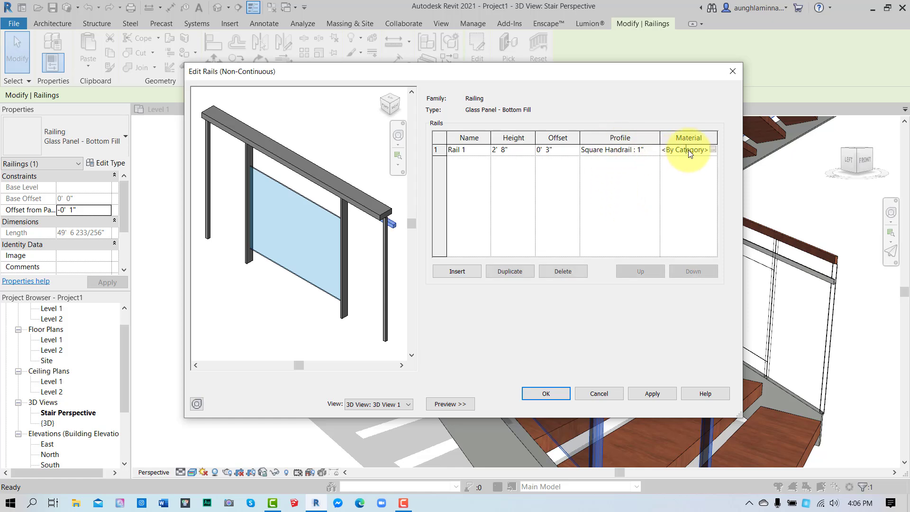
left_click(713, 150)
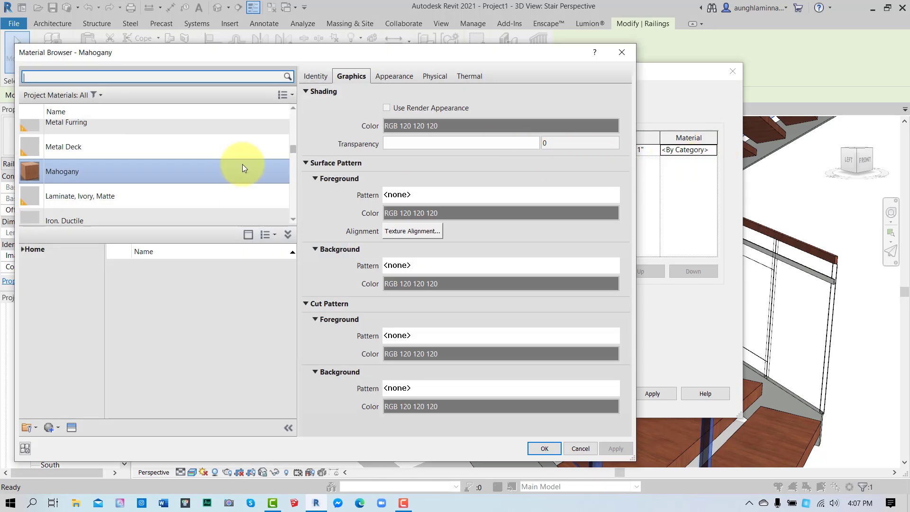
scroll(240, 167, "up", 1)
type("a")
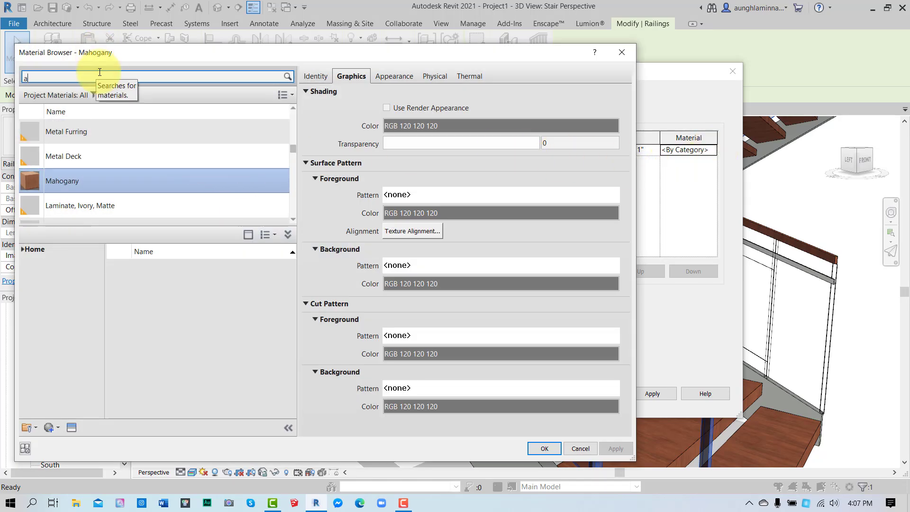
type("luminium")
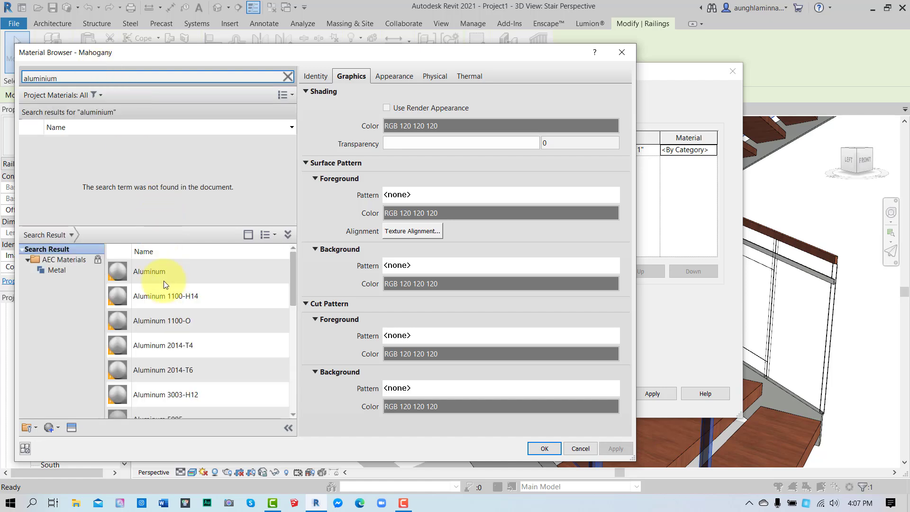
- Assign Aluminum 1100-H14 from the material library to Rail 1 and accept the railing type changes
left_click(180, 303)
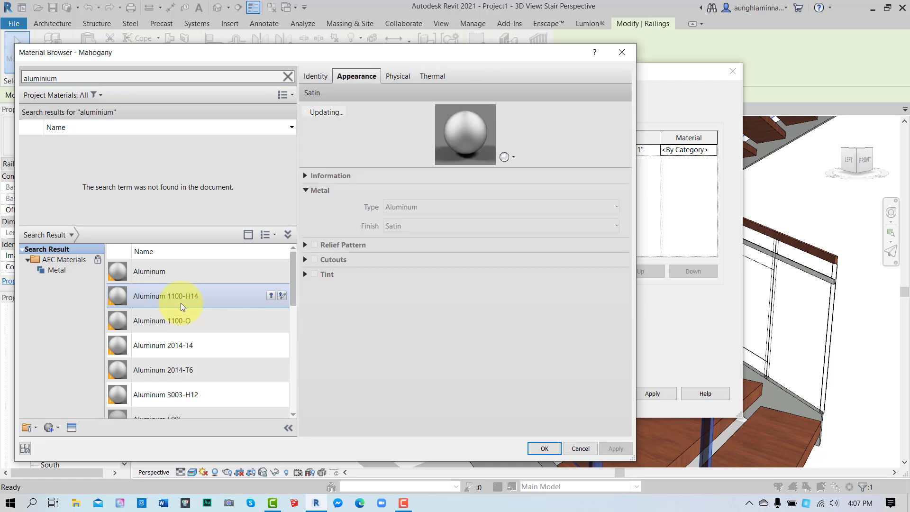
left_click(269, 299)
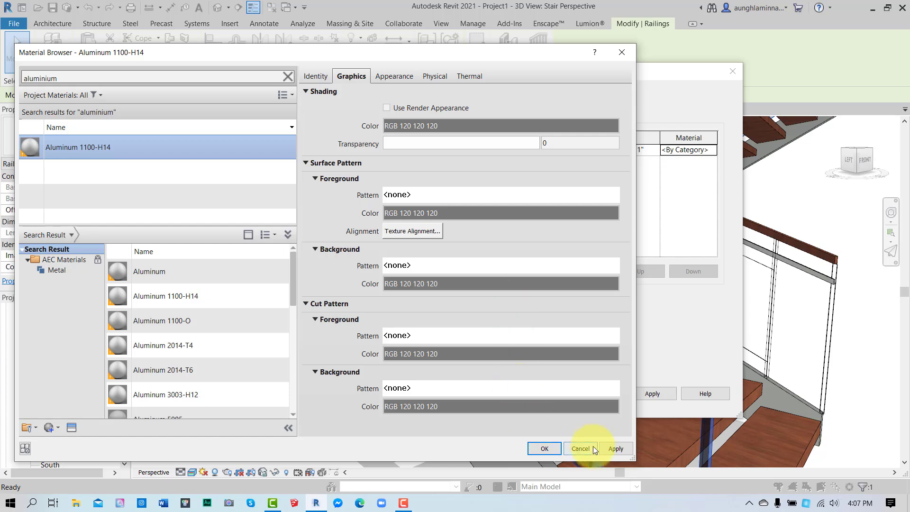
left_click(615, 448)
left_click(545, 448)
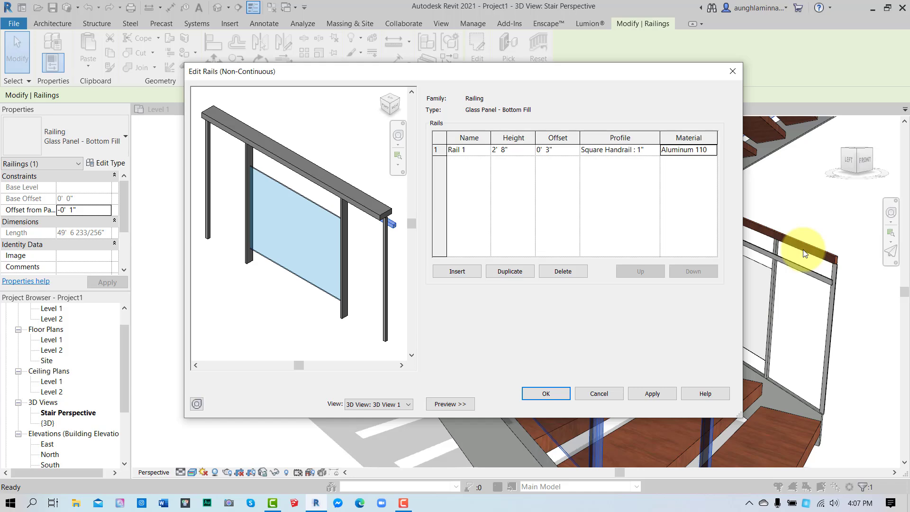
left_click(652, 392)
left_click(547, 394)
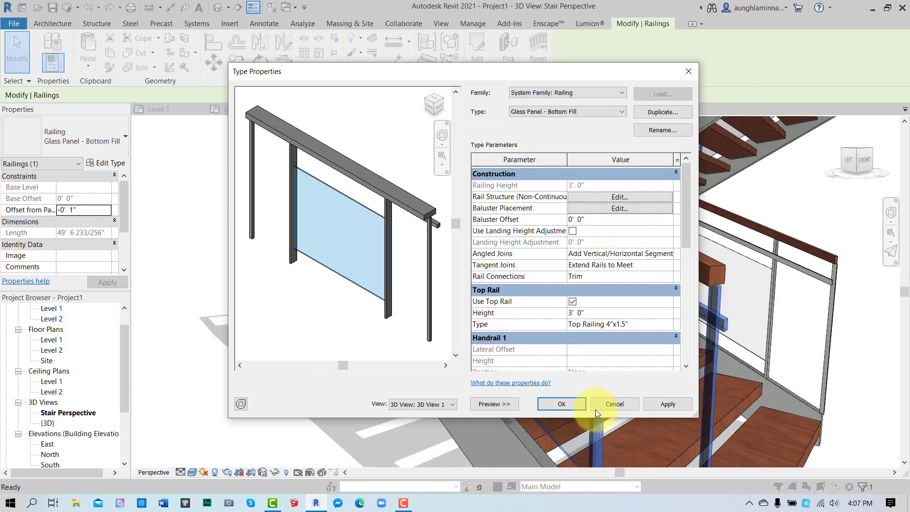
left_click(668, 404)
left_click(565, 402)
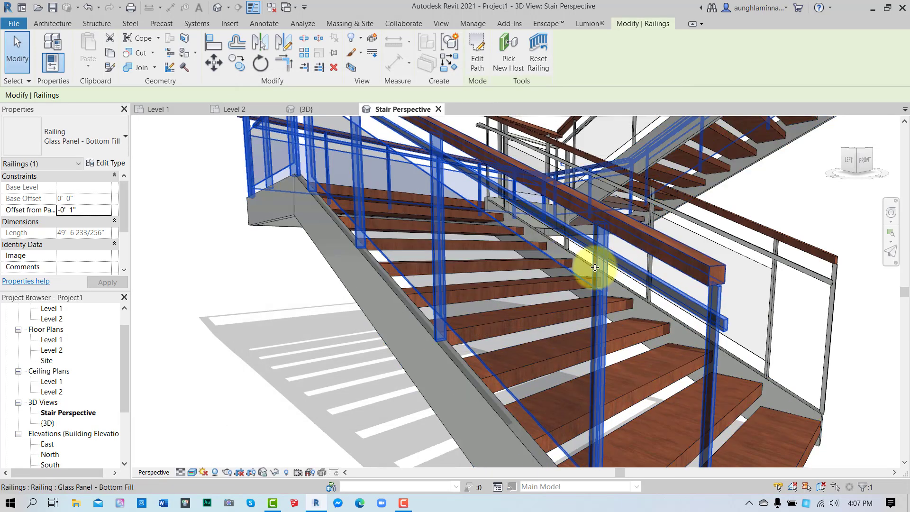
left_click(235, 322)
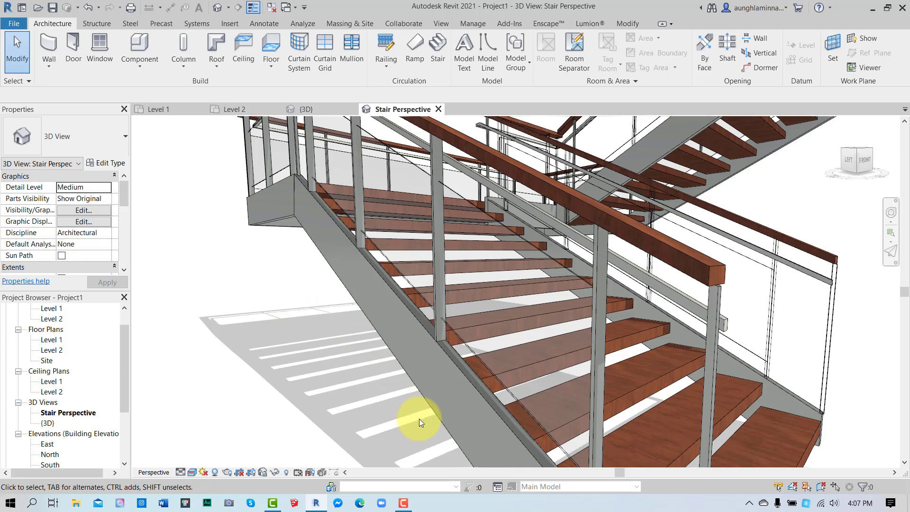
left_click(403, 503)
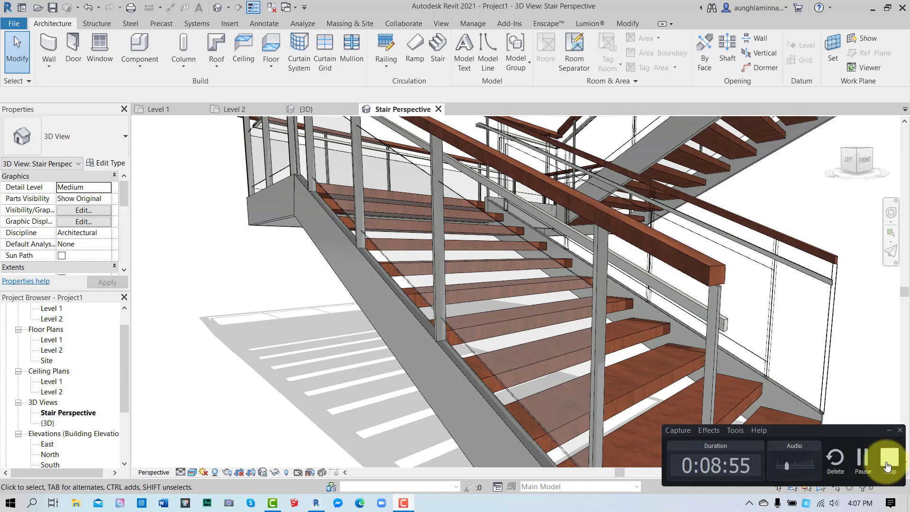
left_click(863, 458)
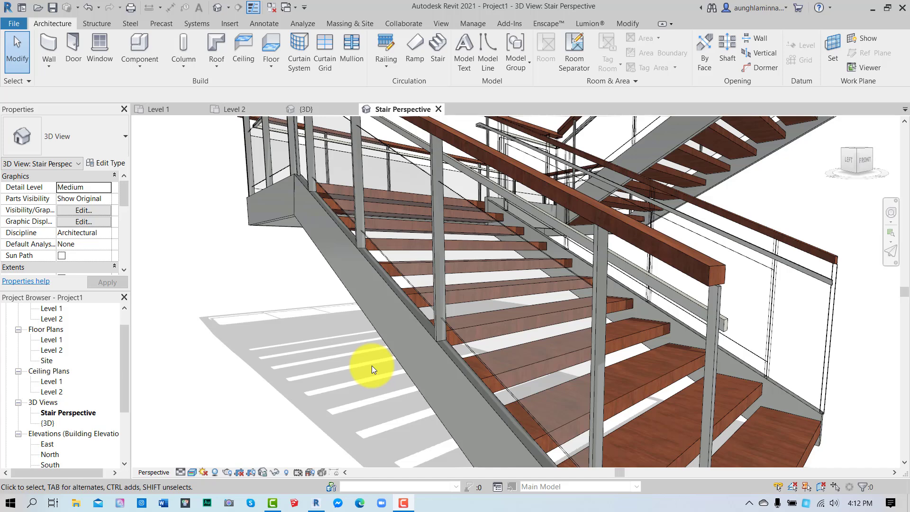
- Open the properties of the right support type used by the selected stair's type
left_click(391, 343)
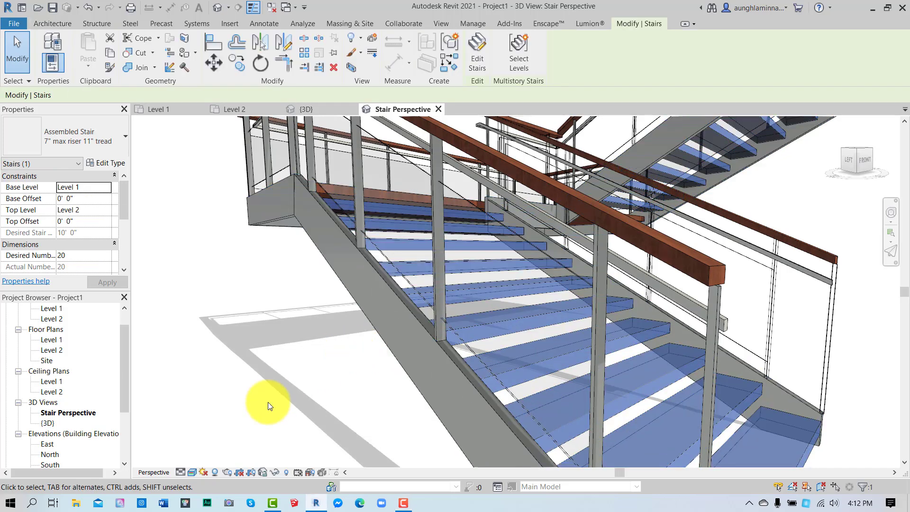
left_click(101, 161)
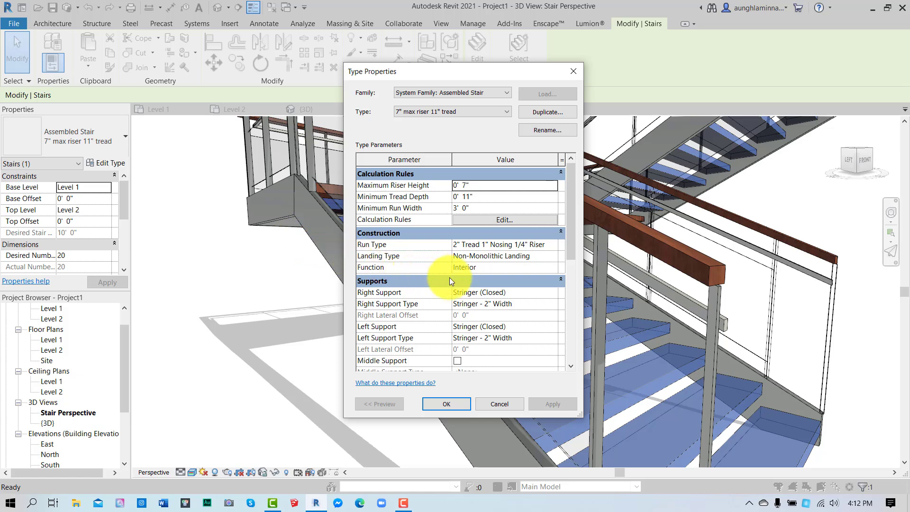
scroll(457, 284, "down", 3)
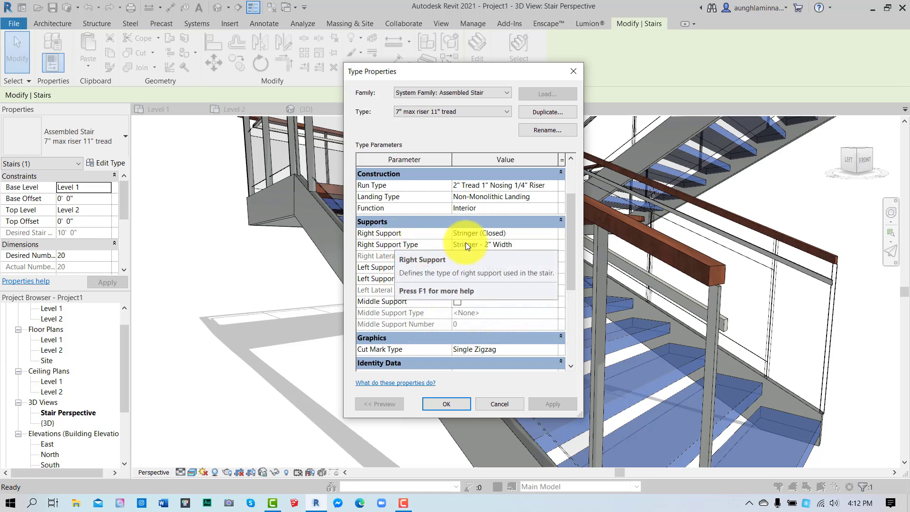
left_click(539, 247)
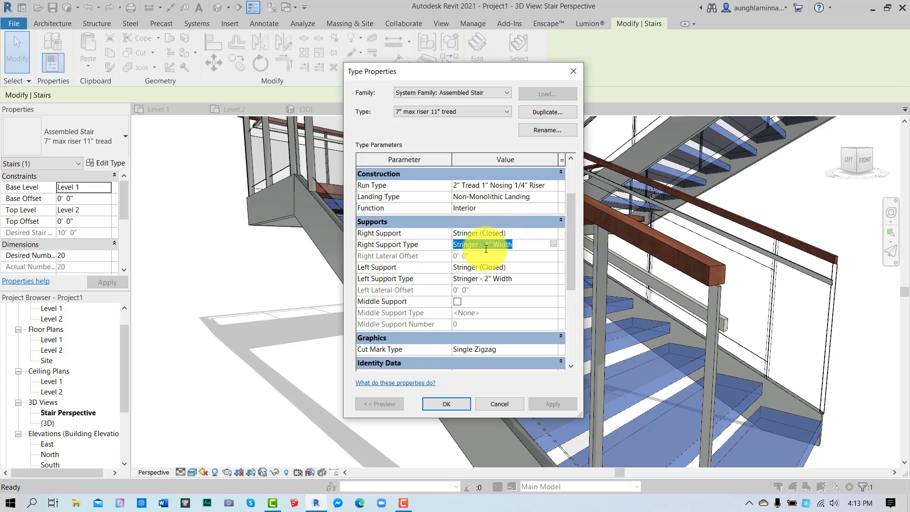
left_click(554, 245)
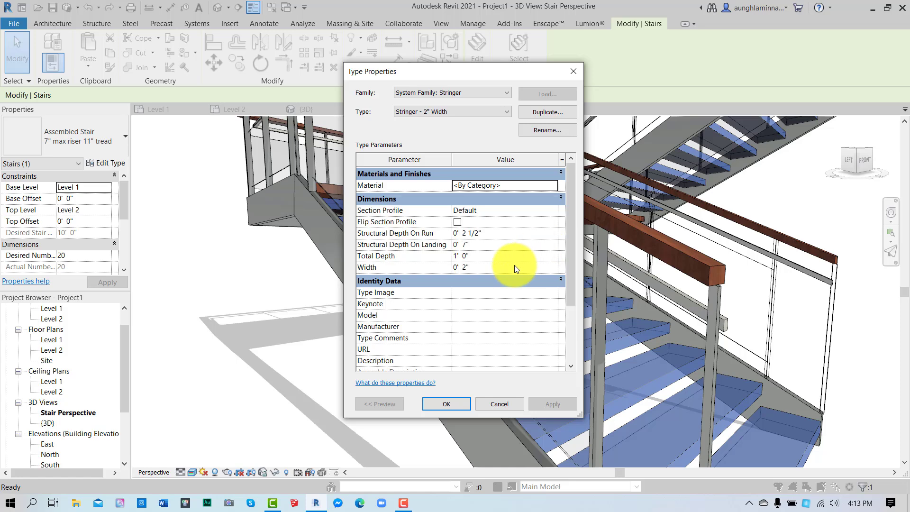
- Duplicate the right stringer type under the name "Stringer - 3" Aluminium Finish"
left_click(536, 112)
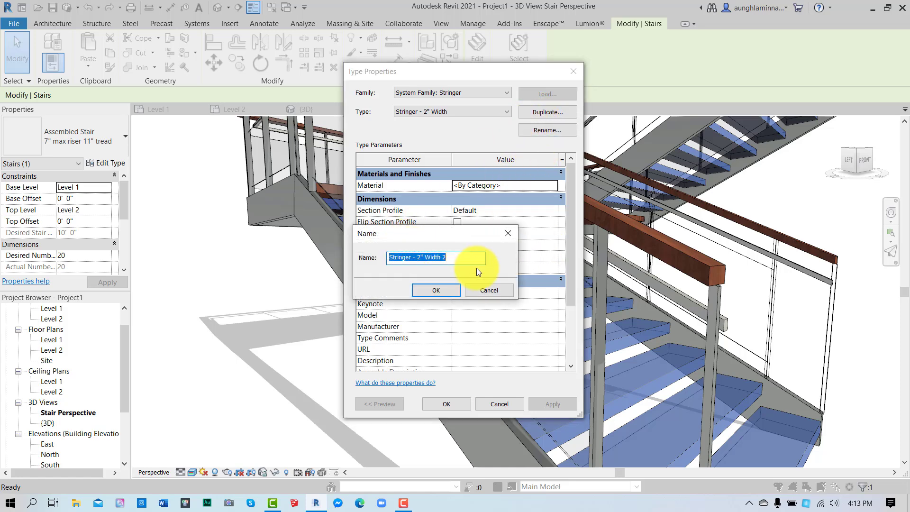
left_click(449, 258)
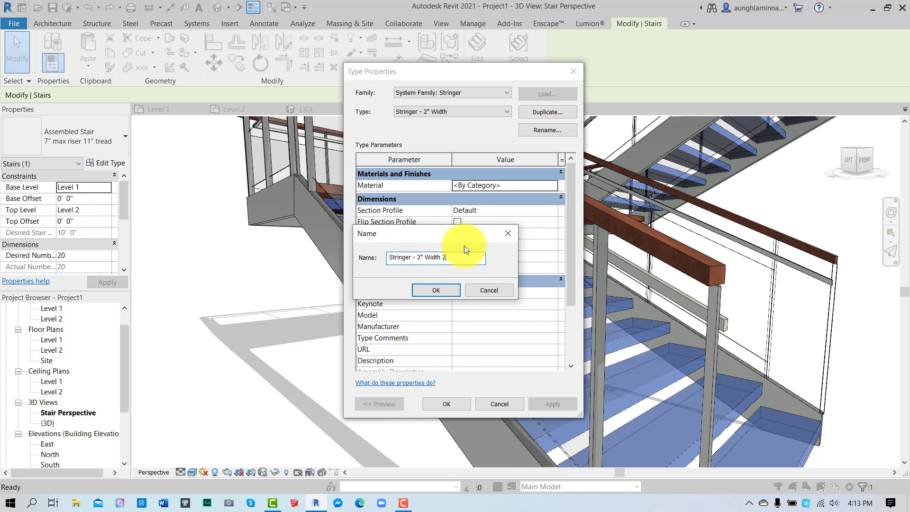
key("BackSpace")
key("BackSpace")
key("BackSpace")
key("BackSpace")
key("BackSpace")
key("BackSpace")
key("BackSpace")
key("BackSpace")
key("BackSpace")
key("BackSpace")
type("3\" Aluminium ")
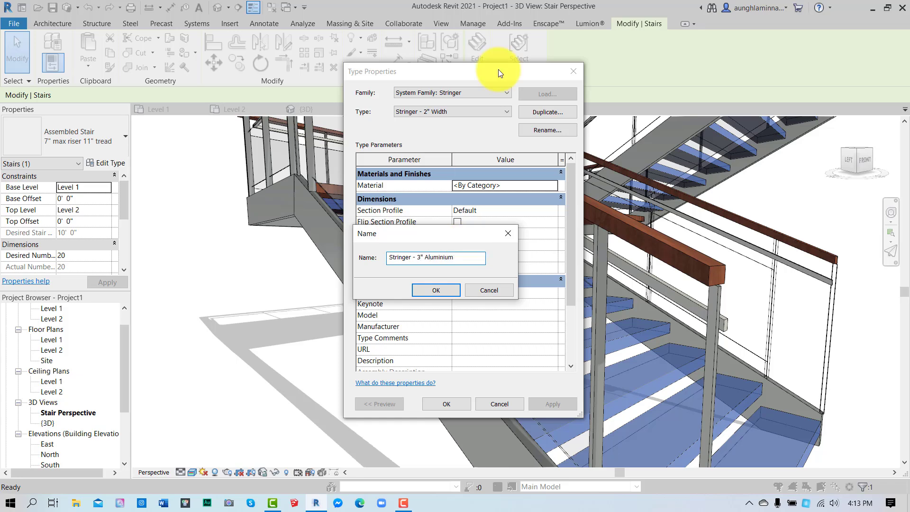
type("Finish")
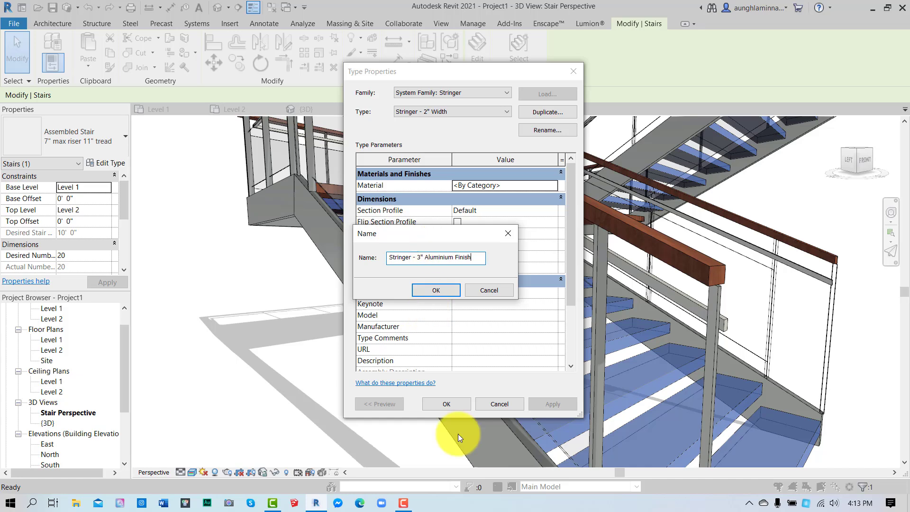
left_click(435, 294)
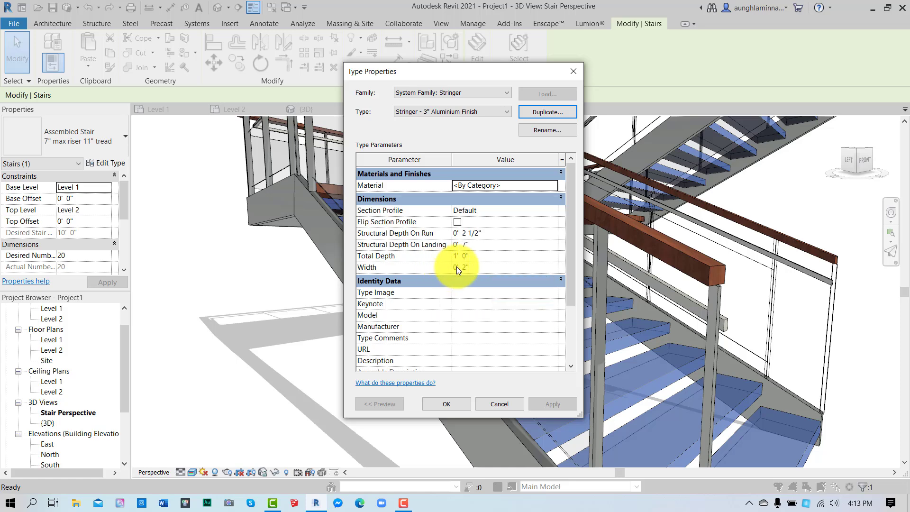
- Set the width of the duplicated stringer type to 3"
left_click_drag(392, 78, 137, 81)
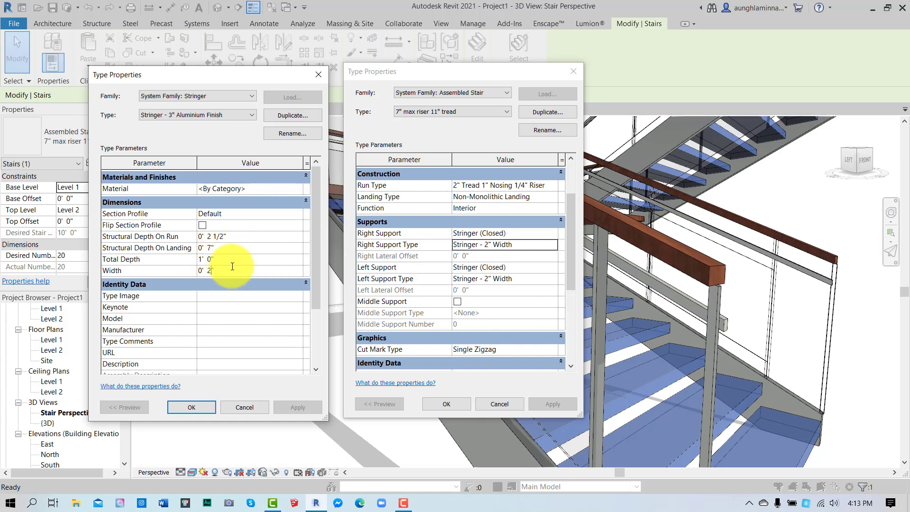
key("BackSpace")
type("3")
- Assign Aluminum 1100-H14 as the stringer type's material and accept it as the stair's right support type
left_click(263, 191)
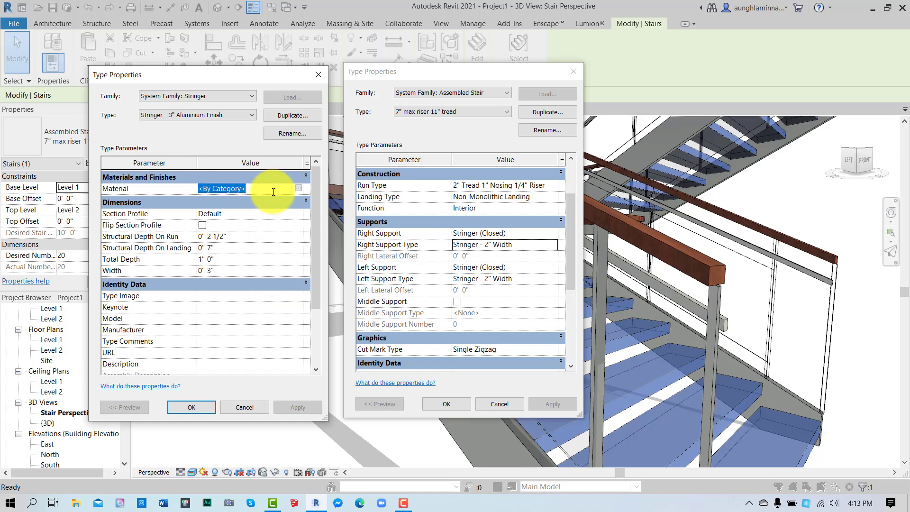
left_click(300, 189)
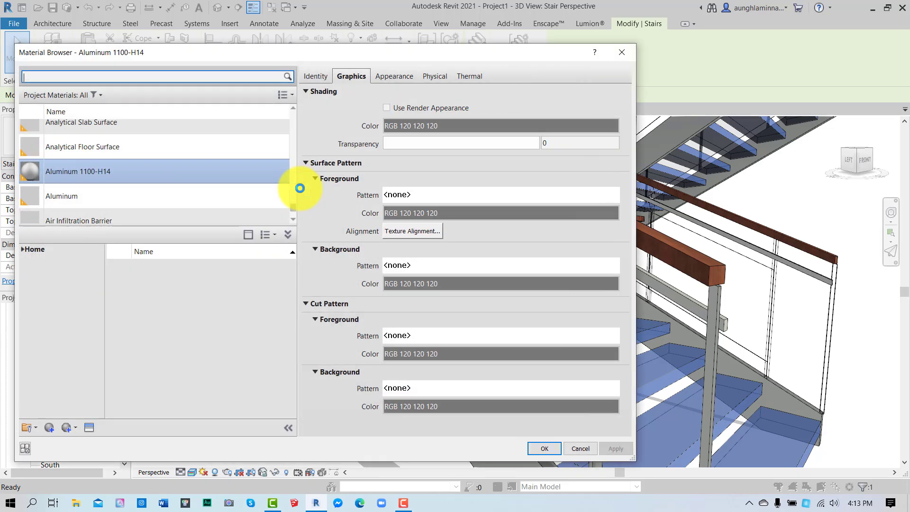
left_click(79, 175)
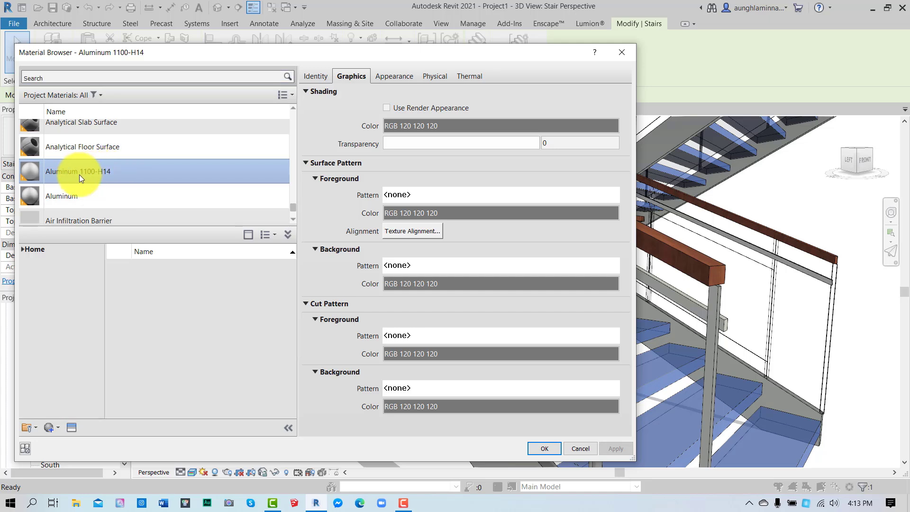
left_click(550, 453)
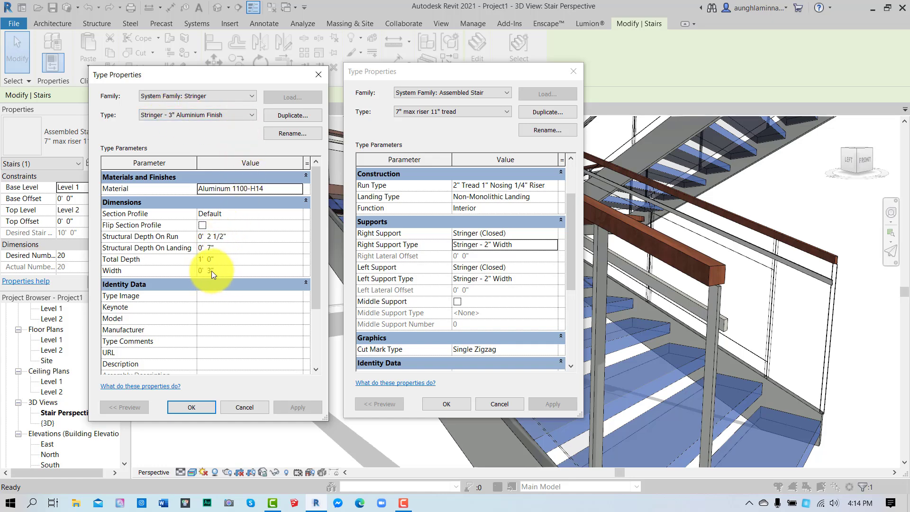
left_click(192, 407)
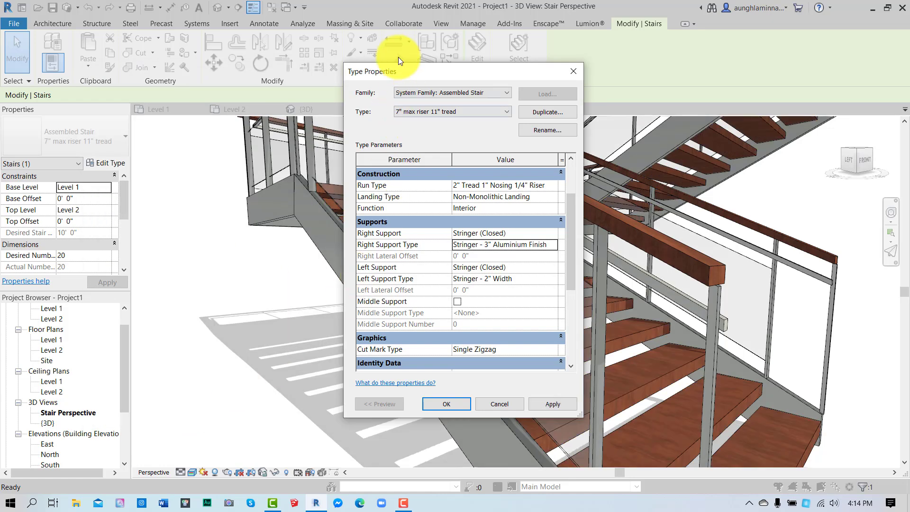
left_click_drag(405, 73, 220, 76)
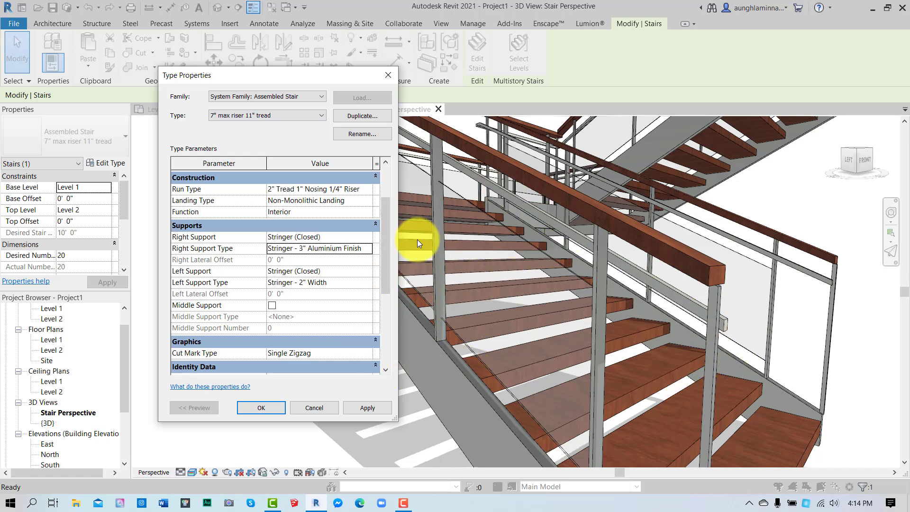
left_click(345, 283)
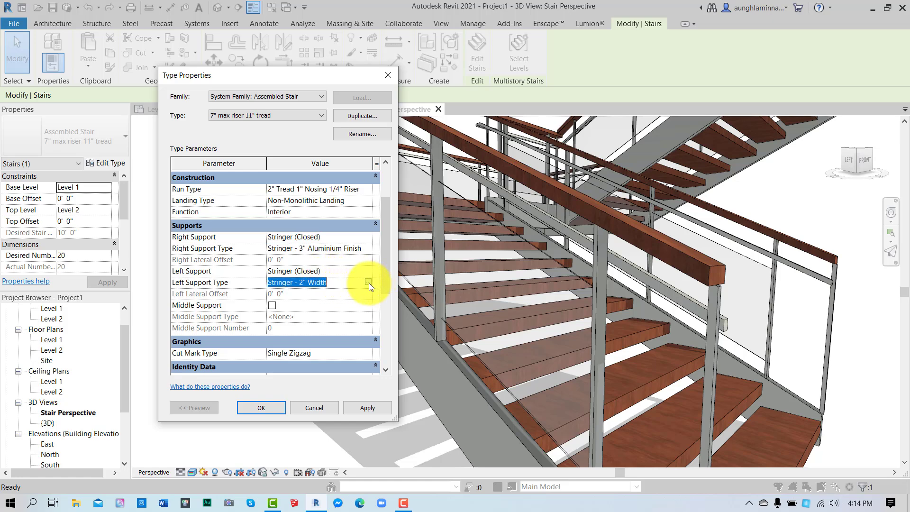
left_click(369, 283)
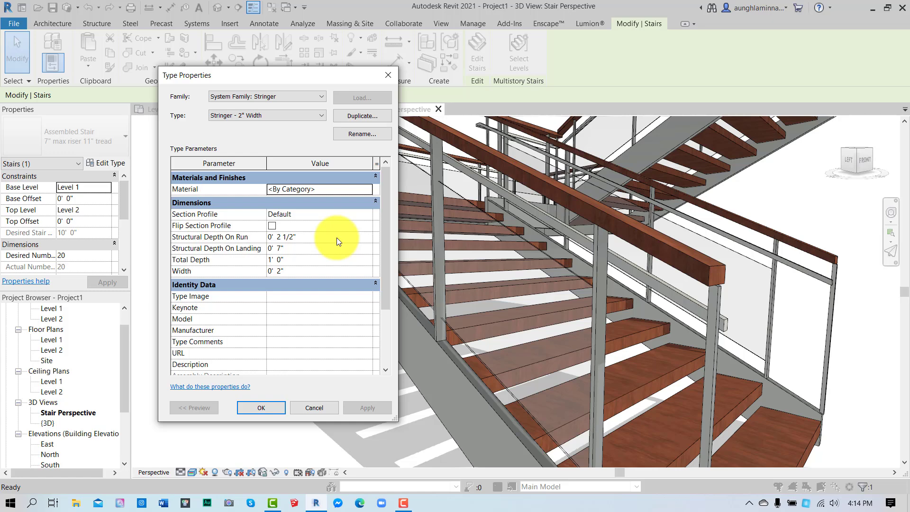
left_click(322, 403)
- Set the stair type's left support type to Stringer - 3" Aluminium Finish, apply it and deselect the stair
left_click(367, 286)
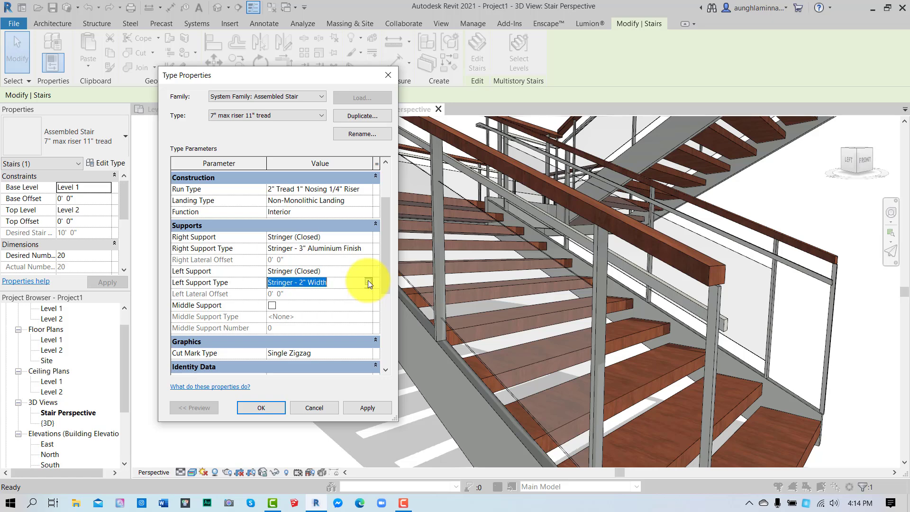
left_click(368, 281)
scroll(354, 181, "down", 1)
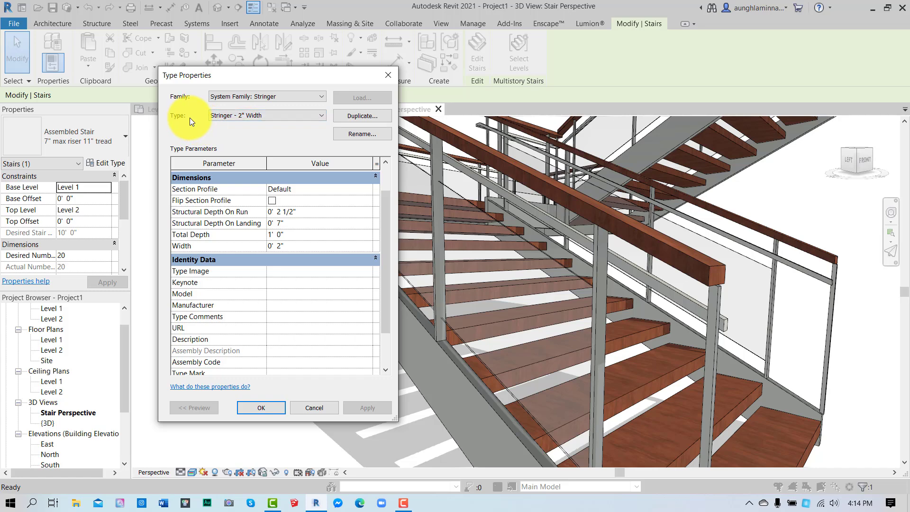
left_click(255, 116)
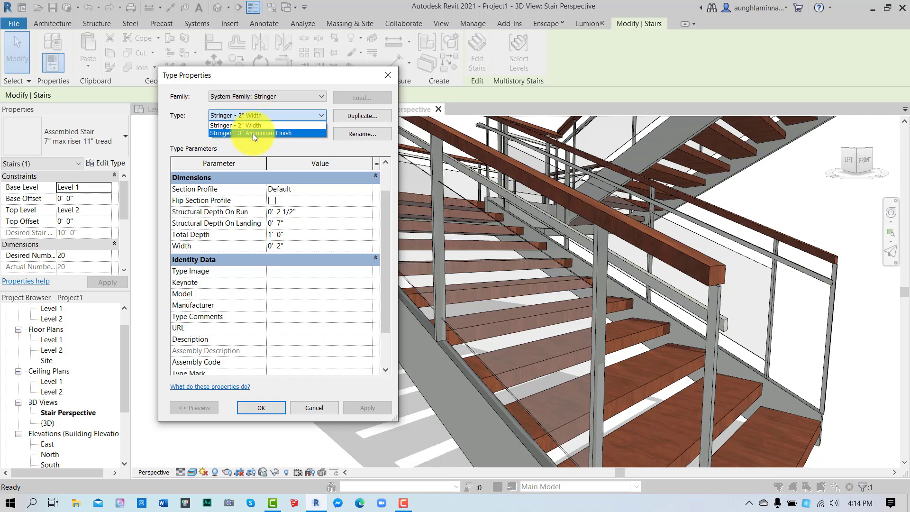
left_click(252, 133)
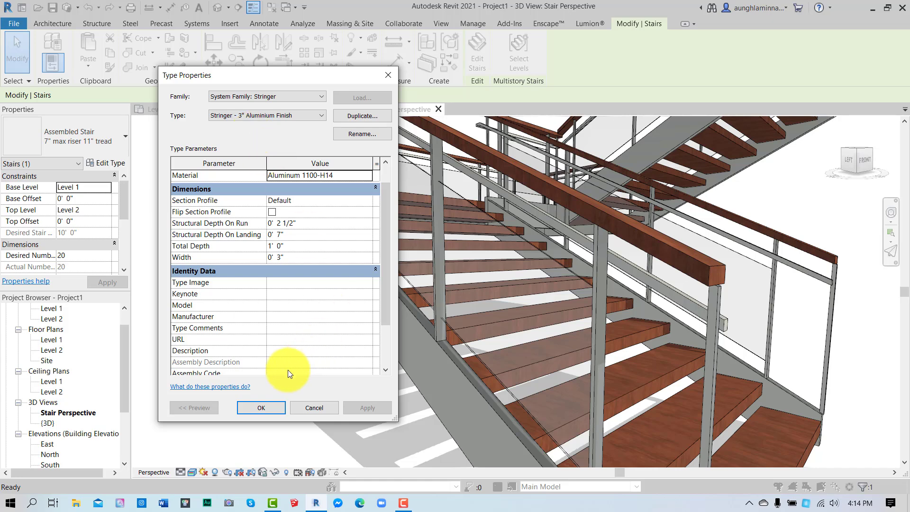
left_click(266, 406)
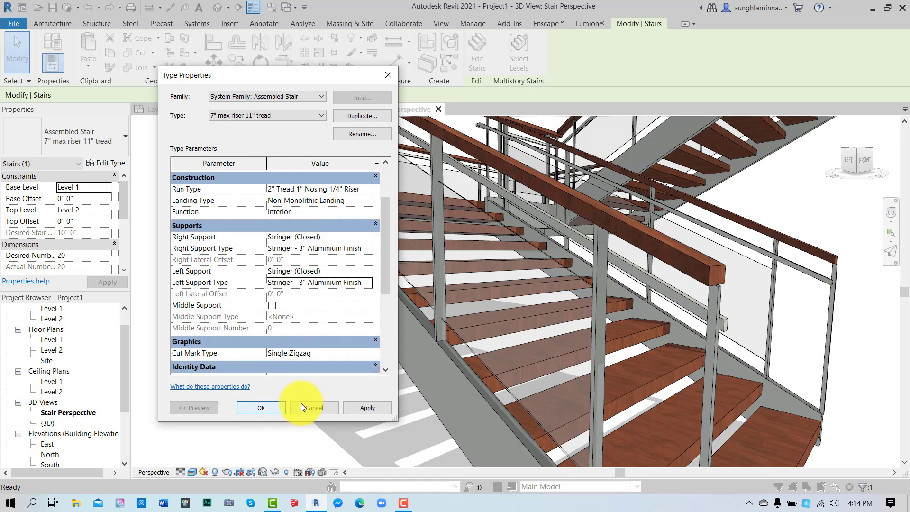
left_click(364, 406)
left_click(262, 410)
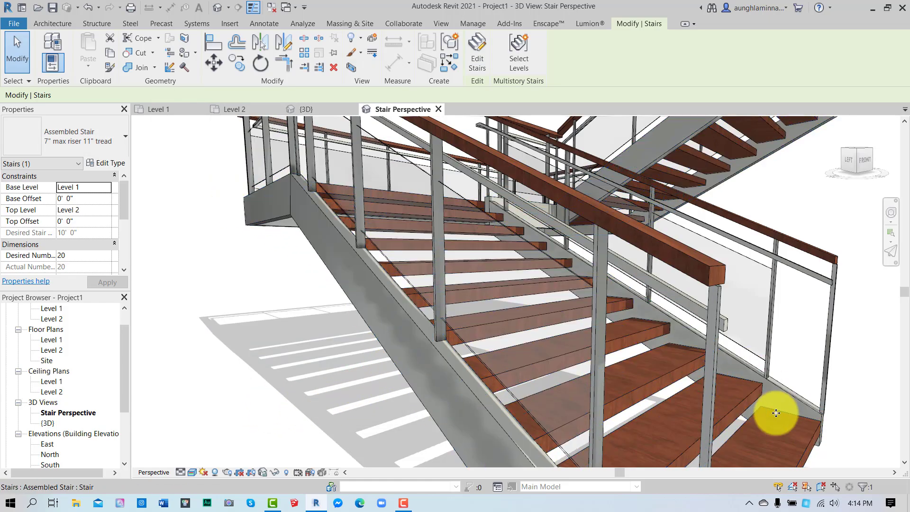
scroll(721, 405, "down", 4)
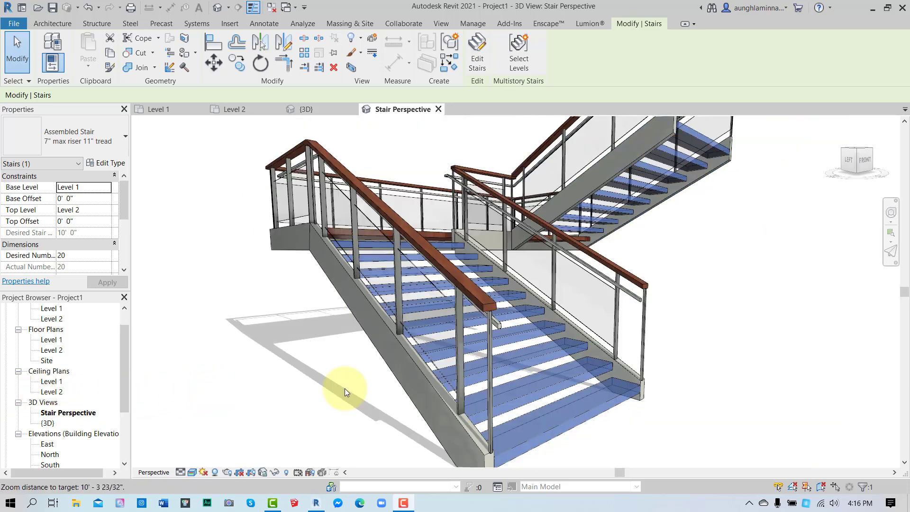
left_click(226, 377)
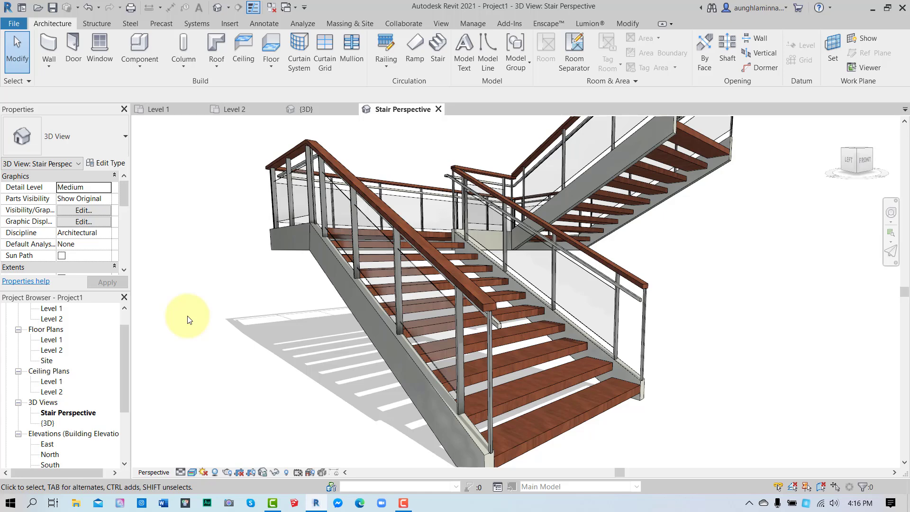
left_click(383, 220)
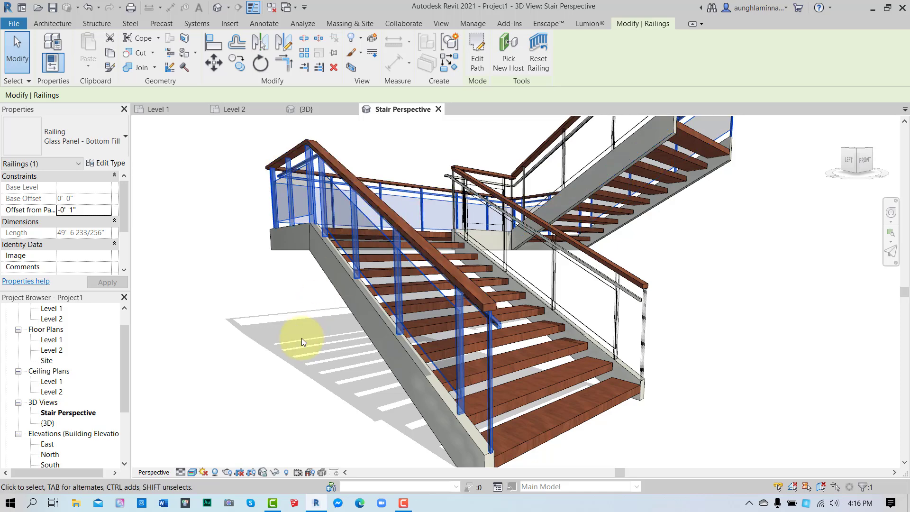
left_click(111, 163)
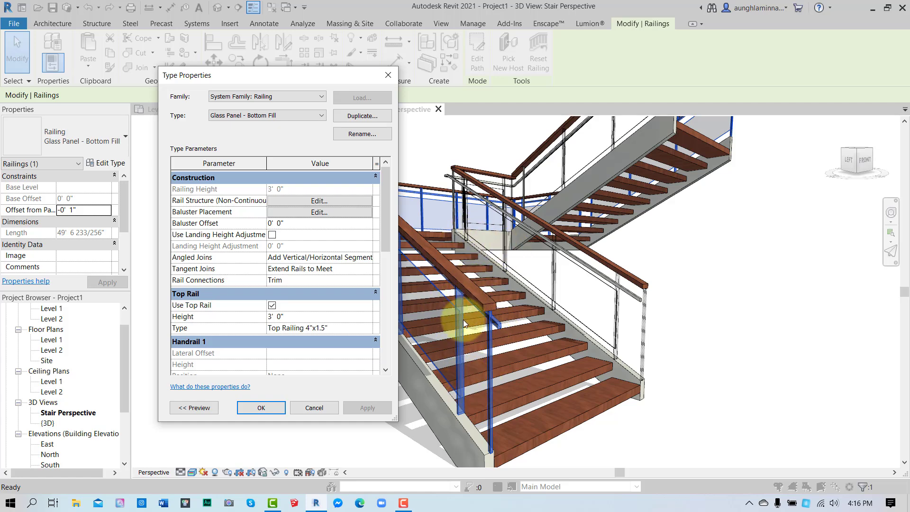
left_click(300, 213)
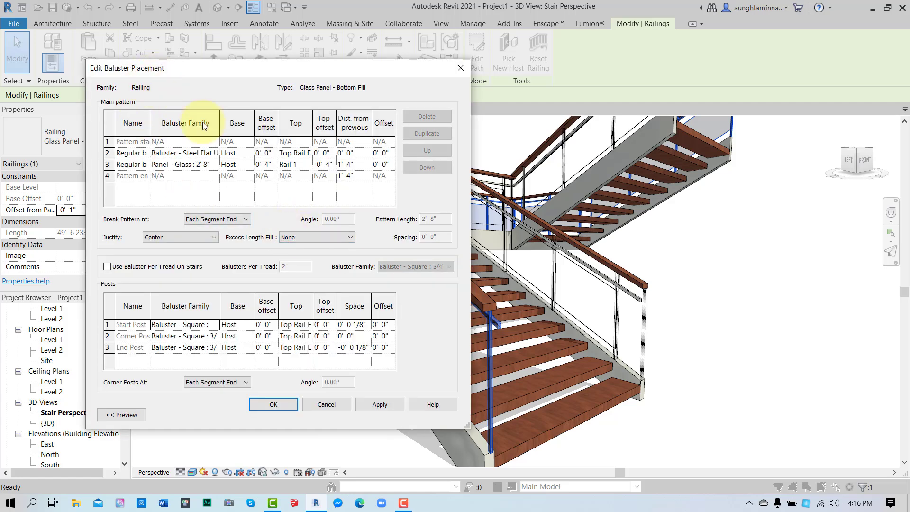
left_click(196, 156)
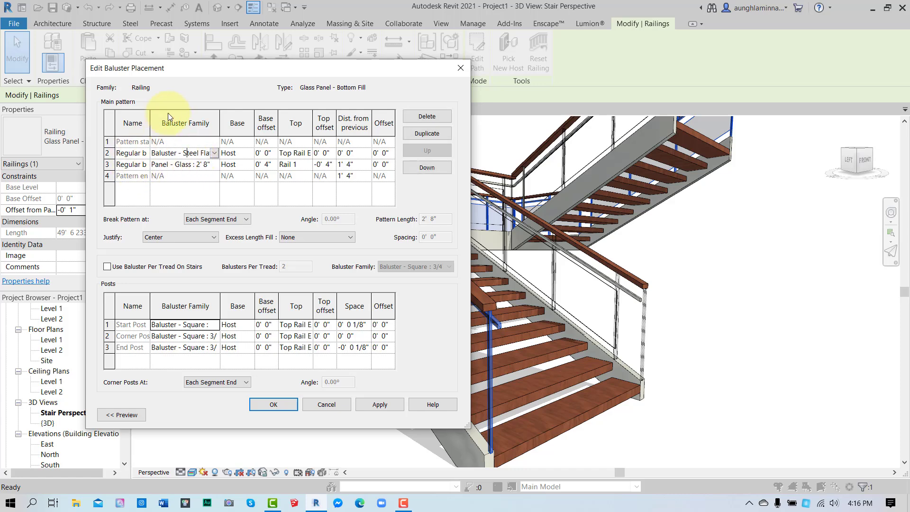
left_click(216, 154)
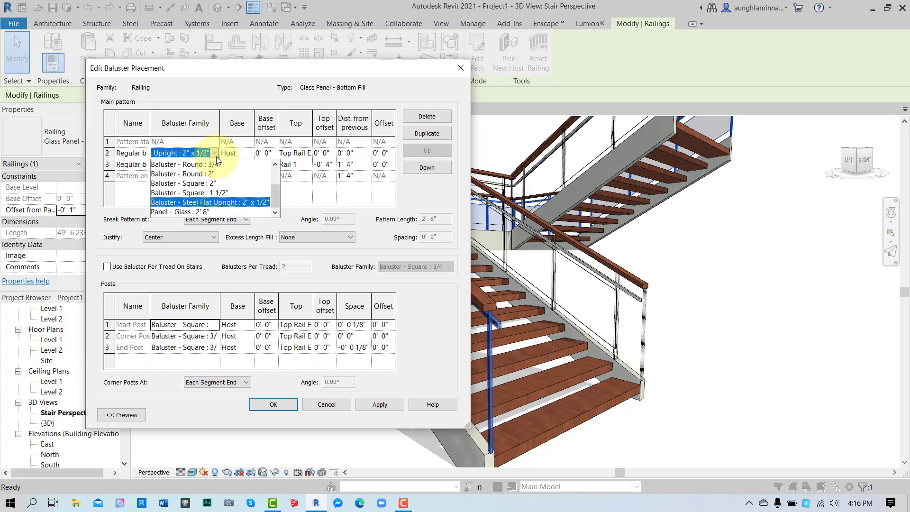
left_click(232, 203)
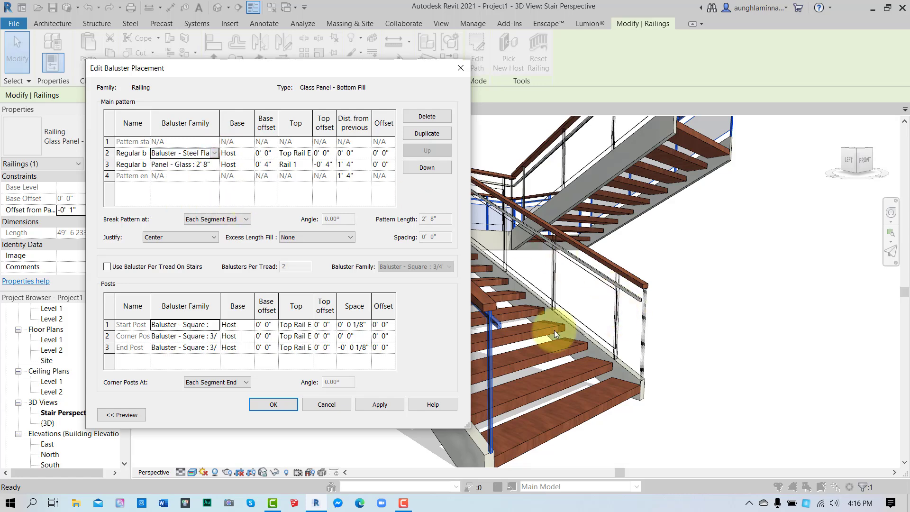
left_click(327, 407)
left_click(317, 407)
left_click(325, 433)
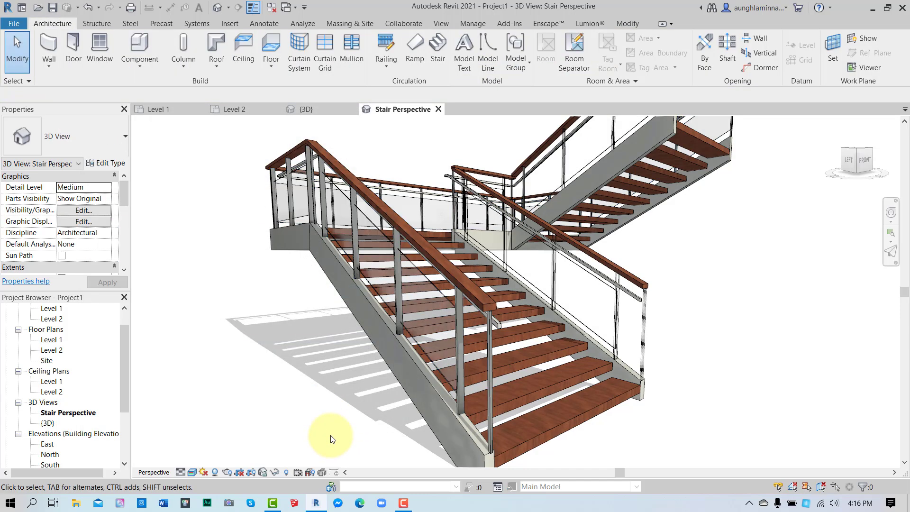
- Set the stair perspective's detail level to Fine and its visual style to Realistic
scroll(361, 367, "up", 3)
scroll(361, 365, "up", 3)
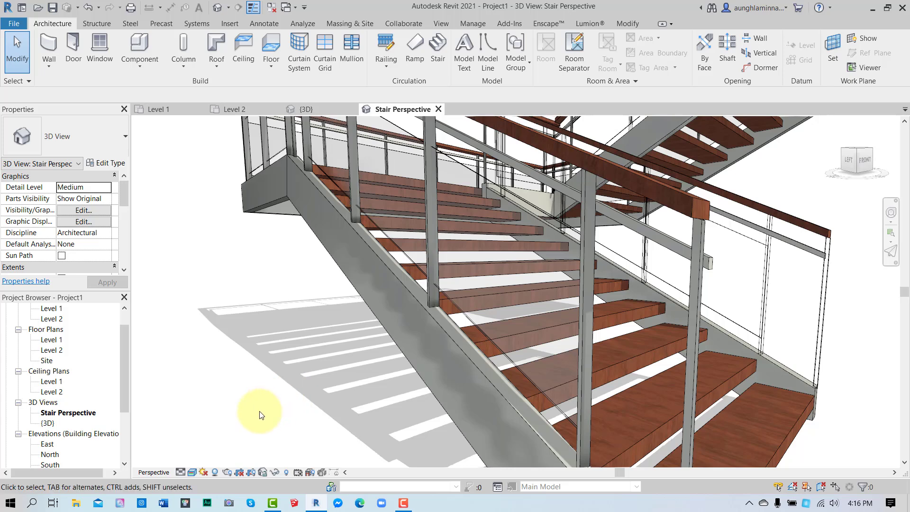
left_click(180, 472)
left_click(195, 460)
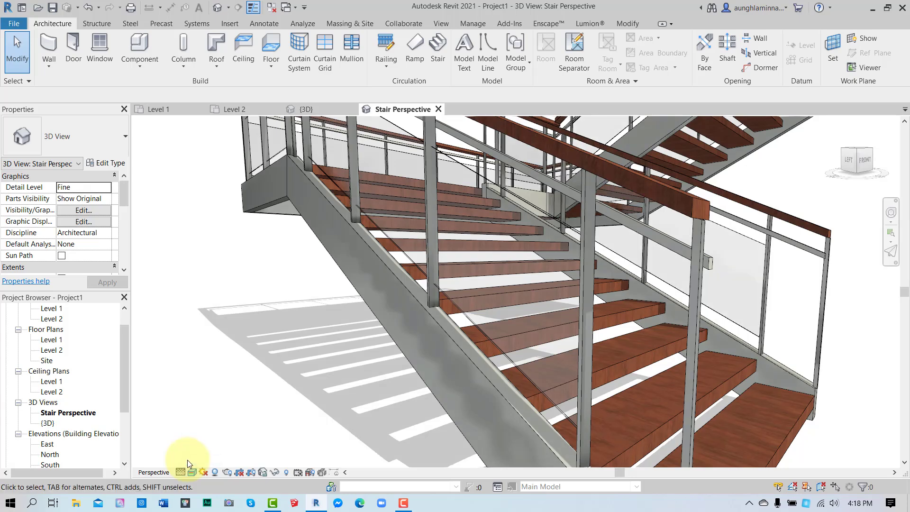
left_click(192, 472)
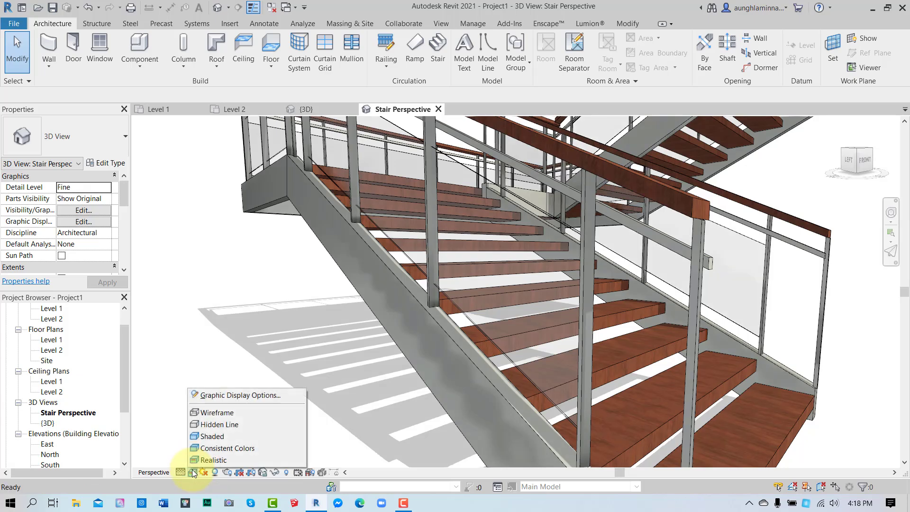
left_click(209, 460)
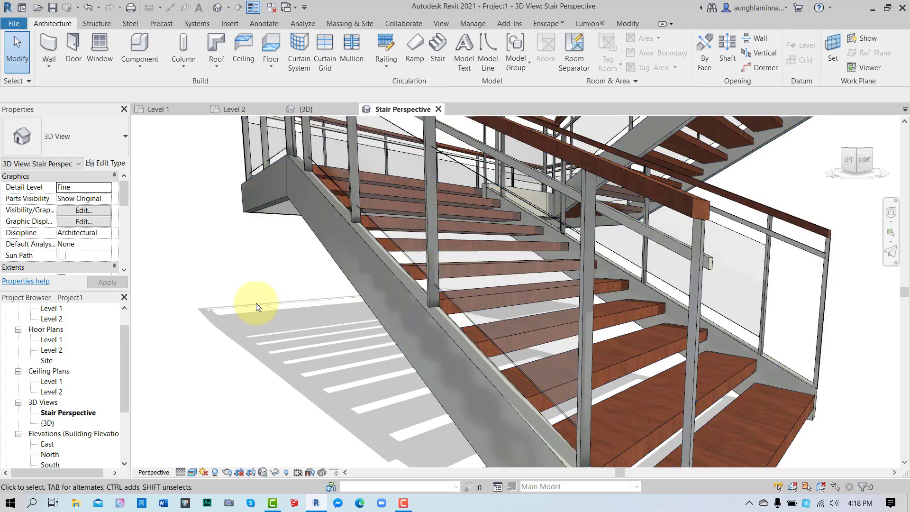
- Open the baluster placement of the near railing's type, keeping Panel - Glass : 2' 8" as the second regular baluster's family
left_click(600, 160)
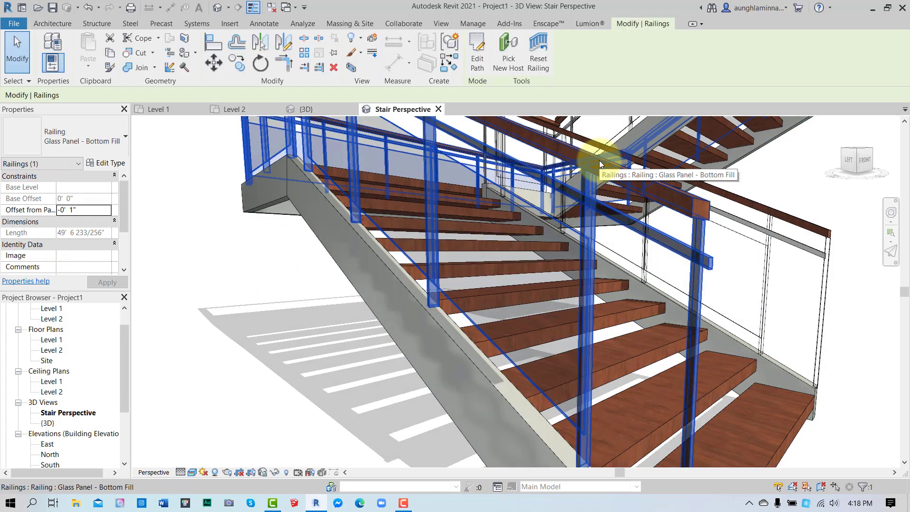
left_click(109, 165)
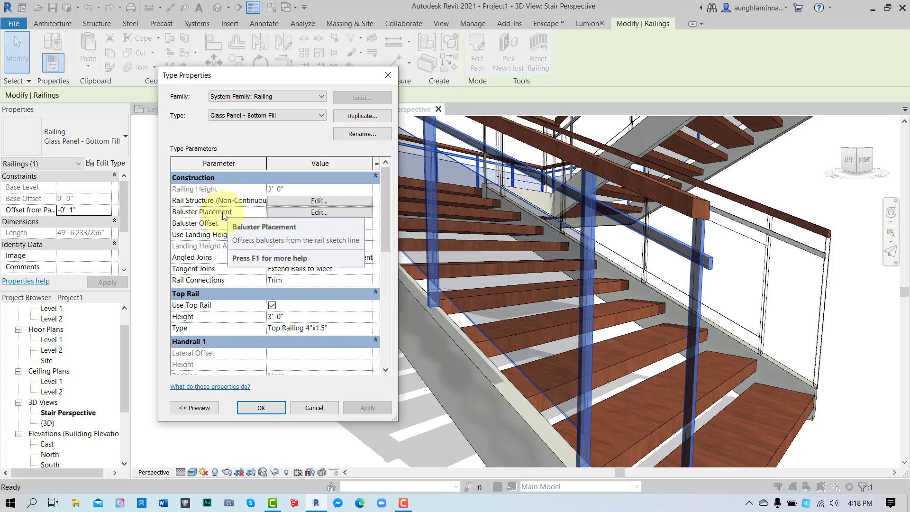
mouse_move(225, 215)
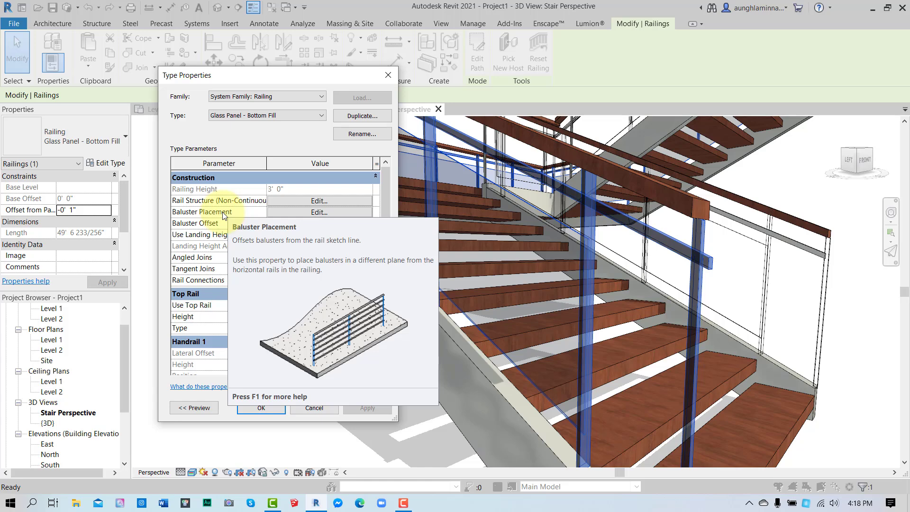
left_click(284, 211)
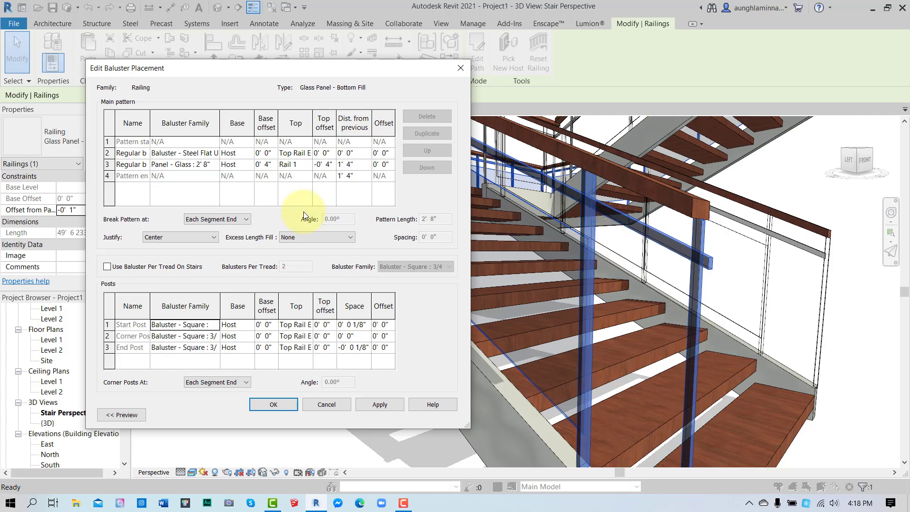
left_click(196, 165)
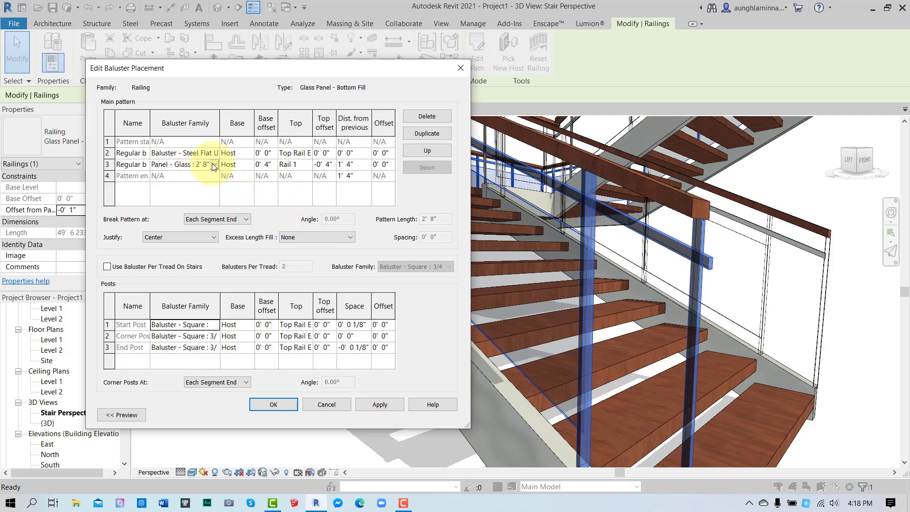
left_click(214, 165)
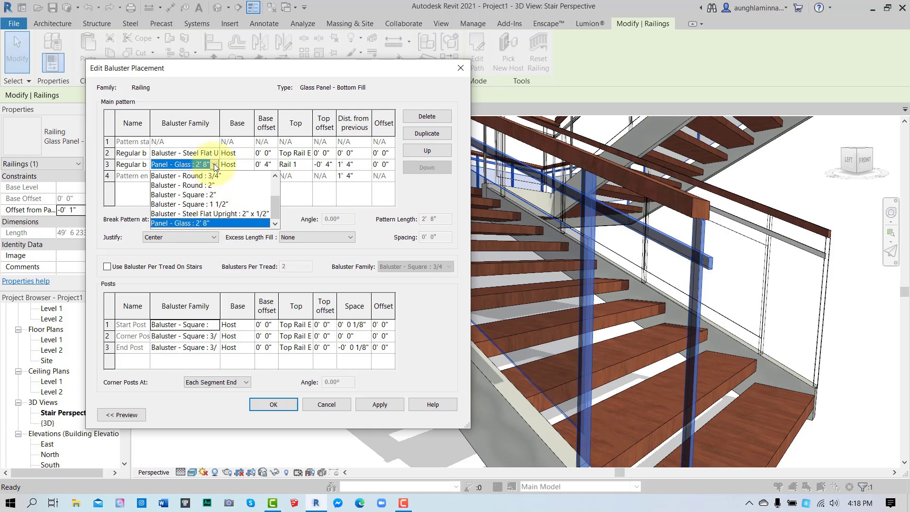
left_click(215, 165)
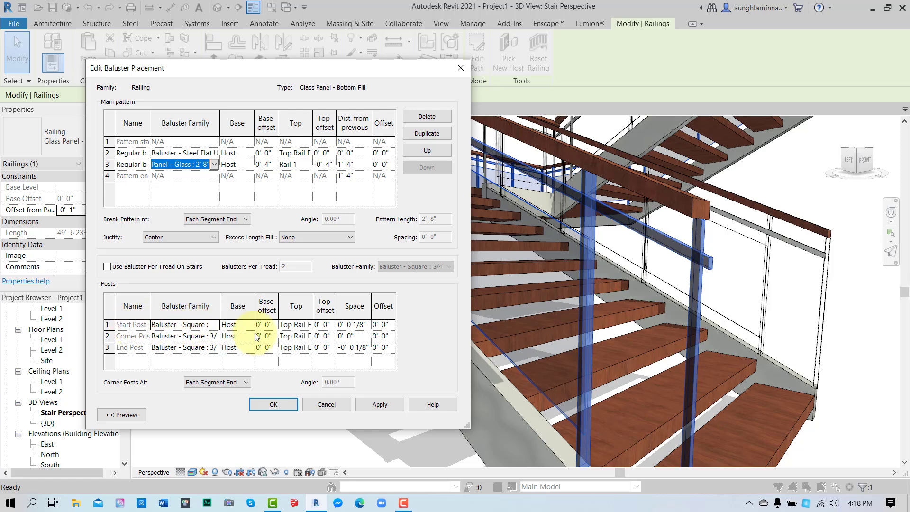
- Set the baluster family of the start, corner and end posts to None
left_click(212, 326)
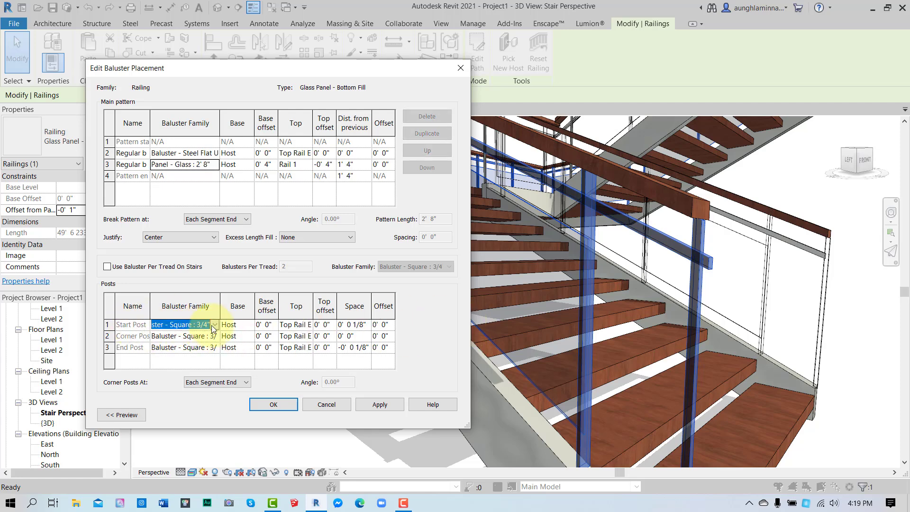
left_click(216, 326)
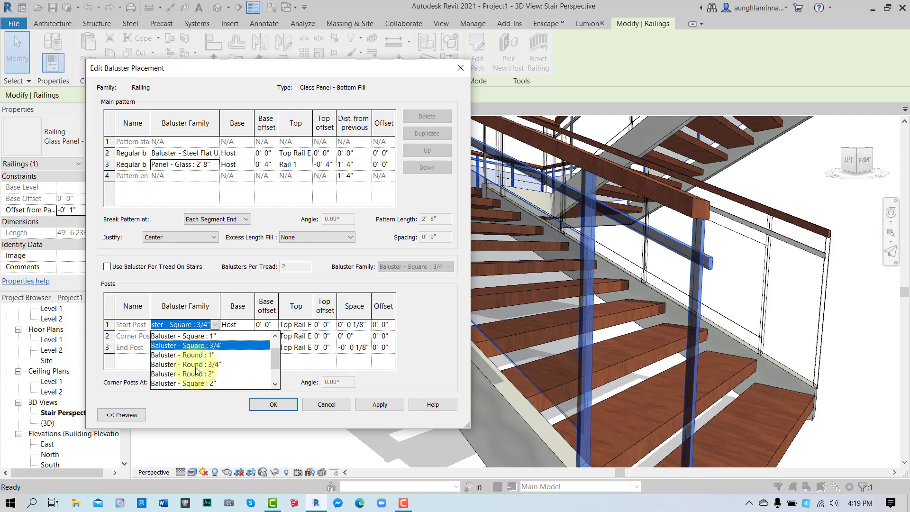
left_click(172, 336)
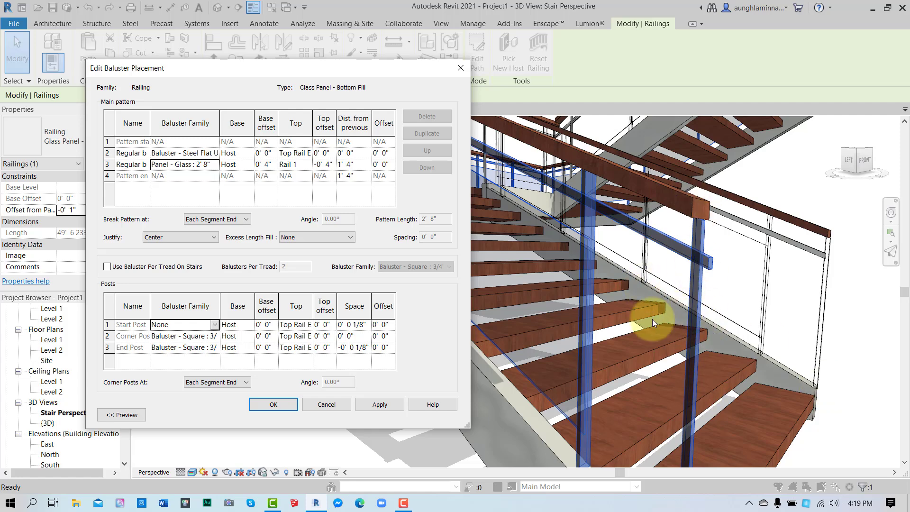
left_click(173, 336)
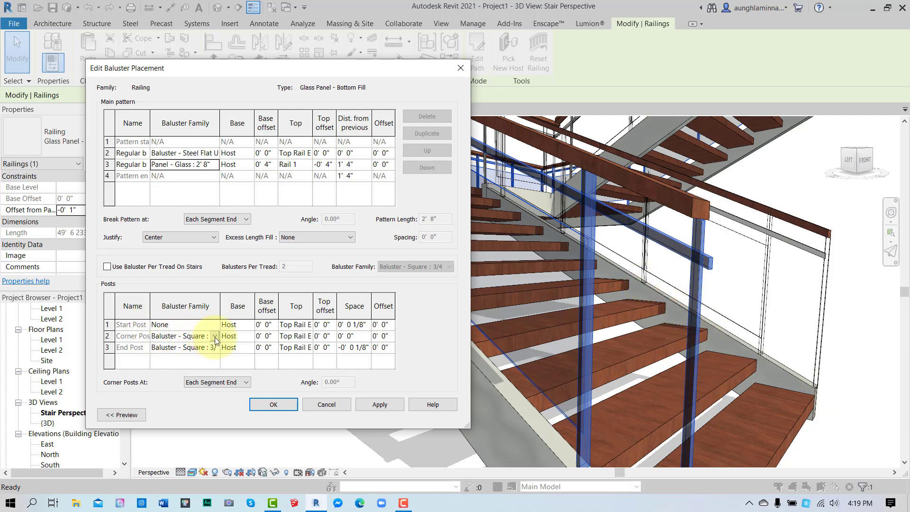
left_click(215, 337)
left_click(164, 348)
left_click(195, 349)
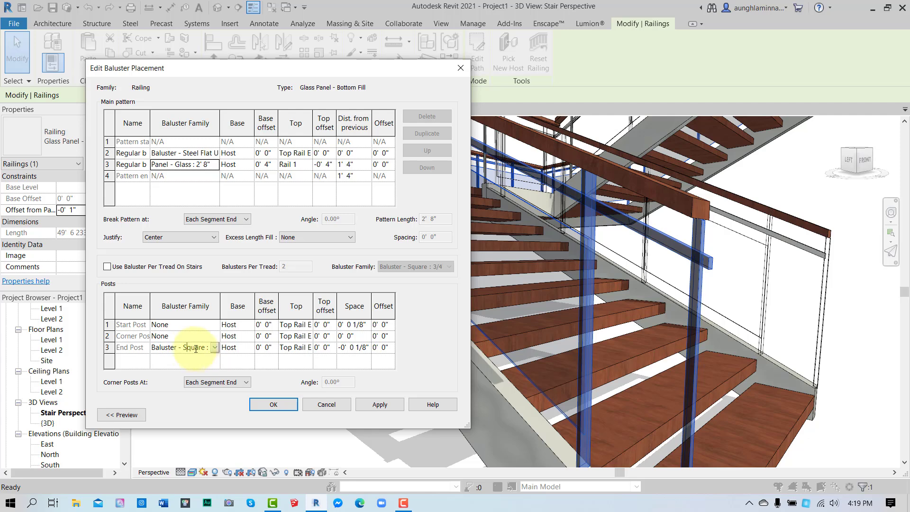
left_click(215, 348)
left_click(179, 358)
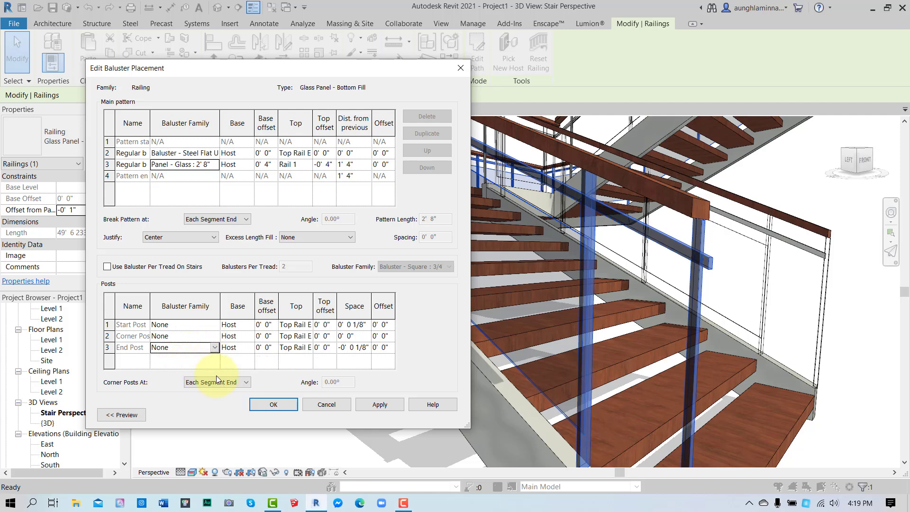
- Show the railing preview beside the baluster settings and apply the post changes
left_click(127, 414)
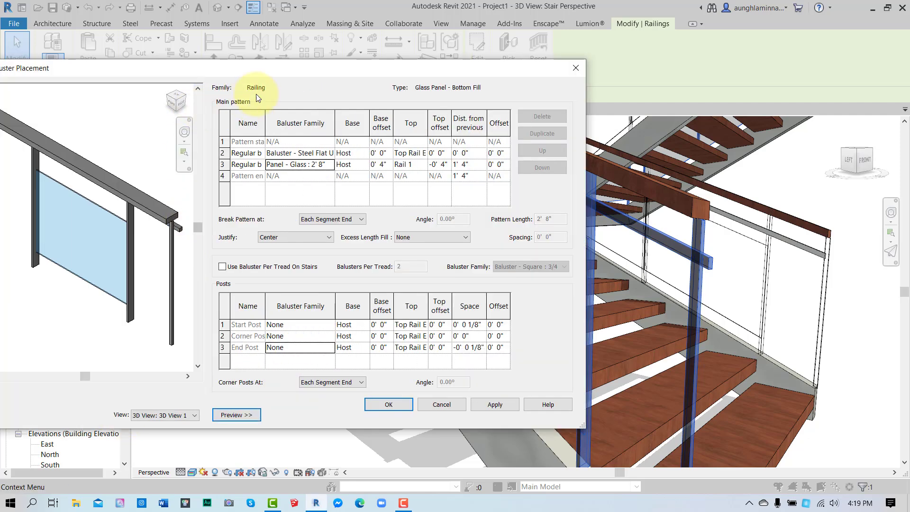
left_click_drag(252, 75, 433, 67)
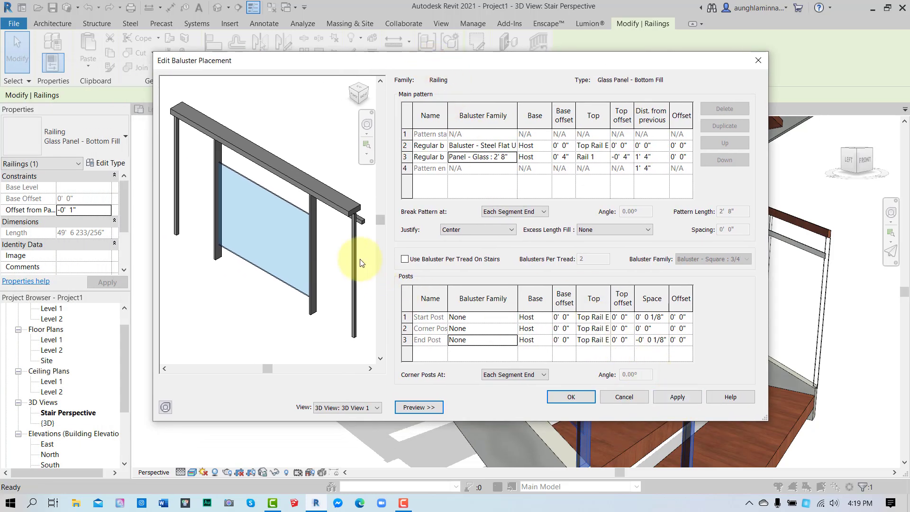
left_click(684, 397)
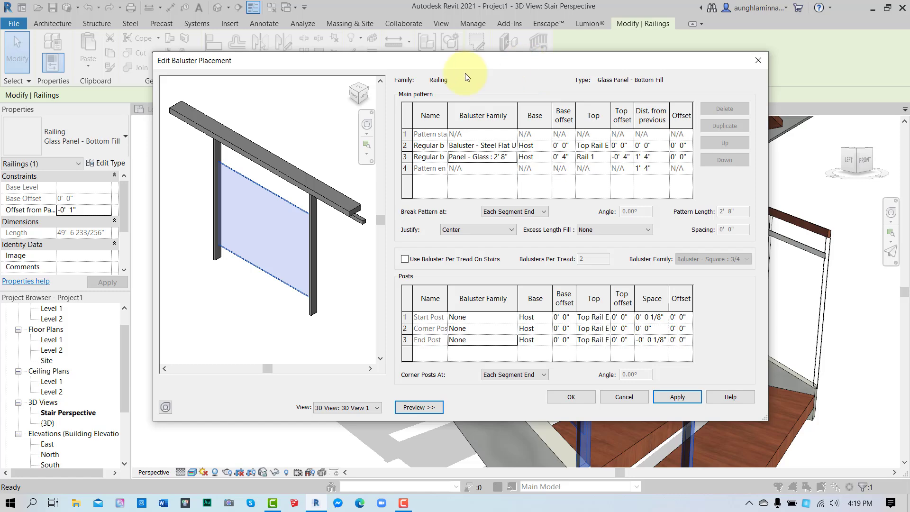
- Apply the baluster placement without start, corner and end posts, and accept the Glass Panel - Bottom Fill railing type changes
left_click_drag(465, 67, 232, 61)
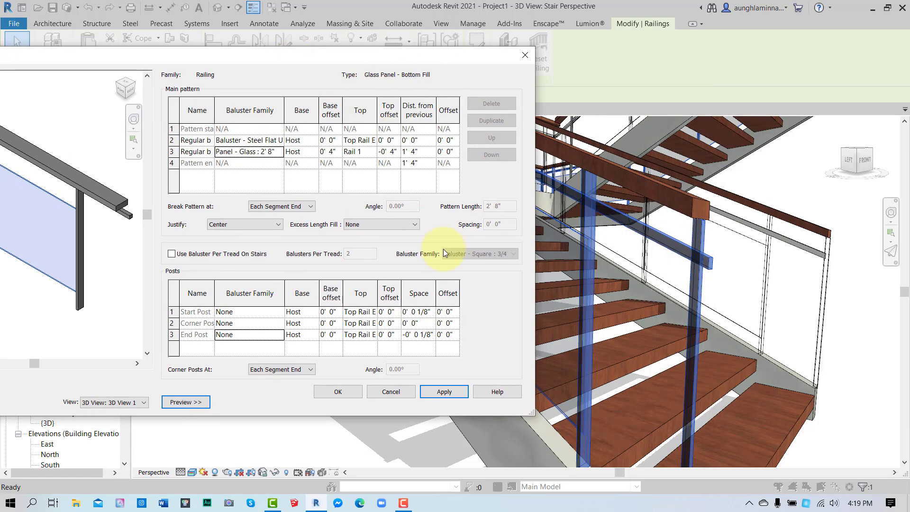
left_click(445, 395)
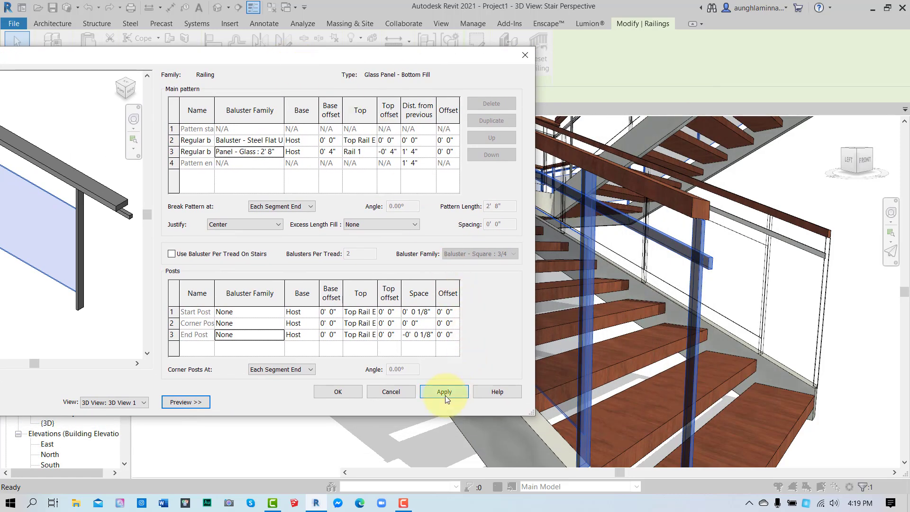
left_click(328, 393)
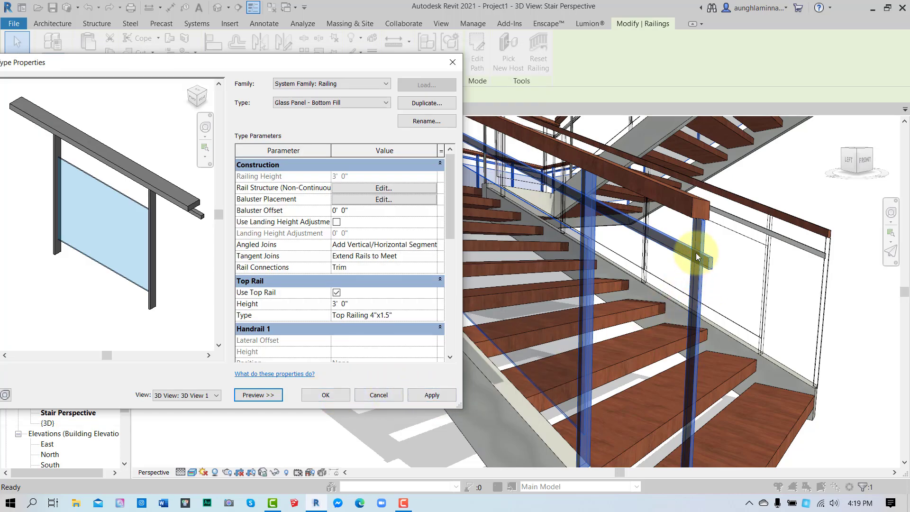
left_click(429, 395)
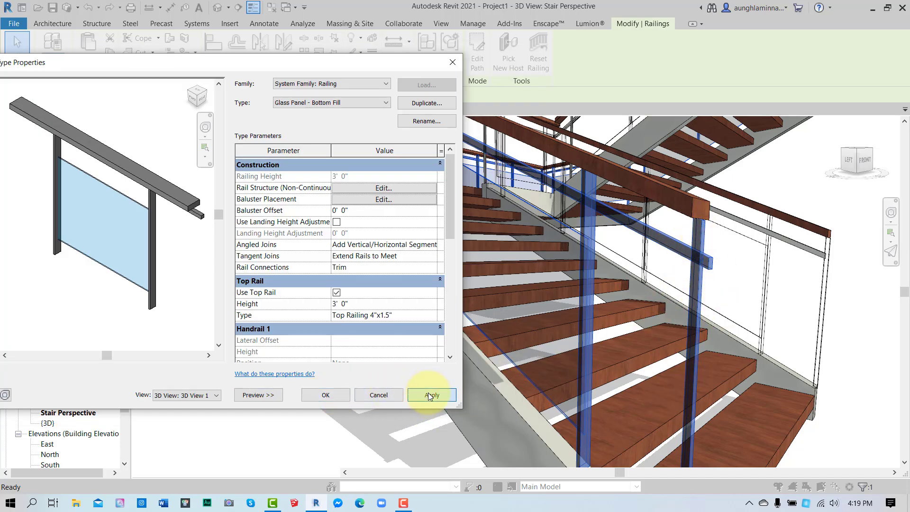
left_click(314, 396)
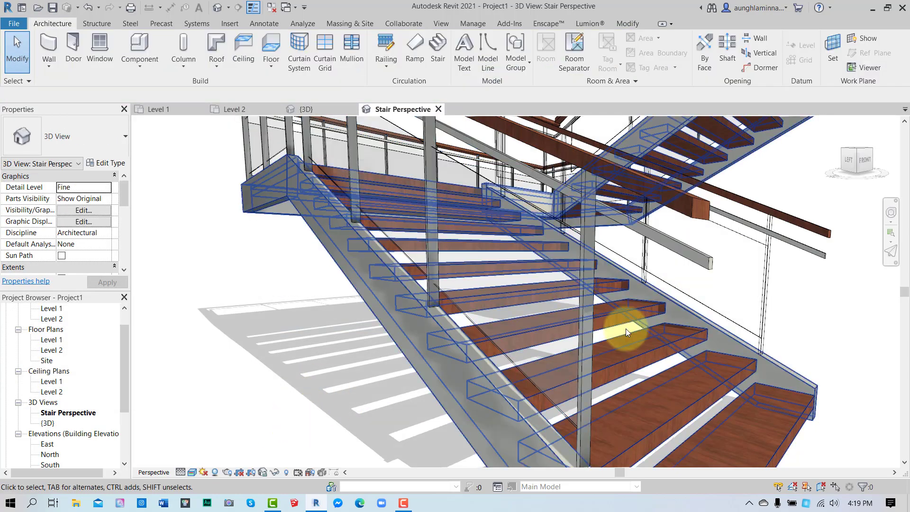
- Close and reopen the Stair Perspective view, and examine the lower flight with its railings
scroll(626, 329, "down", 2)
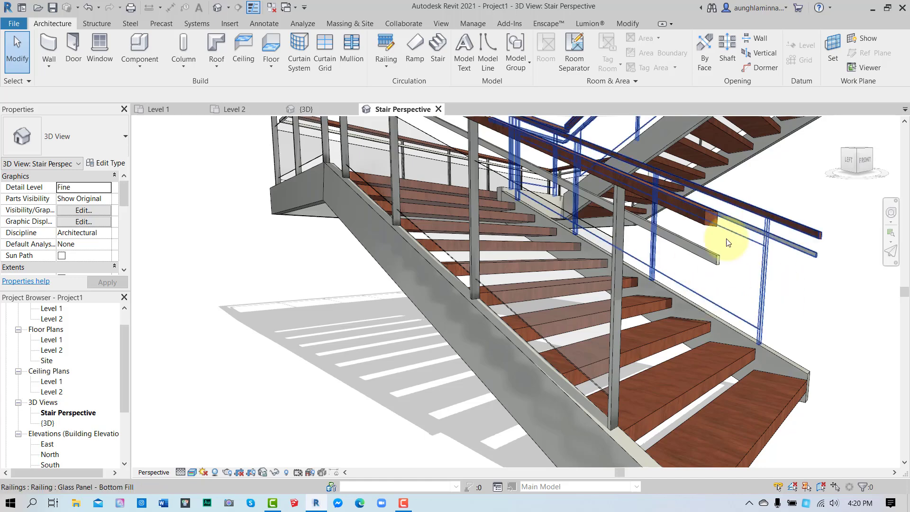
left_click(439, 110)
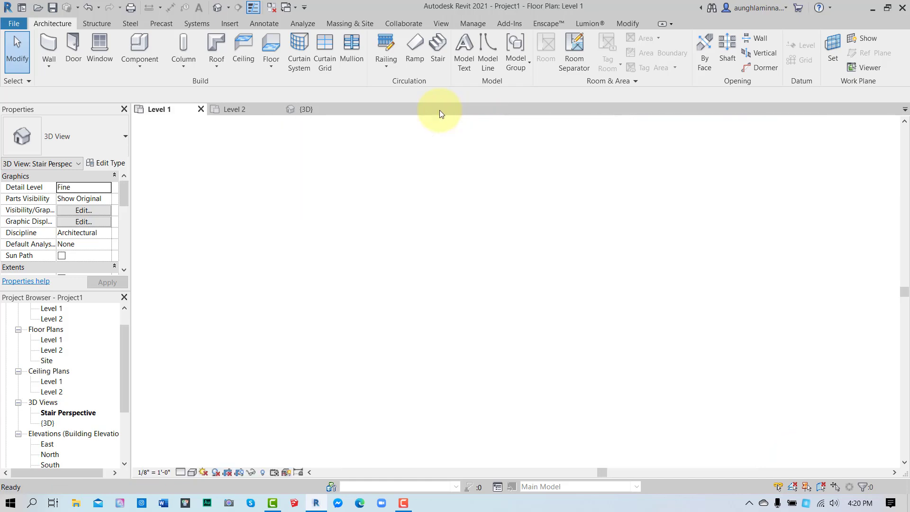
double_click(71, 413)
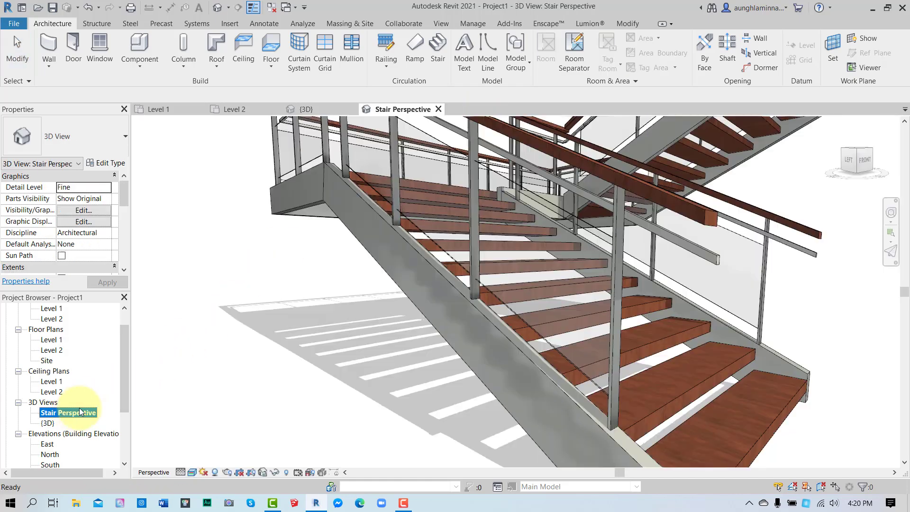
scroll(304, 331, "down", 2)
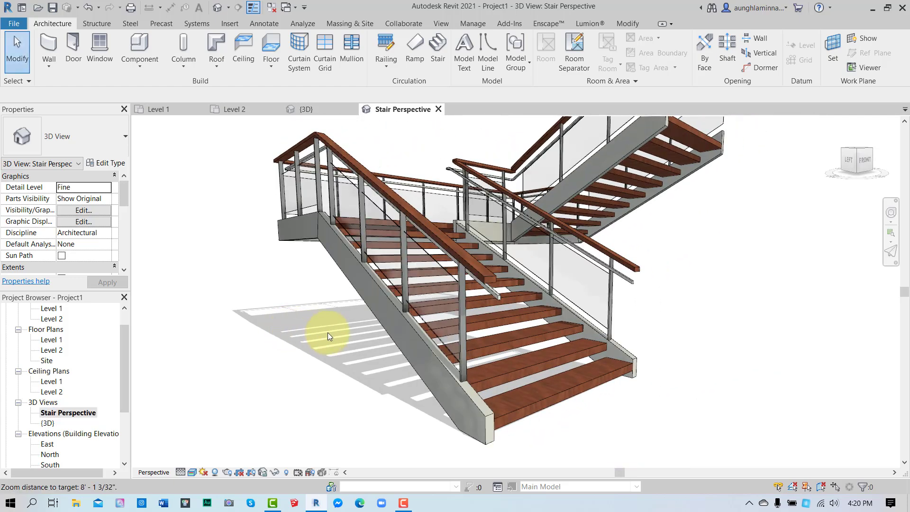
middle_click_drag(329, 325, 262, 434)
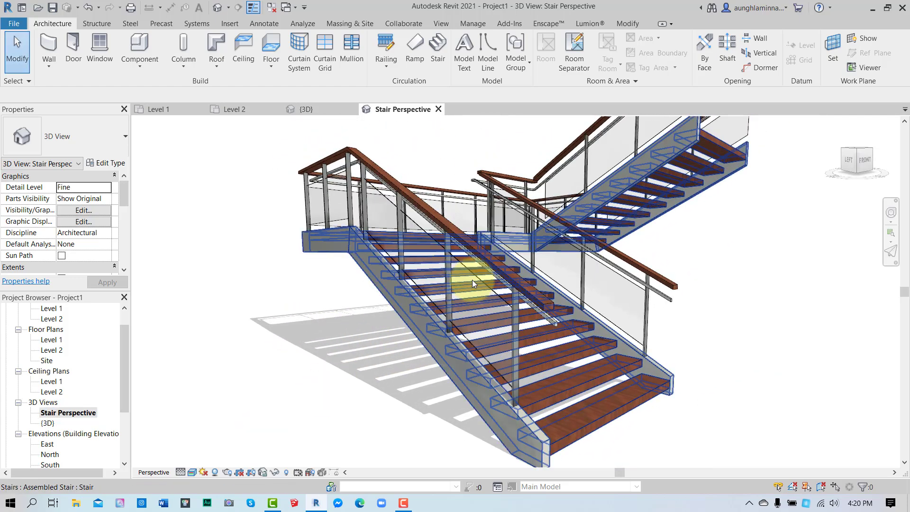
- Open the type properties of the near railing's top rail, Top Railing 4"x1.5", keeping the railing preview in sight
left_click(490, 269)
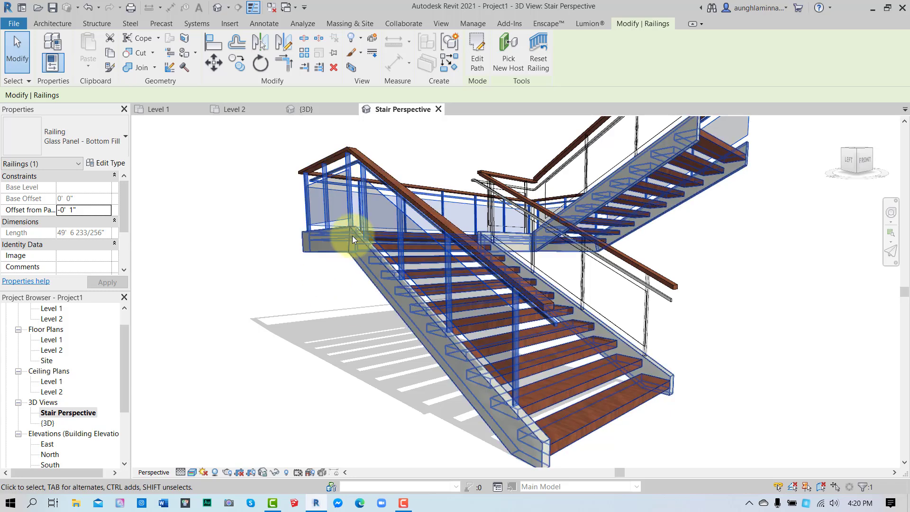
left_click(109, 163)
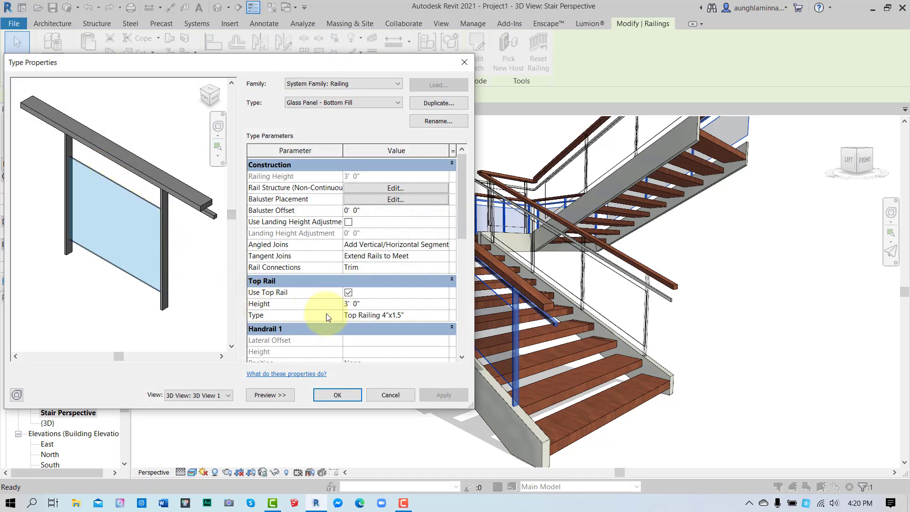
scroll(327, 314, "down", 2)
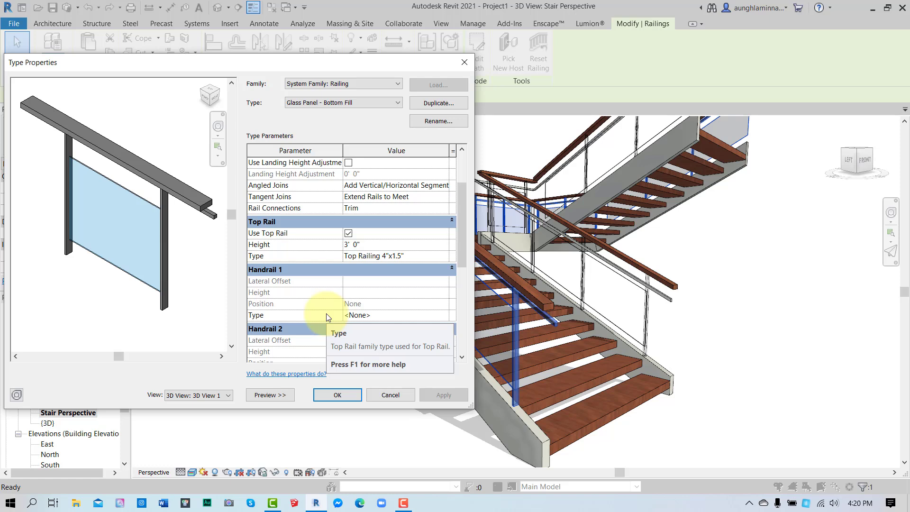
left_click(395, 257)
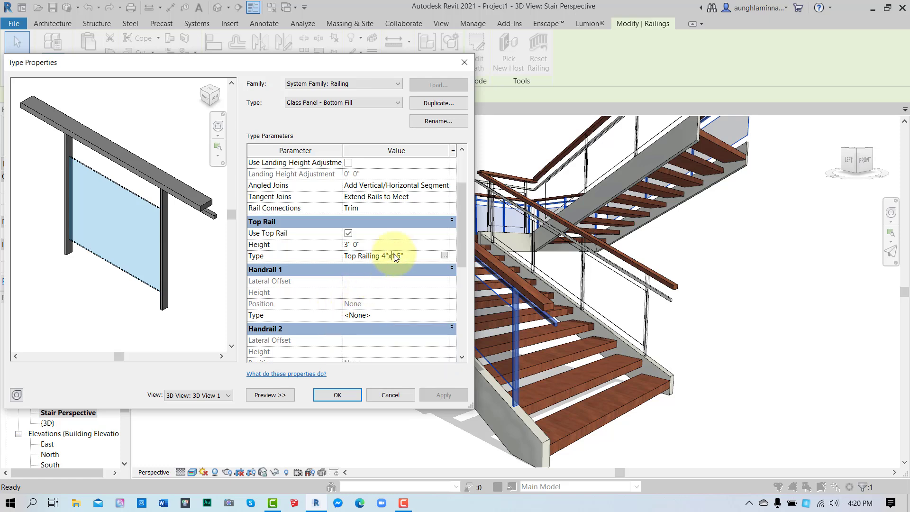
left_click(446, 257)
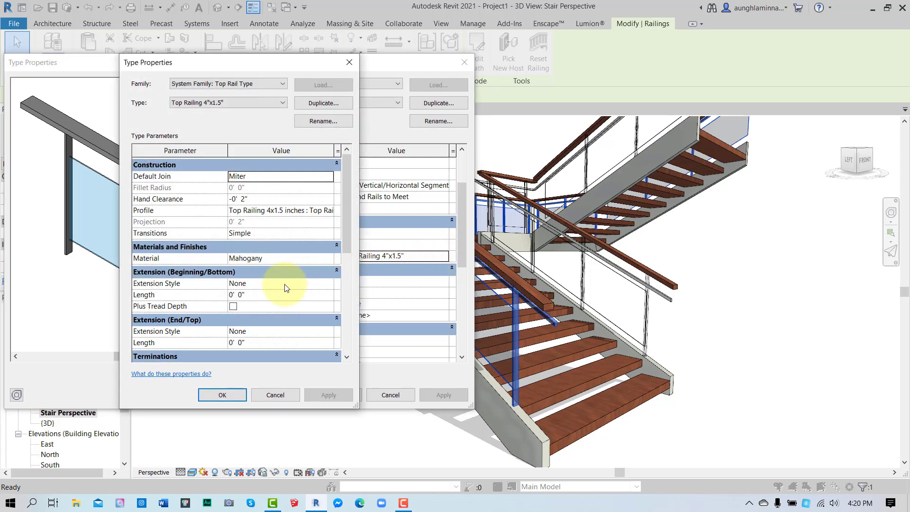
scroll(284, 286, "down", 1)
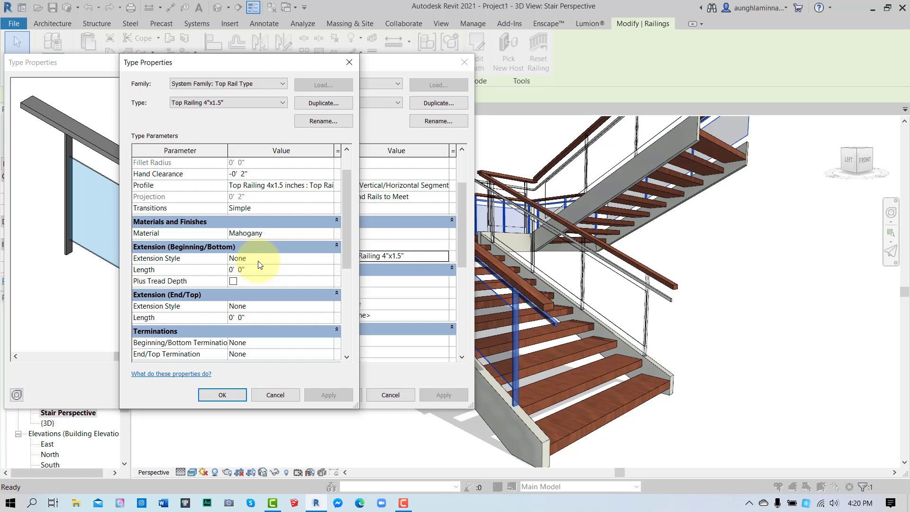
left_click_drag(232, 65, 450, 57)
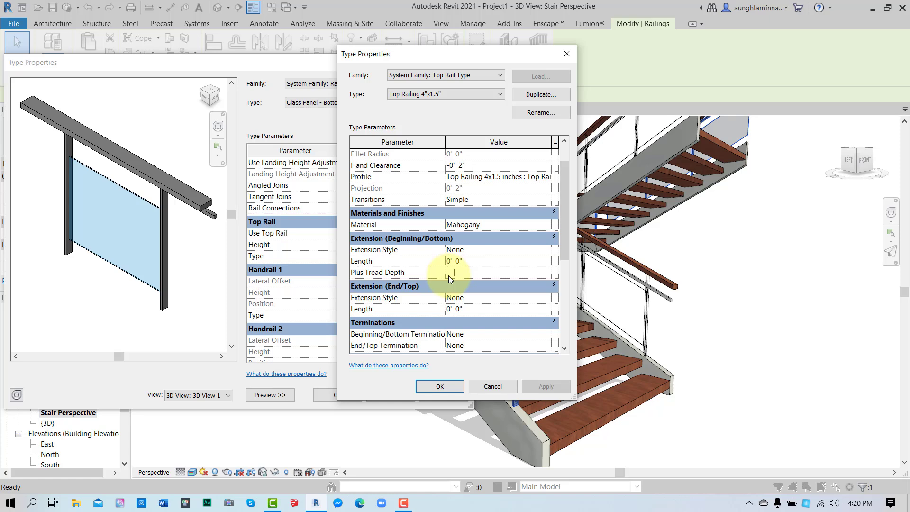
- Give the top rail's beginning/bottom extension the Wall style with a length of 0' 6" and apply it
left_click(512, 250)
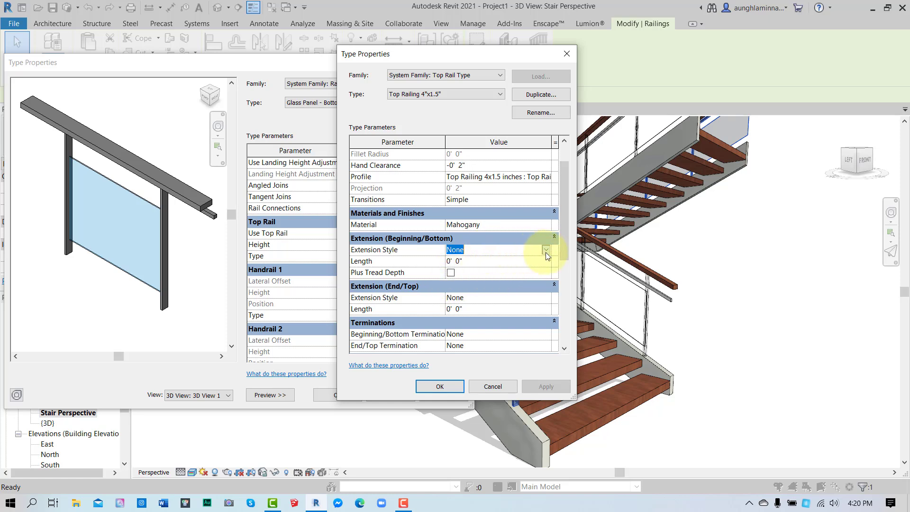
left_click(546, 250)
left_click(451, 271)
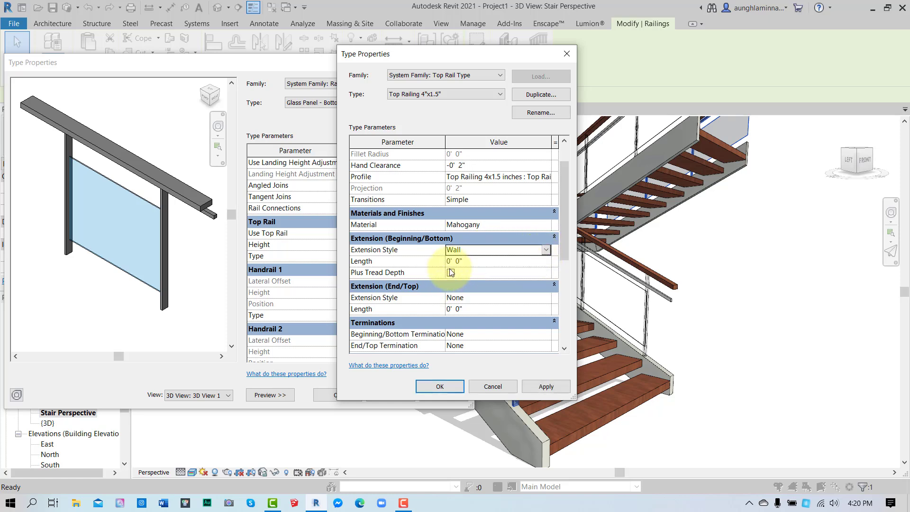
left_click(474, 265)
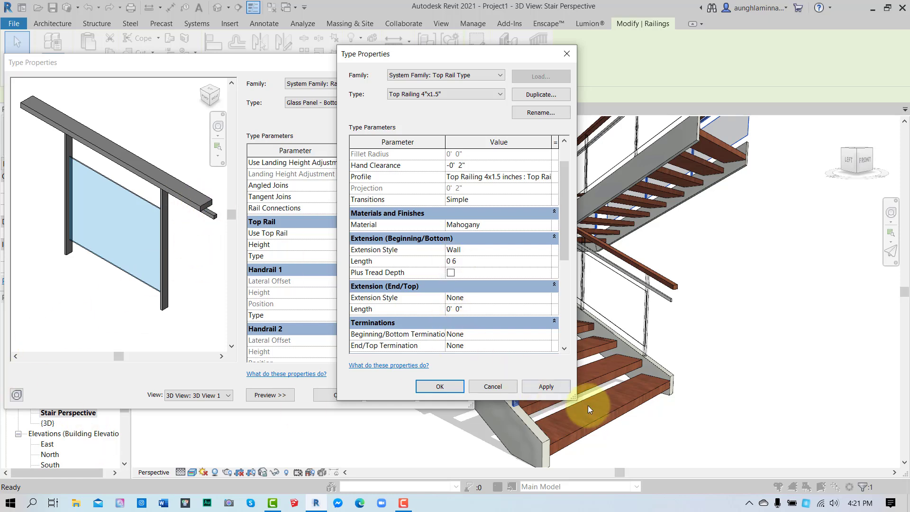
left_click(552, 388)
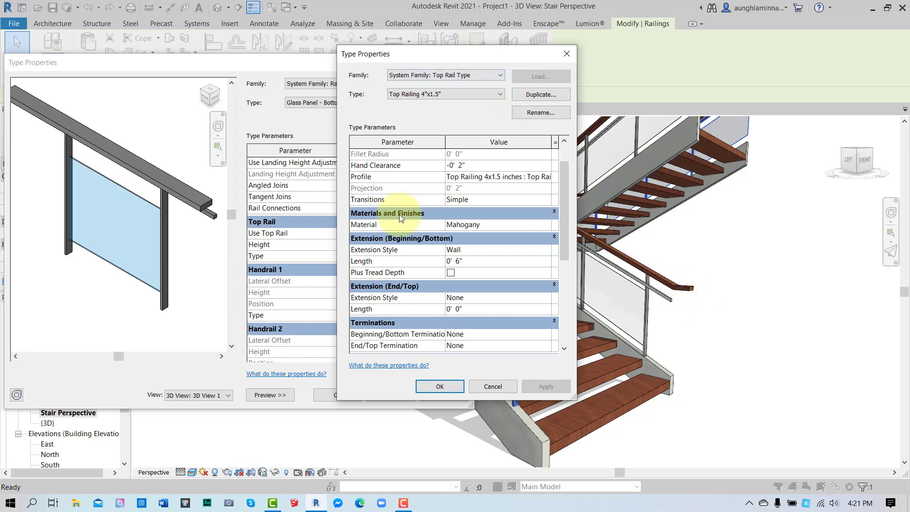
- Set the top rail's beginning/bottom extension length to 1' 0" and apply it, keeping the stair in sight
left_click_drag(434, 61, 295, 88)
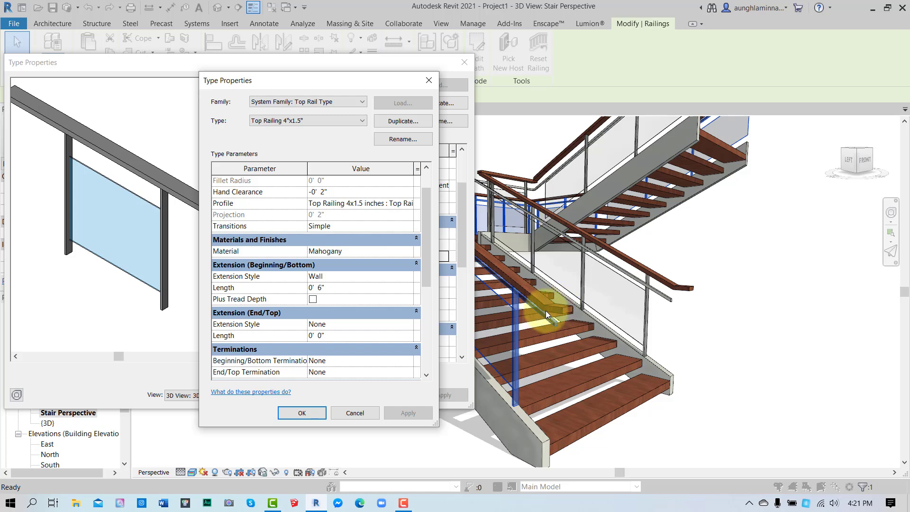
left_click(325, 288)
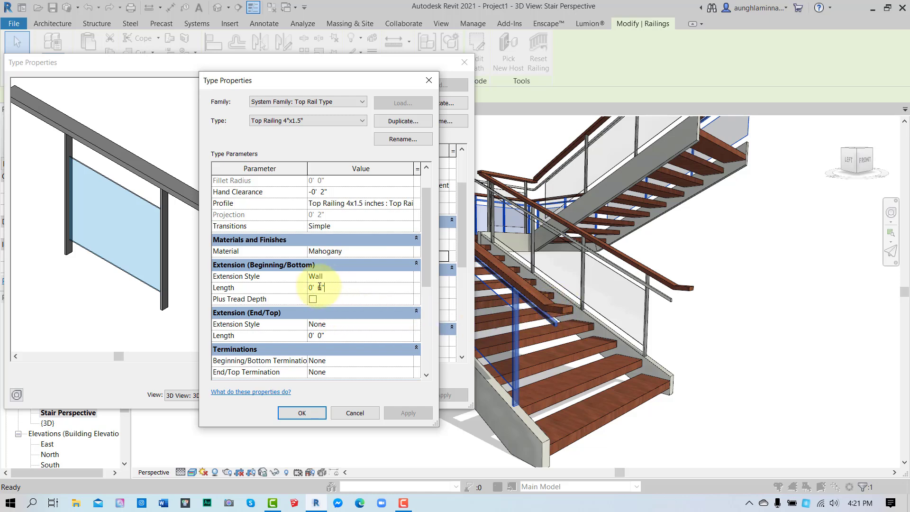
type("1")
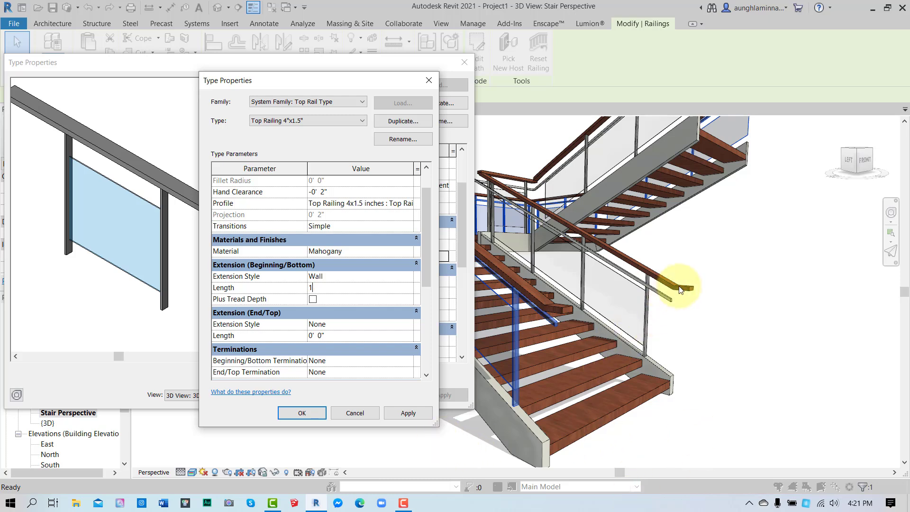
left_click(414, 414)
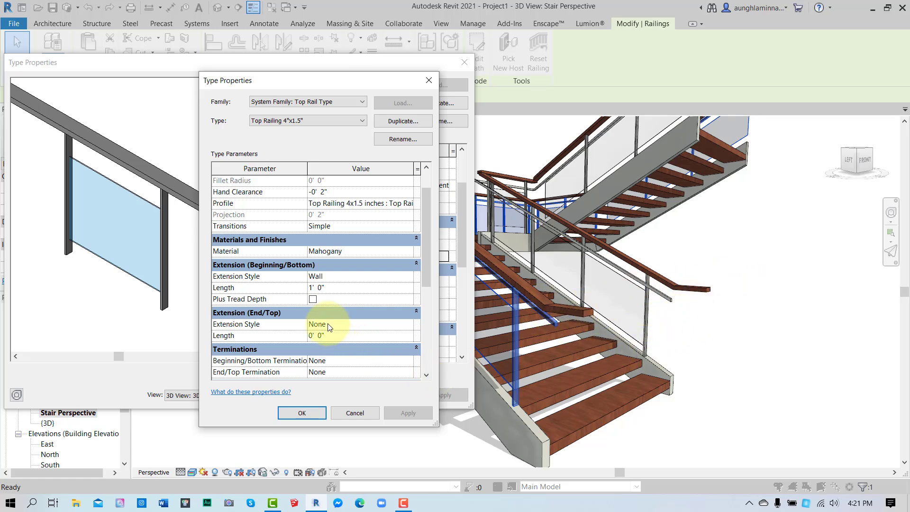
- Give the top rail's end/top extension the Wall style with a length of 1' 0" and accept the top rail type
scroll(328, 324, "down", 1)
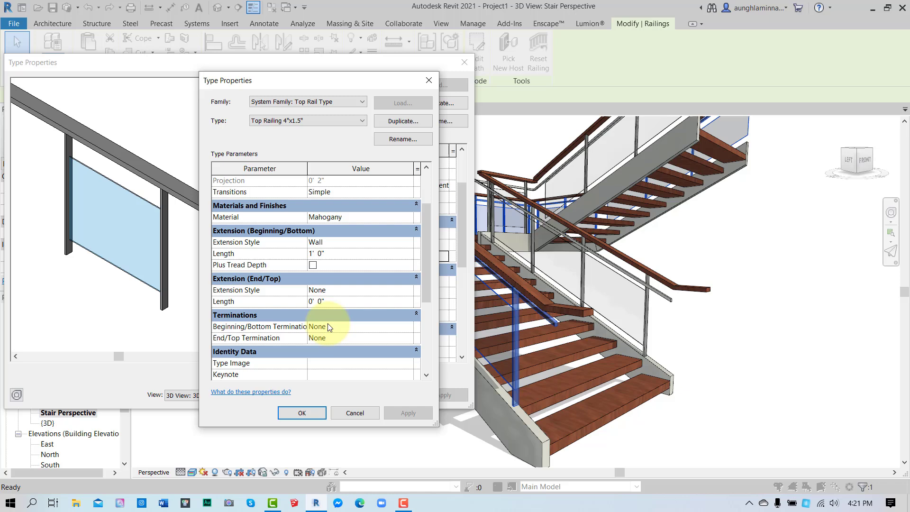
left_click(346, 291)
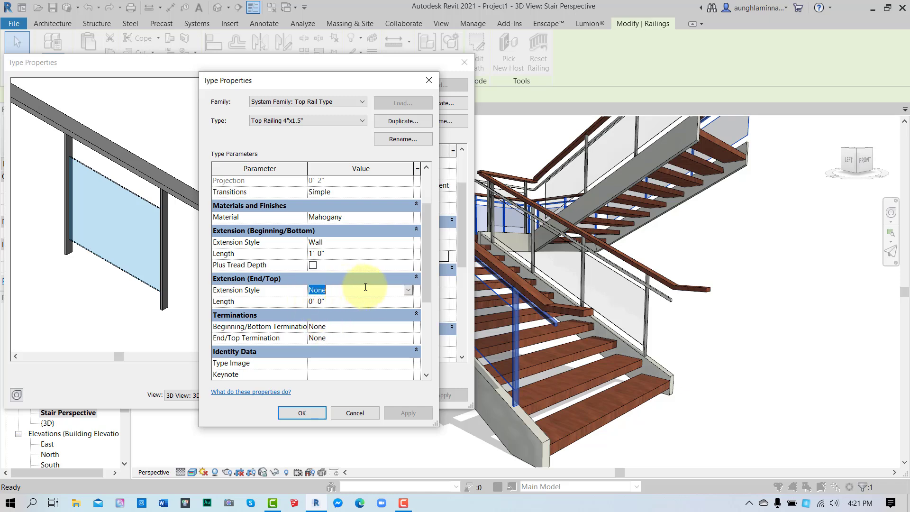
left_click(409, 291)
left_click(321, 309)
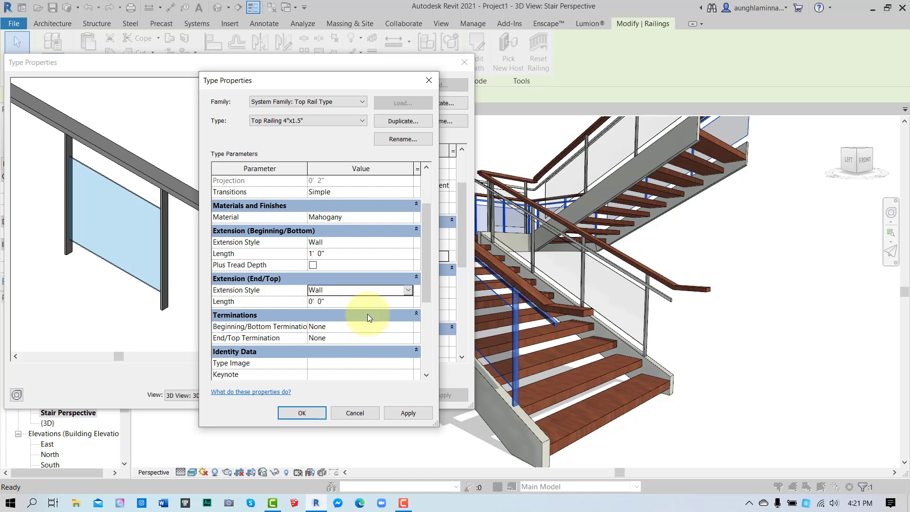
left_click(340, 290)
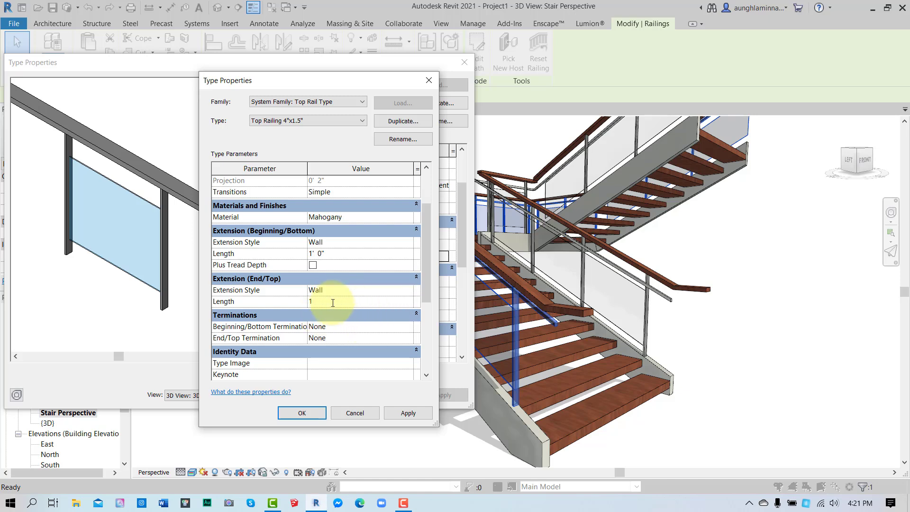
left_click(406, 413)
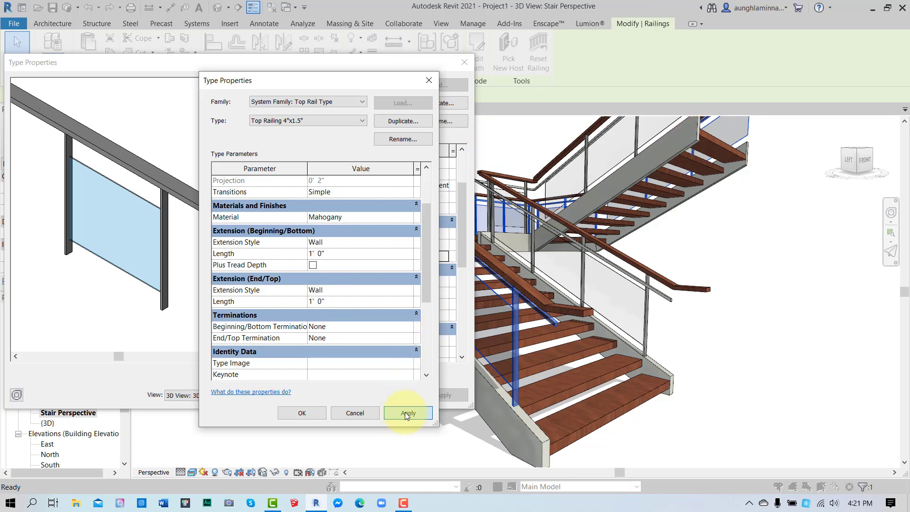
left_click(307, 418)
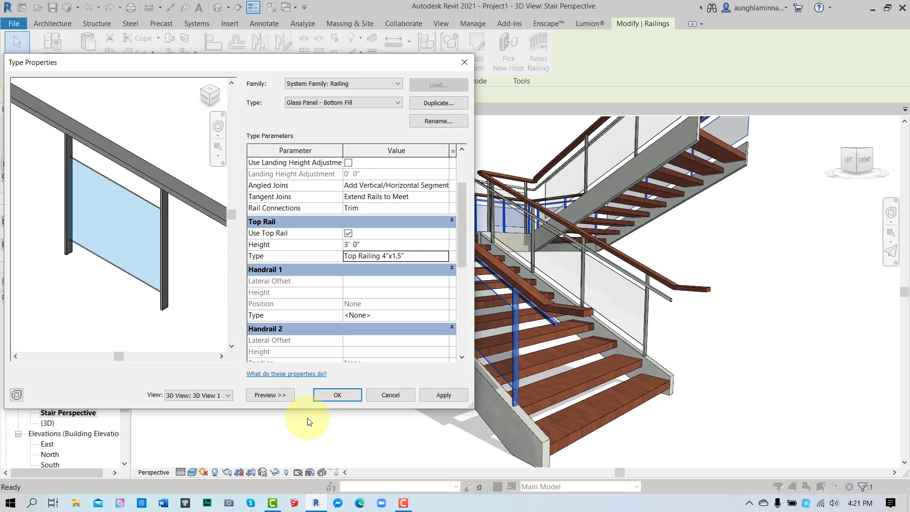
- Recheck the top rail type's extension settings, and apply and accept the Glass Panel - Bottom Fill railing type
left_click(420, 258)
left_click(444, 255)
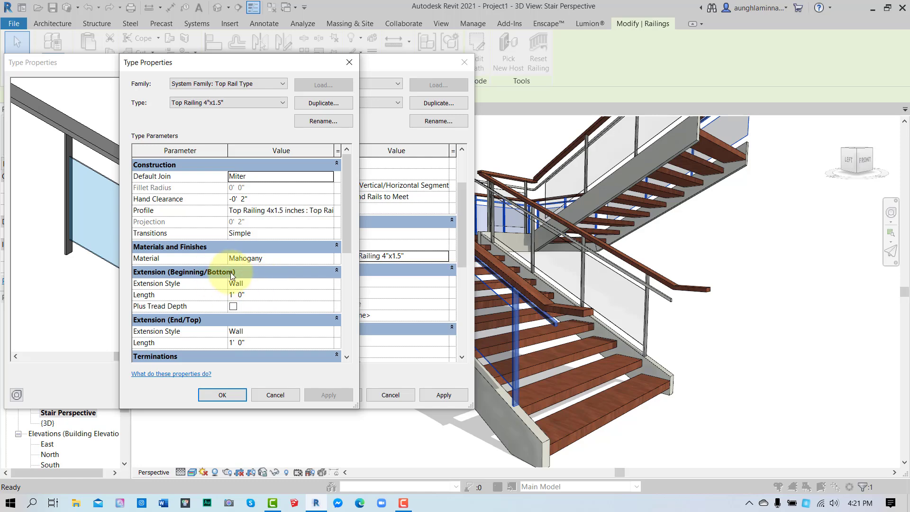
scroll(226, 320, "down", 2)
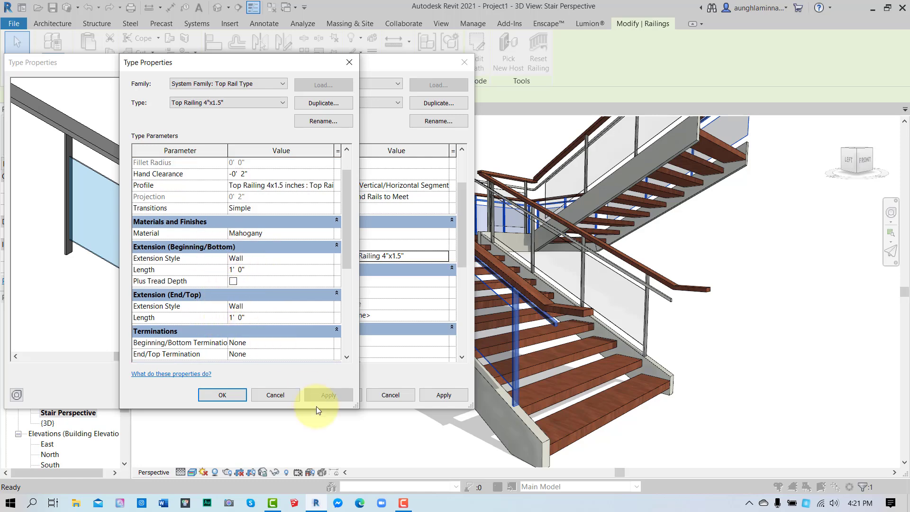
left_click(230, 397)
left_click(443, 396)
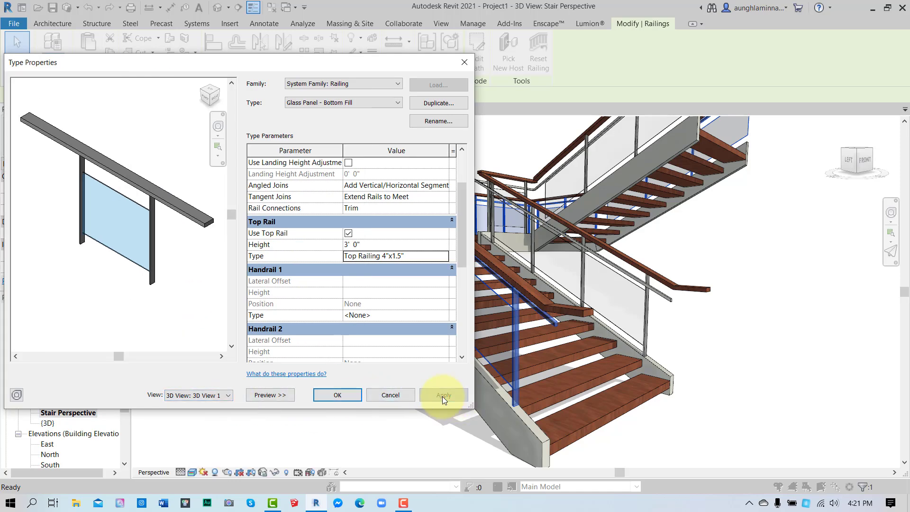
left_click(340, 400)
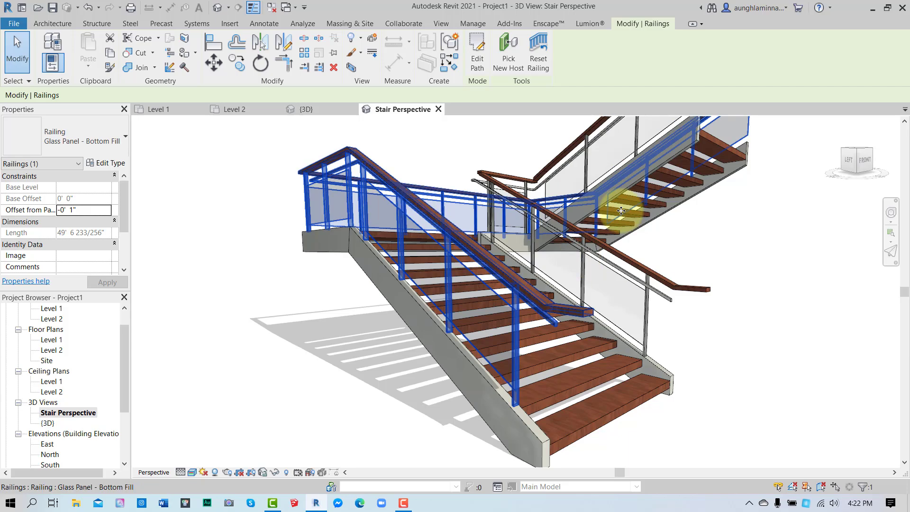
- Inspect the railing's top rail extensions at both ends of the stair and clear the selection
middle_click_drag(618, 209, 711, 193)
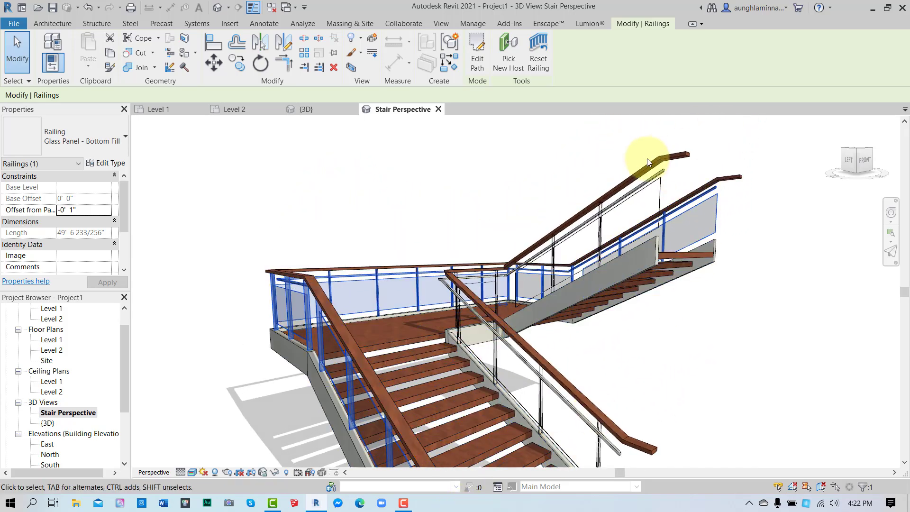
scroll(402, 426, "up", 1)
middle_click_drag(401, 425, 428, 284)
scroll(331, 379, "down", 2)
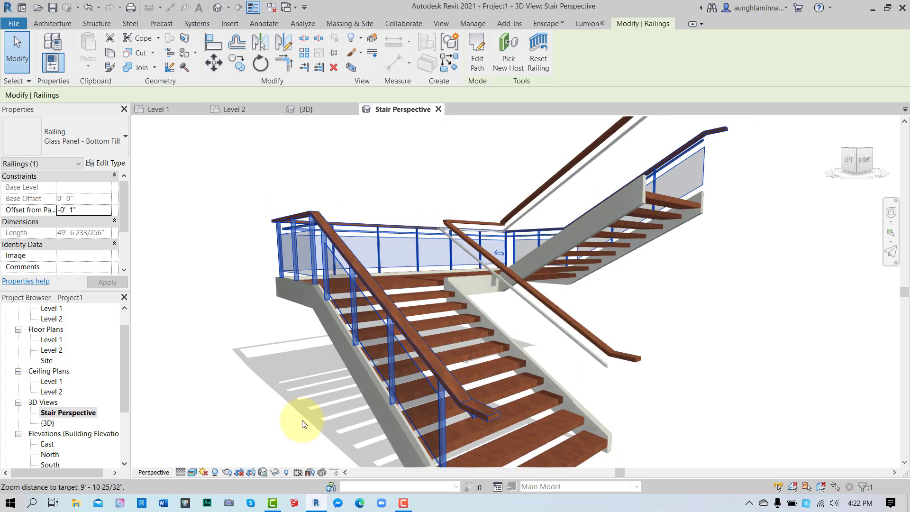
middle_click_drag(300, 422, 416, 325)
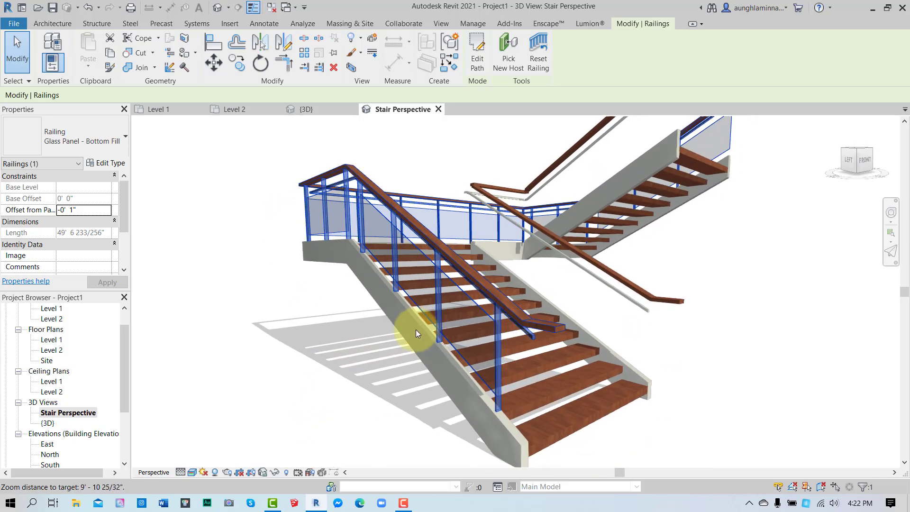
left_click(331, 414)
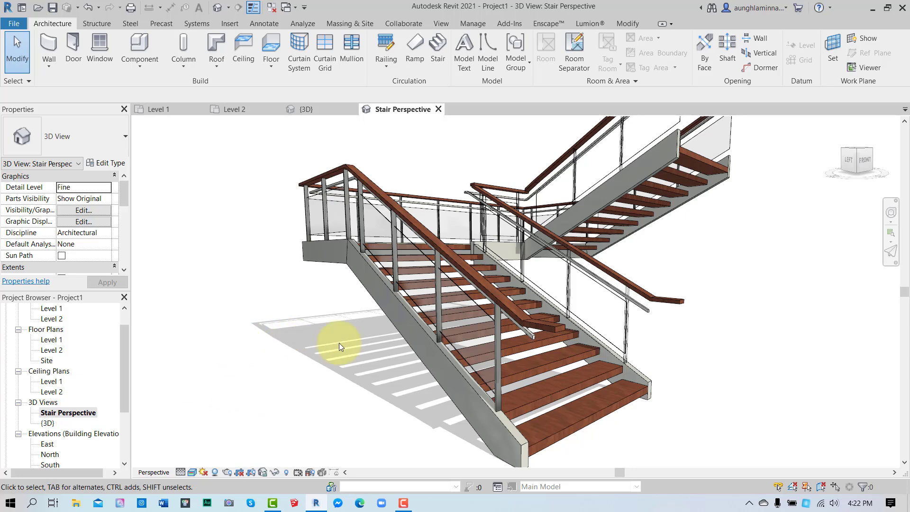
scroll(340, 343, "down", 2)
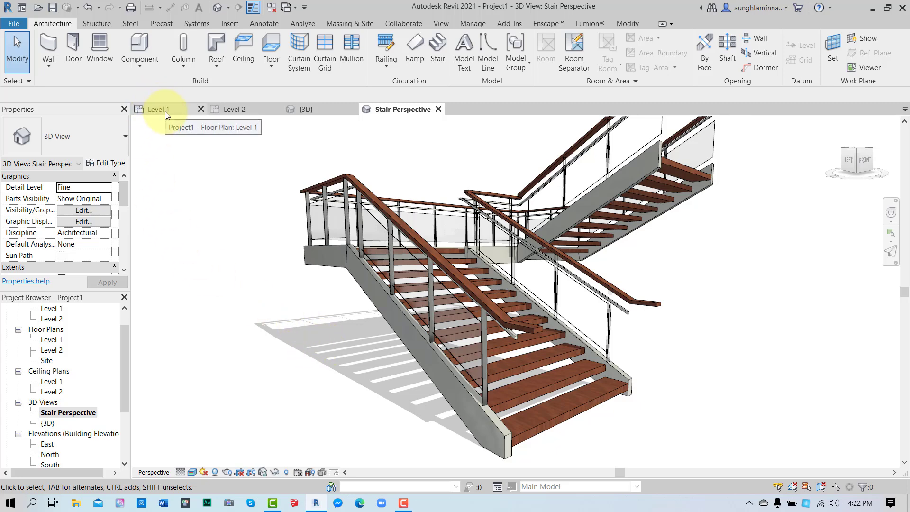
- Close the Level 1, Level 2 and {3D} views and open the Level 1 floor plan
left_click(201, 110)
left_click(201, 109)
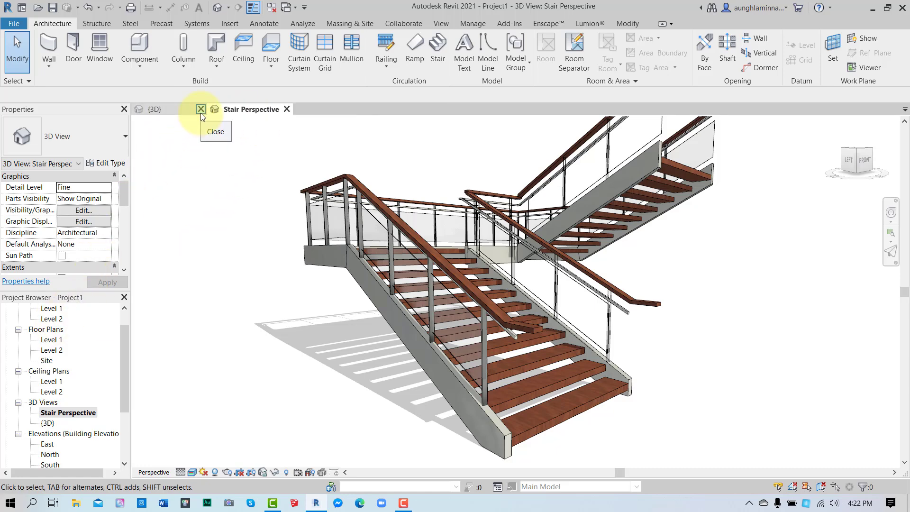
left_click(201, 110)
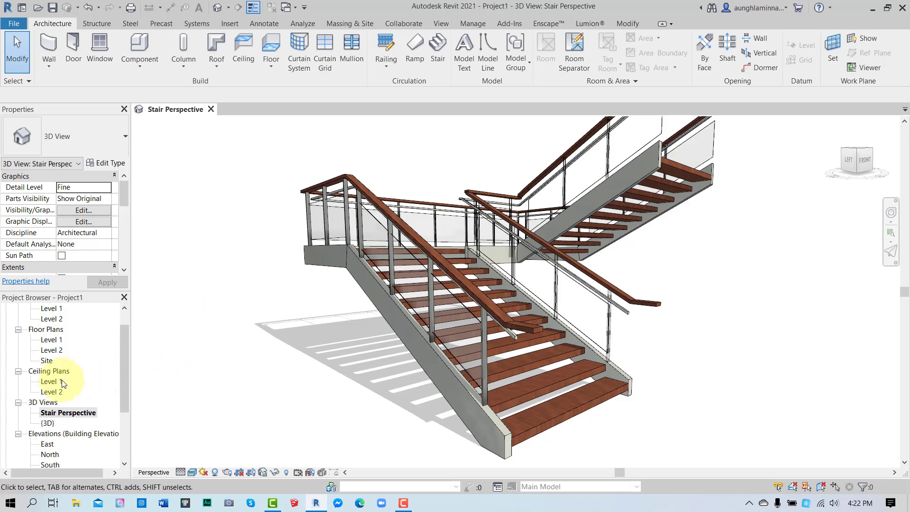
double_click(51, 340)
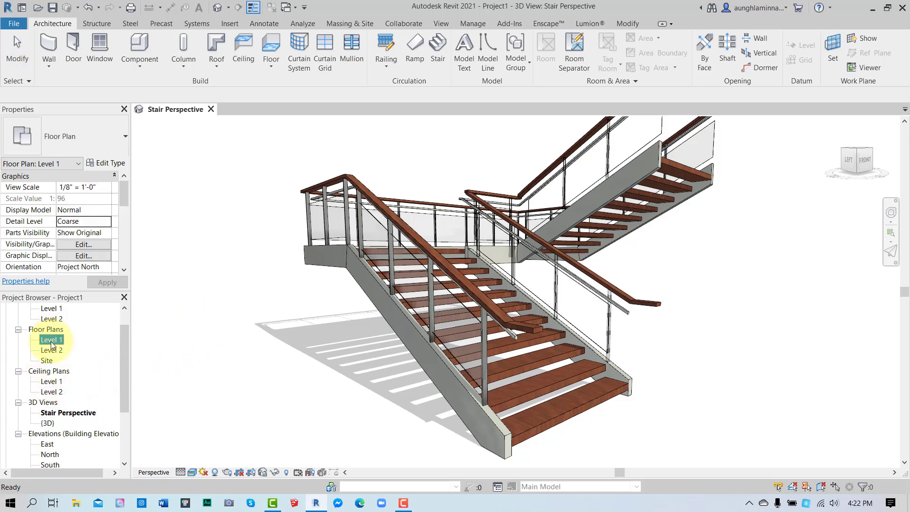
scroll(446, 298, "up", 6)
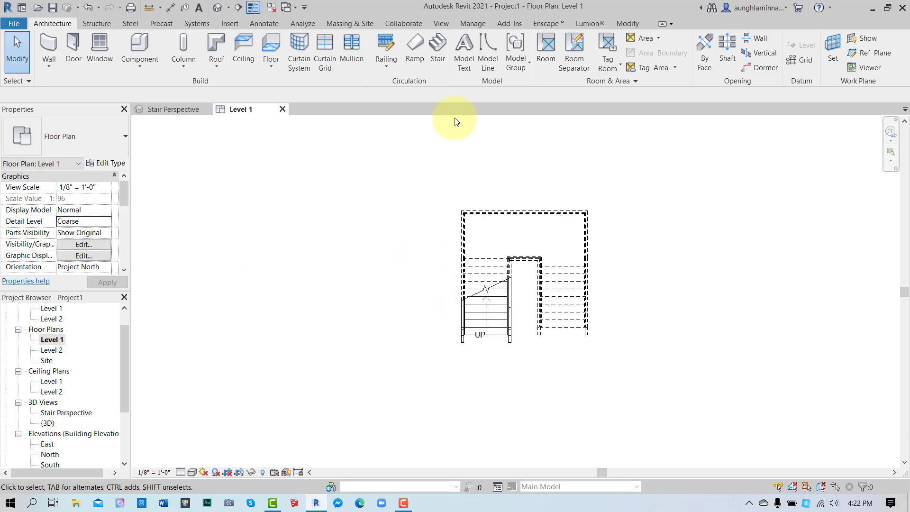
- Create a rectangular floor about 44' 6" by 25' 6" around the stair on Level 1, dismissing the save reminder without saving
left_click(272, 47)
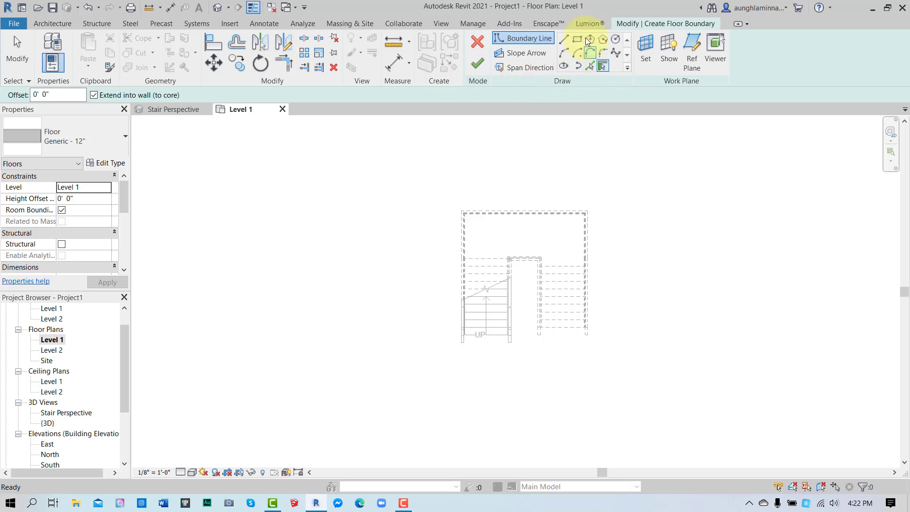
left_click(578, 40)
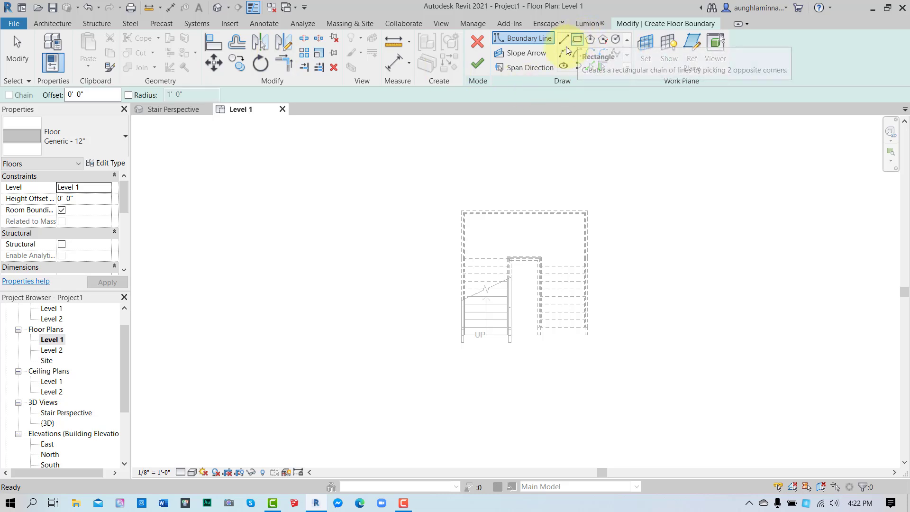
left_click(343, 177)
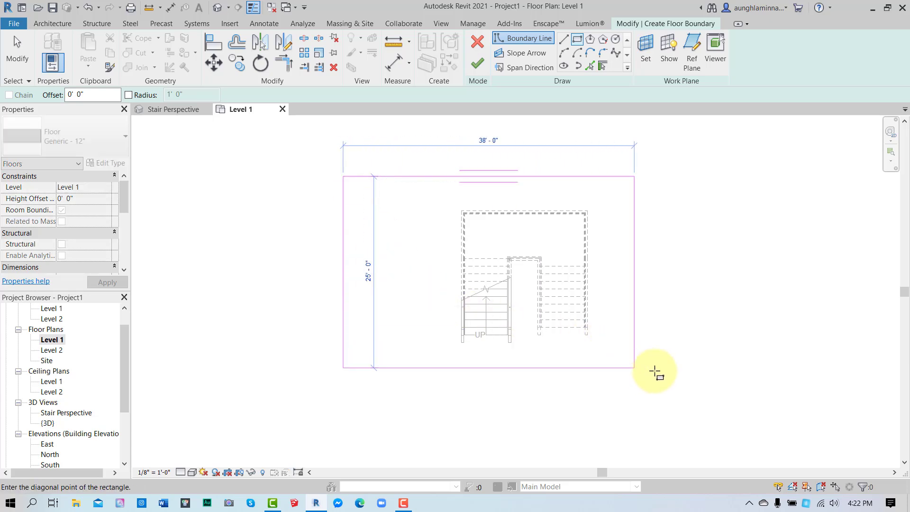
left_click(685, 372)
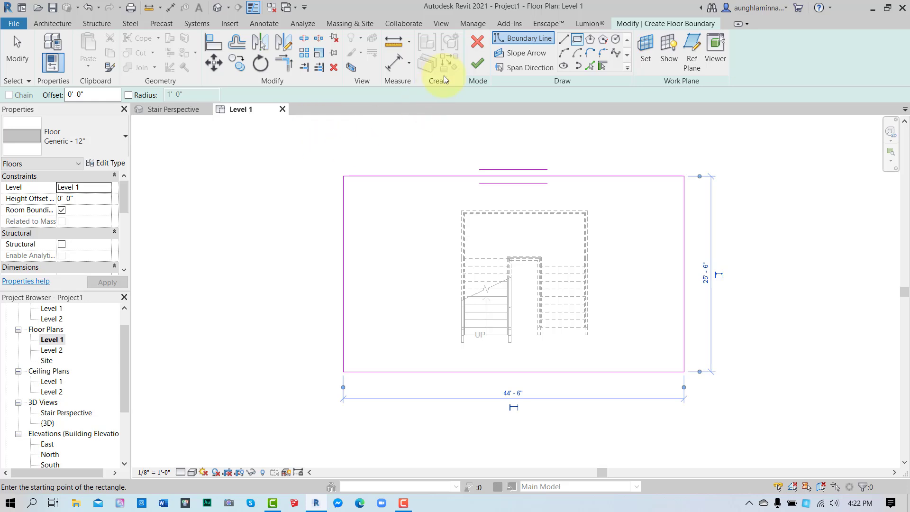
left_click(473, 65)
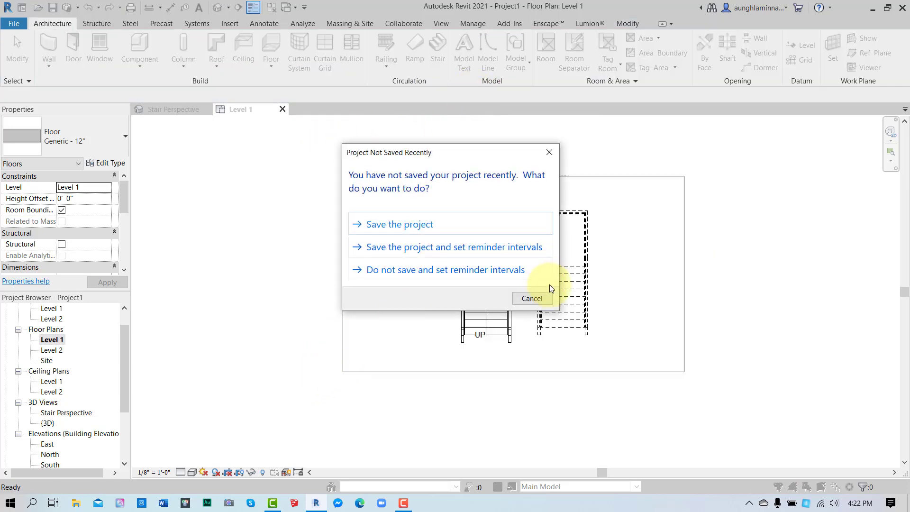
left_click(539, 299)
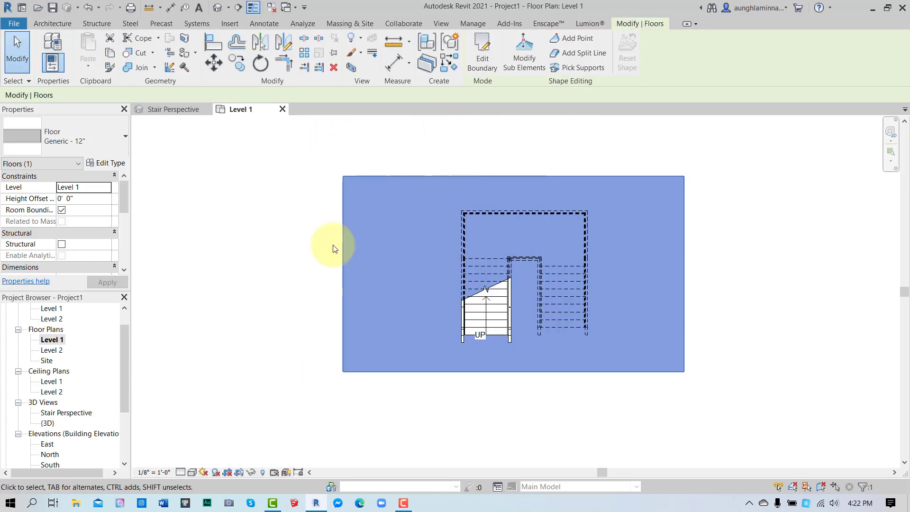
left_click(274, 293)
- Open the Level 2 floor plan with the whole stair in sight
scroll(433, 372, "up", 4)
middle_click_drag(465, 349, 456, 395)
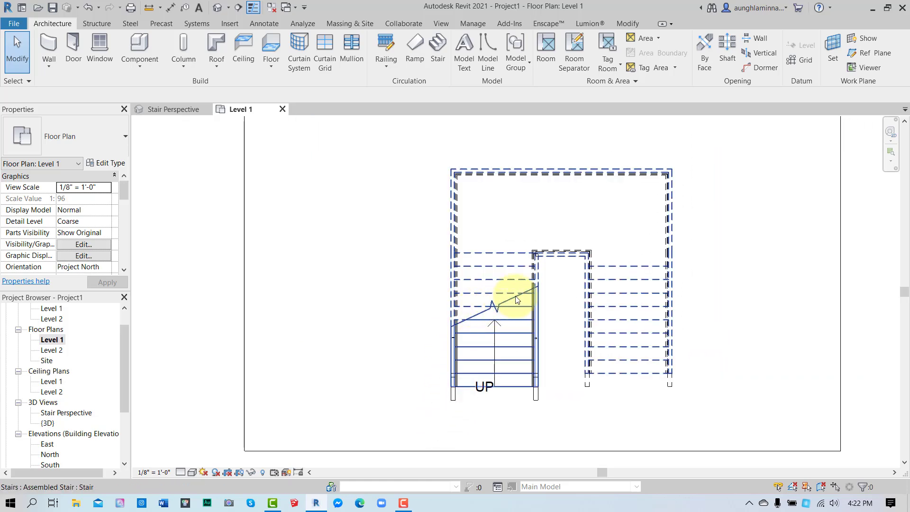
scroll(474, 339, "down", 2)
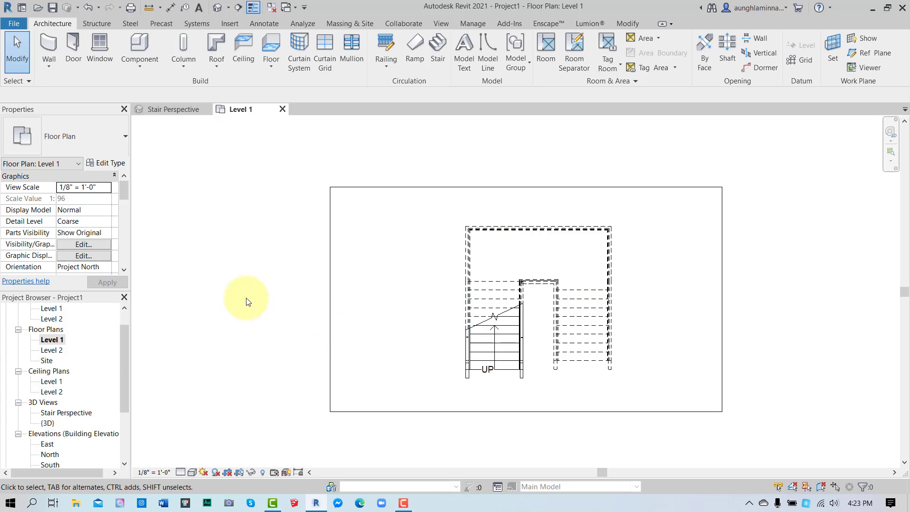
double_click(62, 353)
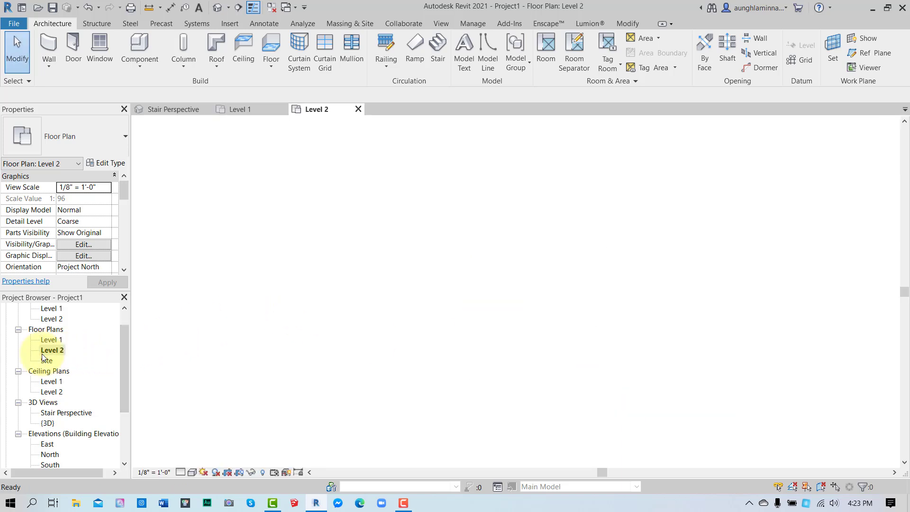
scroll(356, 304, "up", 1)
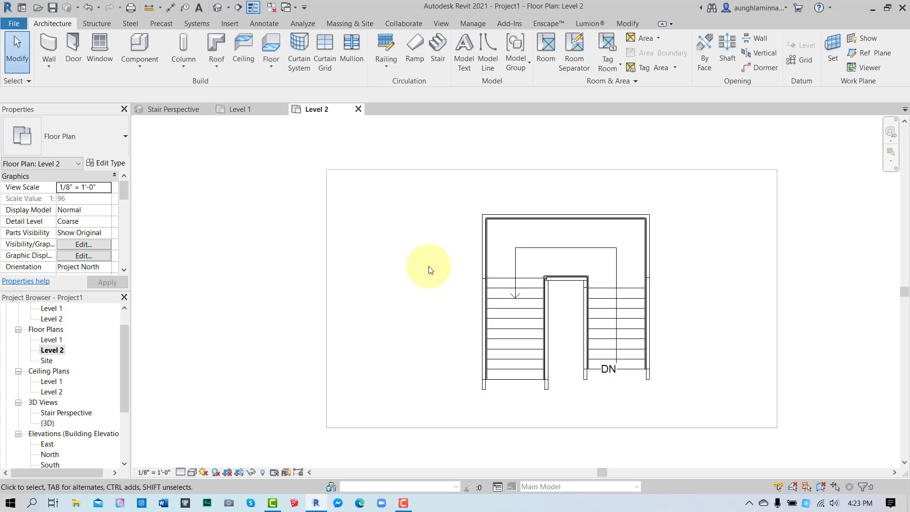
- Switch the Level 2 plan's underlay base level to None and set it back to Level 1
scroll(83, 232, "down", 2)
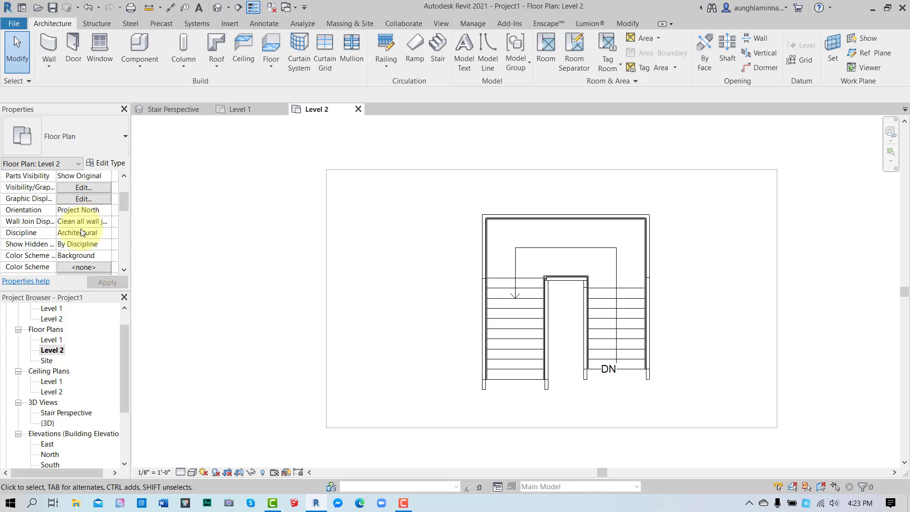
scroll(83, 233, "down", 3)
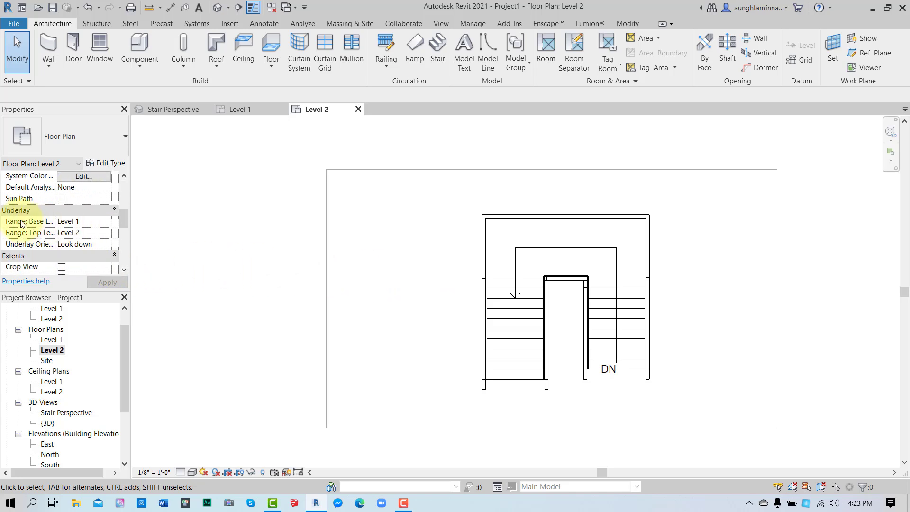
left_click(107, 222)
left_click(76, 233)
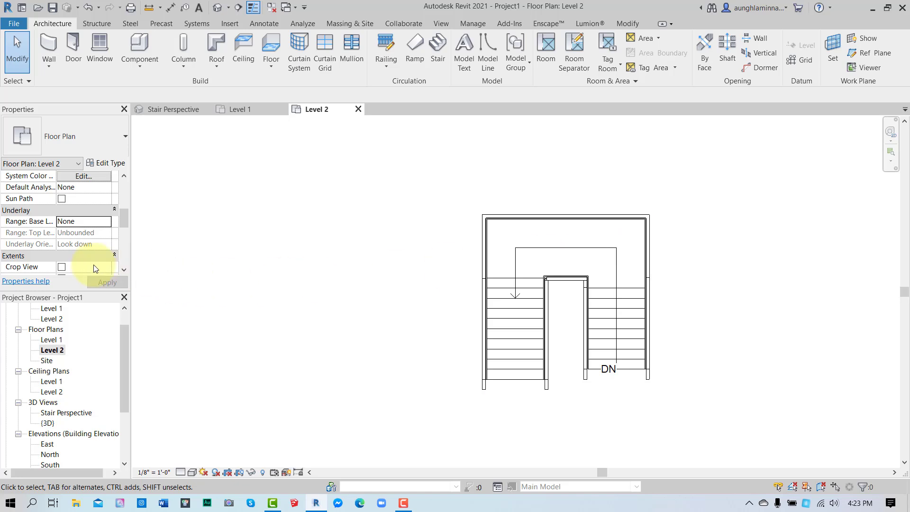
left_click(106, 221)
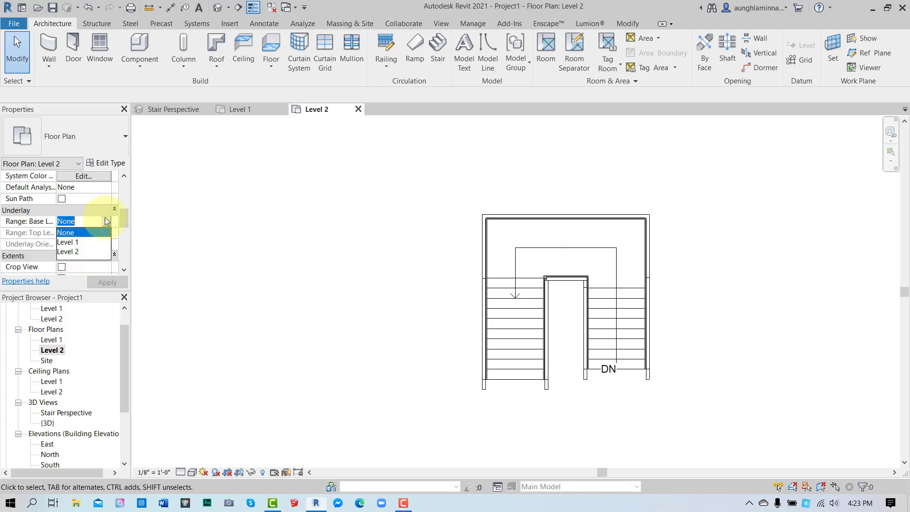
left_click(76, 242)
left_click(113, 284)
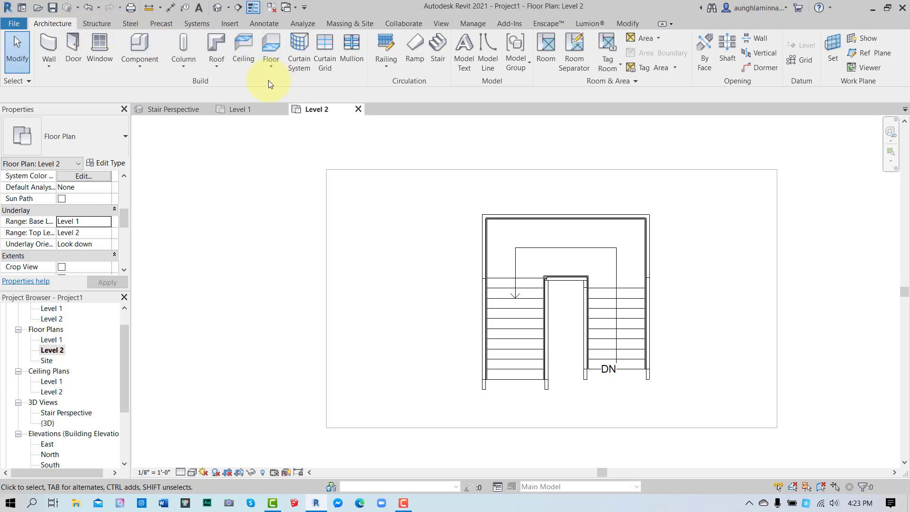
- Start a floor on Level 2 and sketch its rectangular boundary over the Level 1 floor outline, 44' 6" by 25' 6"
left_click(270, 48)
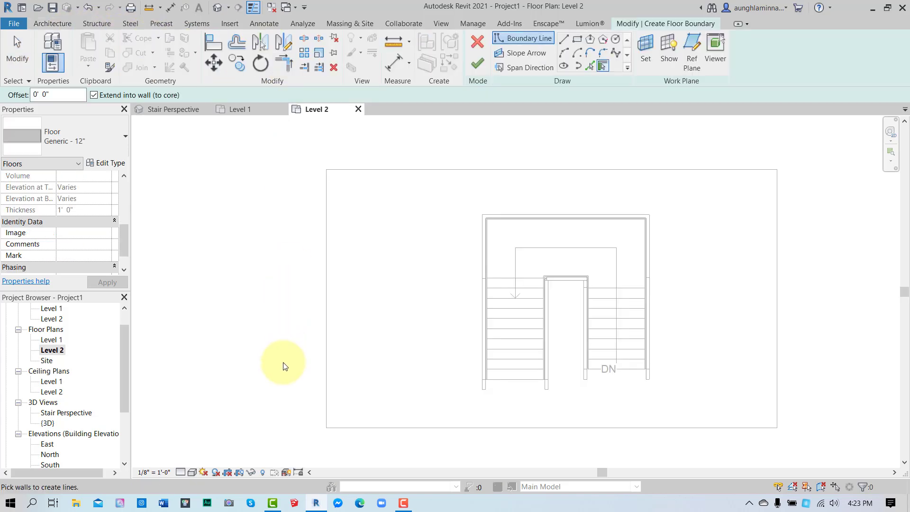
left_click(575, 40)
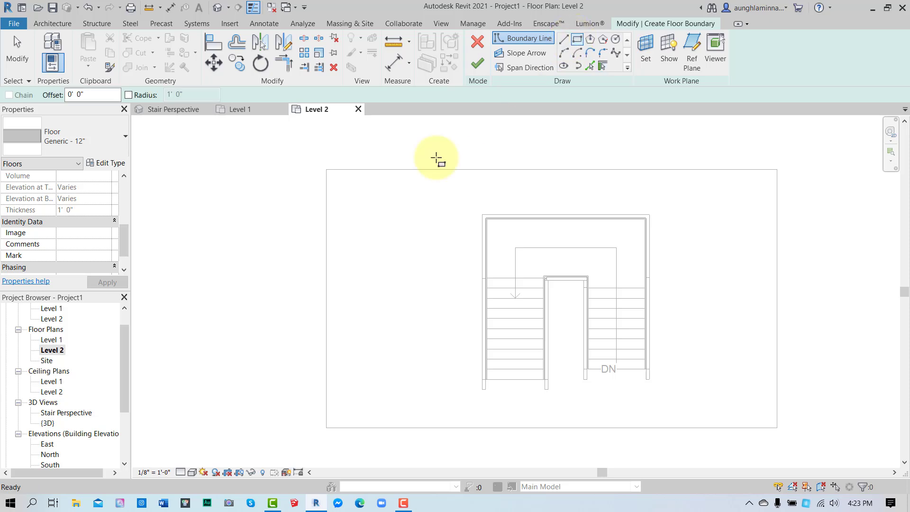
left_click(334, 176)
left_click(776, 428)
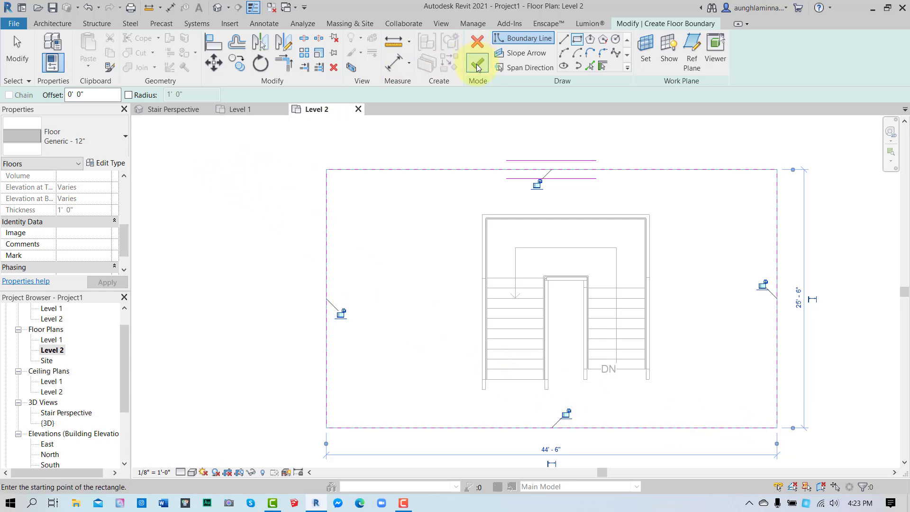
scroll(559, 374, "up", 2)
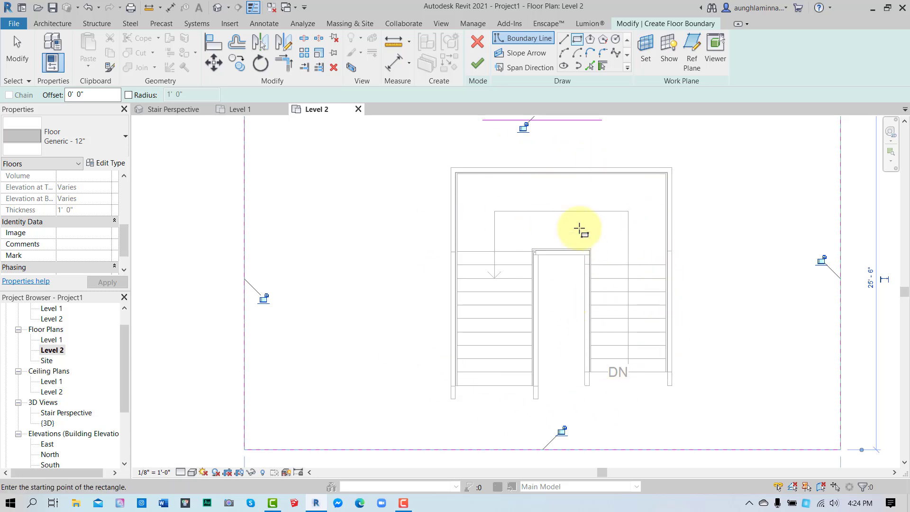
key("Escape")
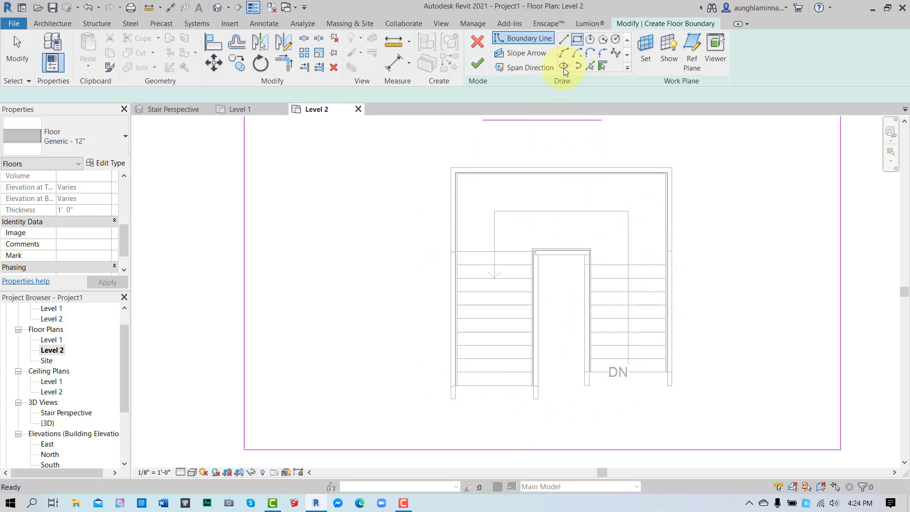
- Sketch an inner rectangular stair opening about 16' 6" by 17' 6" around the stair and finish the Level 2 floor
left_click(451, 168)
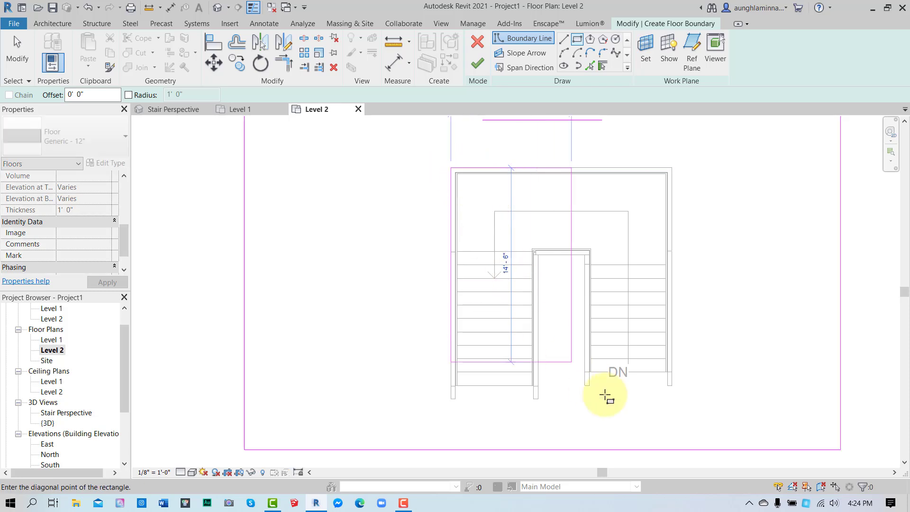
left_click(673, 403)
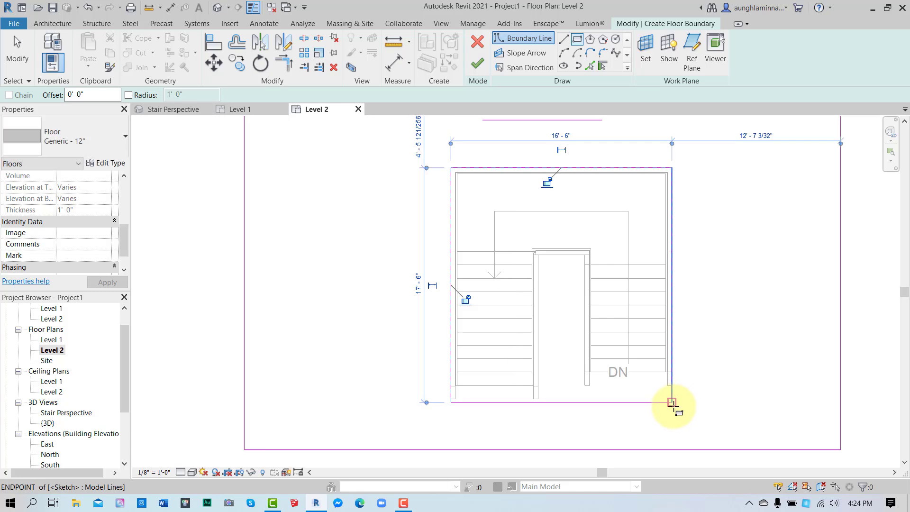
left_click(478, 64)
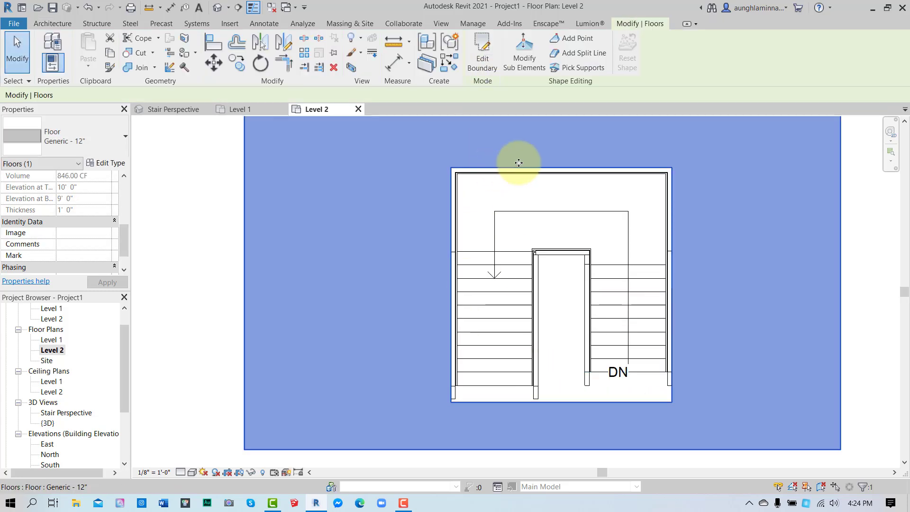
- Return to the Stair Perspective view and examine the stair with the lower and upper floors
left_click(174, 111)
left_click(238, 288)
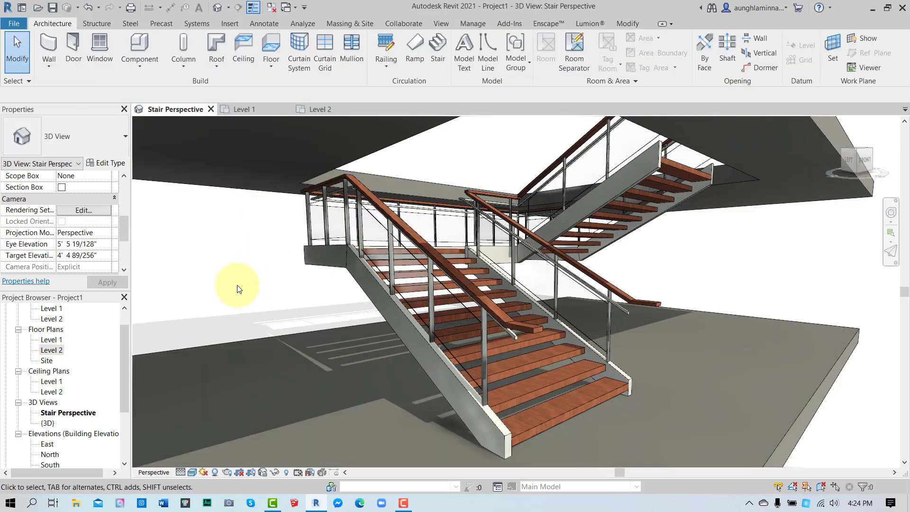
scroll(238, 288, "down", 2)
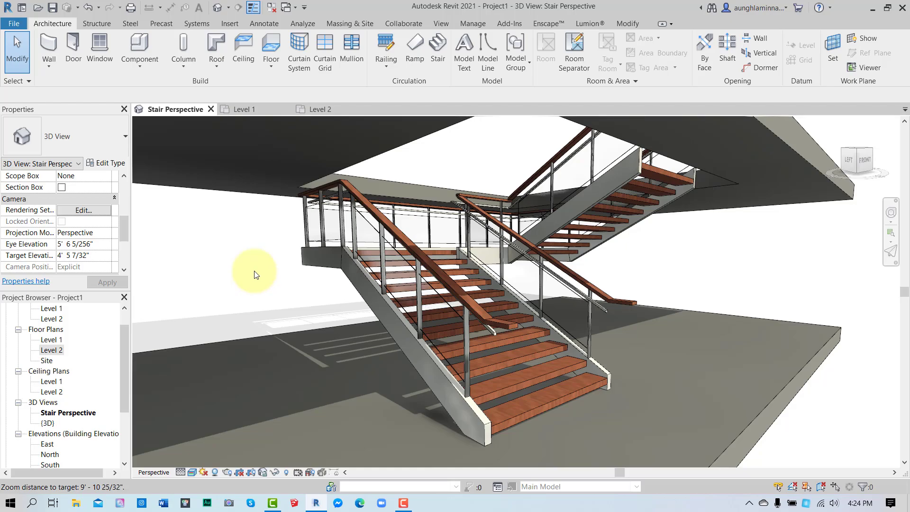
scroll(631, 226, "up", 4)
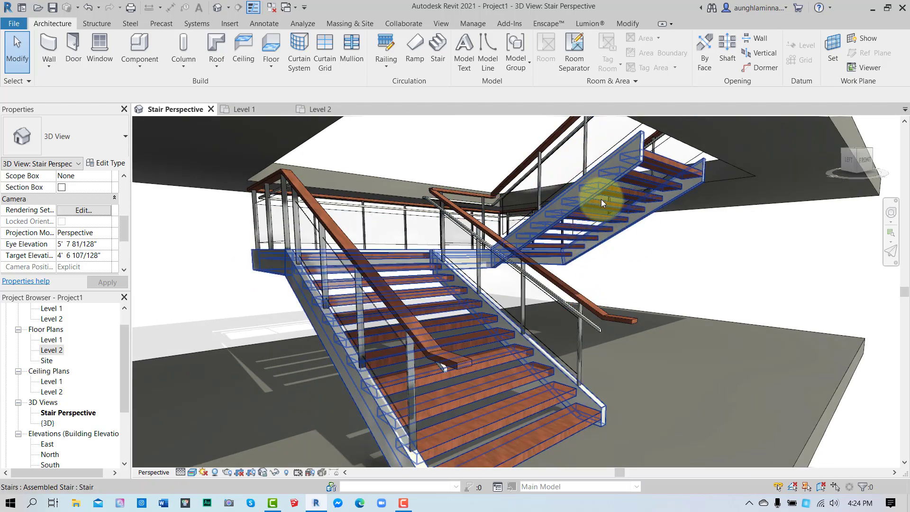
- Edit the Level 2 floor's boundary in plan, drawing a 6' 6" line along the stair's top riser and a 2' 3" line from its inner end to the opening's edge
scroll(612, 268, "down", 3)
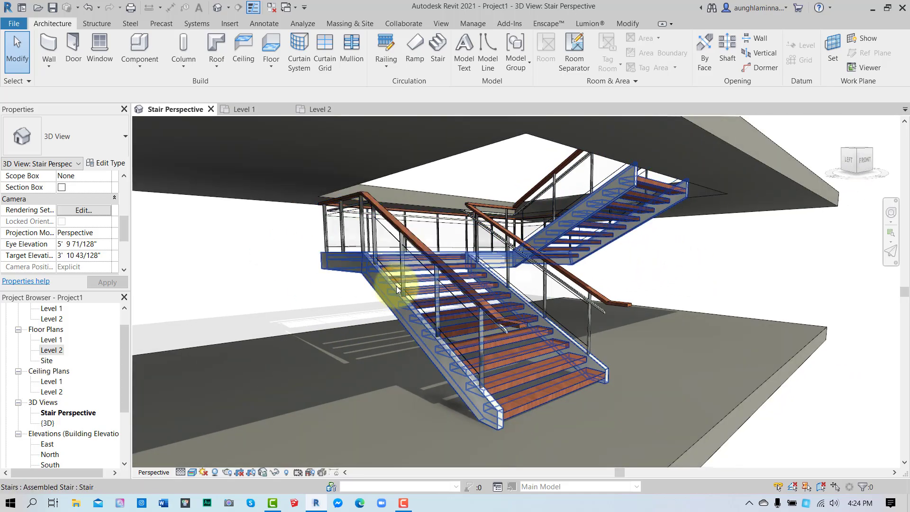
left_click(327, 109)
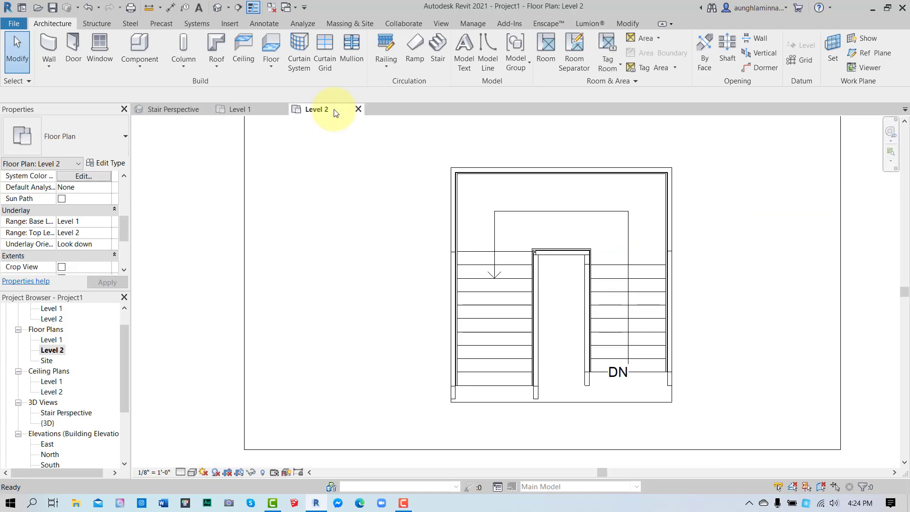
left_click(241, 276)
mouse_move(394, 506)
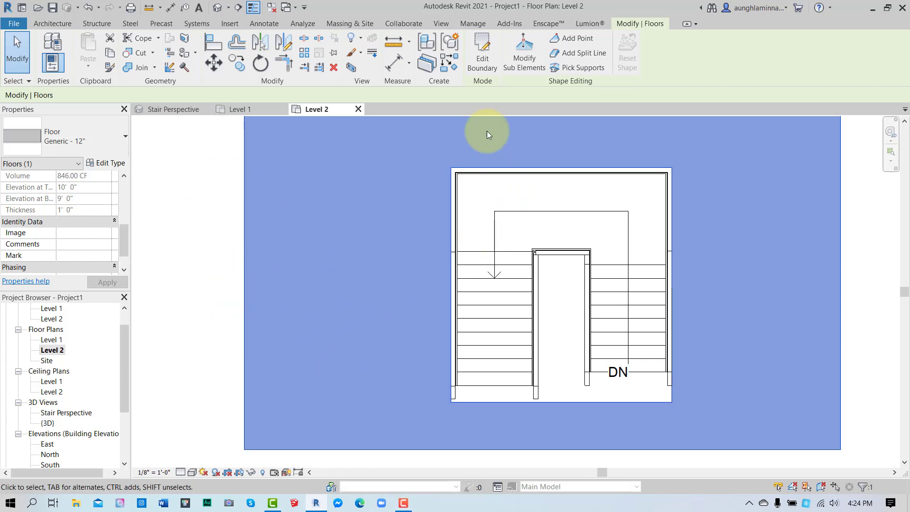
left_click(488, 62)
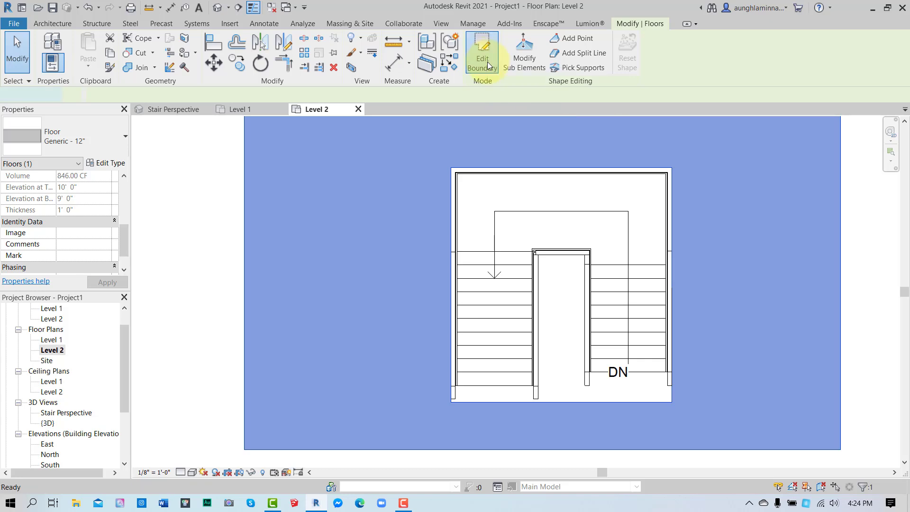
scroll(664, 409, "up", 3)
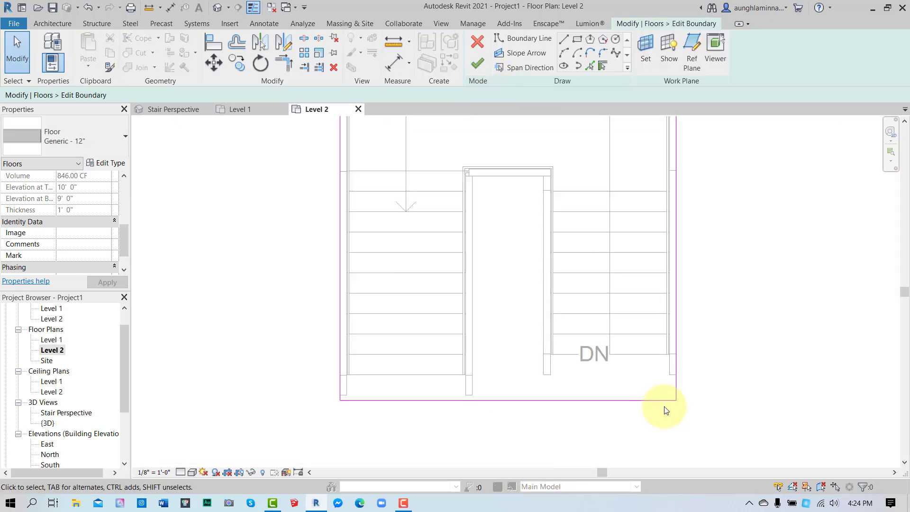
left_click(563, 40)
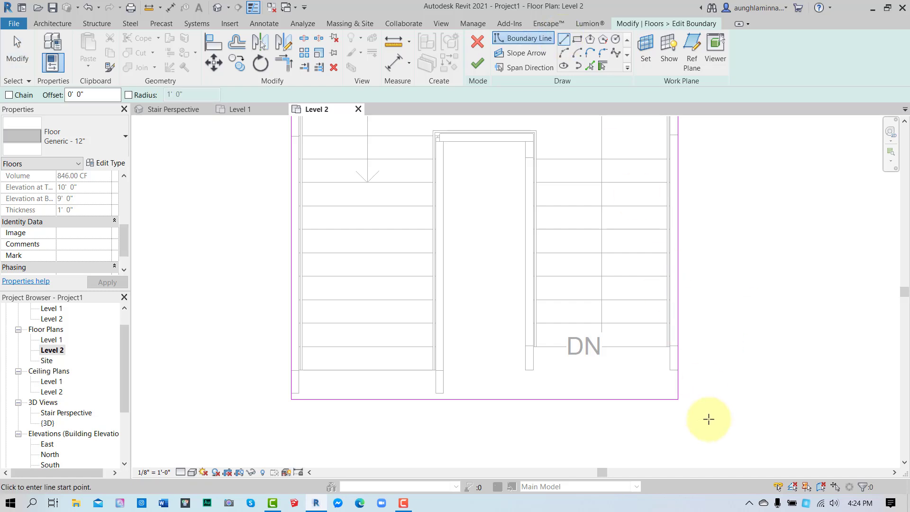
left_click(677, 369)
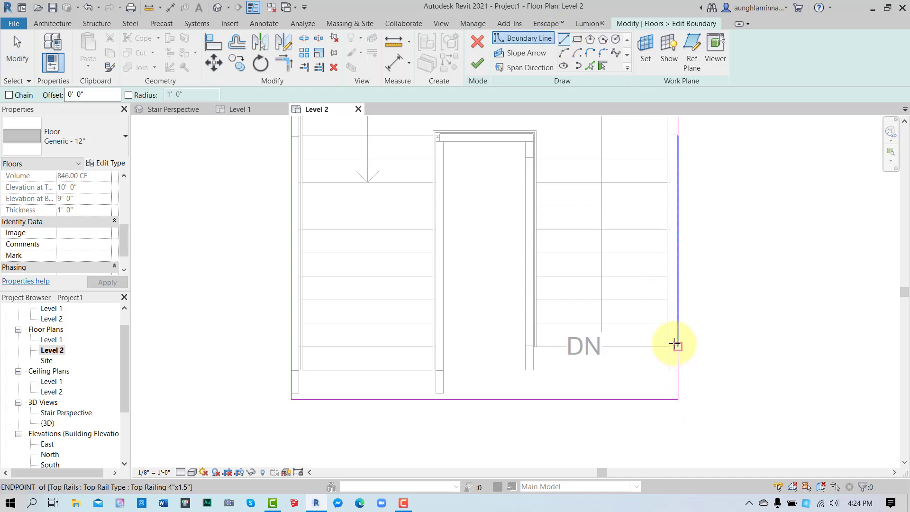
left_click(674, 346)
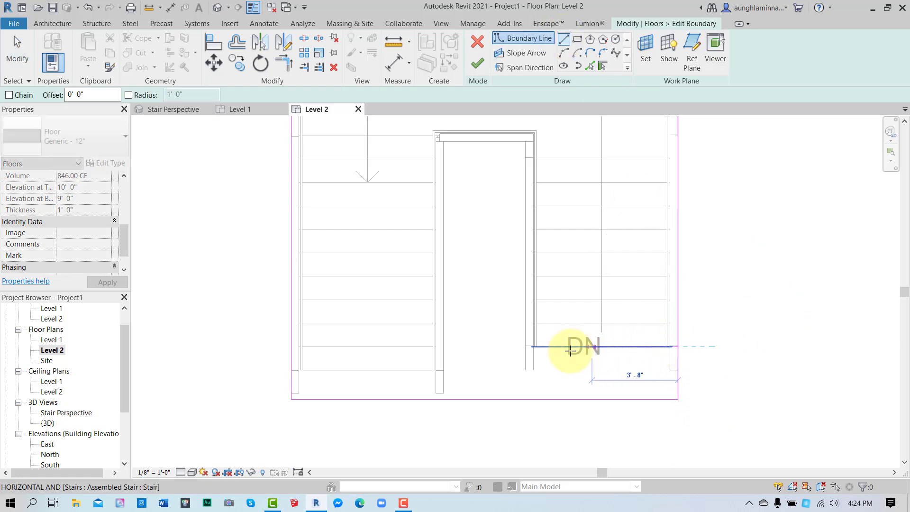
left_click(526, 348)
scroll(517, 394, "up", 3)
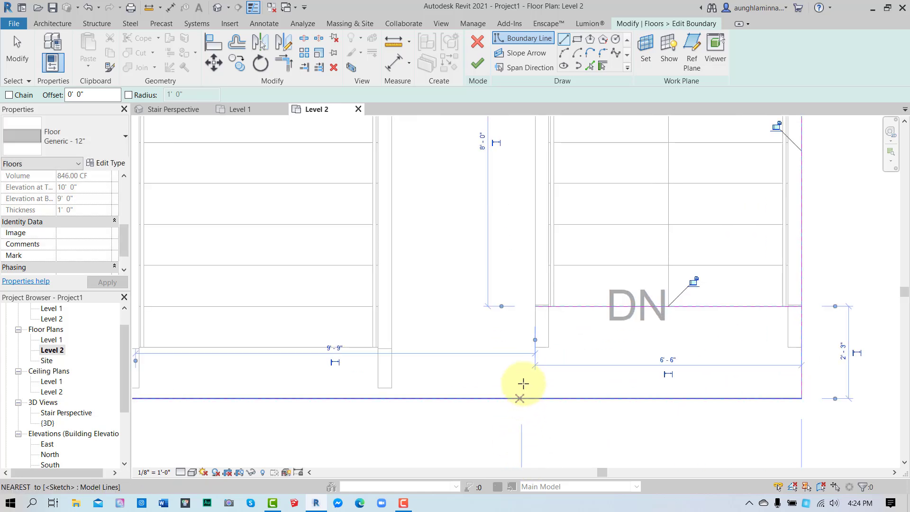
left_click(536, 305)
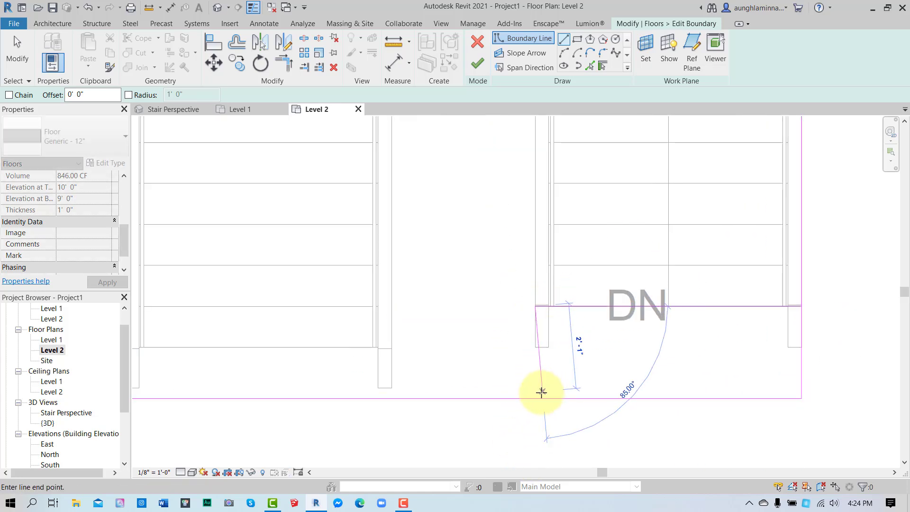
left_click(535, 399)
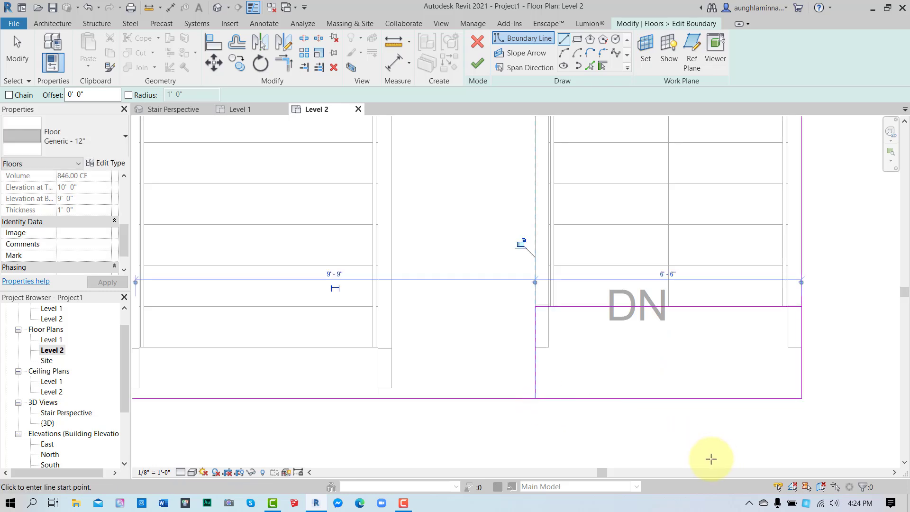
- Split the stair opening's front edge below the upper flight and trim it to a corner with the new 2' 3" line
left_click(285, 63)
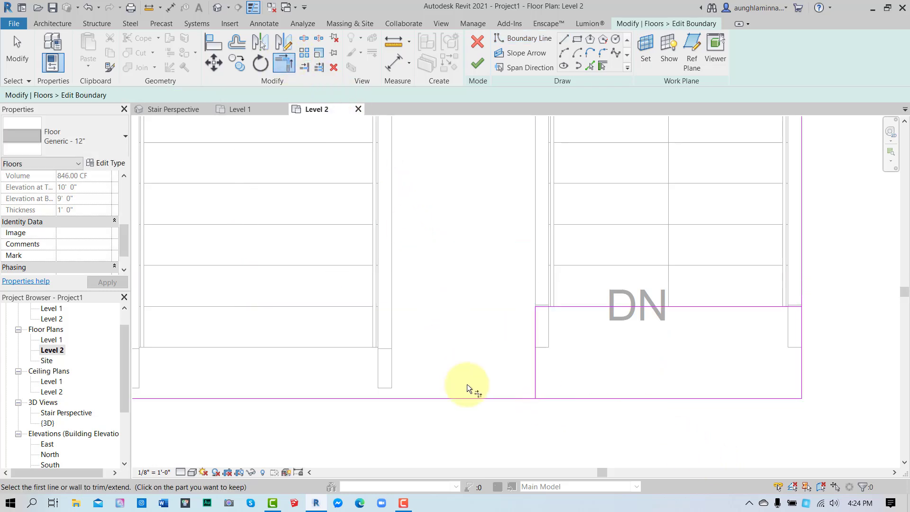
left_click(303, 39)
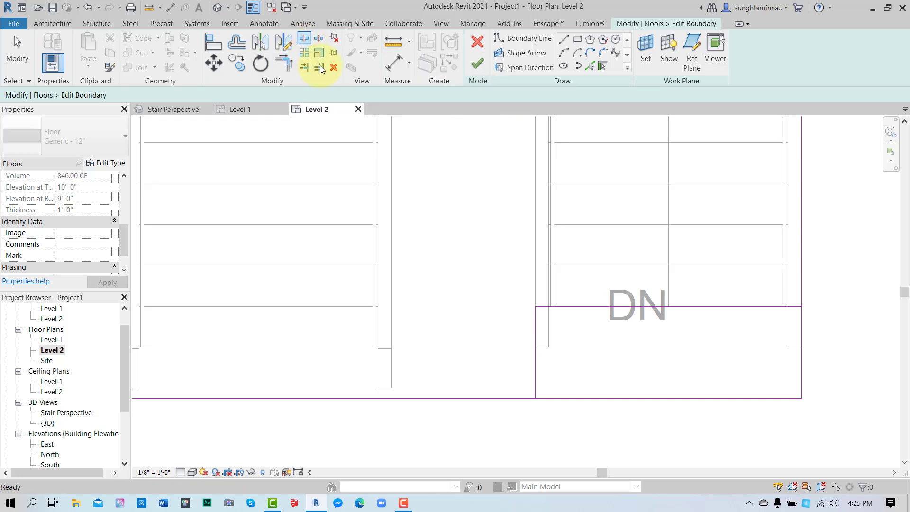
left_click(641, 398)
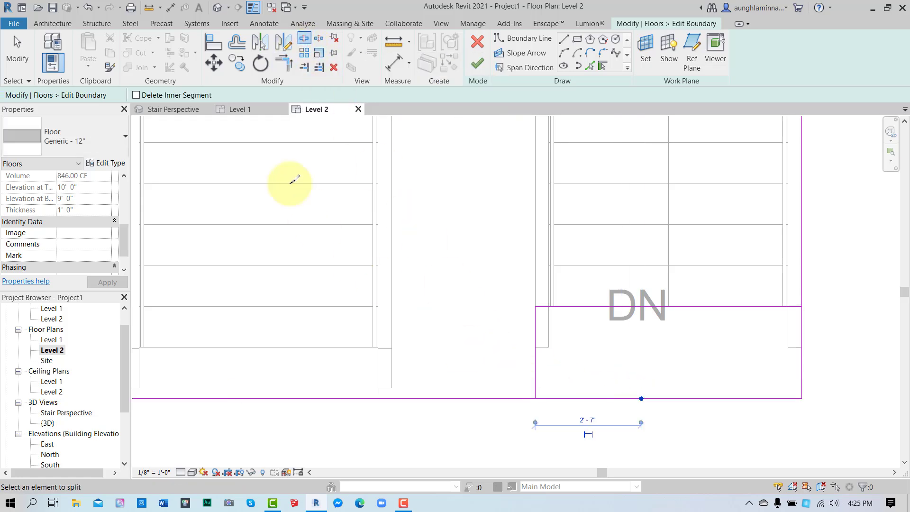
left_click(282, 64)
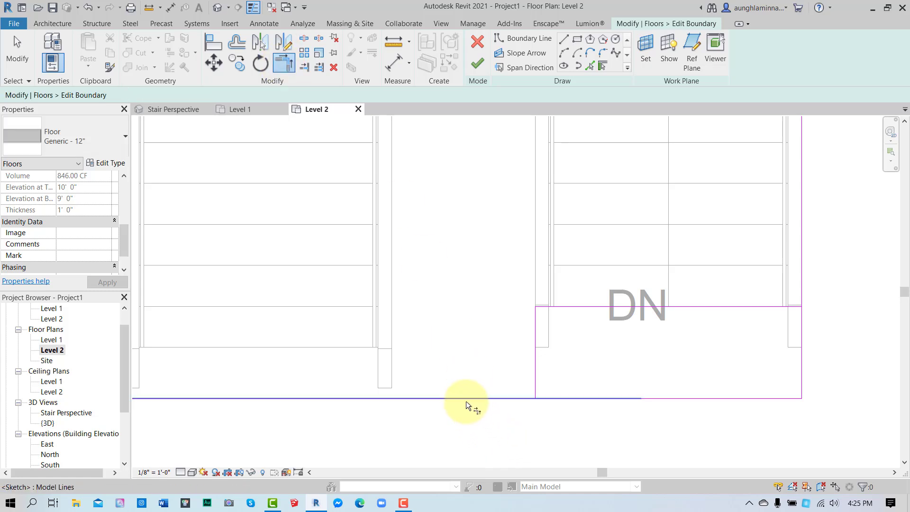
left_click(495, 399)
left_click(534, 381)
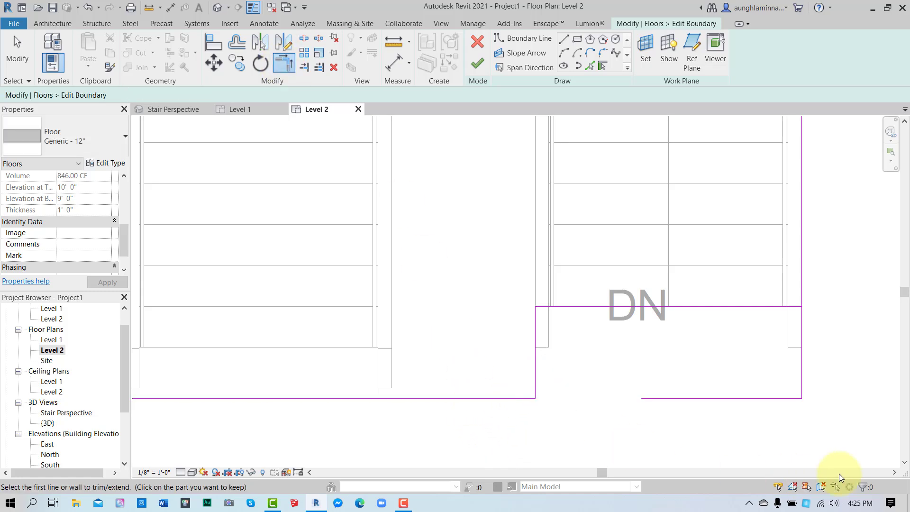
left_click(761, 311)
left_click(803, 347)
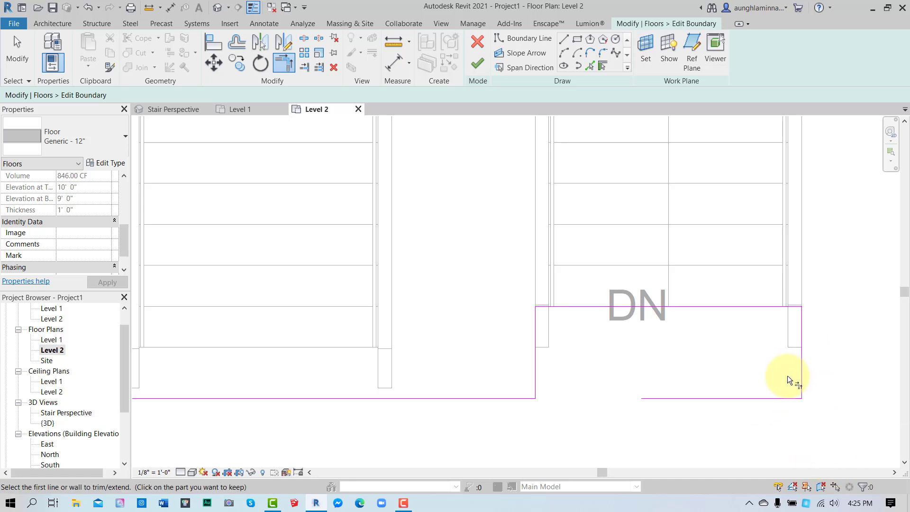
key("ctrl+z")
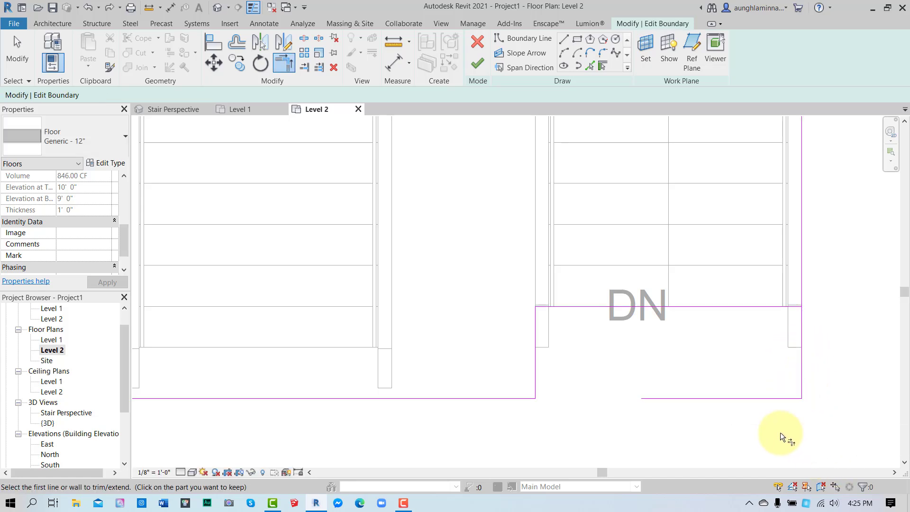
left_click(14, 52)
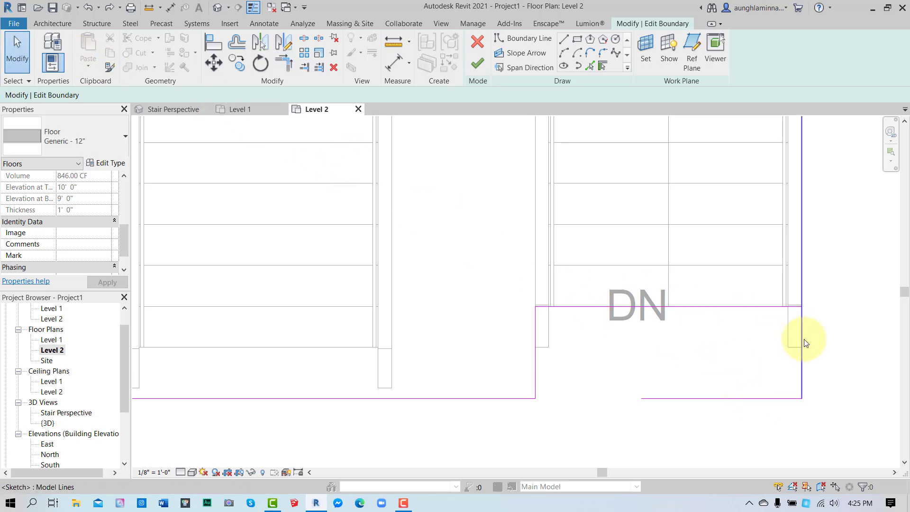
left_click(757, 399)
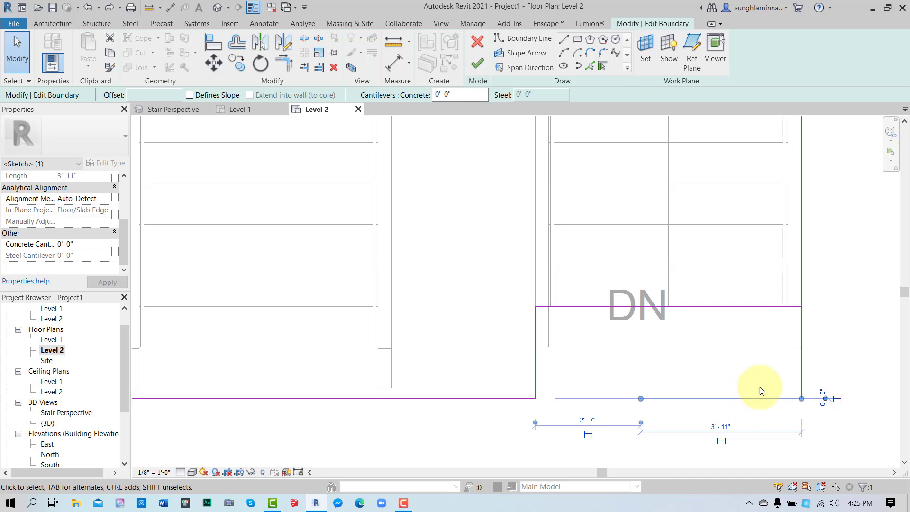
key("Escape")
- Trim the line along the top riser and the opening's outer side edge to a corner, and finish the Level 2 floor
middle_click_drag(815, 285, 790, 358)
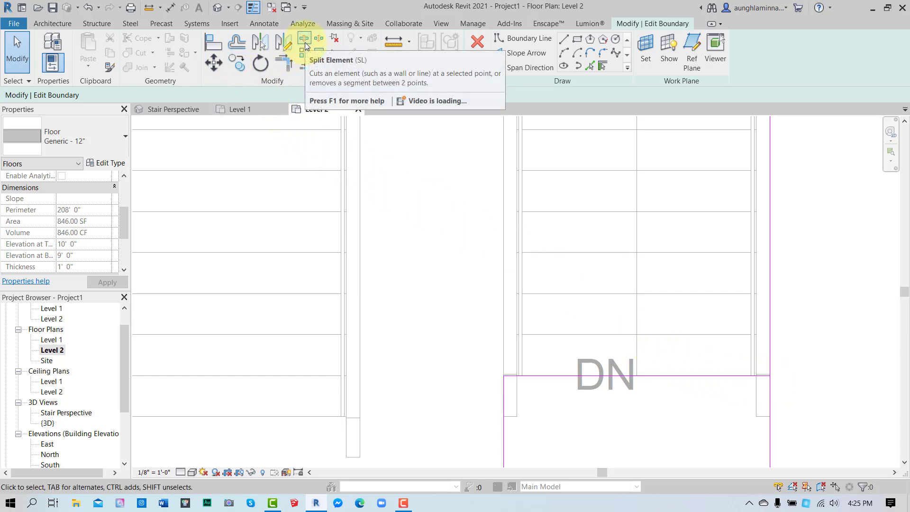
left_click(283, 61)
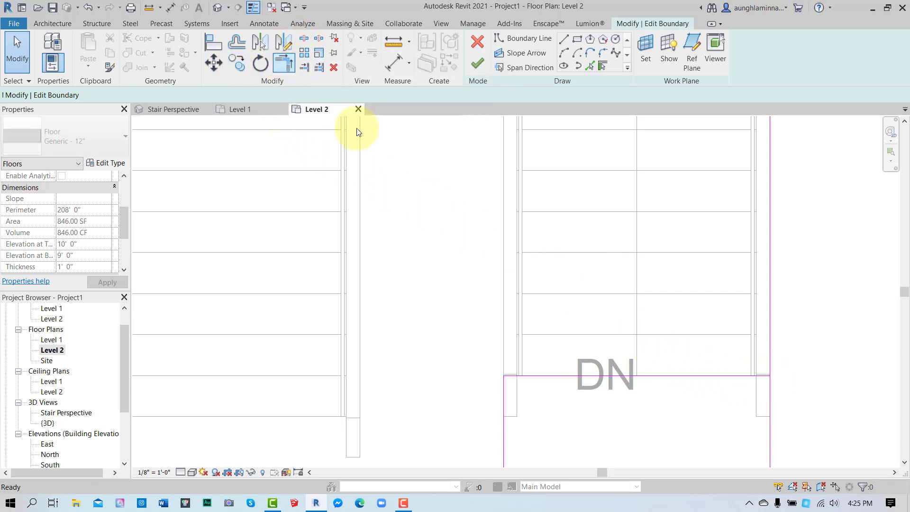
left_click(673, 375)
left_click(768, 351)
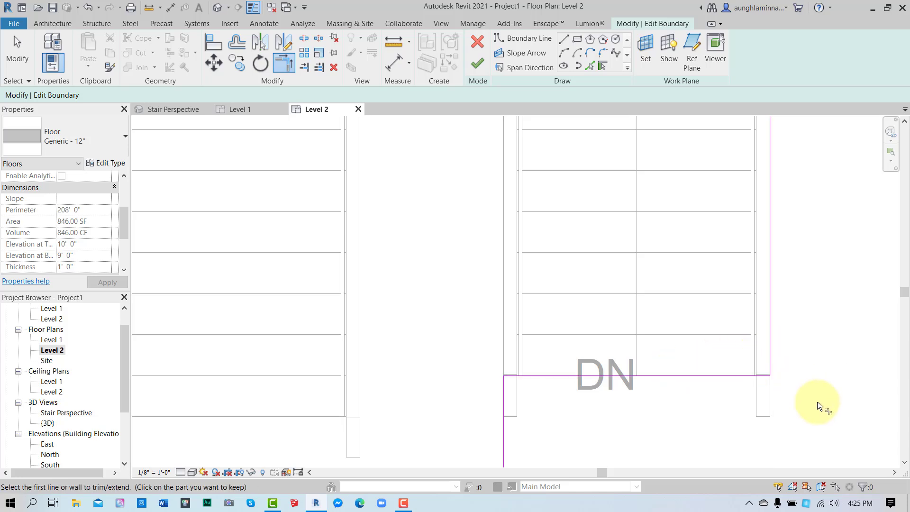
scroll(635, 419, "down", 3)
middle_click_drag(552, 411, 594, 336)
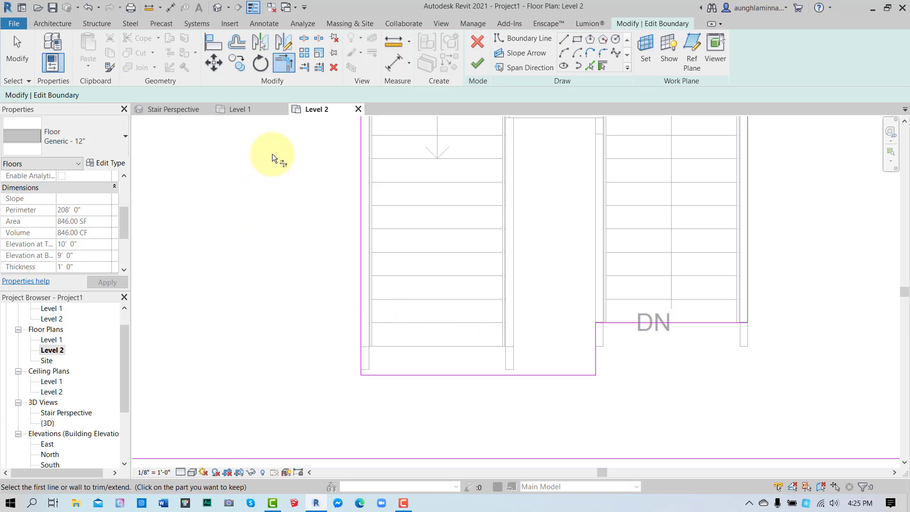
scroll(446, 187, "down", 4)
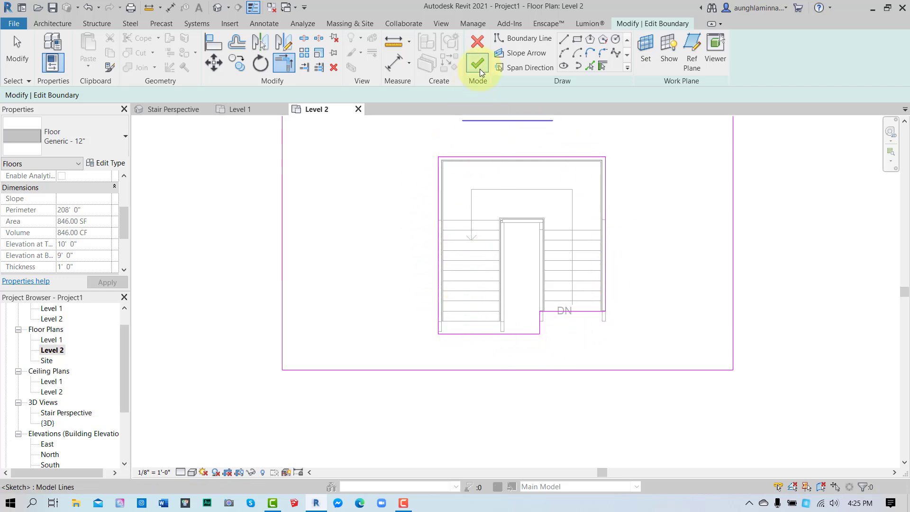
left_click(478, 65)
- Return to the Stair Perspective view and examine the stair opening and top landing edge from below, above and in top view
left_click(178, 109)
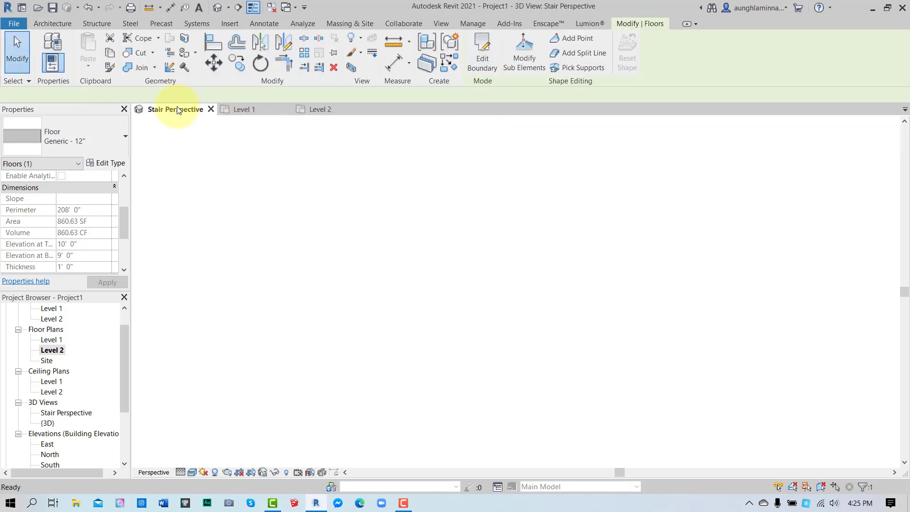
left_click(247, 227)
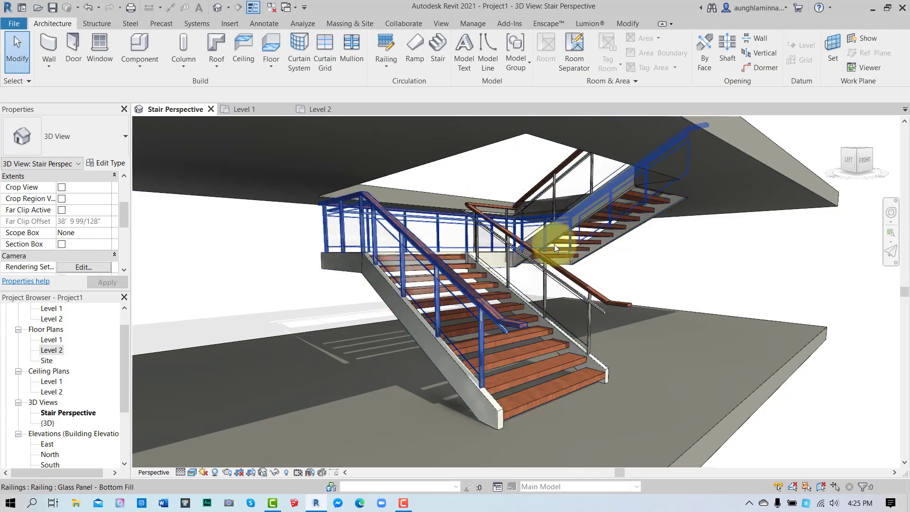
scroll(698, 397, "down", 3)
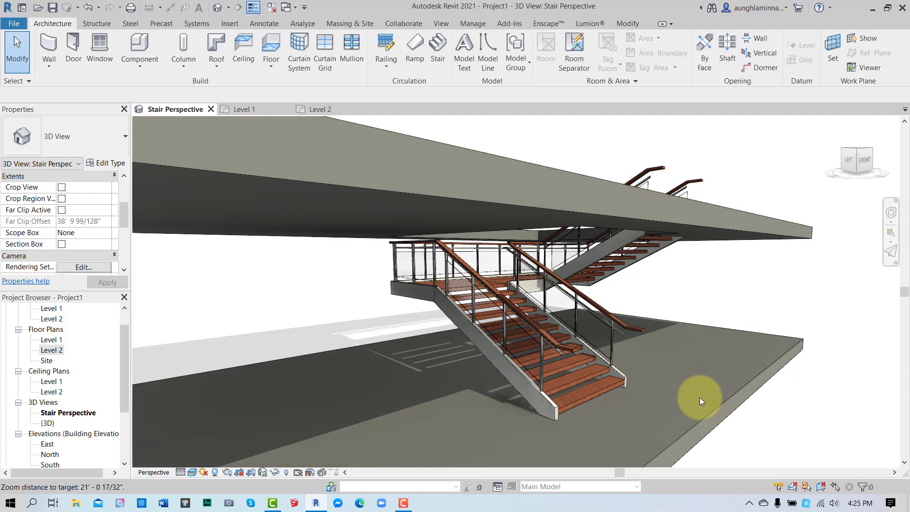
middle_click_drag(684, 381, 575, 417, "shift")
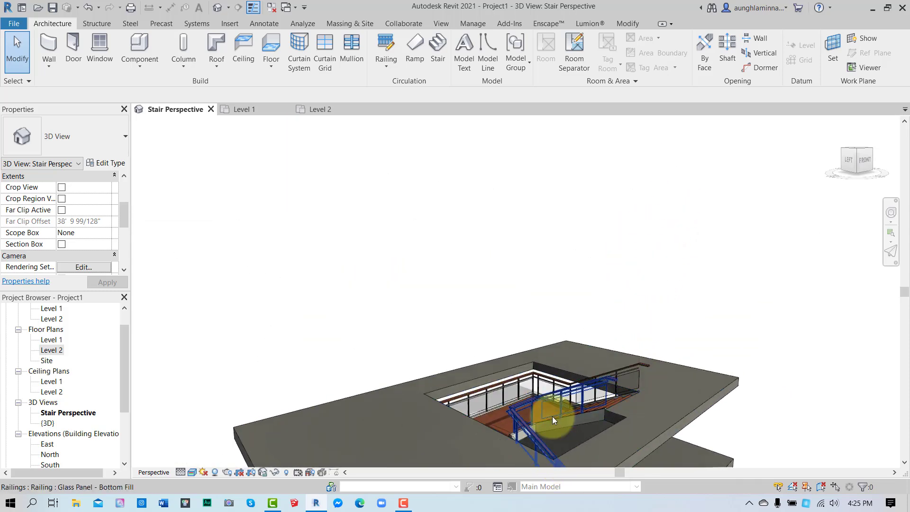
scroll(552, 416, "up", 2)
scroll(553, 416, "down", 2)
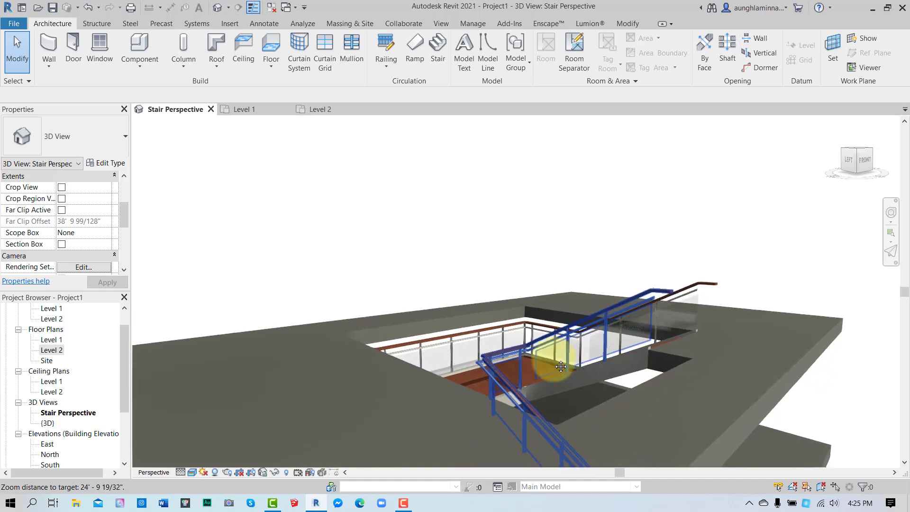
left_click(857, 152)
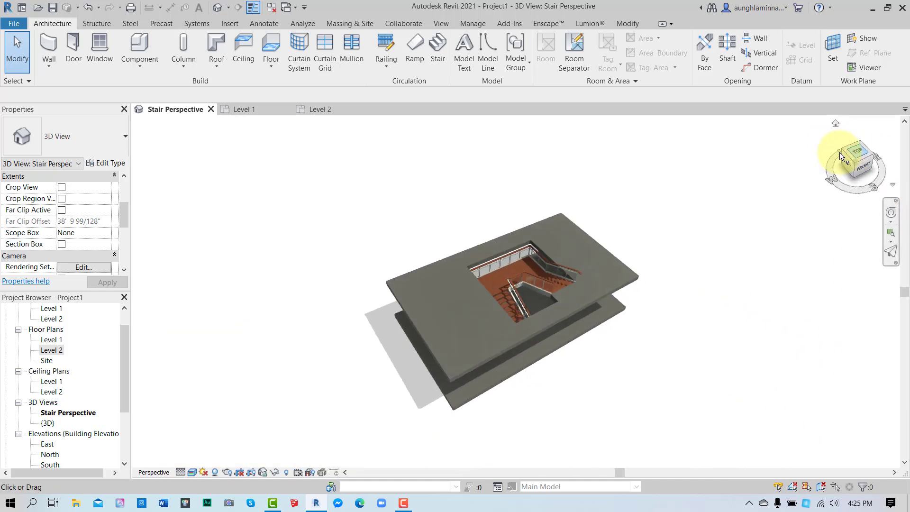
scroll(543, 321, "up", 4)
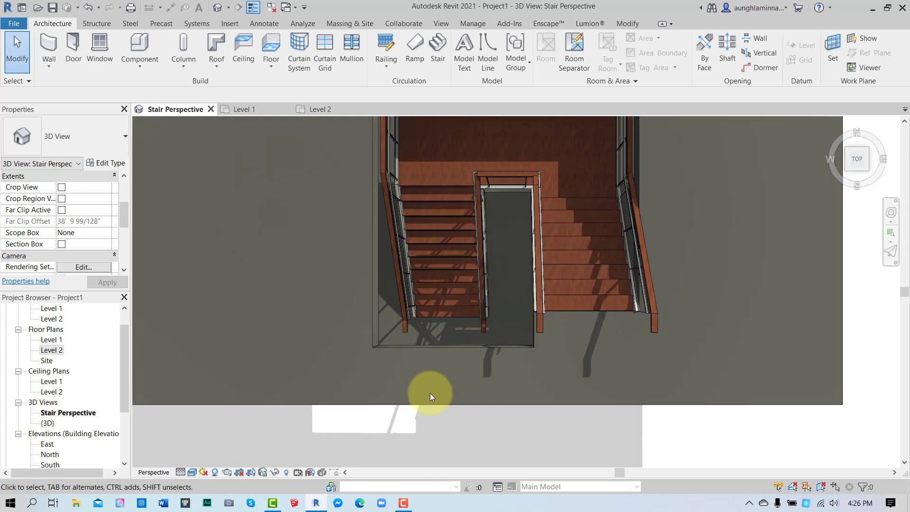
- Edit the Level 2 floor's boundary in plan, drawing a line from the top riser's inner end across to the opening's opposite side edge
left_click(409, 412)
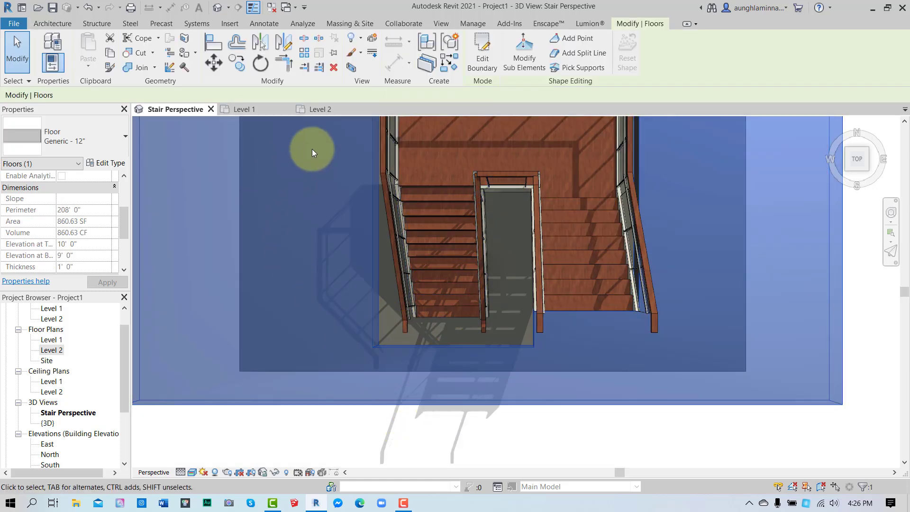
left_click(338, 110)
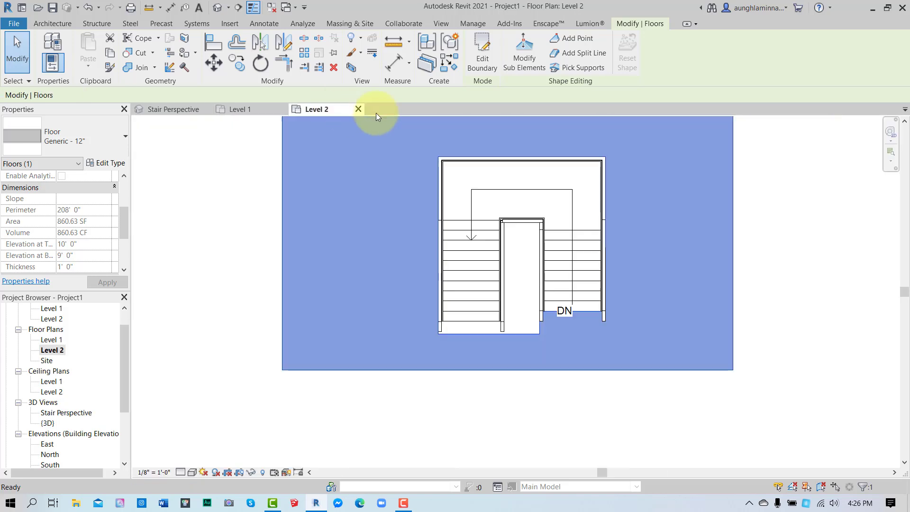
left_click(482, 53)
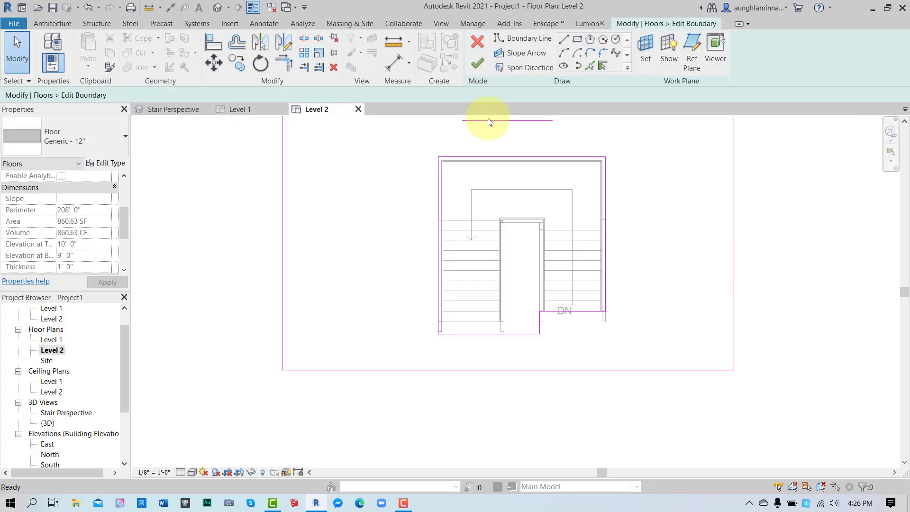
left_click(565, 40)
left_click(541, 312)
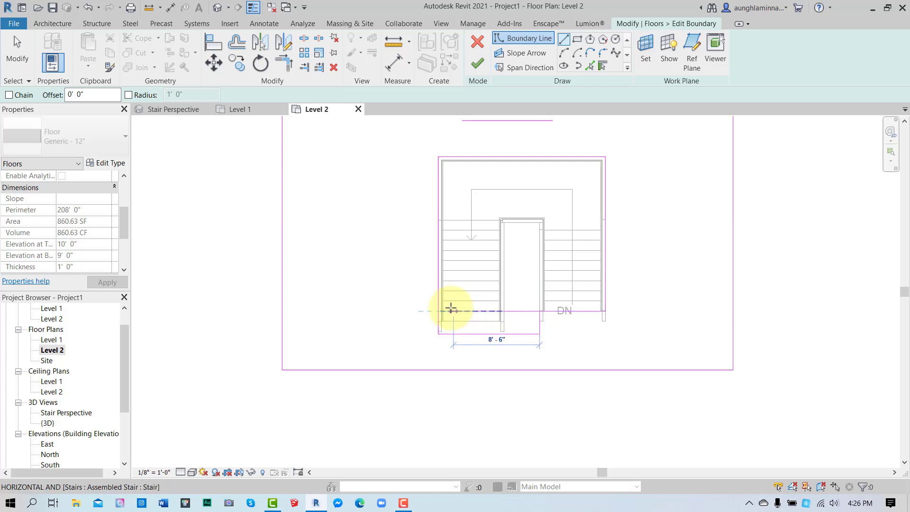
left_click(439, 311)
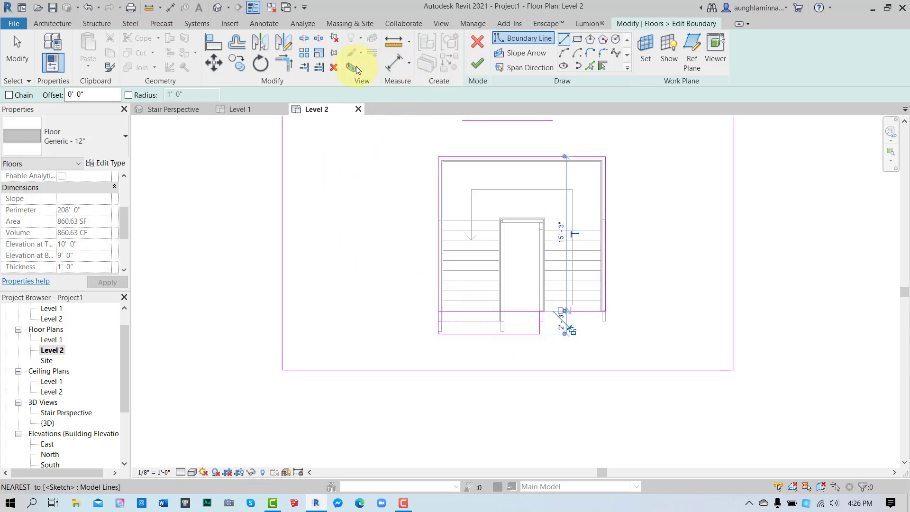
- Delete the opening's old front edge and the short line joining it to the top riser from the floor boundary
left_click(17, 50)
left_click_drag(401, 299, 395, 325)
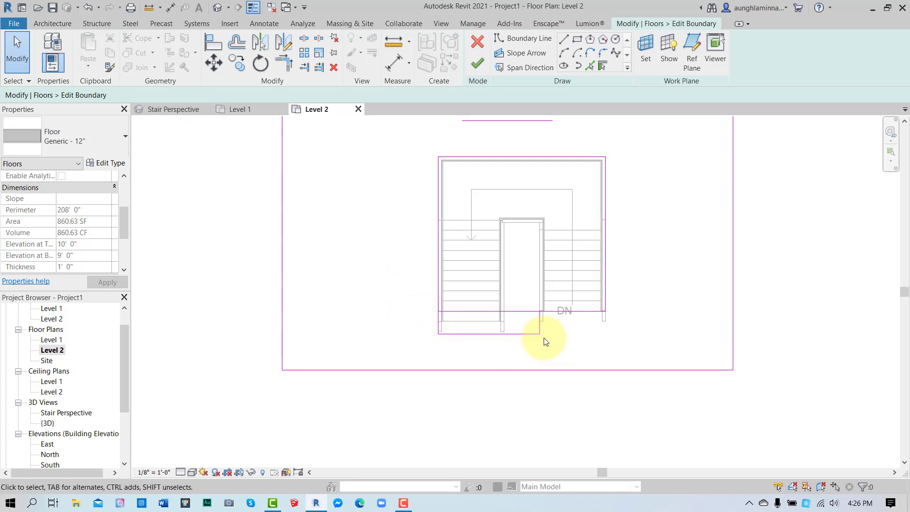
mouse_move(552, 349)
left_mouse_down()
mouse_move(519, 325)
mouse_move(428, 324)
mouse_move(461, 327)
left_mouse_up()
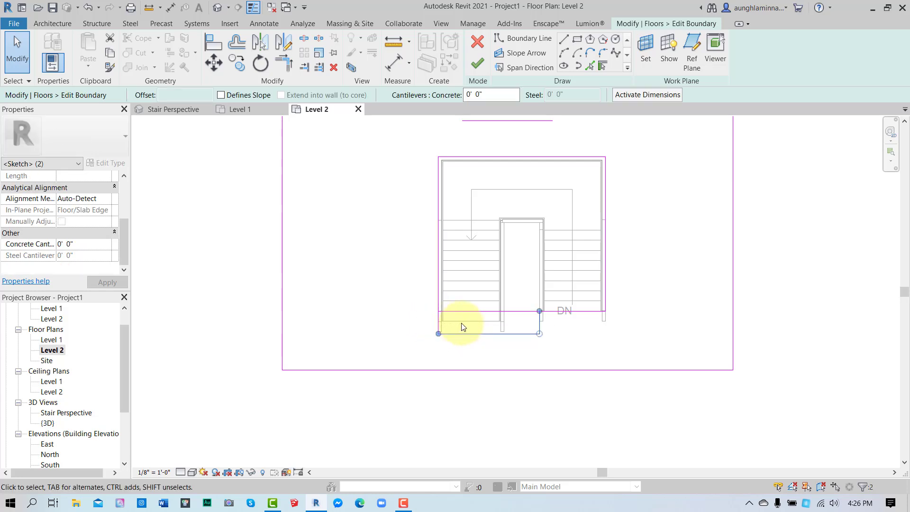
key("Delete")
- Trim the opening's side edge by the lower flight to a corner with the new front line, and finish the Level 2 floor
scroll(382, 274, "up", 3)
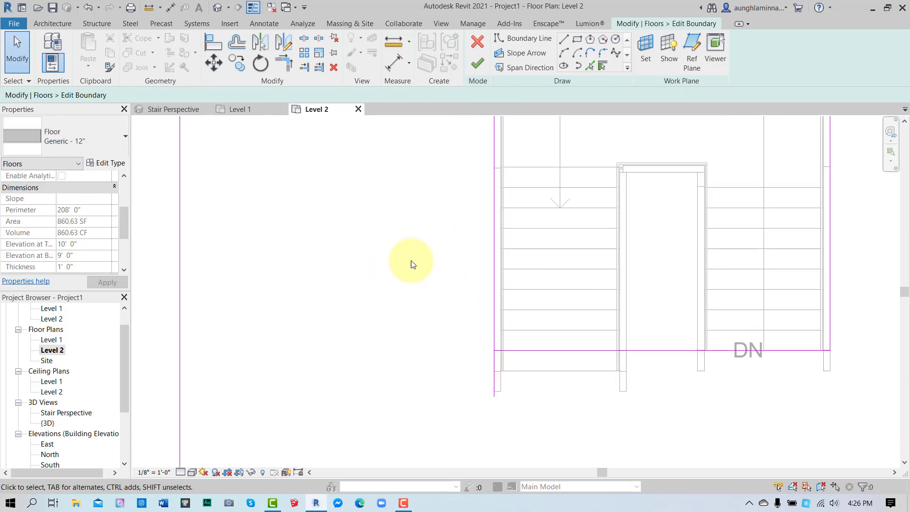
left_click(274, 69)
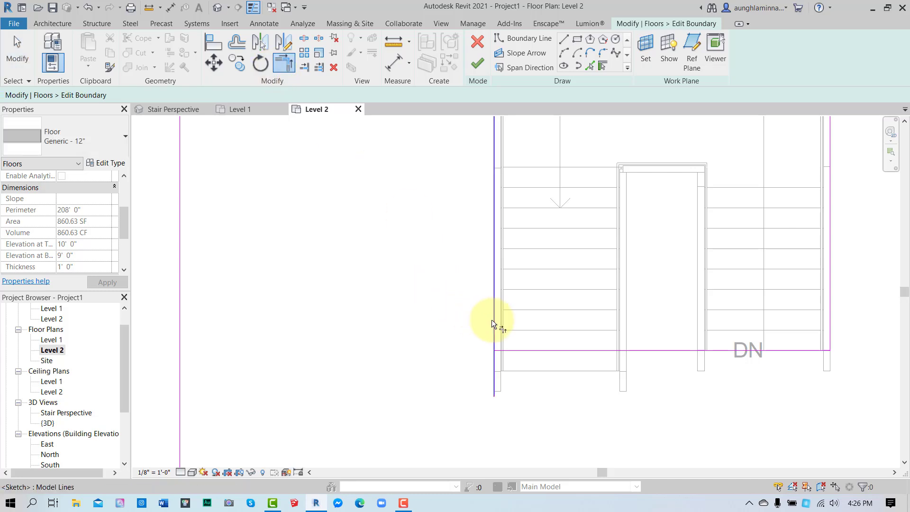
scroll(529, 406, "down", 4)
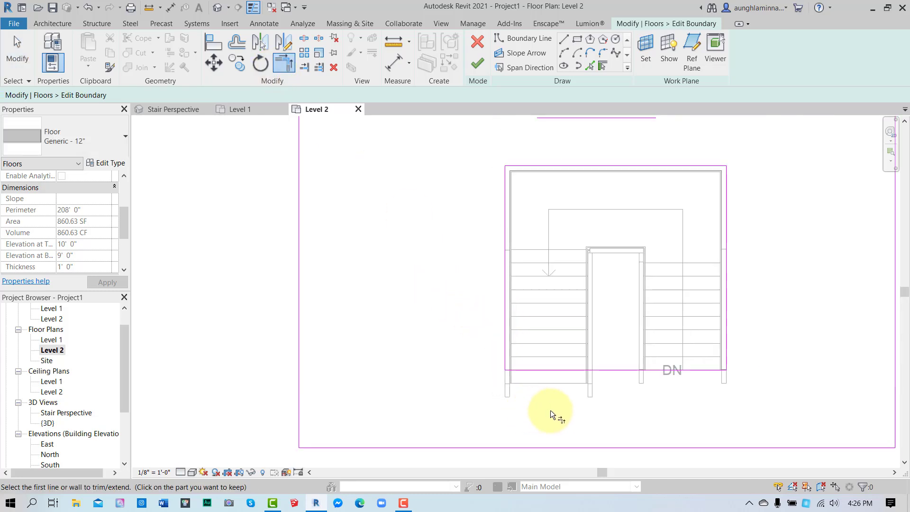
left_click(479, 70)
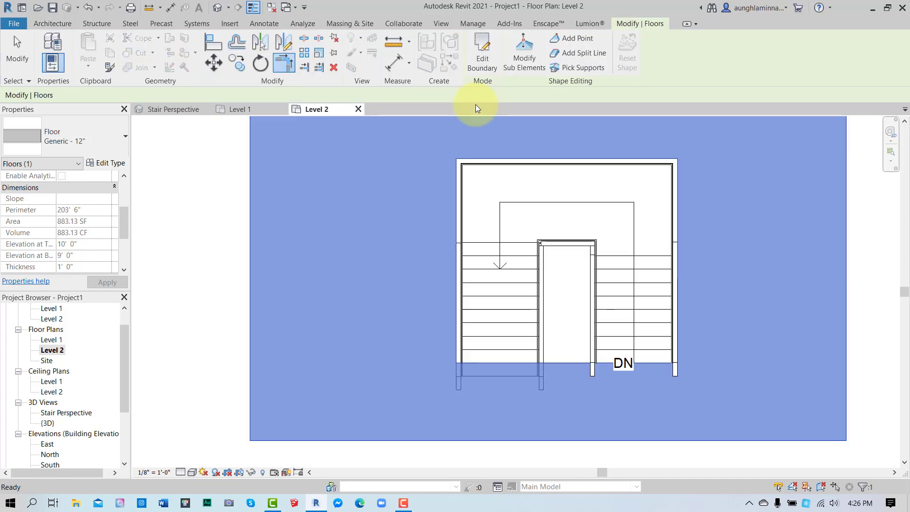
- Return to the Stair Perspective view and examine the revised floor opening from above and from the front-left corner
left_click(184, 109)
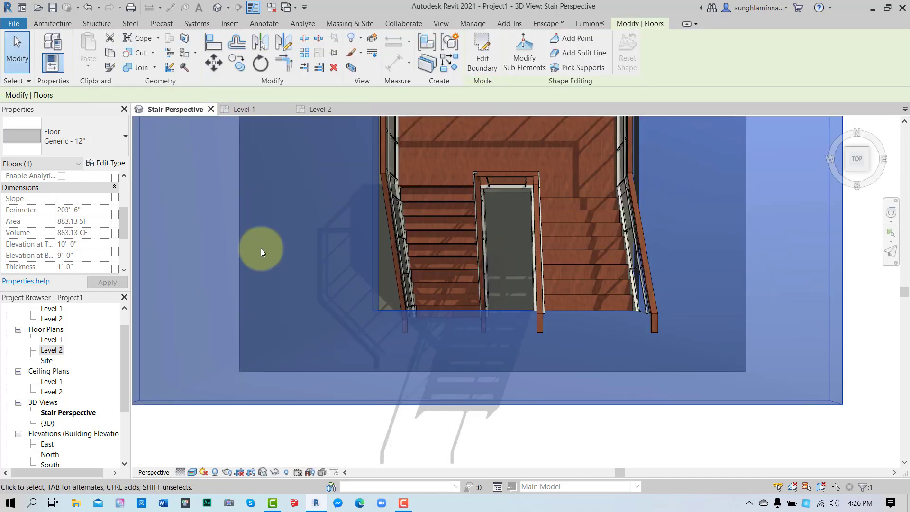
scroll(320, 350, "down", 3)
key("Escape")
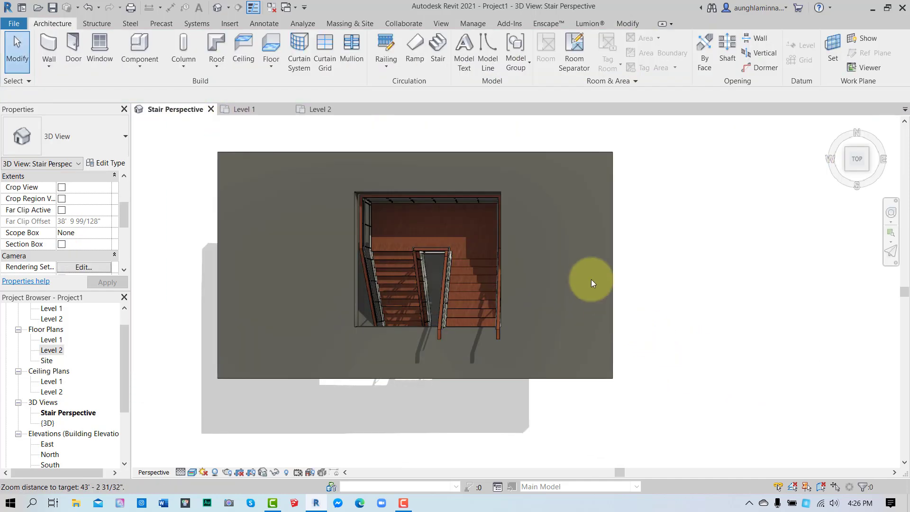
left_click(846, 170)
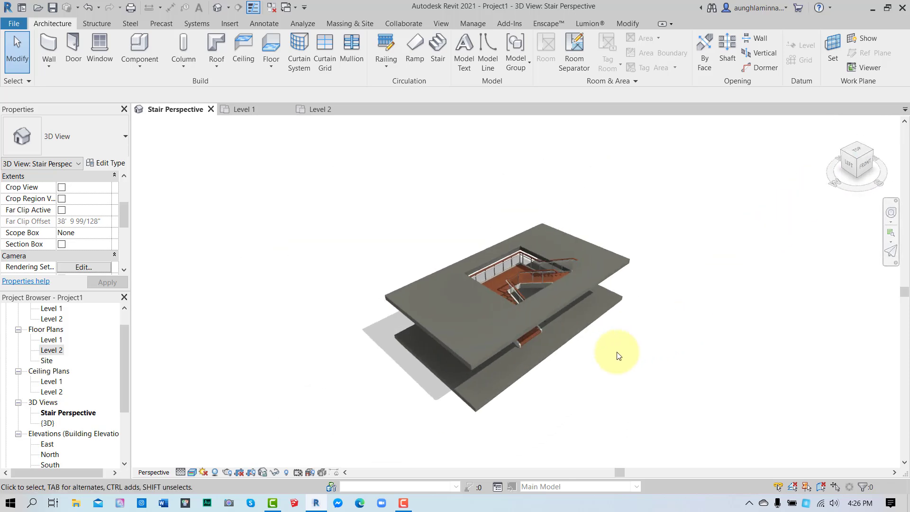
scroll(544, 350, "up", 4)
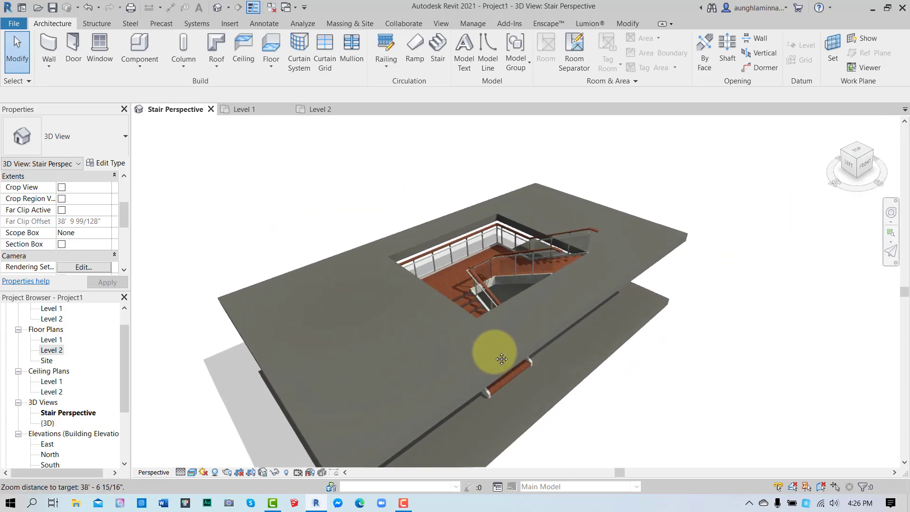
scroll(472, 338, "up", 3)
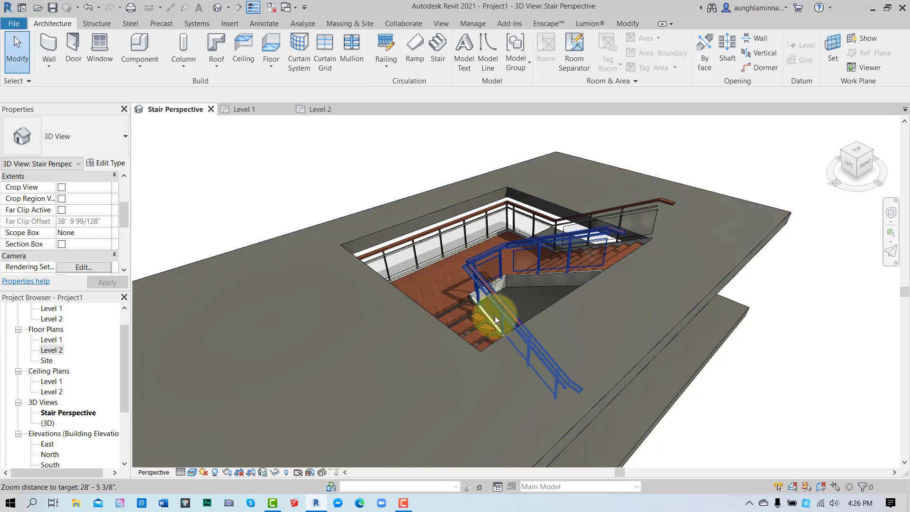
scroll(495, 317, "up", 2)
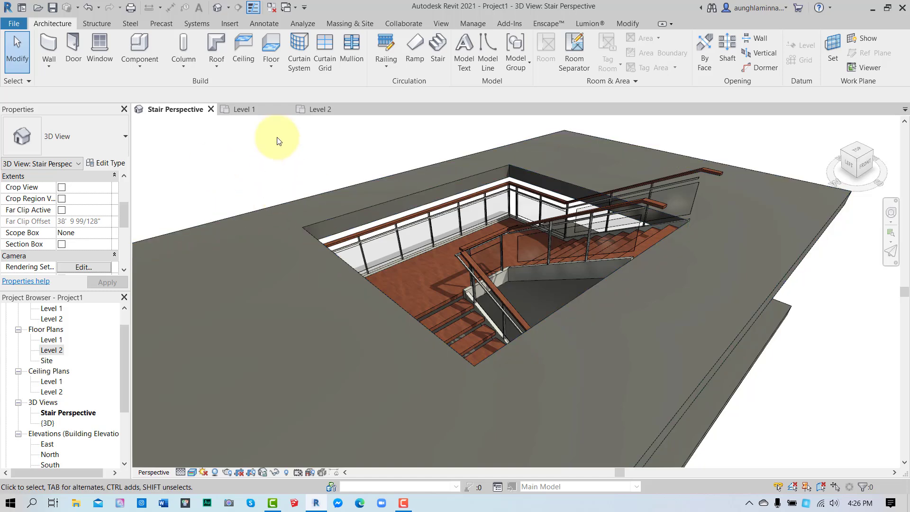
- Start a sketched railing path in the Level 2 plan using the Glass Panel - Bottom Fill railing type
left_click(328, 114)
middle_click_drag(368, 187, 321, 268)
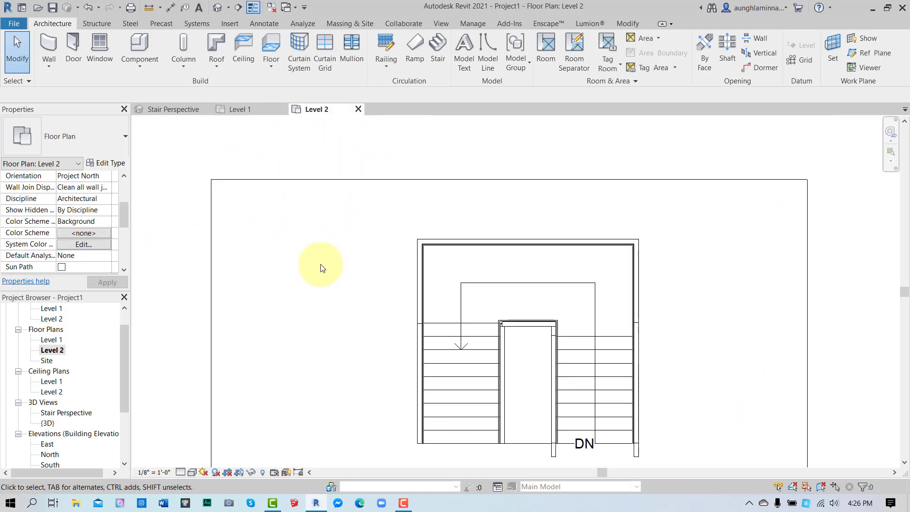
left_click(388, 68)
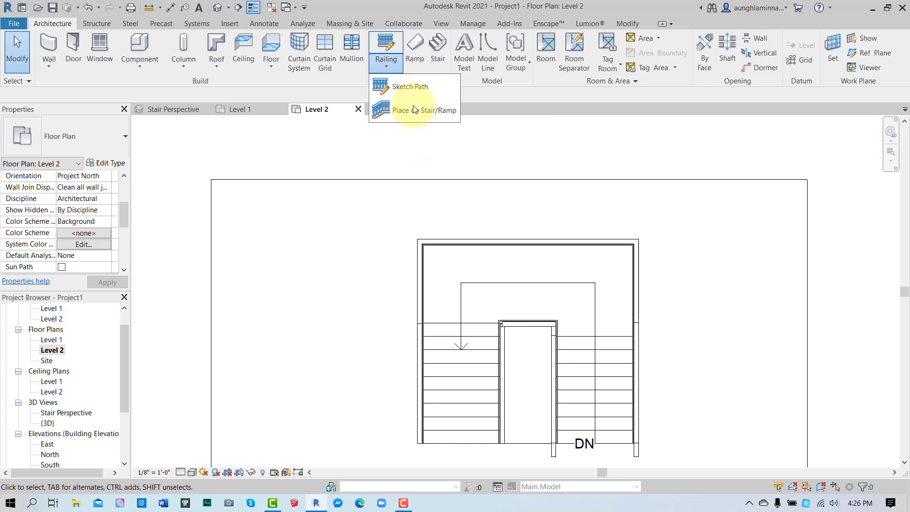
left_click(409, 88)
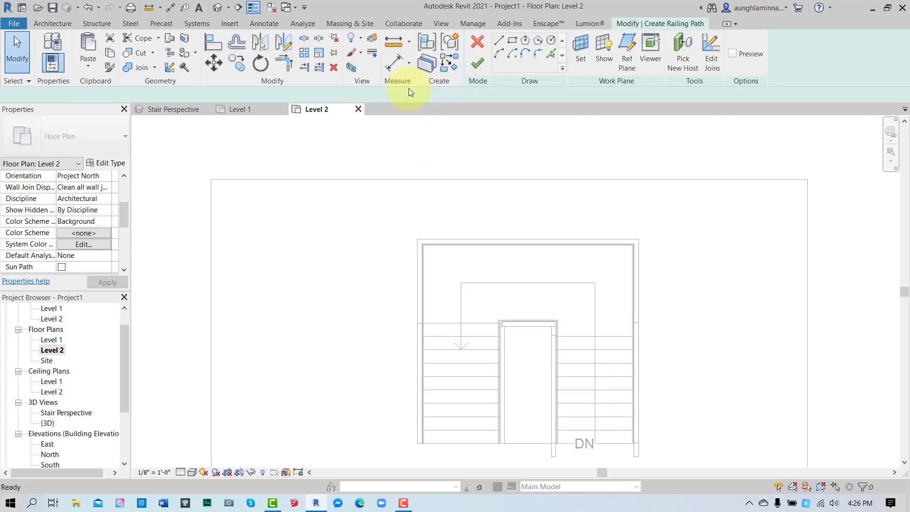
left_click(92, 142)
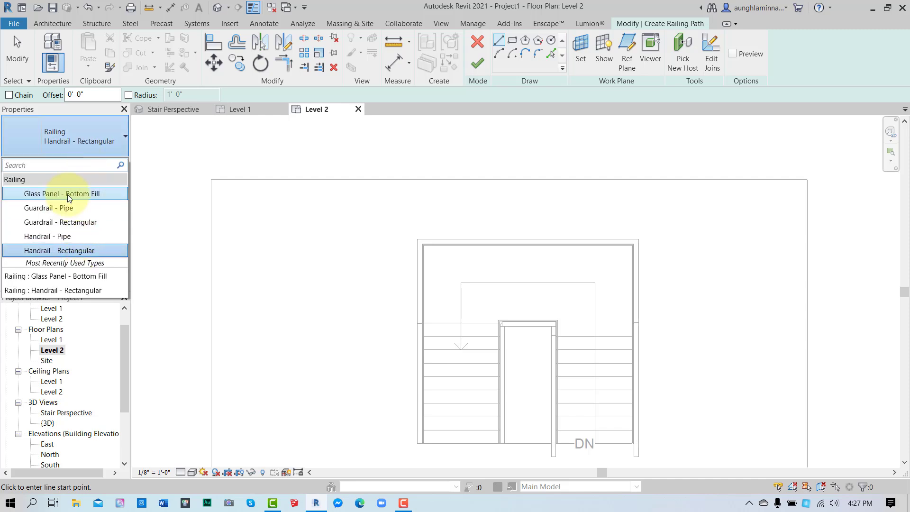
left_click(53, 195)
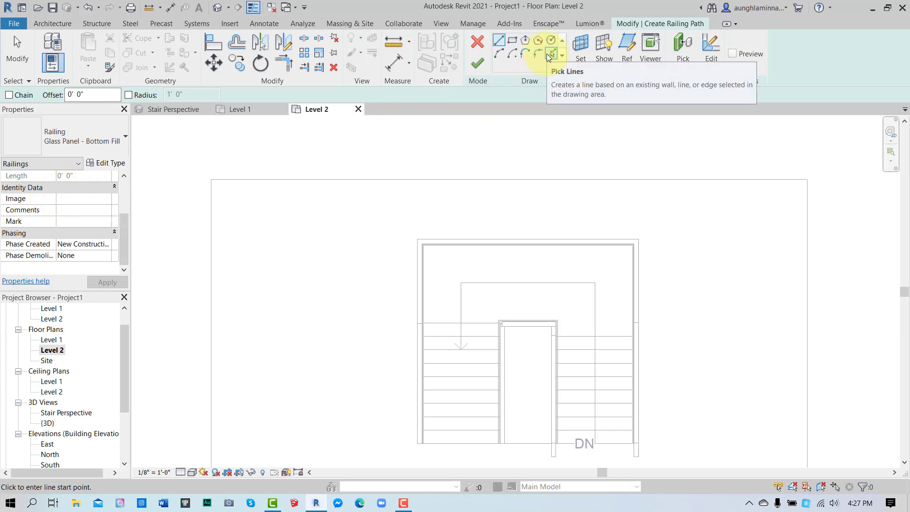
- Create railing path lines with Pick Lines along the opening's two sides, back edge and front edge, leaving the top riser open
left_click(550, 55)
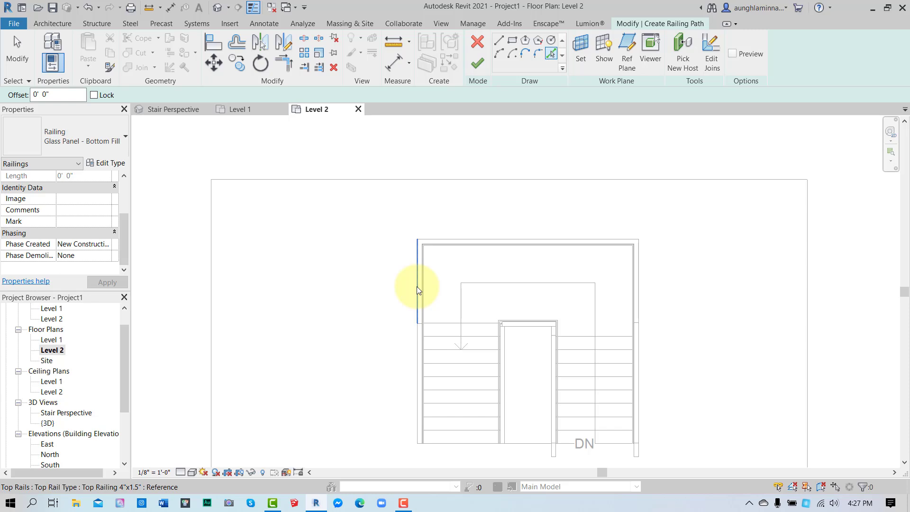
left_click(417, 355)
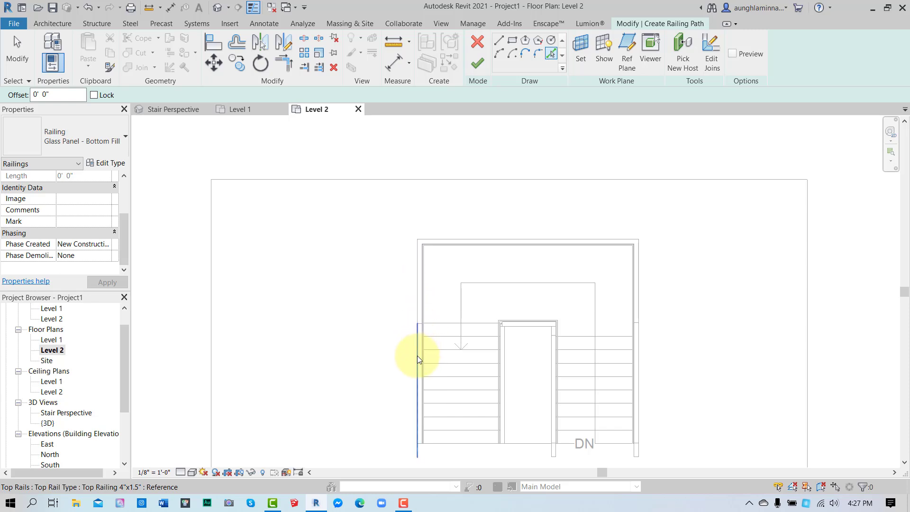
left_click(476, 240)
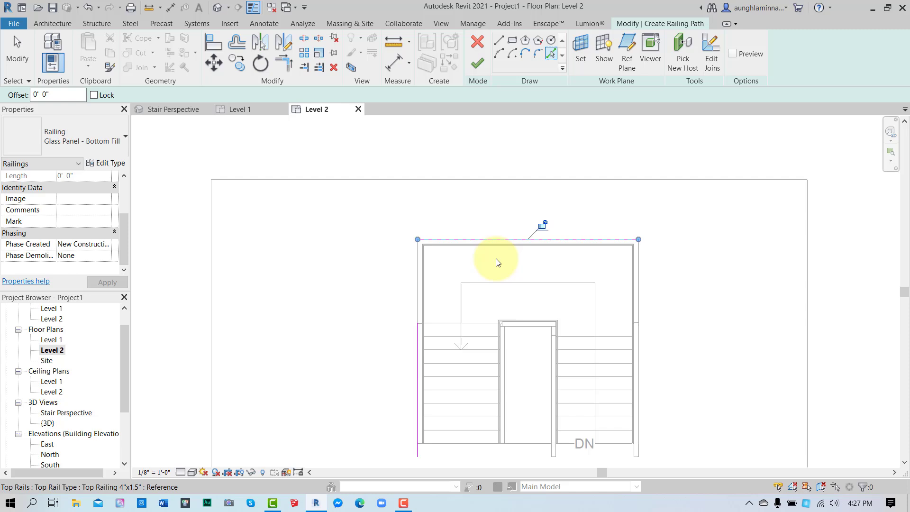
left_click(644, 346)
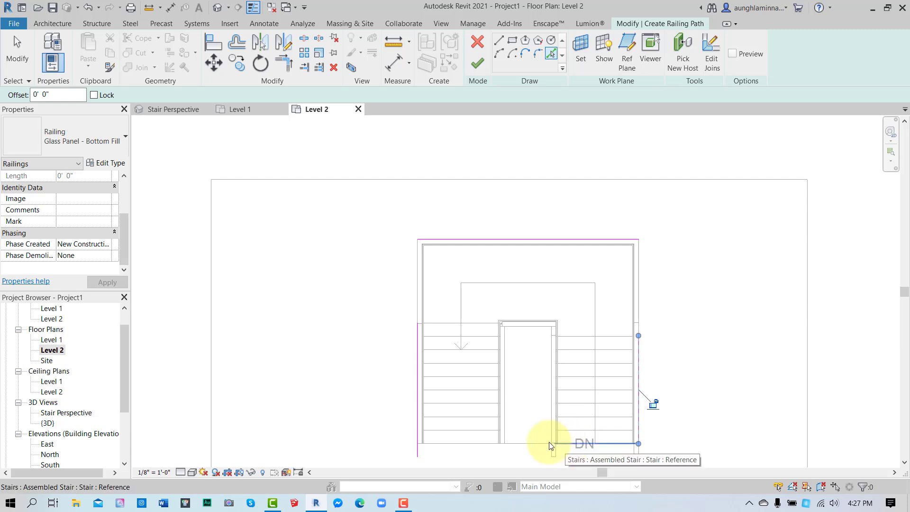
left_click(506, 444)
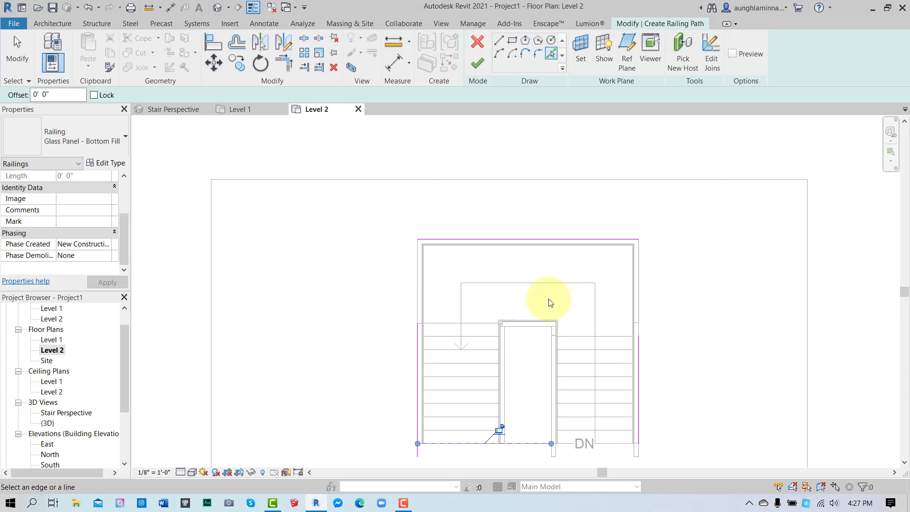
- Trim the railing path lines to corners at both back corners and at the front corner beside the lower flight
left_click(283, 65)
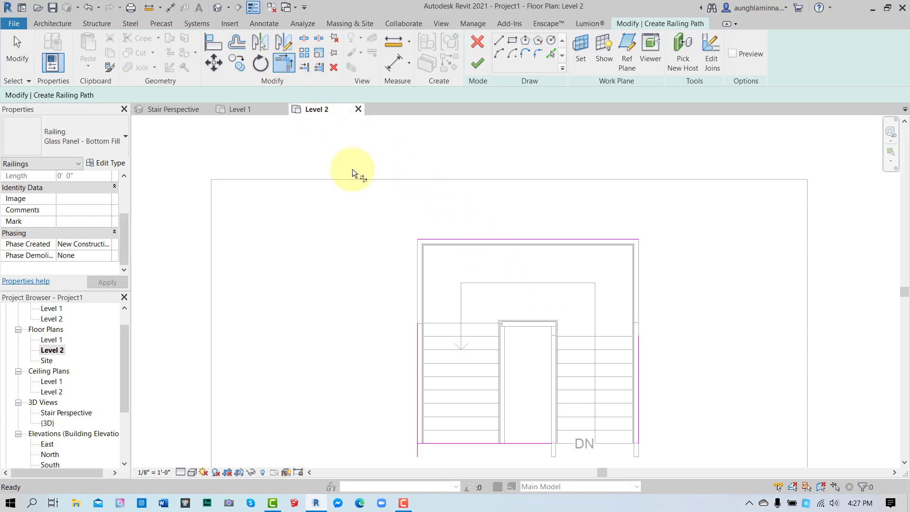
left_click(447, 241)
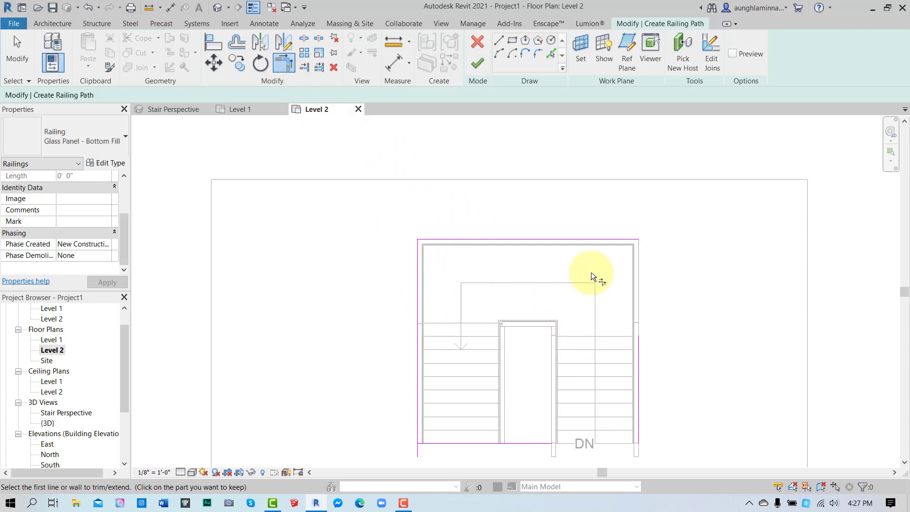
left_click(638, 365)
middle_click_drag(550, 426, 526, 348)
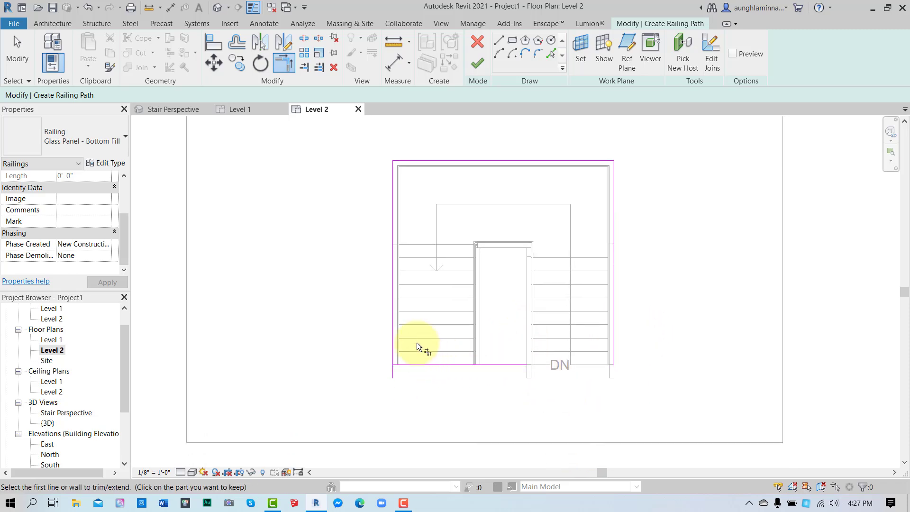
left_click(396, 332)
left_click(411, 362)
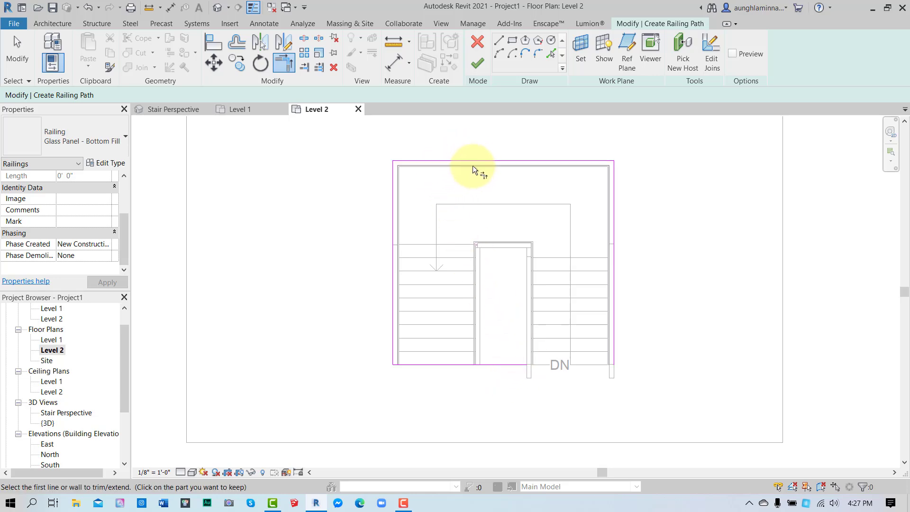
- Finish the railing in the Stair Perspective view and inspect the new railing where it meets the stair railings at the top riser
left_click(179, 110)
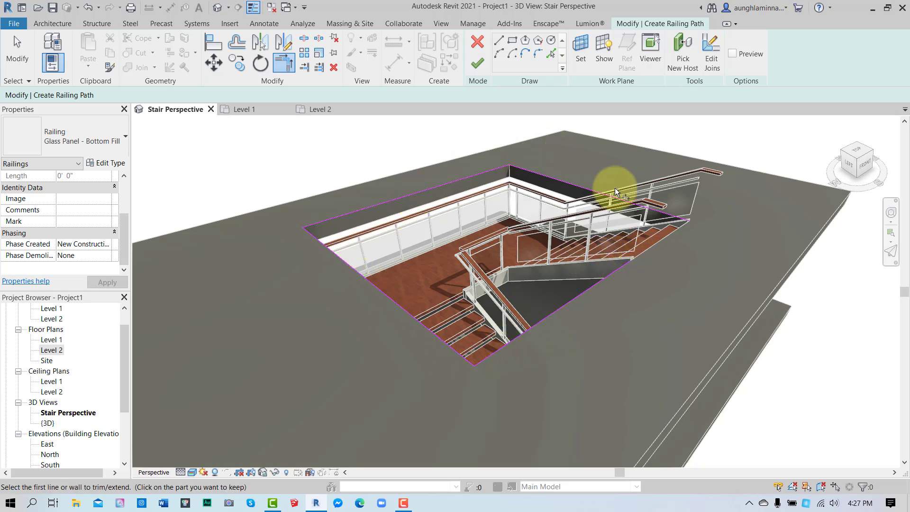
left_click(480, 70)
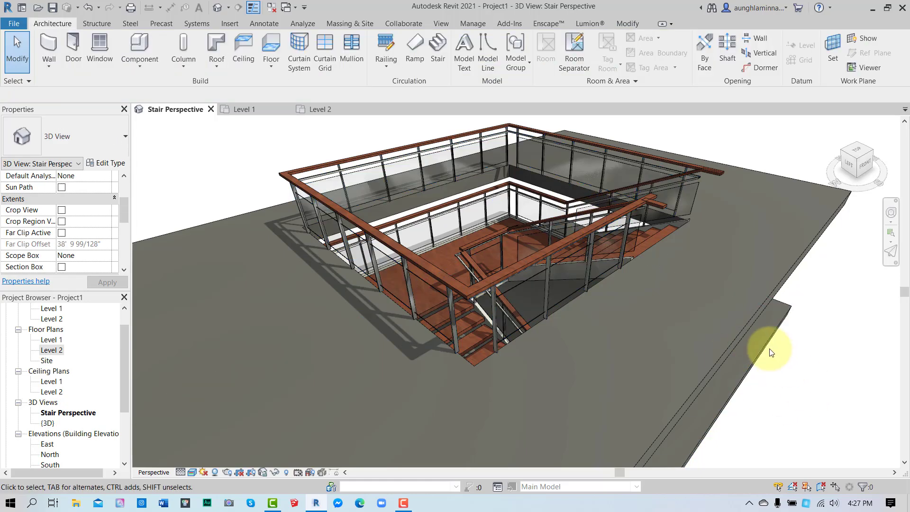
left_click(614, 218)
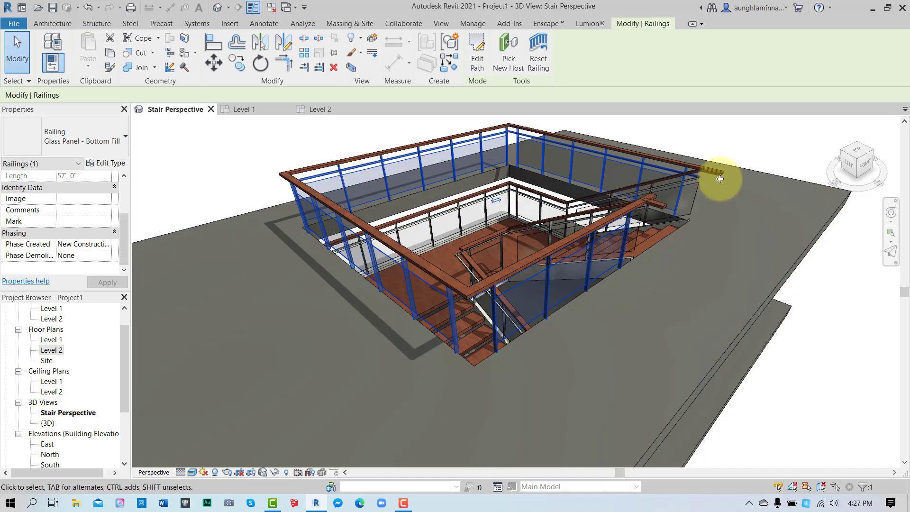
scroll(660, 227, "up", 5)
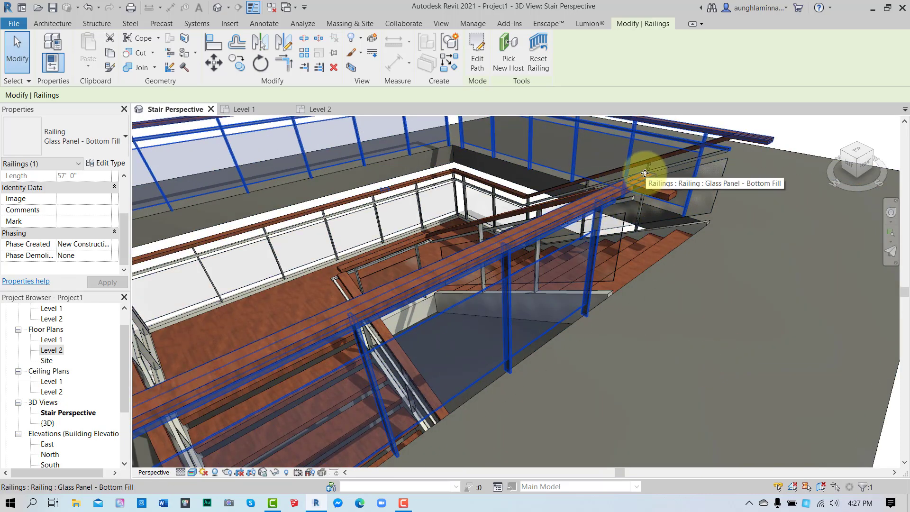
- Duplicate the Level 2 opening railing's type under the name Upper Level Handrail
scroll(612, 199, "down", 5)
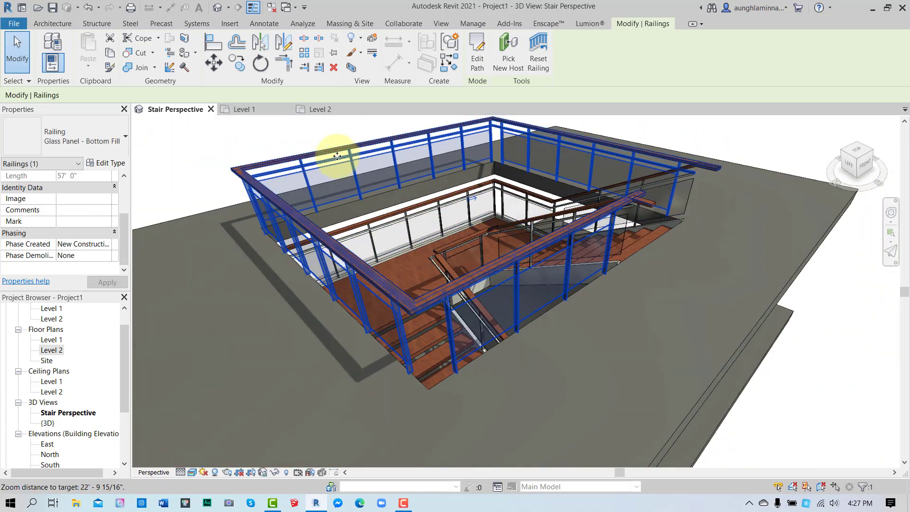
left_click(6, 61)
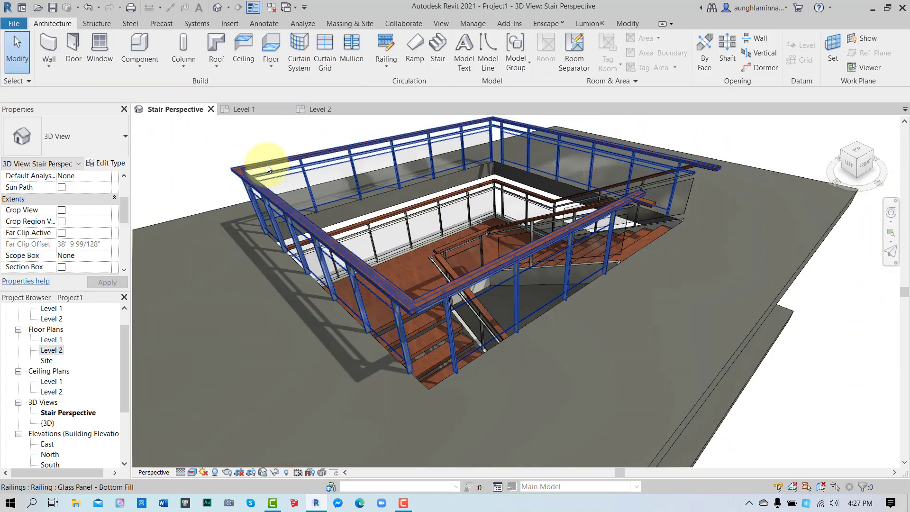
left_click(267, 164)
left_click(113, 164)
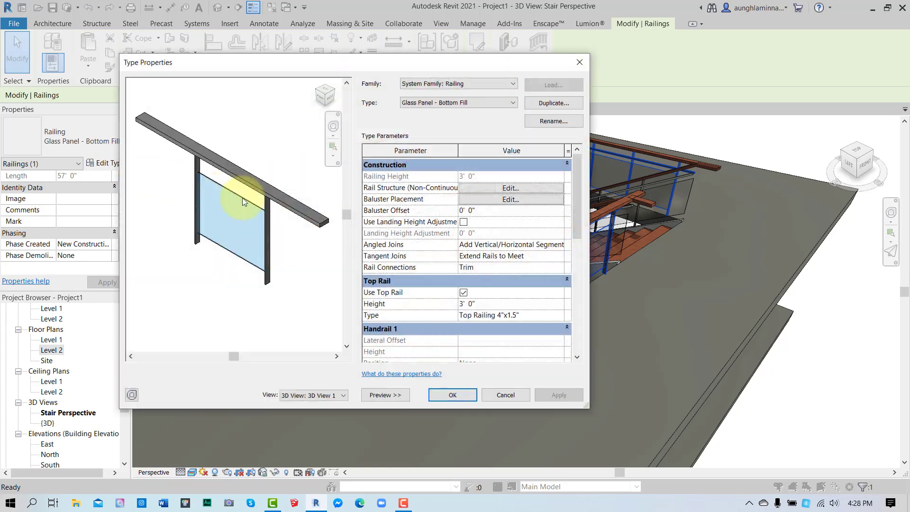
left_click(544, 102)
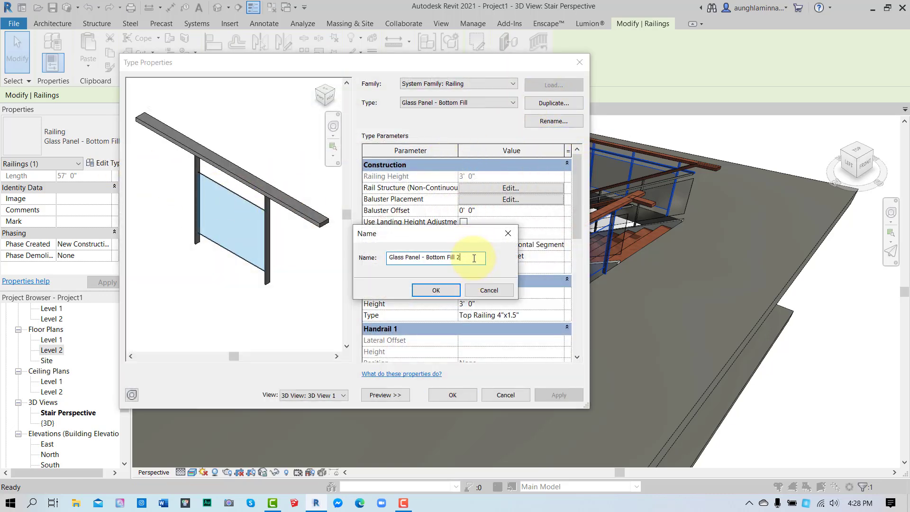
left_click_drag(474, 258, 366, 238)
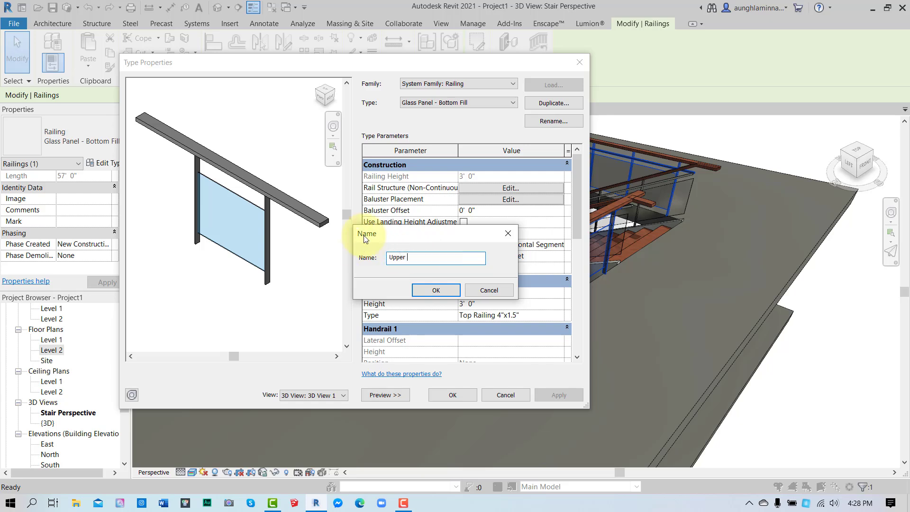
type("Upper Level Handrail")
left_click(438, 290)
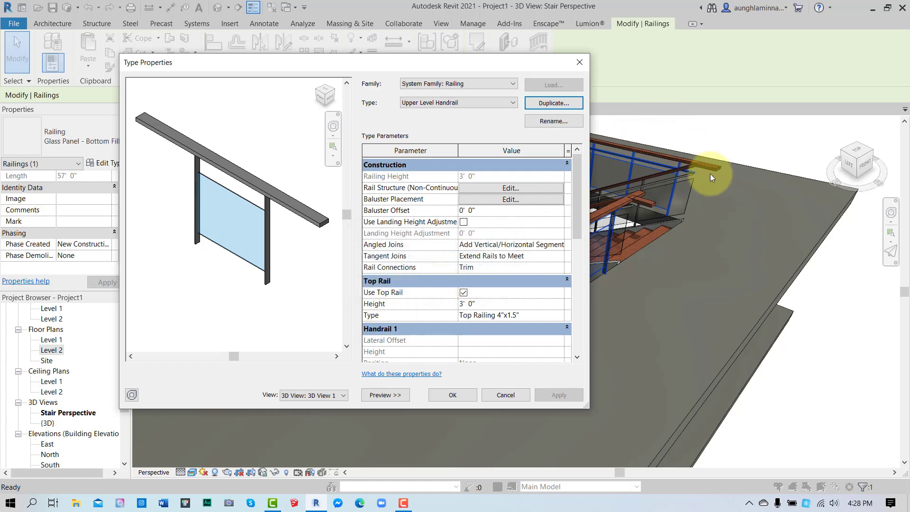
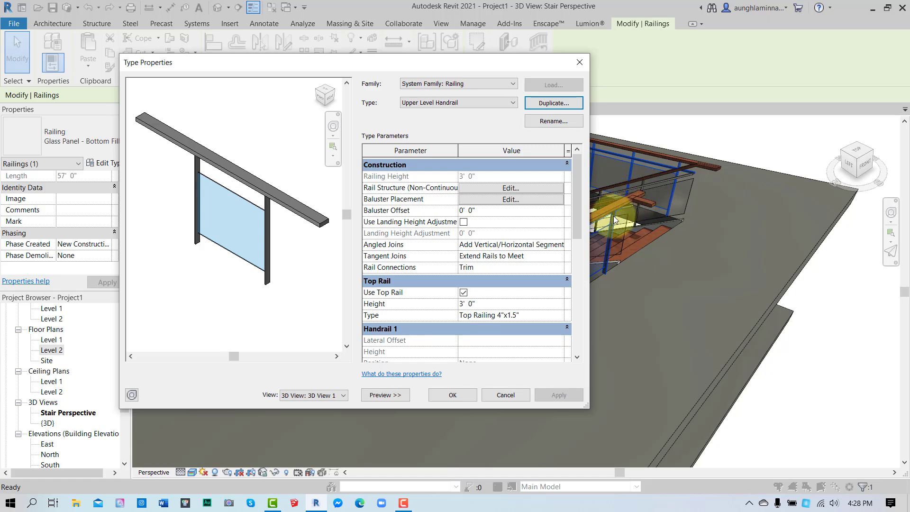
- In the Top Railing 4"x1.5" top rail type, set the beginning/bottom extension style to None and its length to 0
scroll(533, 284, "down", 2)
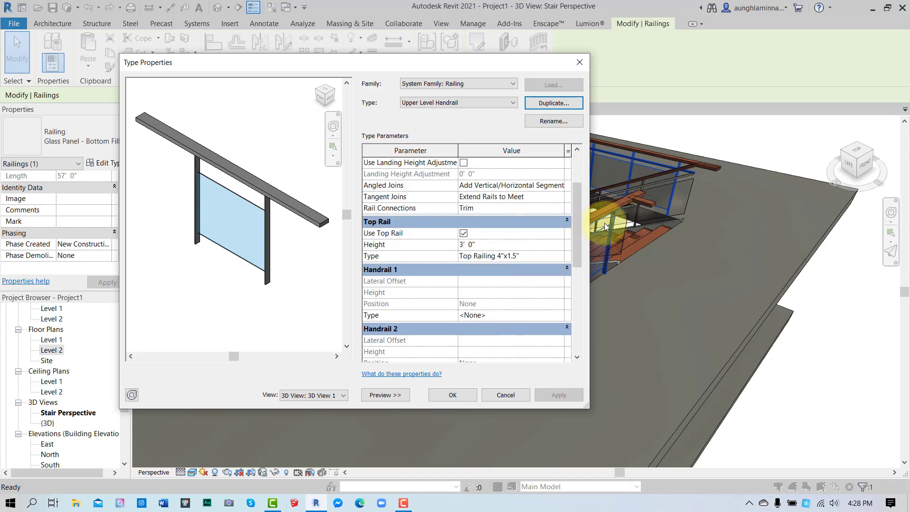
left_click(522, 256)
left_click(560, 256)
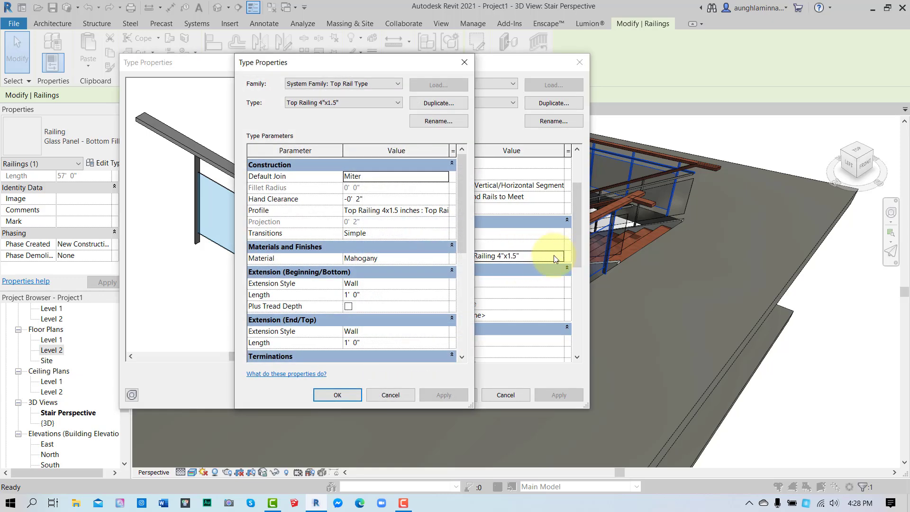
scroll(379, 275, "down", 1)
left_click(378, 258)
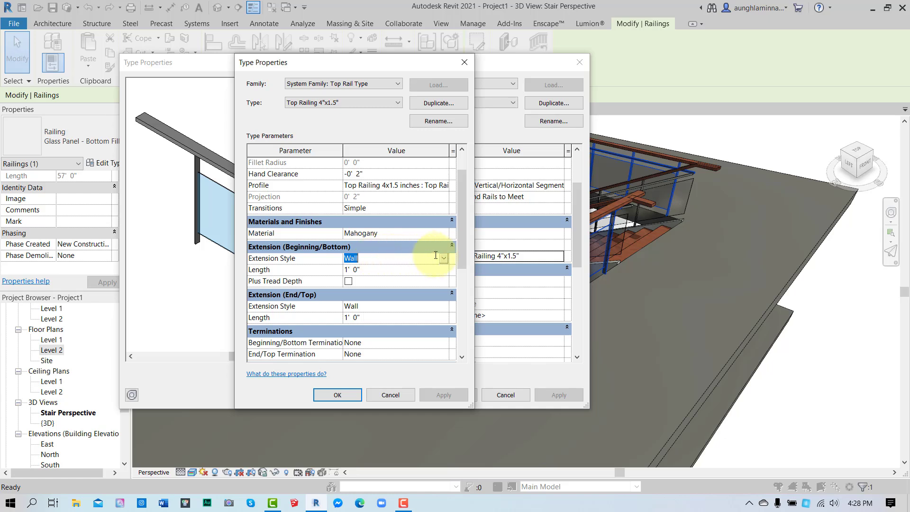
left_click(446, 258)
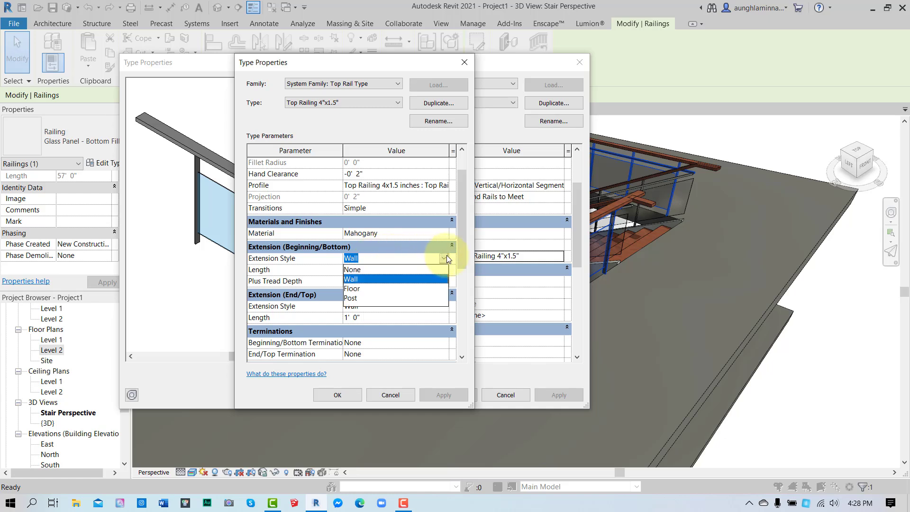
left_click(380, 269)
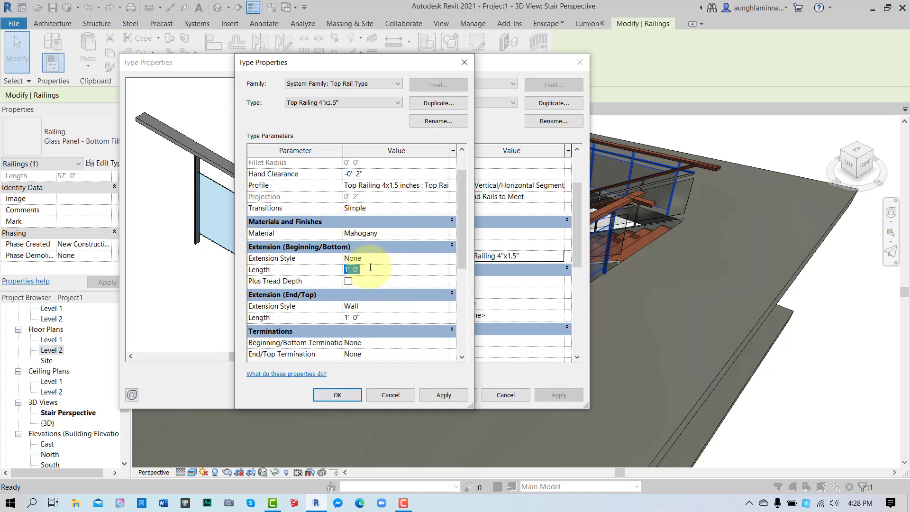
scroll(385, 281, "down", 1)
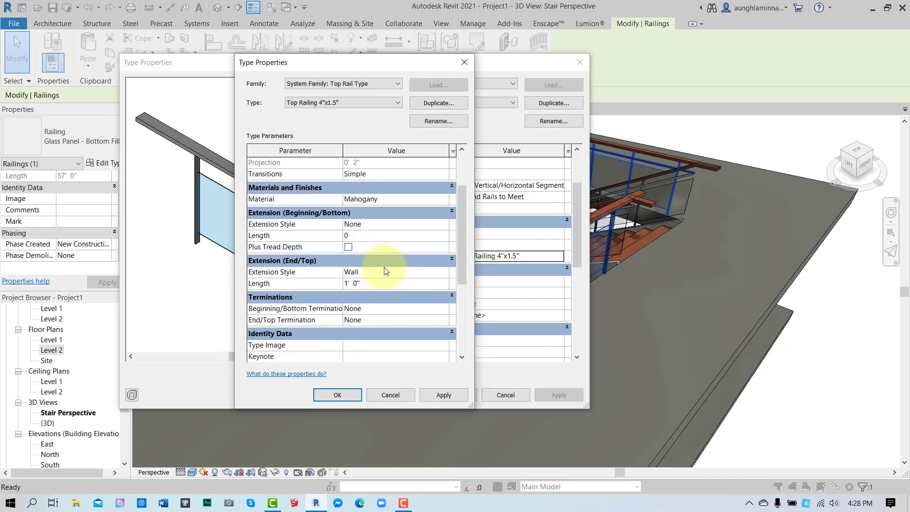
left_click(388, 261)
left_click(394, 260)
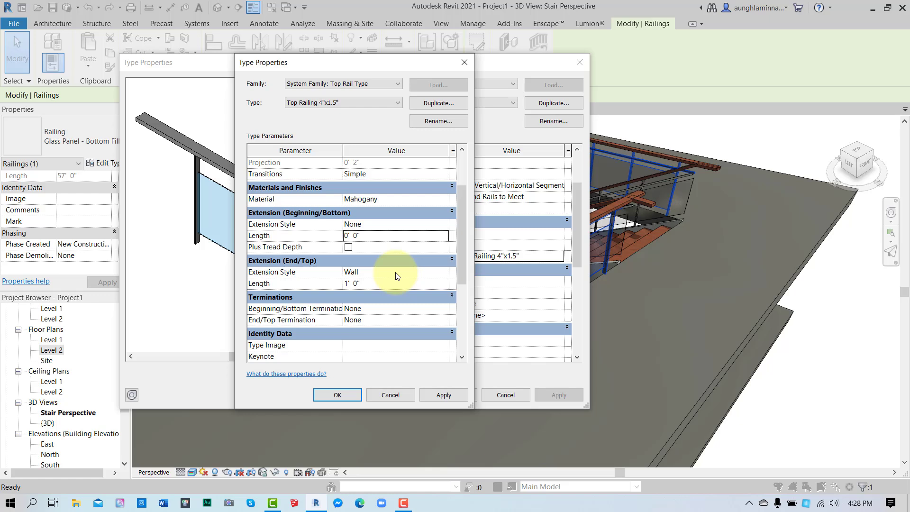
- Set the top rail's end/top extension style to None with length 0 and apply the railing type changes
left_click(397, 275)
left_click(442, 273)
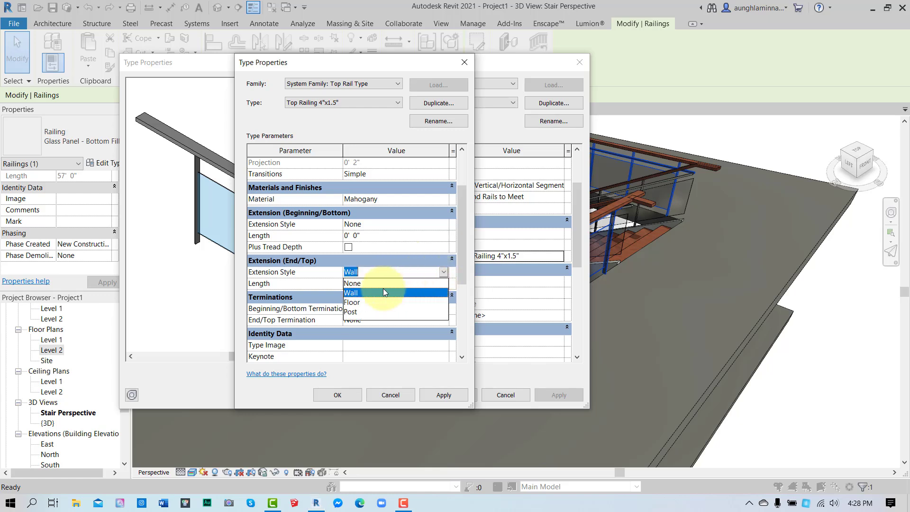
left_click(360, 284)
left_click(317, 285)
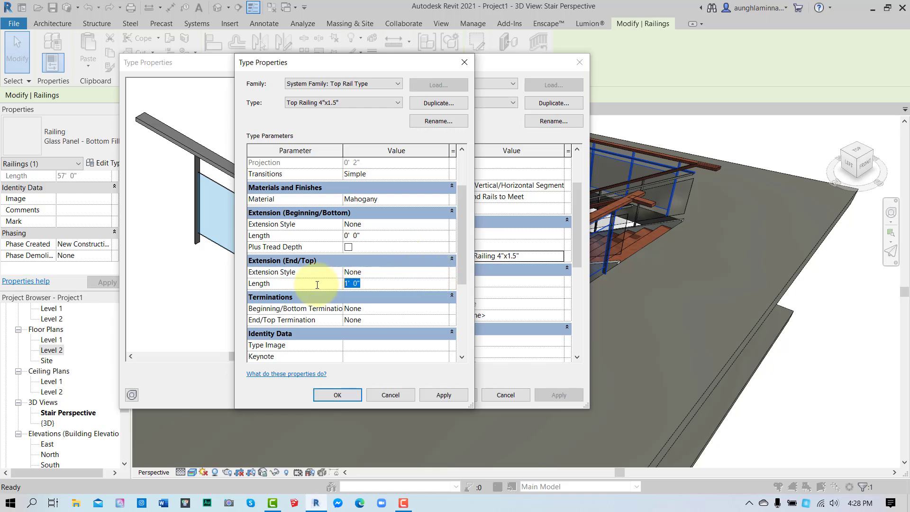
type("0")
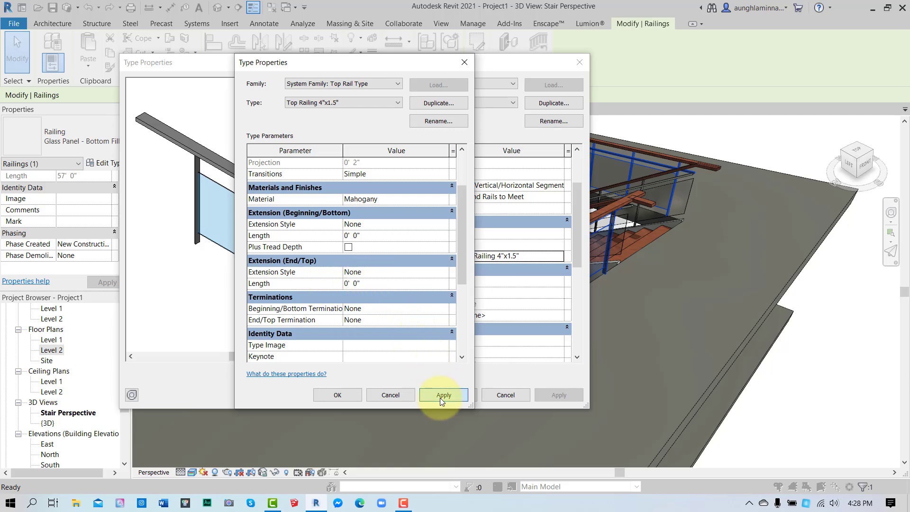
left_click(440, 395)
left_click(338, 395)
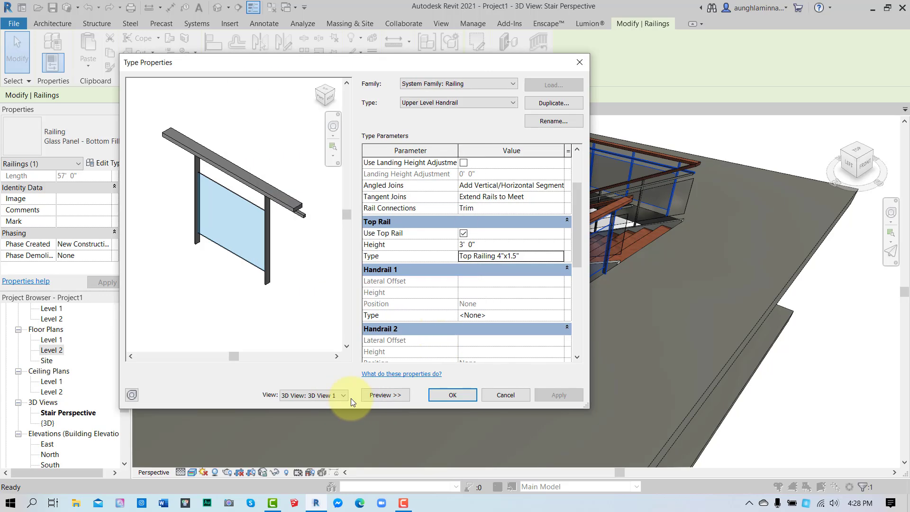
left_click(453, 396)
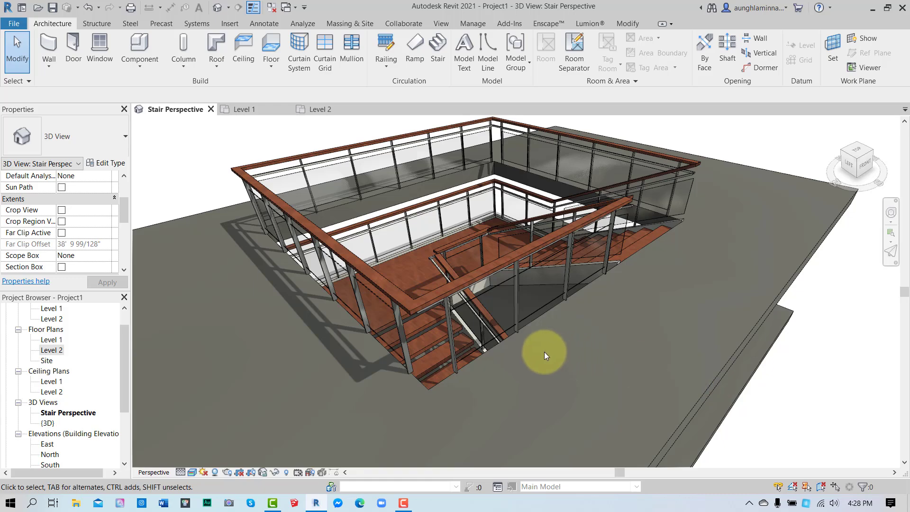
- Duplicate the upper floor's Generic - 12" type under the name 4.5 inches slab with finish
scroll(544, 352, "up", 2)
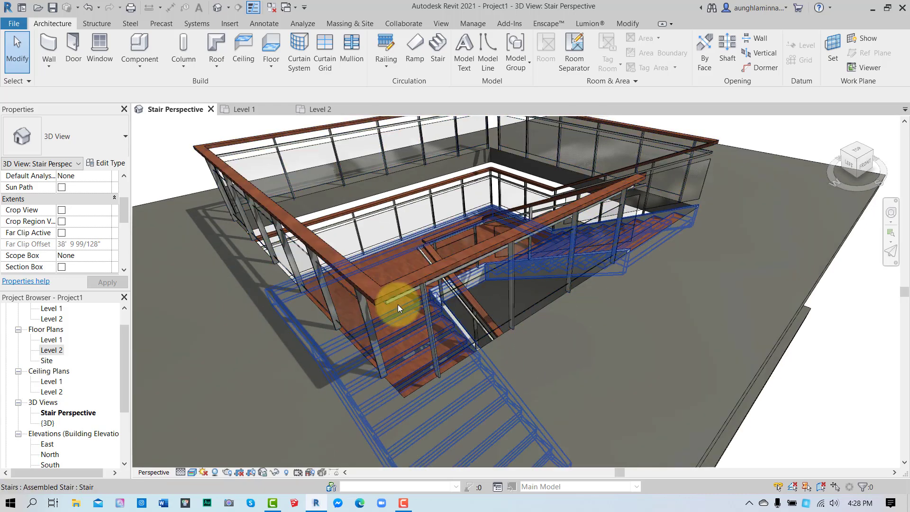
scroll(401, 303, "down", 3)
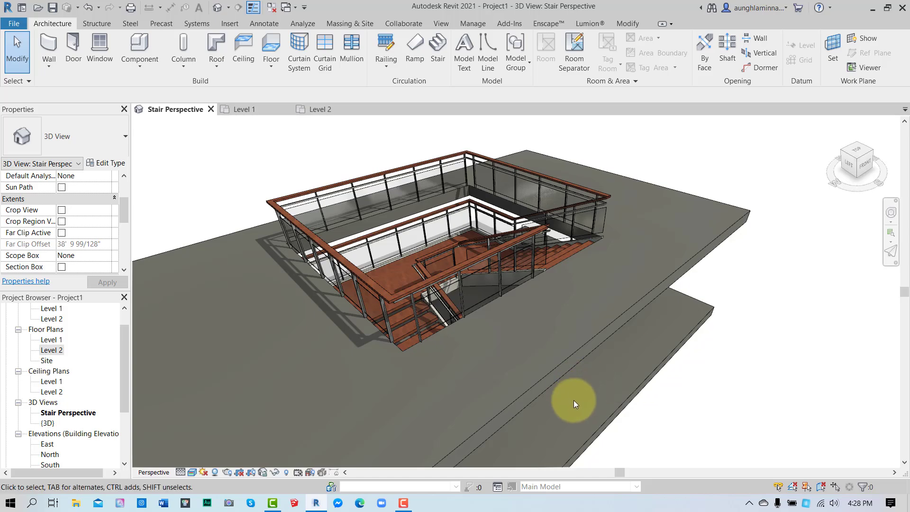
mouse_move(574, 401)
middle_mouse_down("shift")
mouse_move(539, 380)
mouse_move(538, 340)
mouse_move(570, 400)
middle_mouse_up("shift")
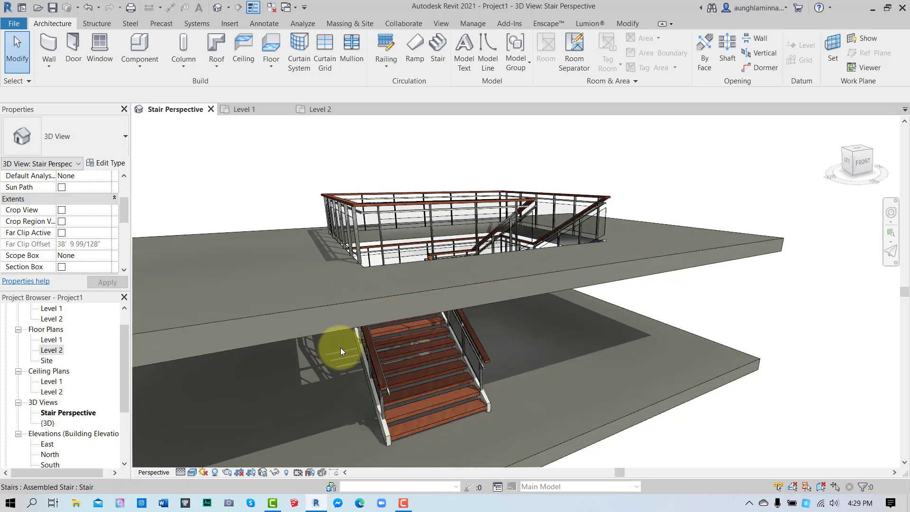
middle_click_drag(339, 348, 453, 261, "shift")
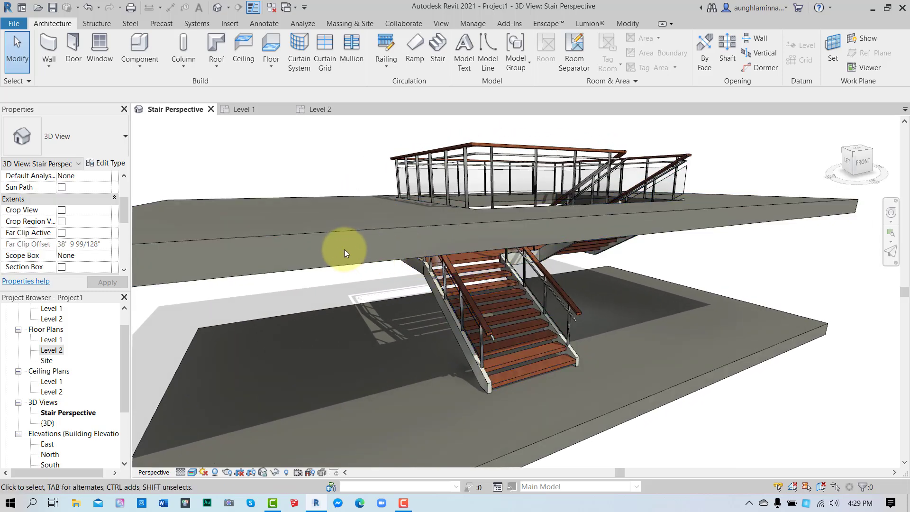
left_click(302, 243)
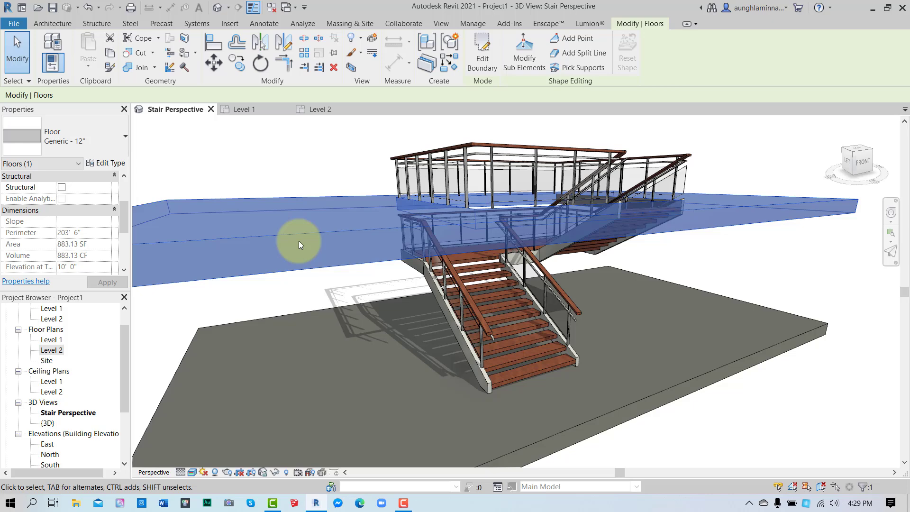
left_click(102, 162)
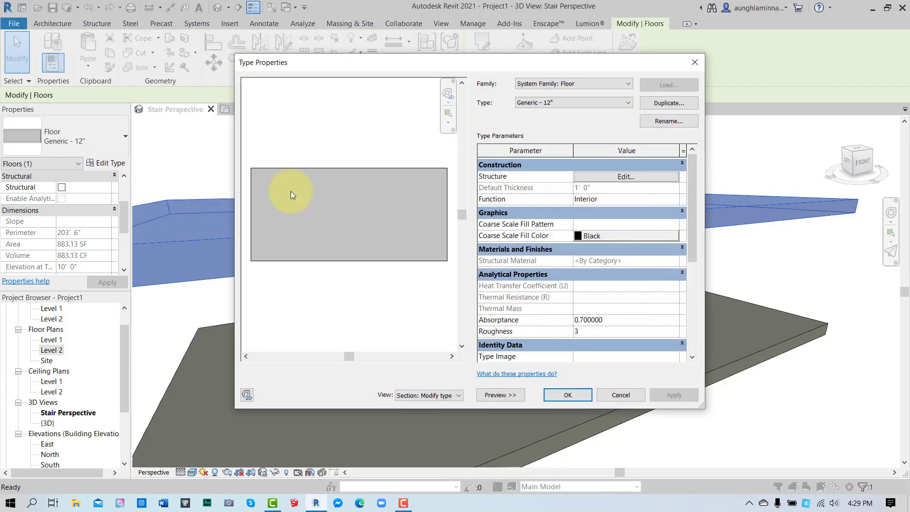
left_click(661, 104)
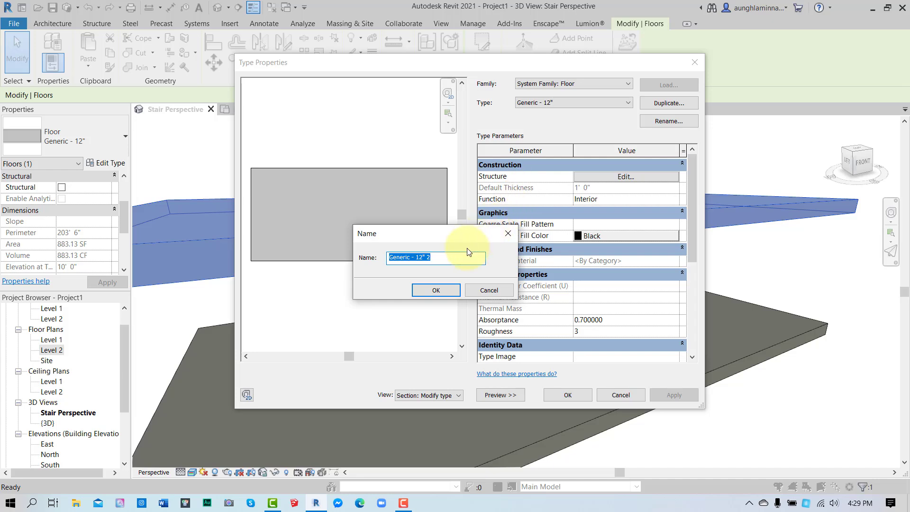
type("4.5 inches slab with finish")
left_click(429, 293)
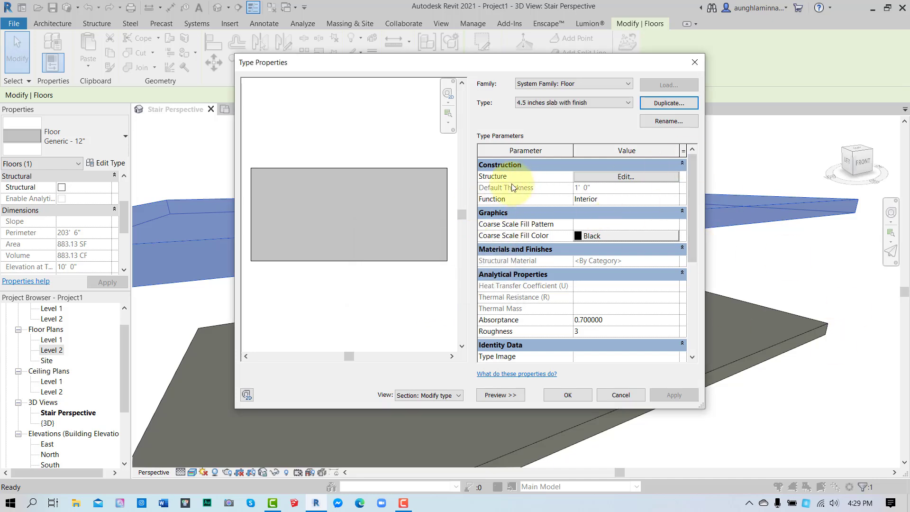
- Set the structure layer thickness of the new floor type's assembly to 0' 4 1/2"
left_click(626, 177)
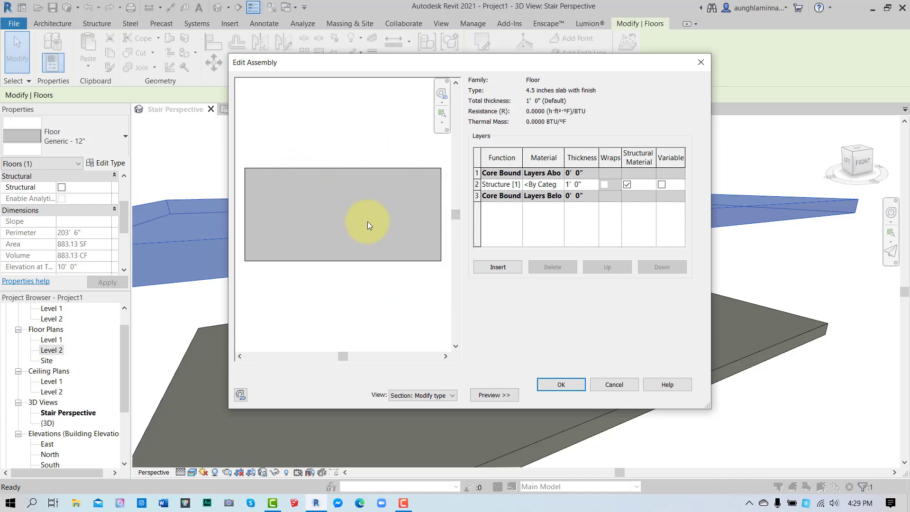
double_click(577, 185)
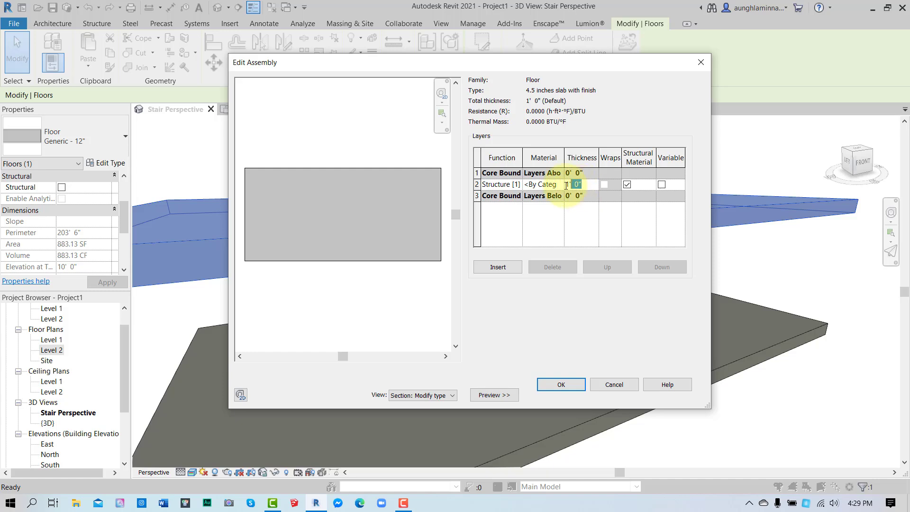
left_click_drag(567, 186, 563, 189)
type("0 4.5")
key("Return")
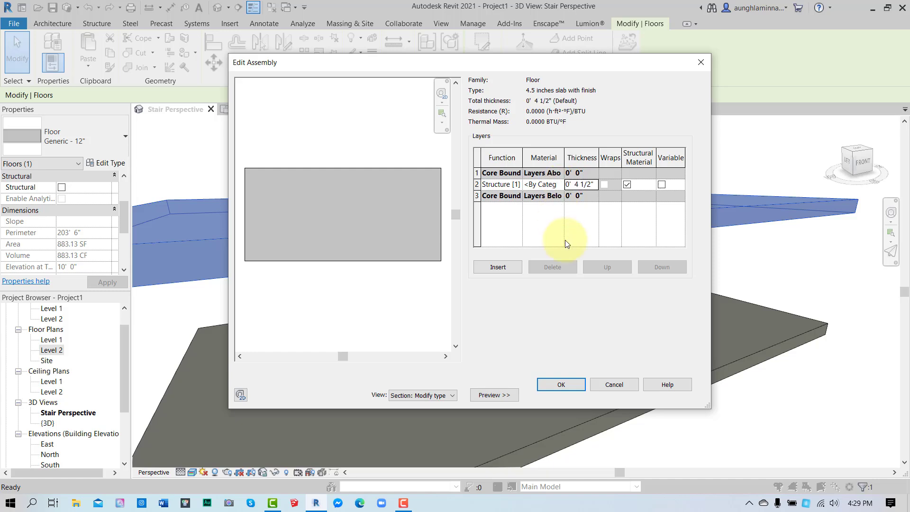
- Insert a layer above the upper core boundary of the floor assembly and set its function to Finish 1 [4]
left_click(477, 173)
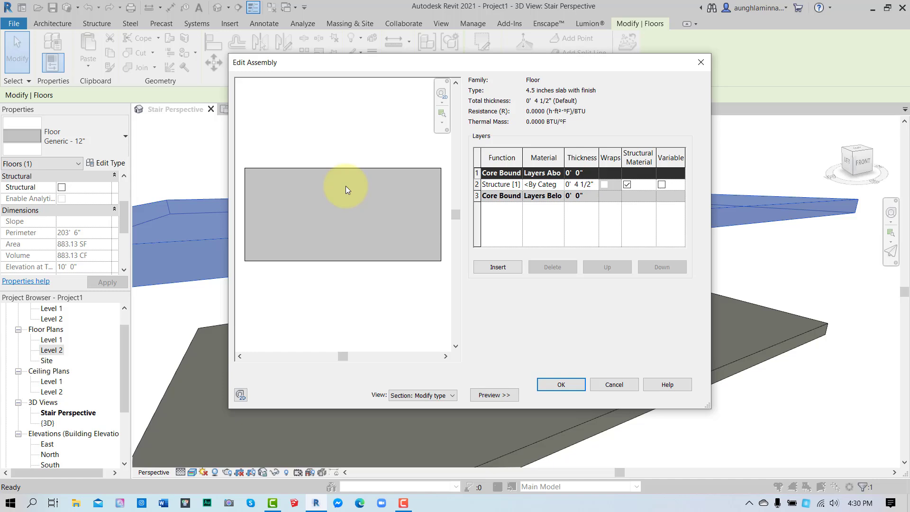
left_click(494, 267)
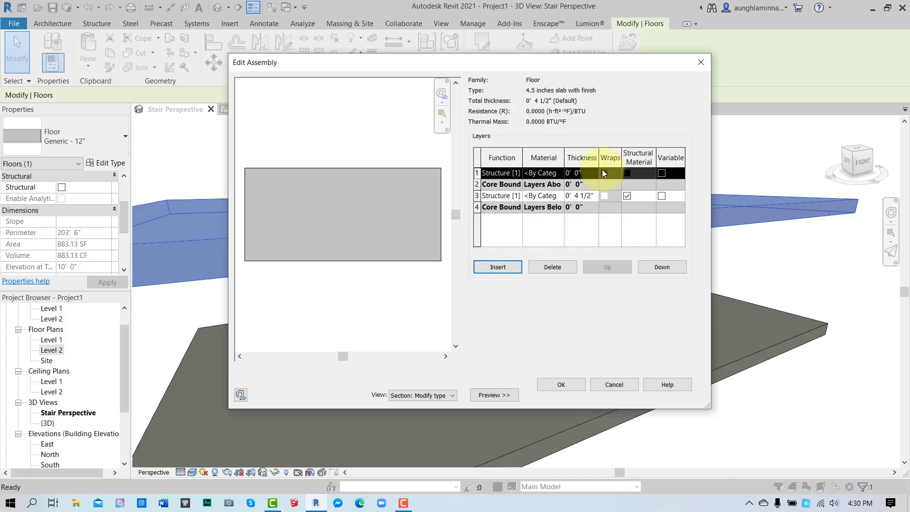
left_click(577, 170)
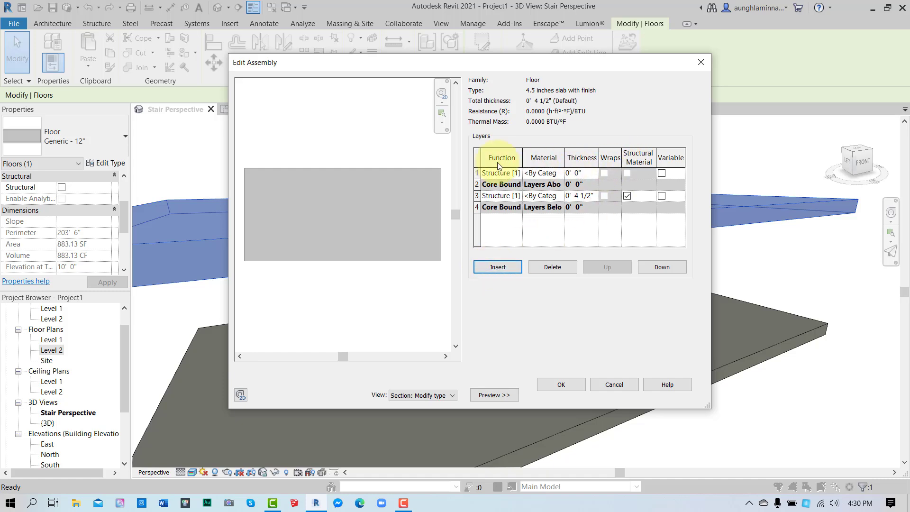
left_click(504, 172)
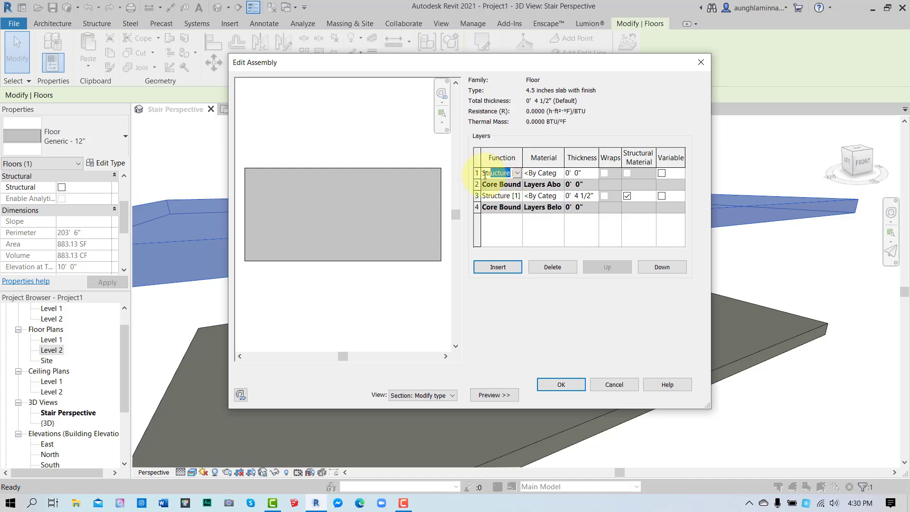
left_click_drag(512, 173, 485, 173)
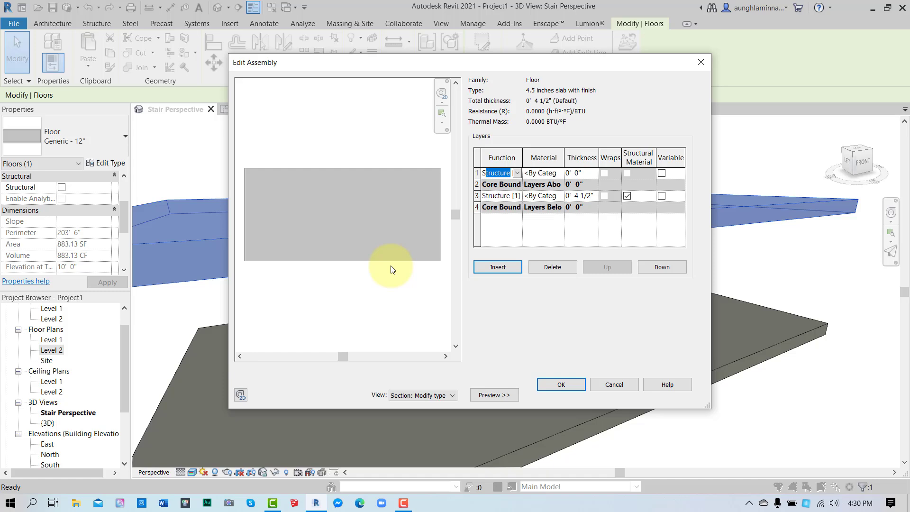
type("[1]")
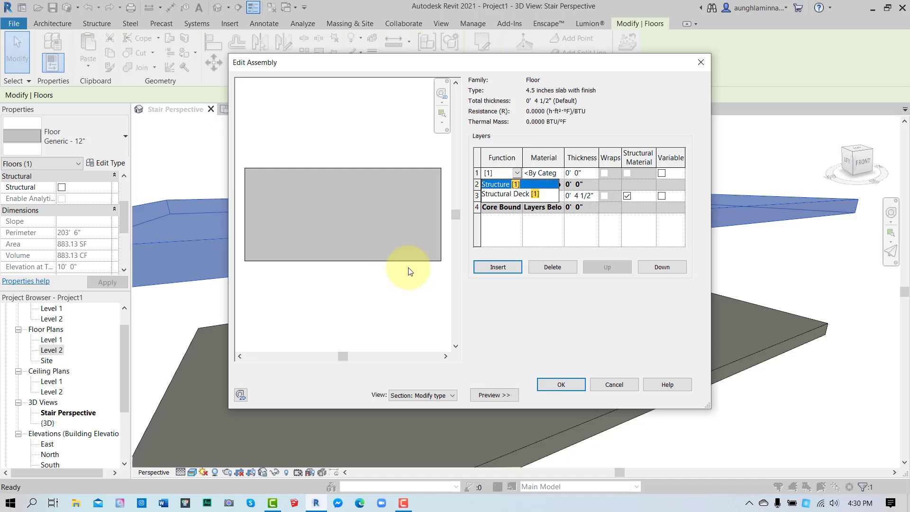
left_click(622, 240)
left_click(516, 173)
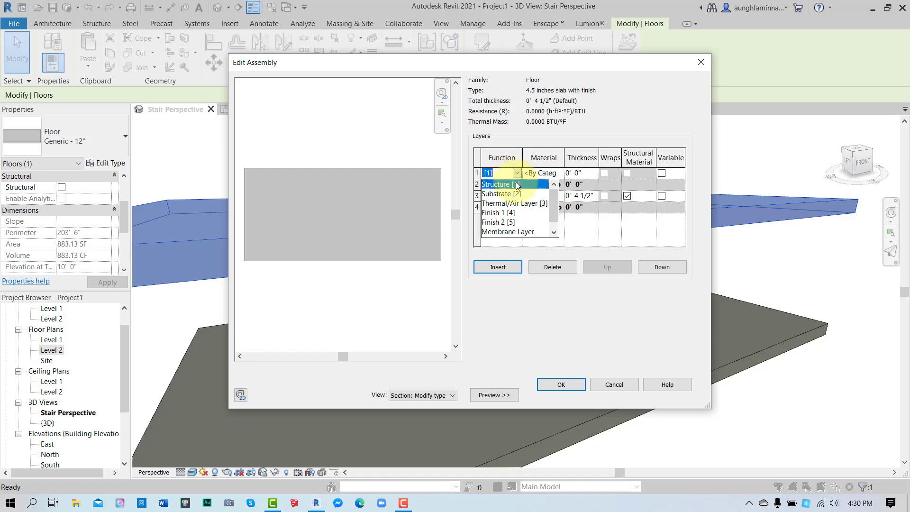
left_click(515, 212)
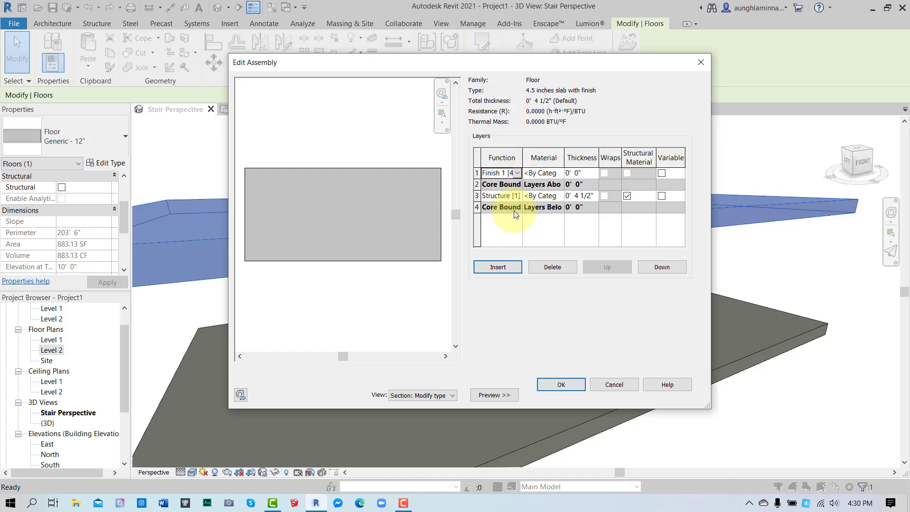
- Assign the Mahogany material to the Finish 1 layer and set its thickness to 0' 1 1/2"
left_click(546, 172)
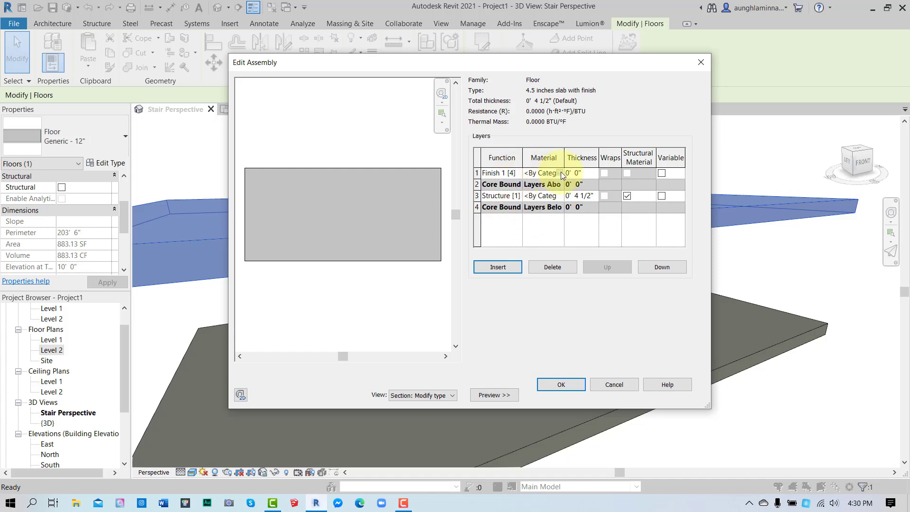
left_click(562, 173)
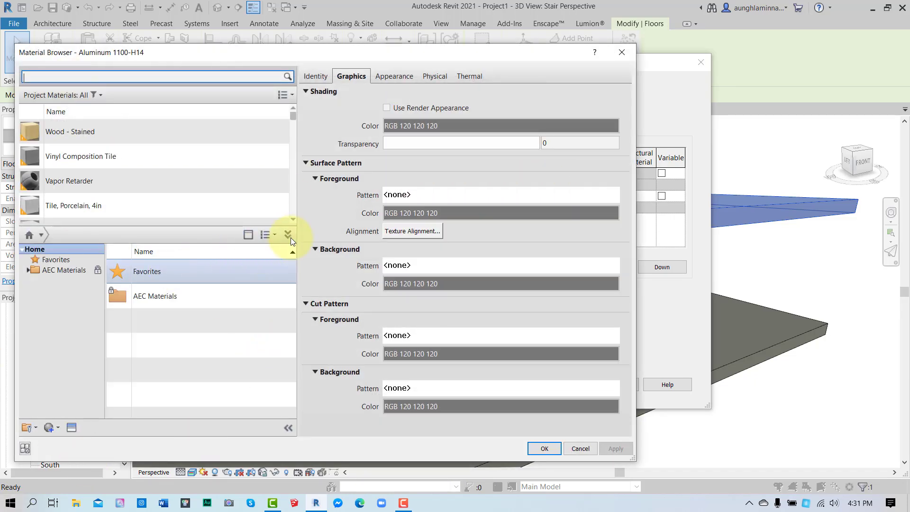
left_click(287, 235)
scroll(174, 317, "down", 8)
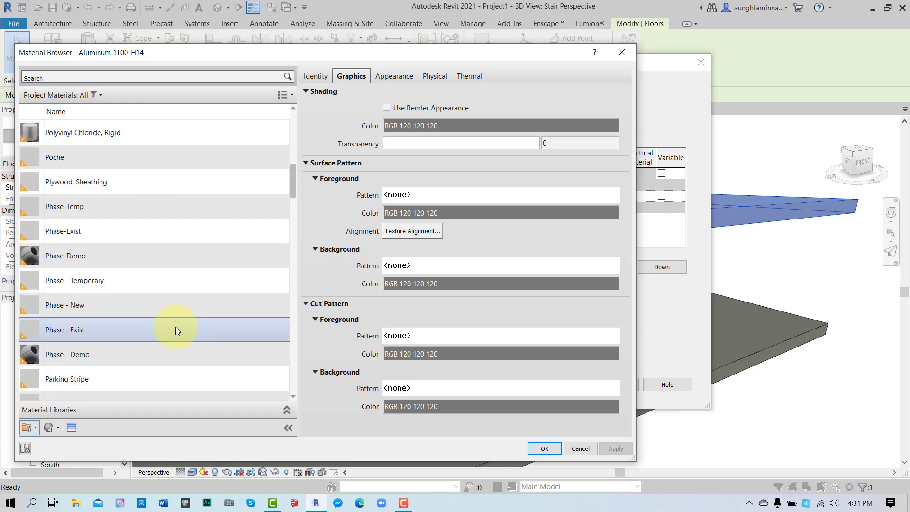
scroll(176, 327, "down", 8)
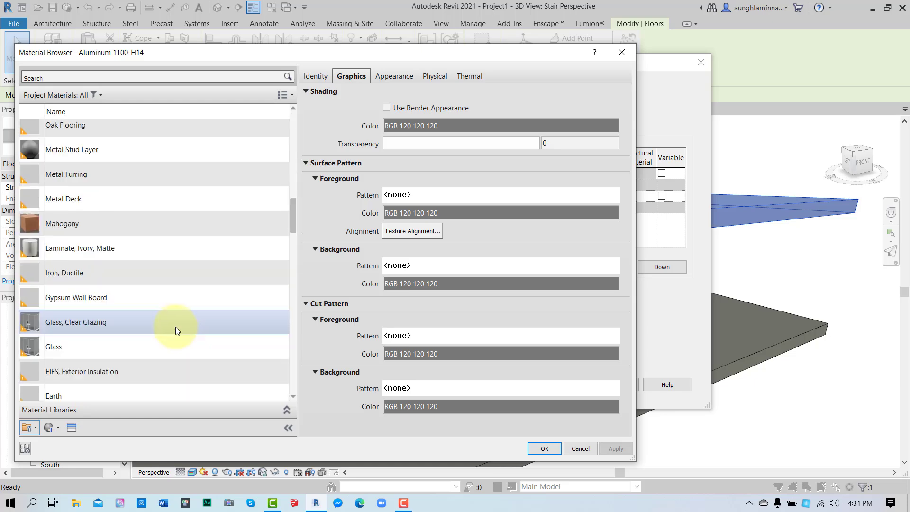
left_click(109, 218)
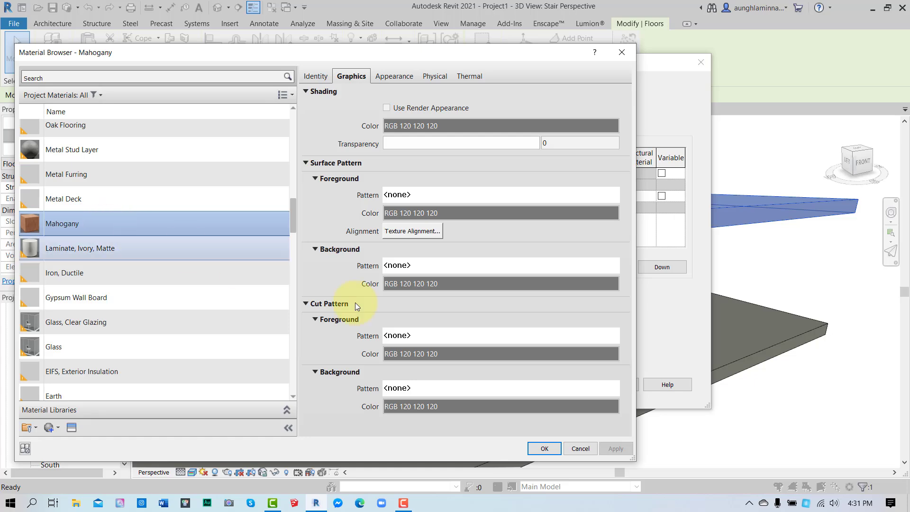
left_click(547, 450)
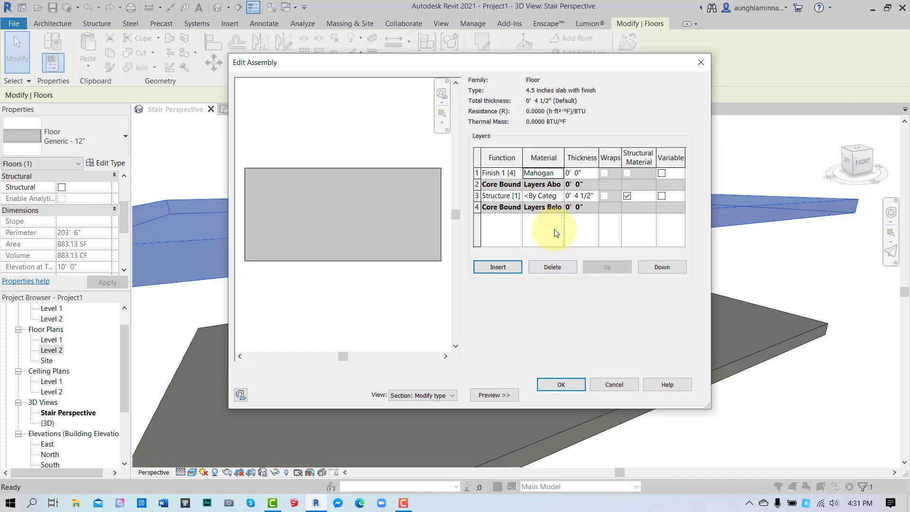
left_click(579, 171)
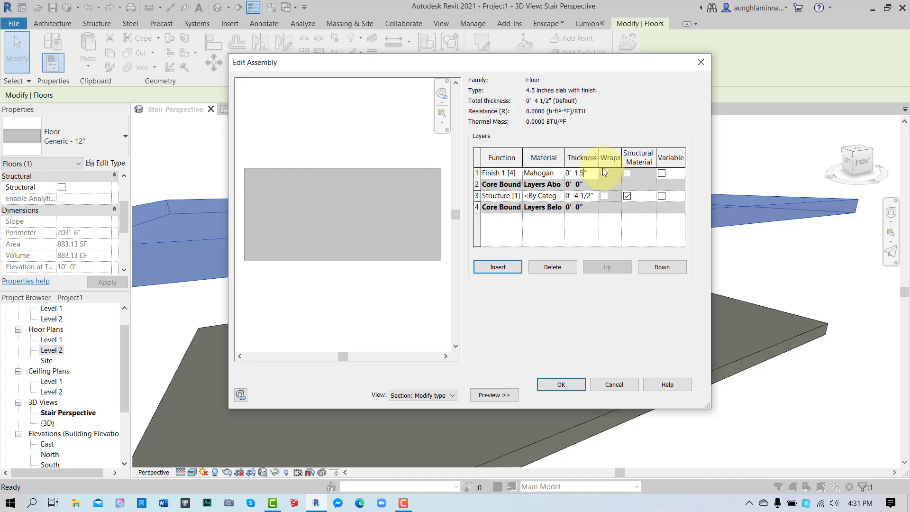
left_click(574, 209)
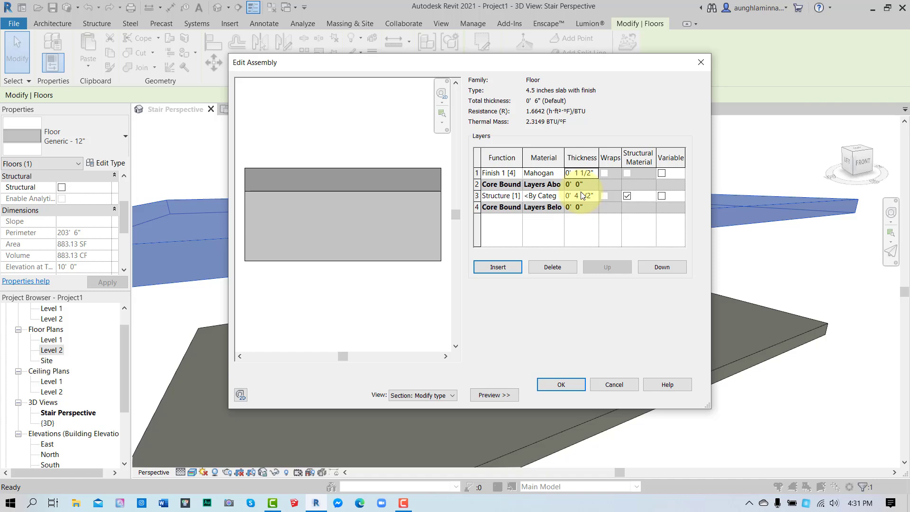
- Insert another layer, place it below the lower core boundary and set its function to Finish 2 [5]
left_click(540, 174)
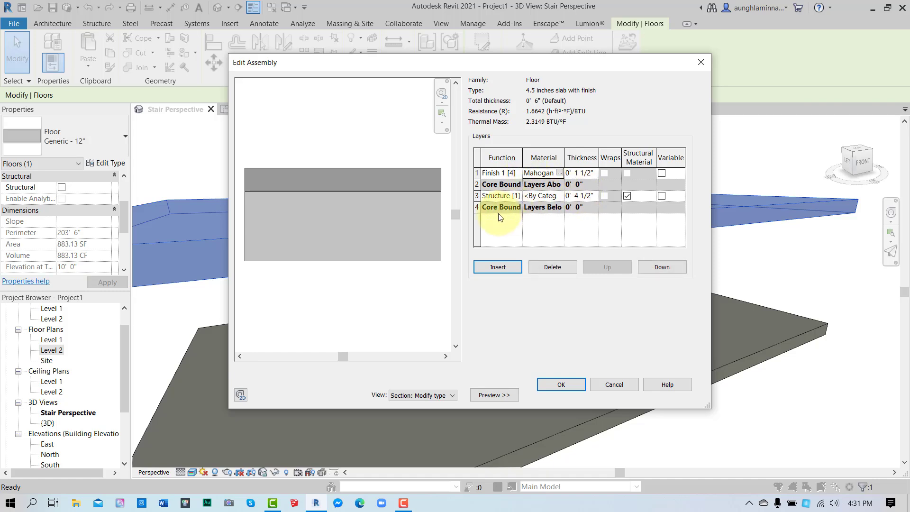
left_click(489, 196)
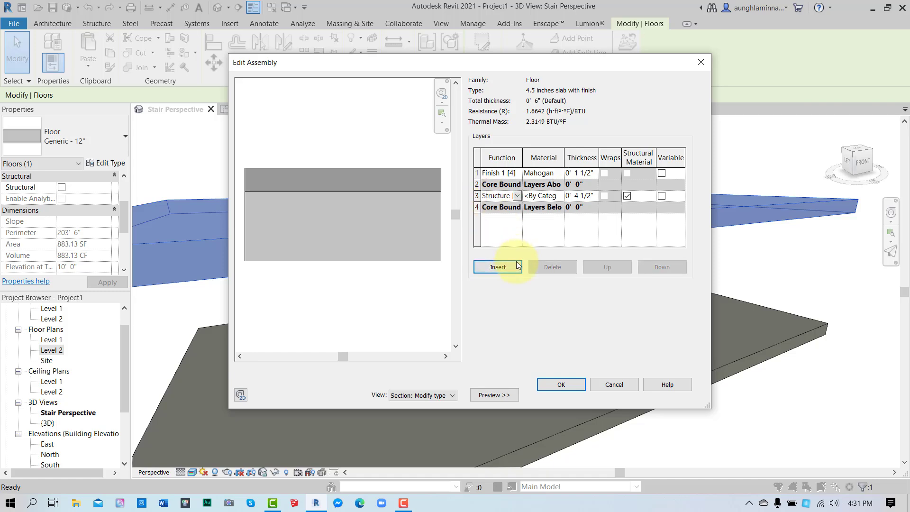
left_click(498, 267)
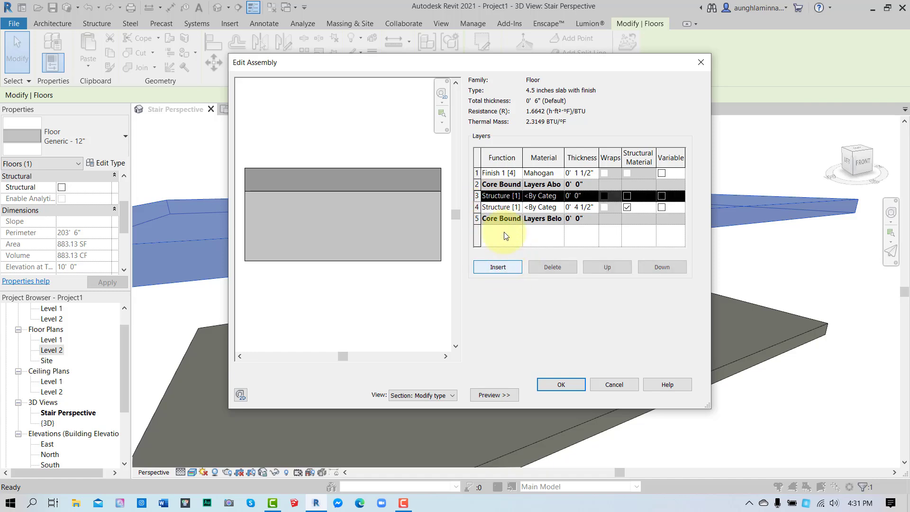
left_click(662, 267)
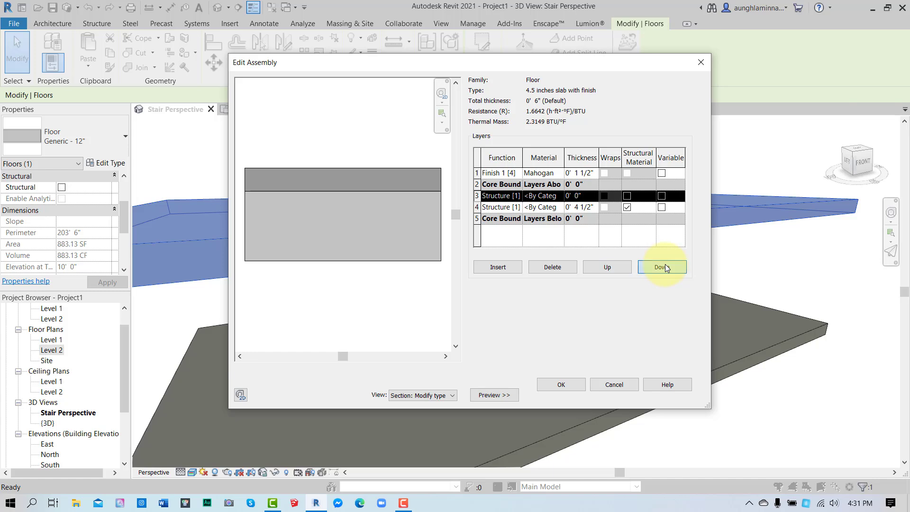
left_click(662, 267)
left_click(515, 222)
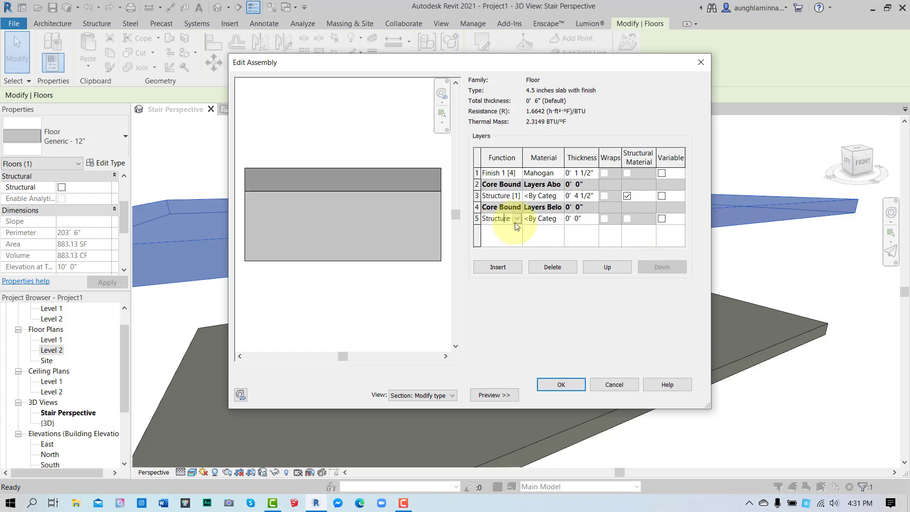
left_click(517, 220)
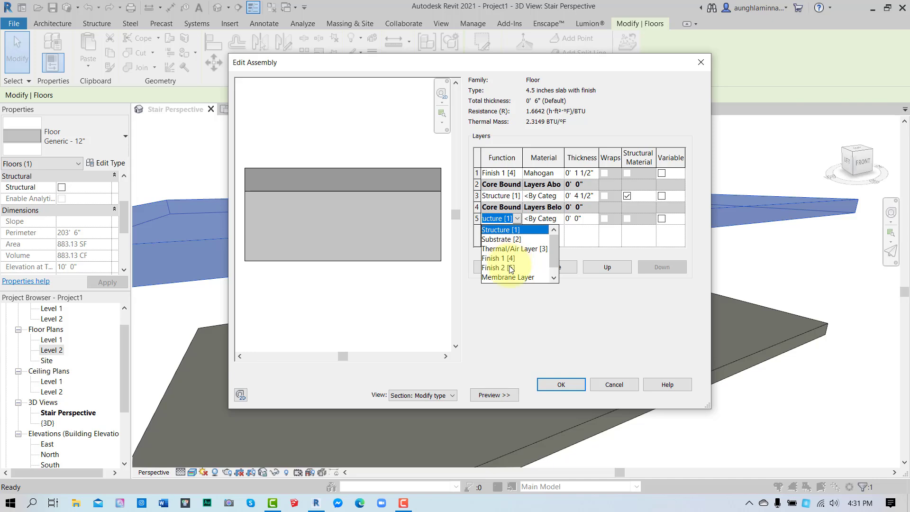
left_click(510, 267)
- Assign the Gypsum Wall Board material to the Finish 2 layer and set its thickness to 0' 1"
left_click(540, 219)
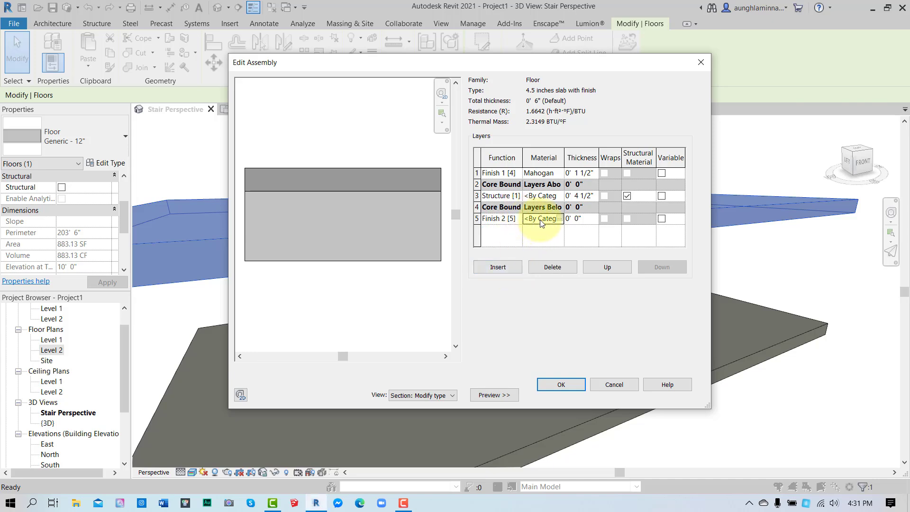
left_click(558, 218)
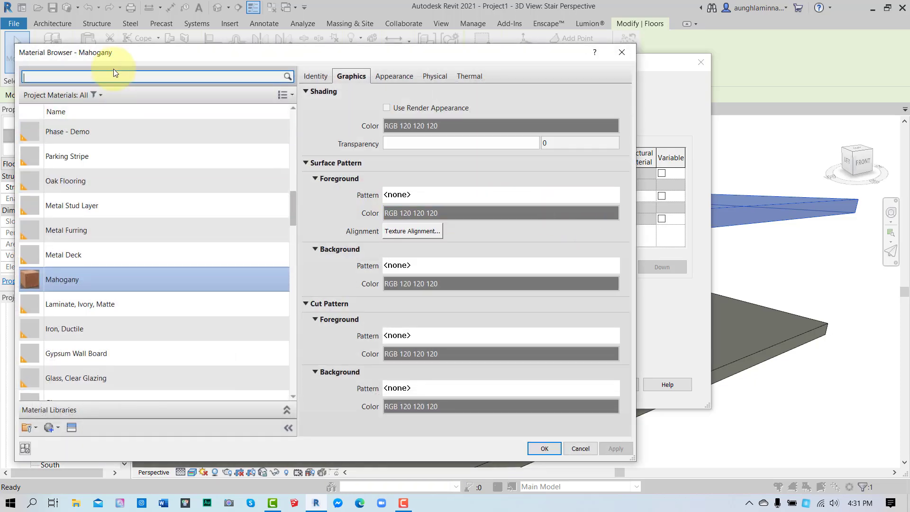
type("gyps")
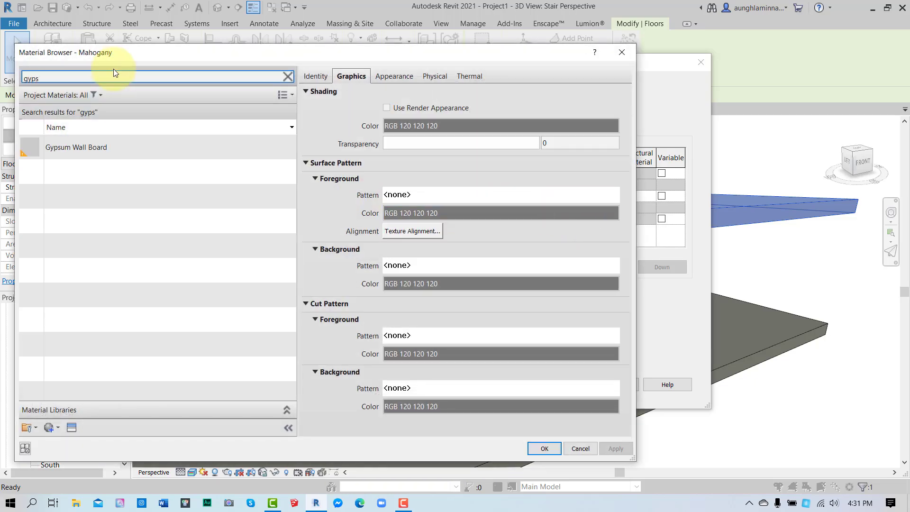
left_click(122, 147)
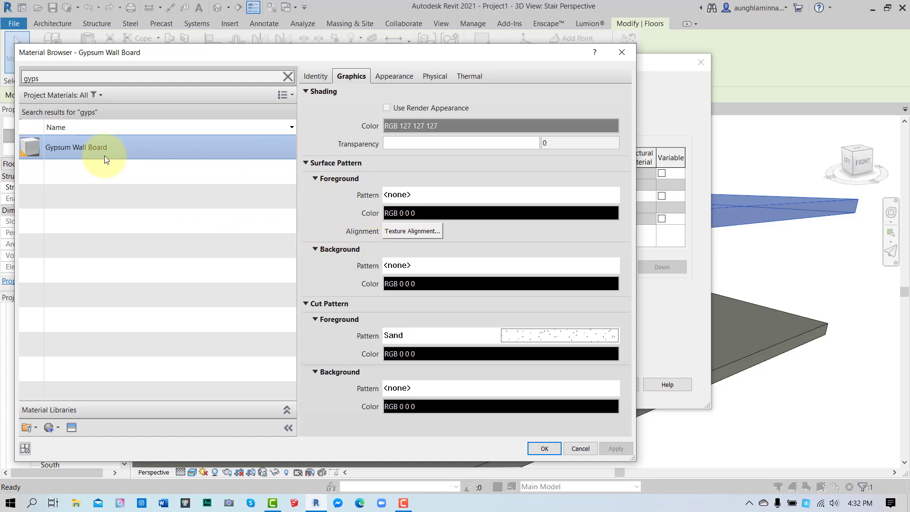
left_click(541, 449)
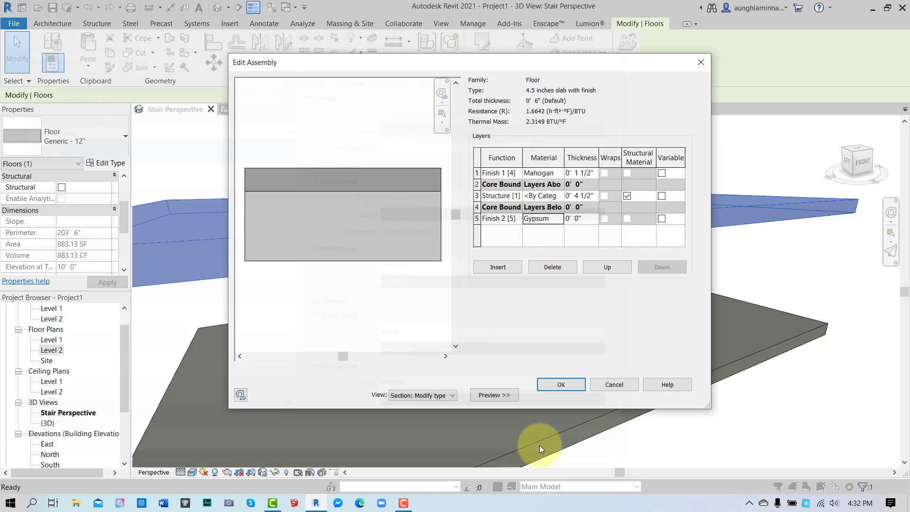
left_click(580, 219)
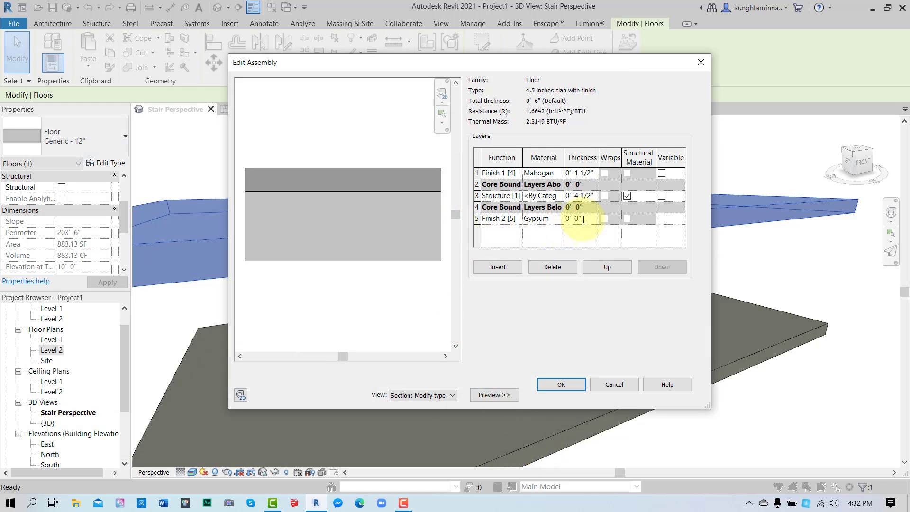
key("BackSpace")
type("1")
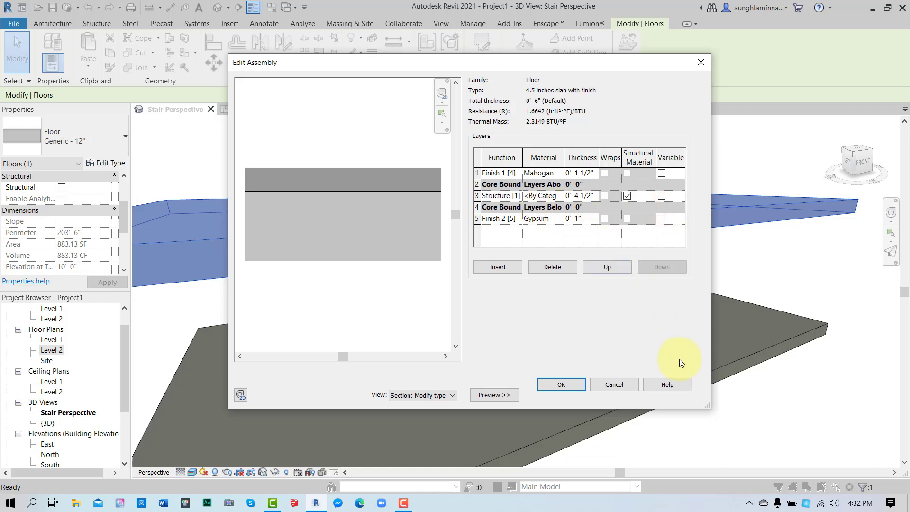
- Accept the edited layer assembly and apply the 4.5 inches slab with finish type to the upper floor
left_click(562, 385)
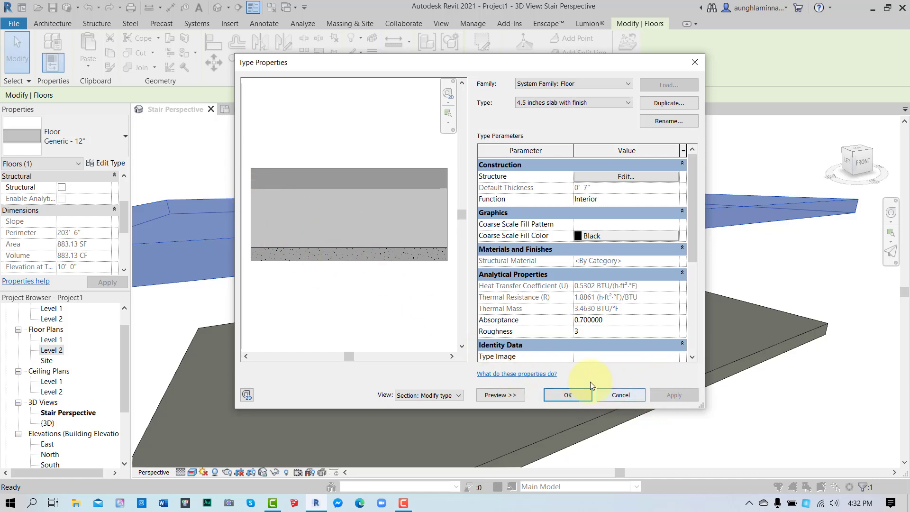
left_click(587, 395)
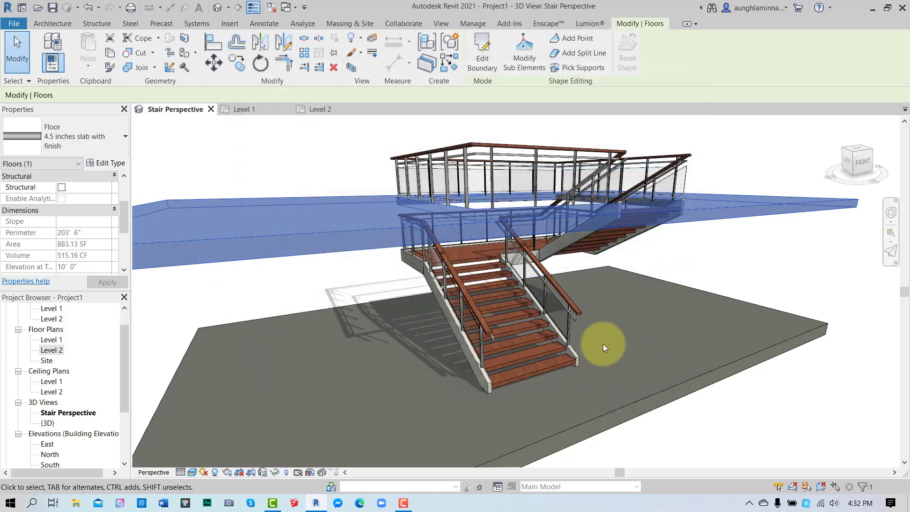
left_click(769, 258)
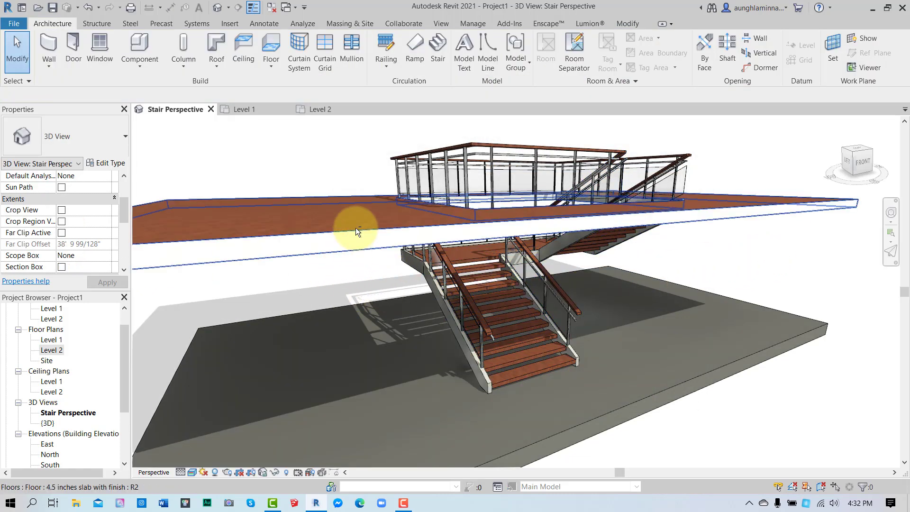
middle_click_drag(360, 213, 424, 269, "shift")
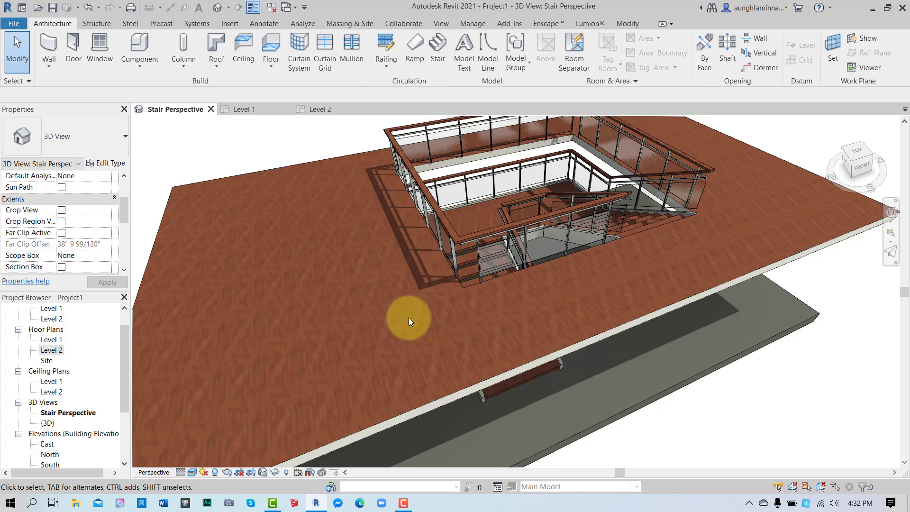
middle_click_drag(409, 318, 366, 217, "shift")
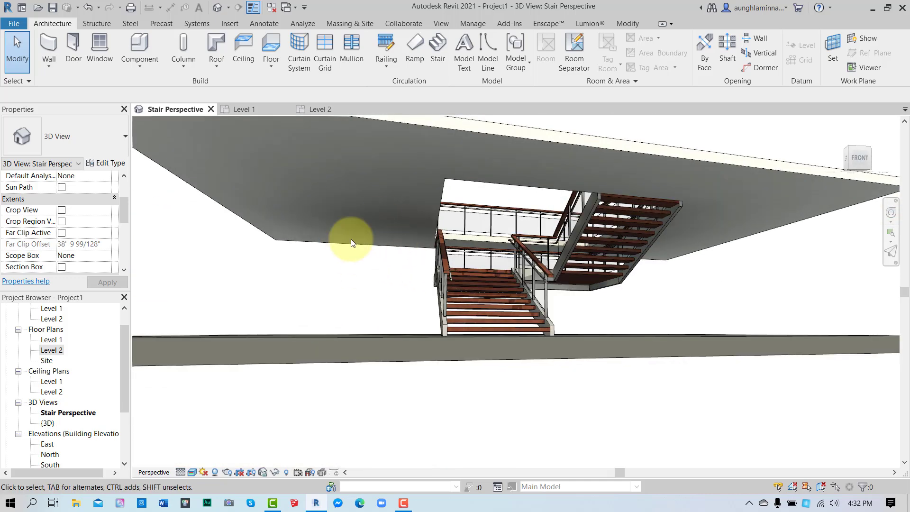
middle_click_drag(396, 190, 392, 260, "shift")
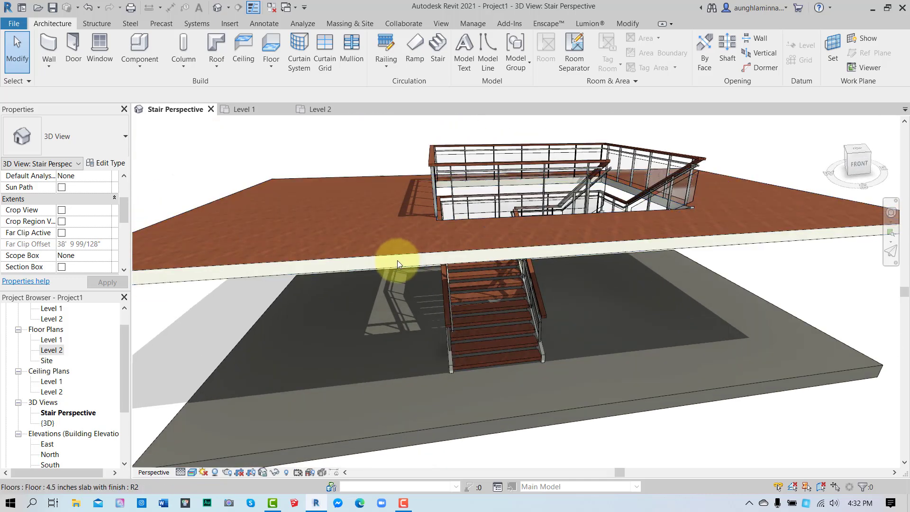
- Open the layer assembly of the upper floor's 4.5 inches slab with finish type for editing
left_click(391, 260)
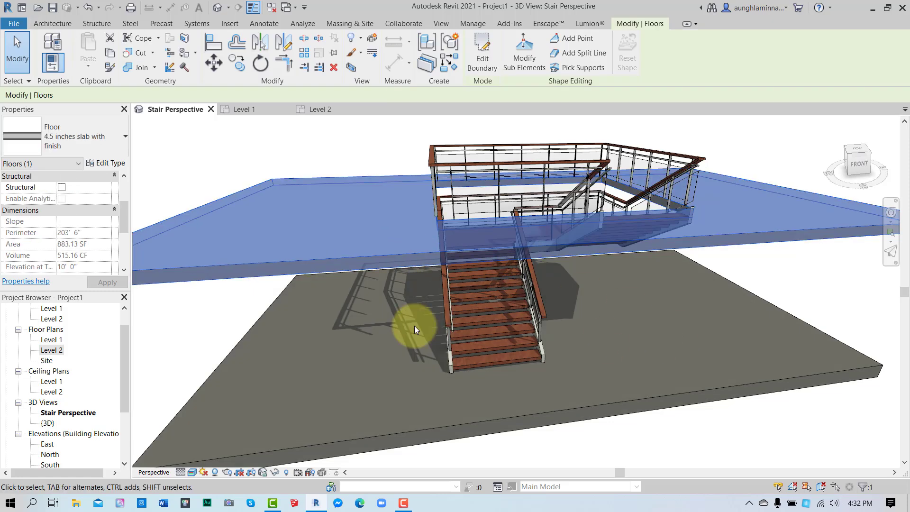
left_click(105, 163)
left_click(631, 178)
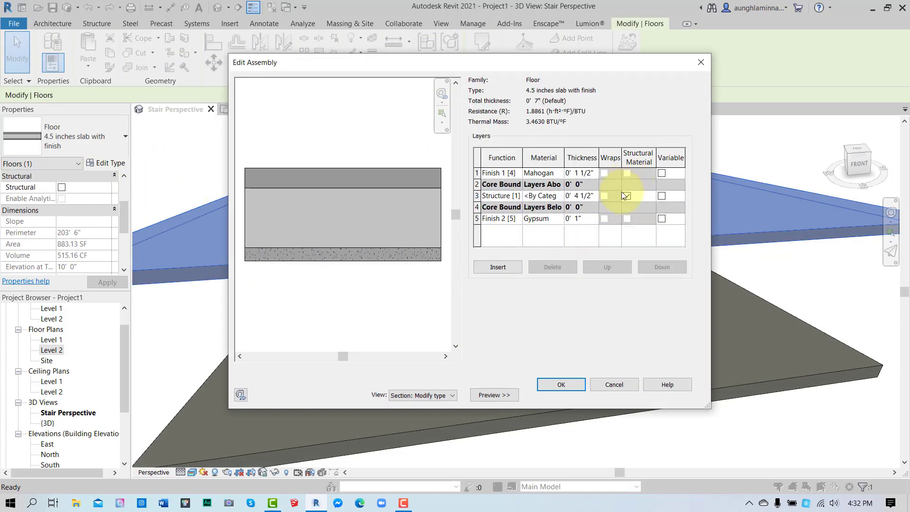
left_click(560, 196)
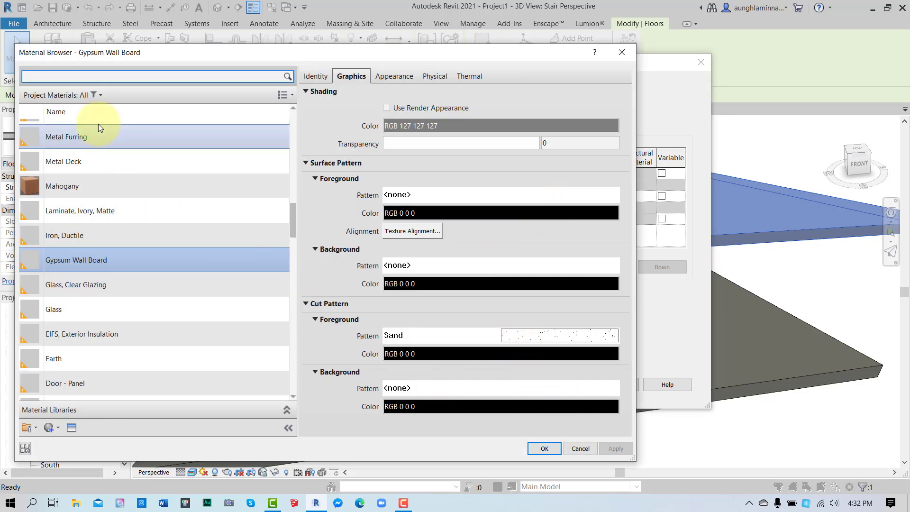
scroll(98, 123, "up", 1)
left_click(580, 448)
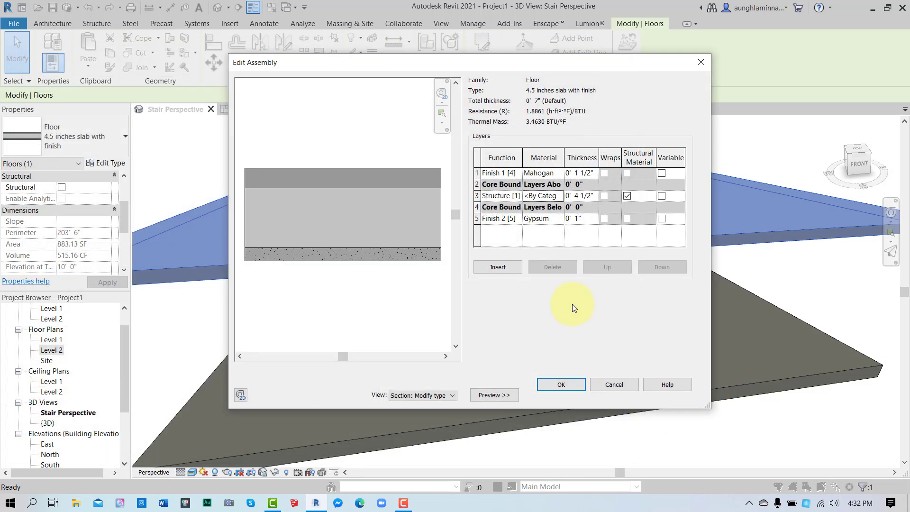
- Assign Concrete, Cast-in-Place gray to the Structure [1] layer and accept the floor type changes
left_click(552, 196)
left_click(559, 195)
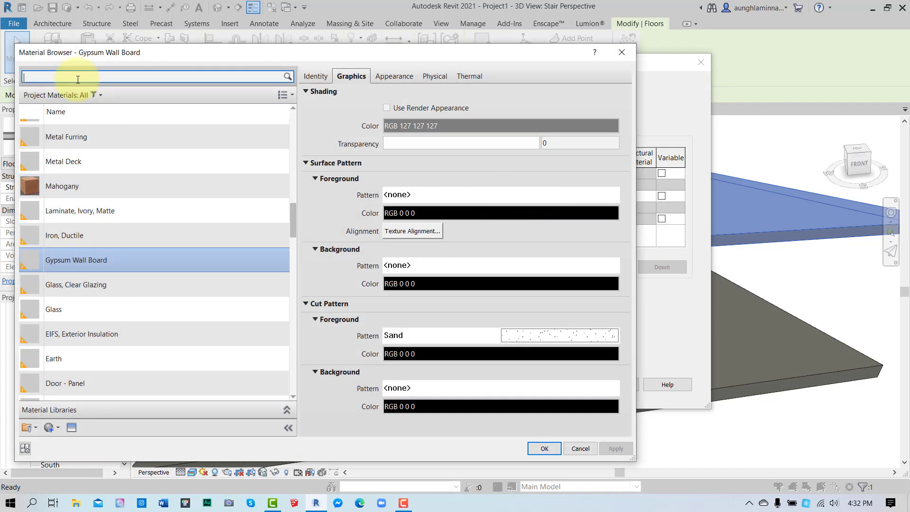
type("concrete")
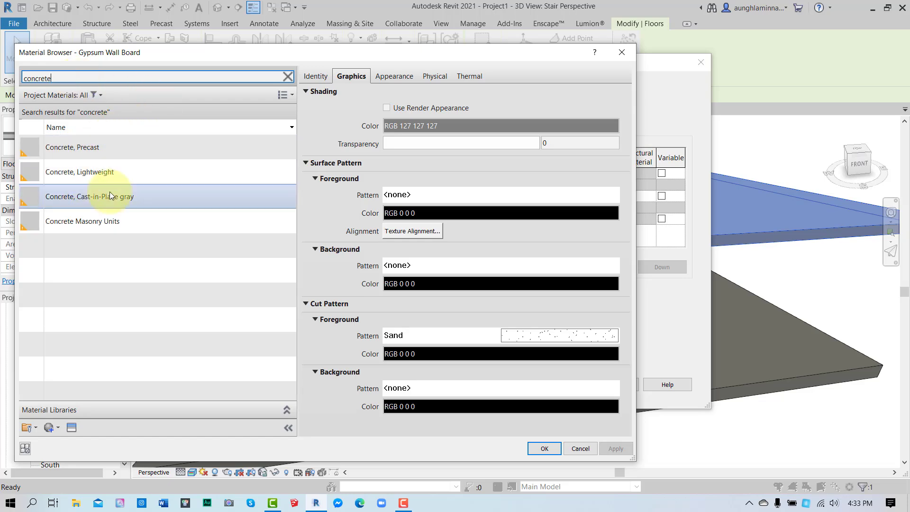
left_click(138, 200)
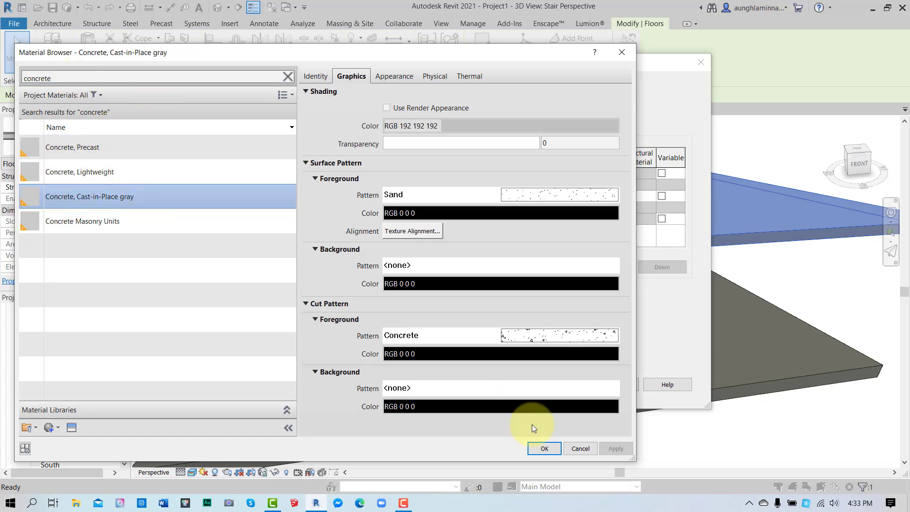
left_click(547, 450)
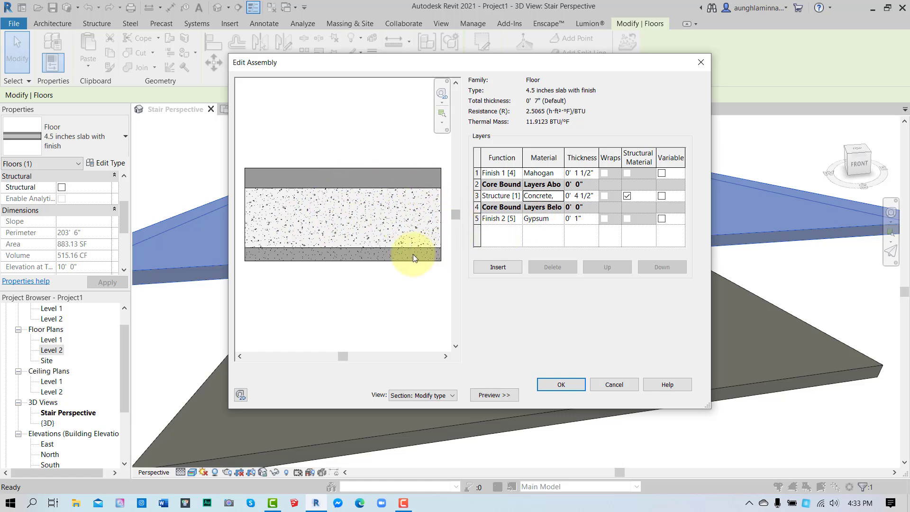
left_click(564, 386)
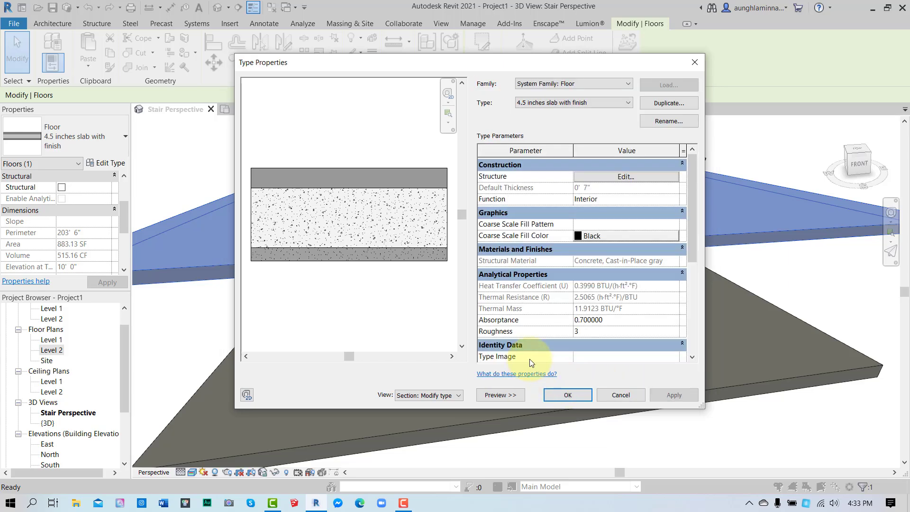
left_click(677, 394)
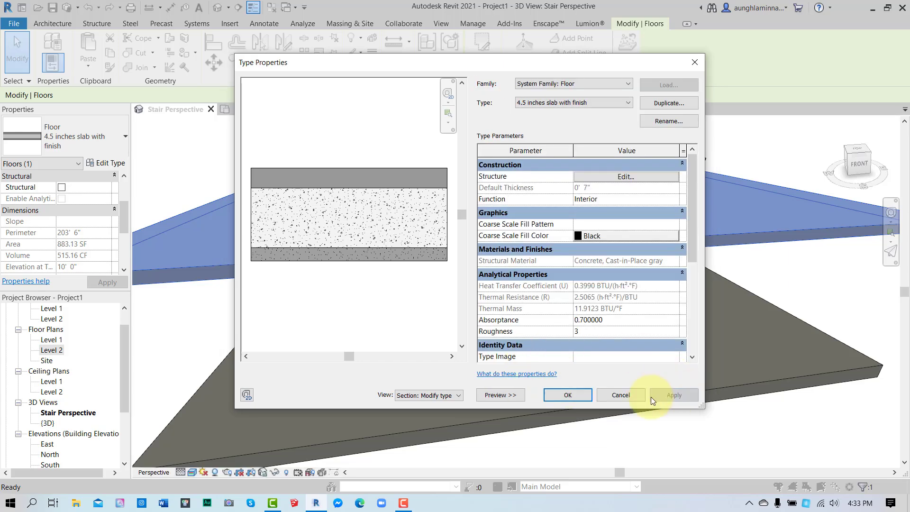
left_click(559, 399)
left_click(809, 300)
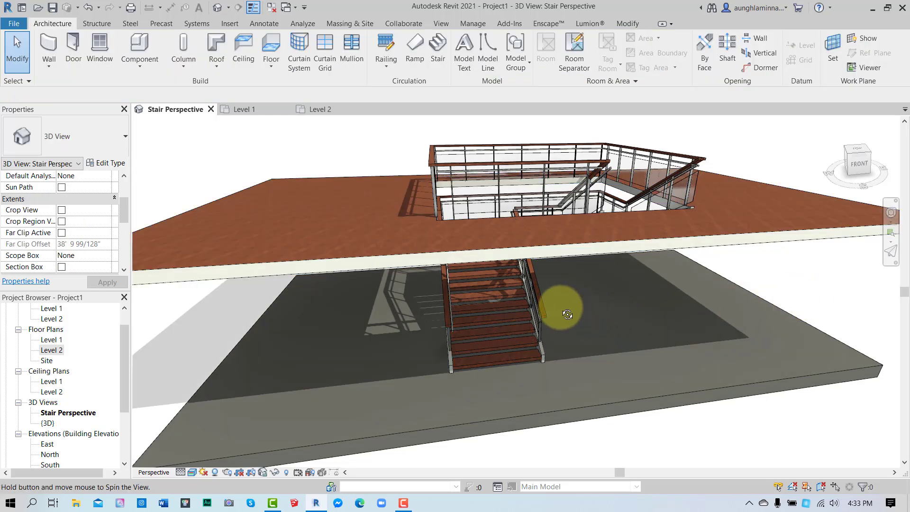
- Change the lower floor's type from a generic floor to 4.5 inches slab with finish
middle_click_drag(548, 305, 614, 383, "shift")
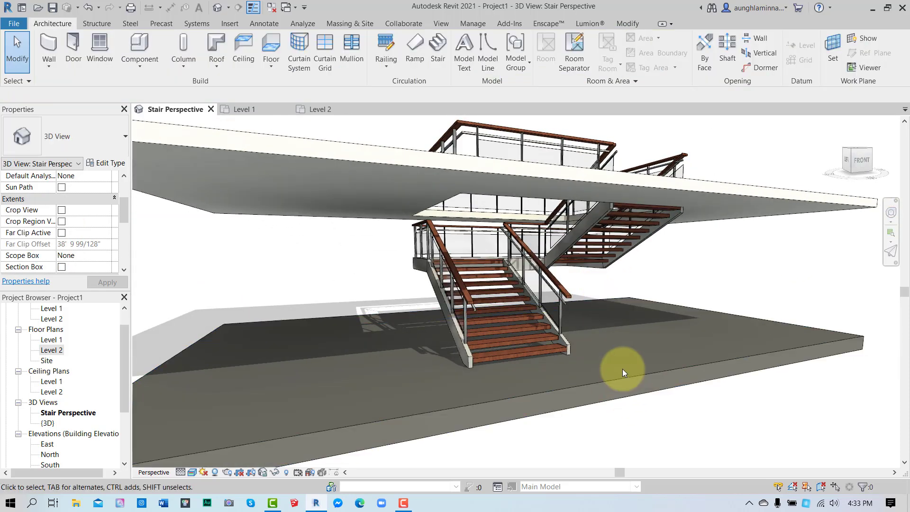
left_click(622, 380)
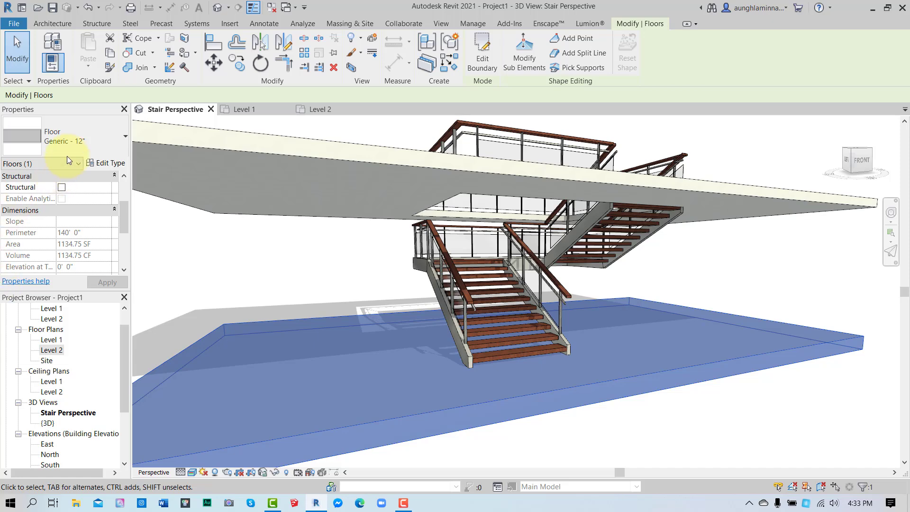
left_click(65, 141)
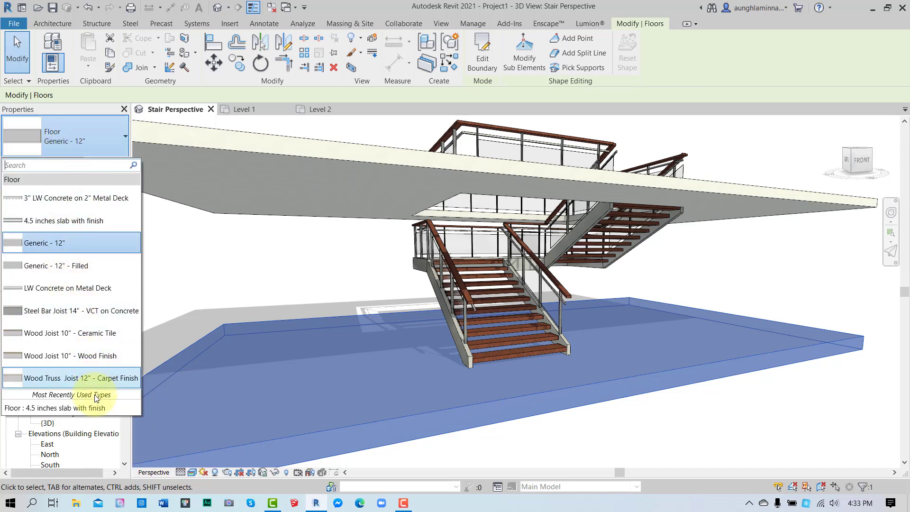
left_click(76, 221)
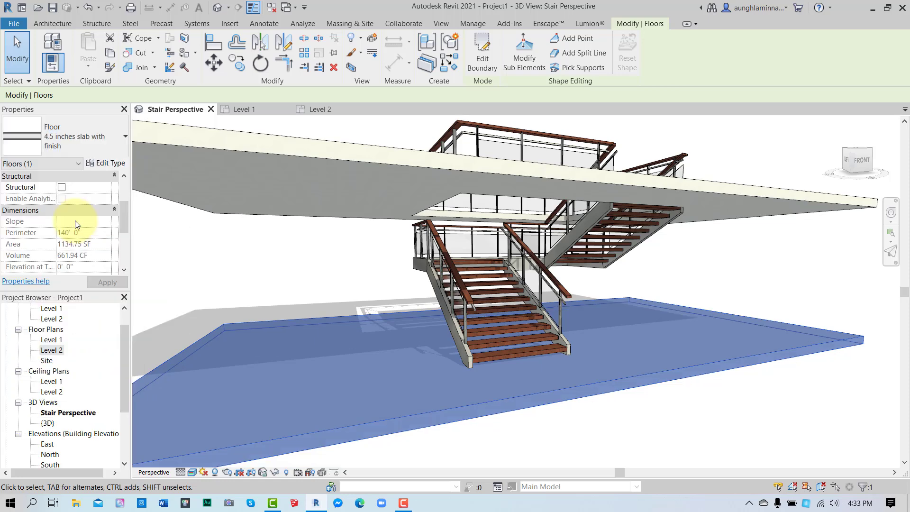
left_click(204, 249)
- Frame the stair from a low front angle and set the rendering quality to Medium
middle_click_drag(268, 252, 294, 240, "shift")
scroll(295, 233, "up", 2)
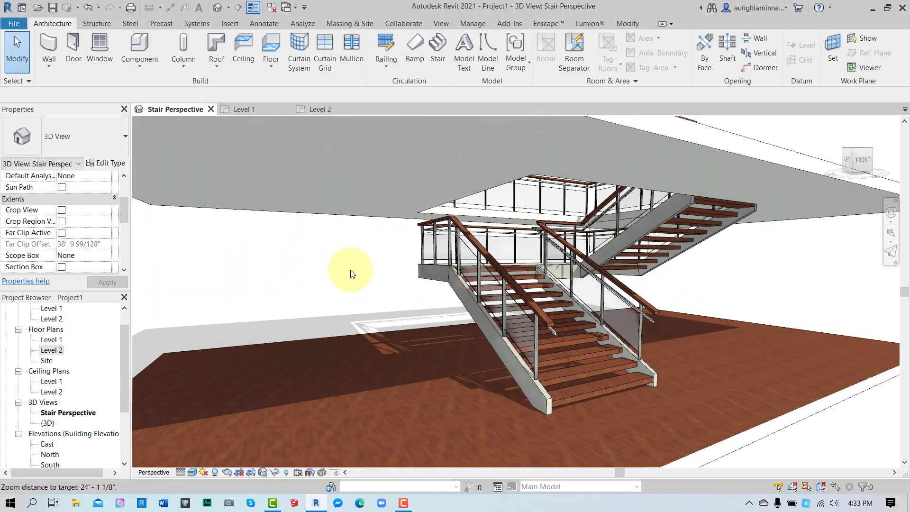
middle_click_drag(357, 280, 357, 268, "shift")
scroll(358, 268, "up", 2)
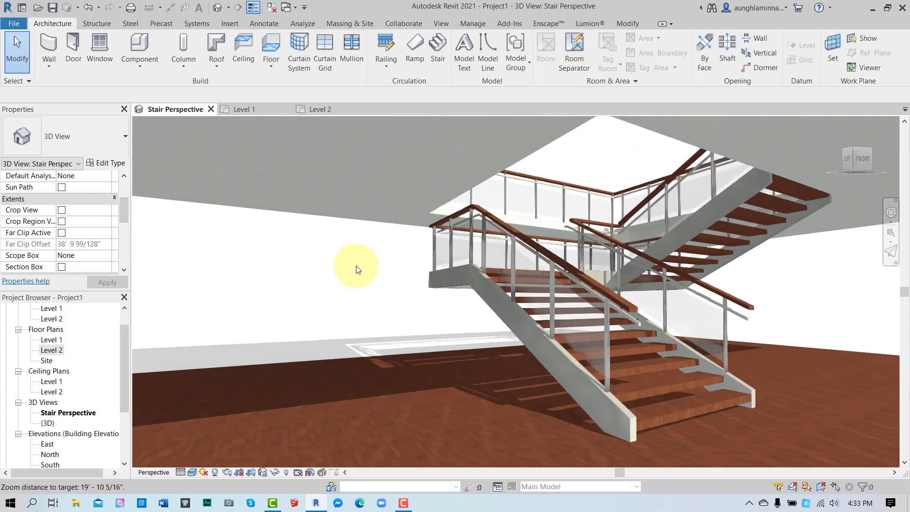
middle_click_drag(717, 295, 631, 315, "shift")
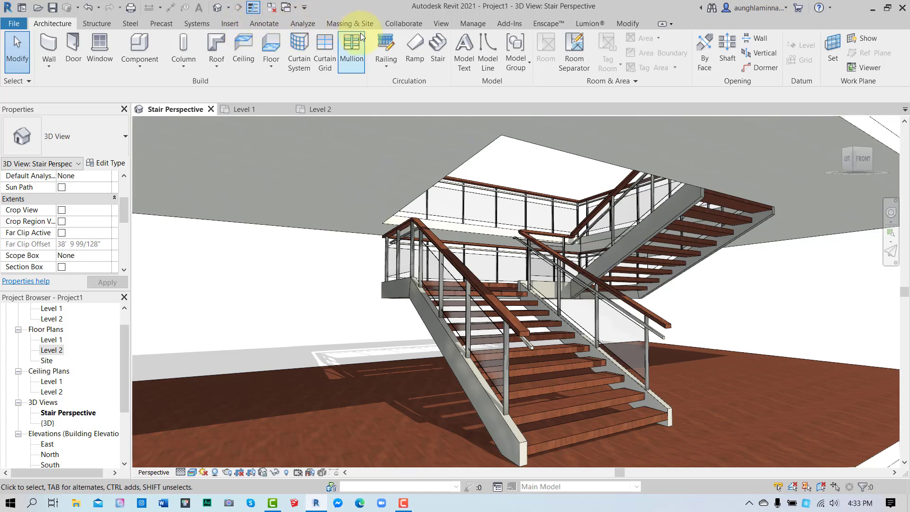
left_click(441, 25)
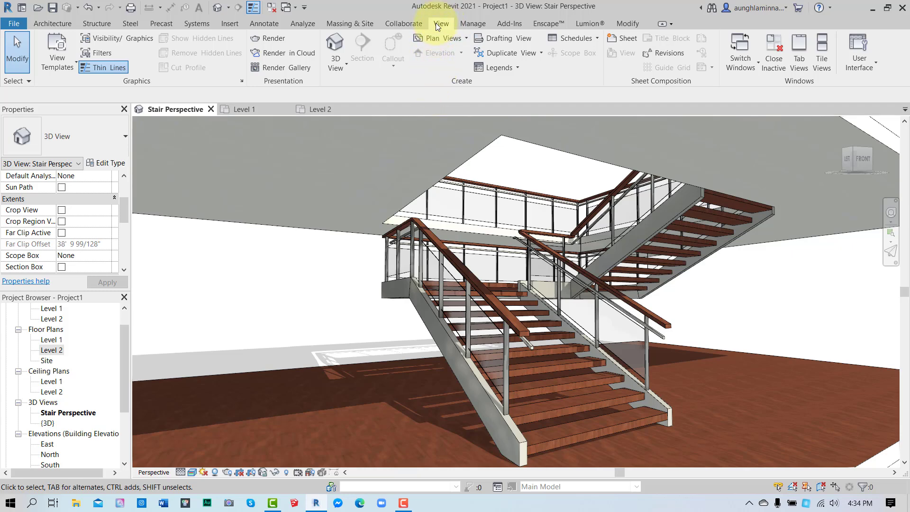
left_click(278, 41)
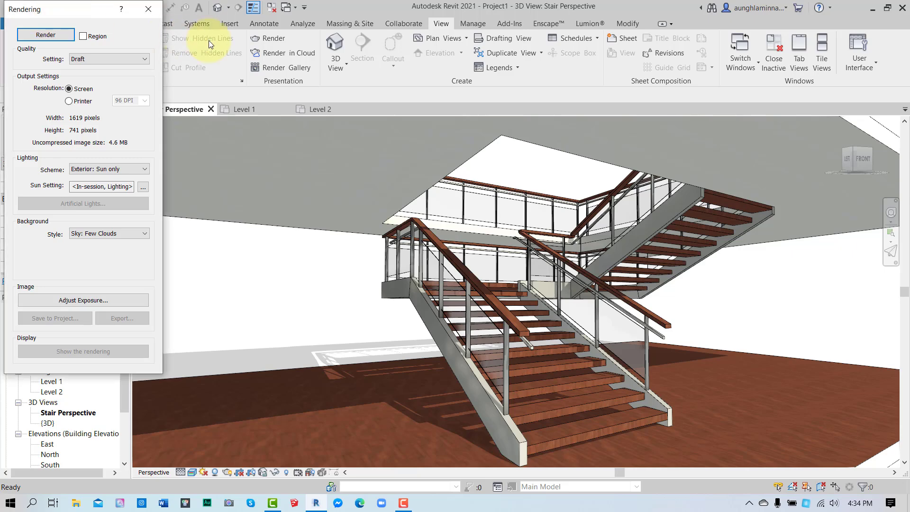
left_click_drag(61, 14, 442, 44)
left_click(458, 93)
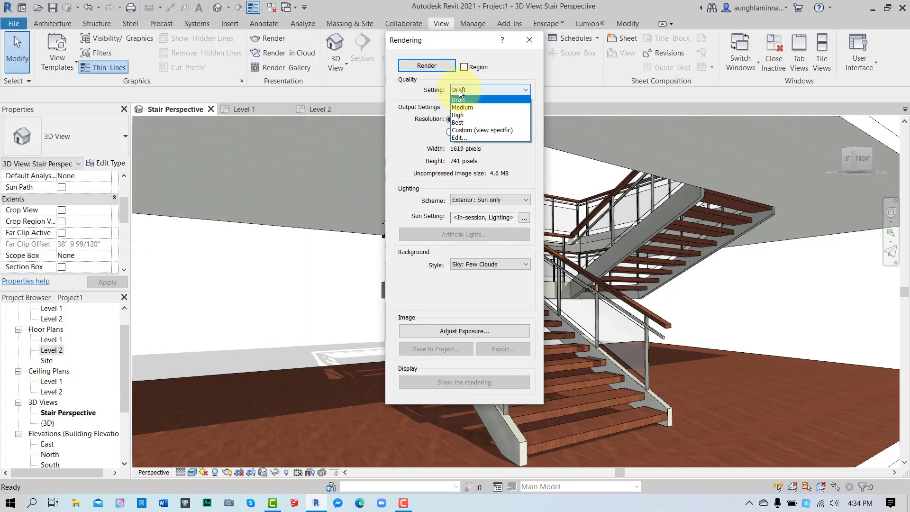
left_click(477, 111)
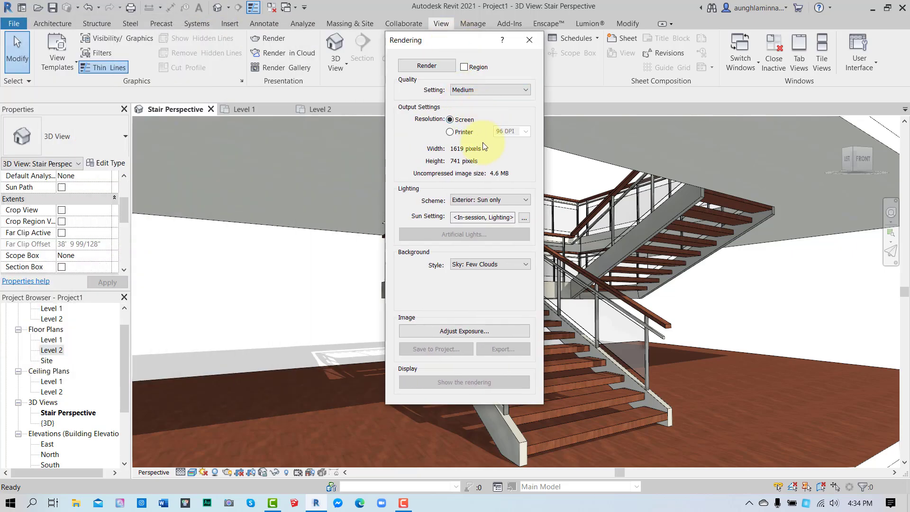
- Set the rendering background to a solid white color and render the stair perspective
left_click(476, 264)
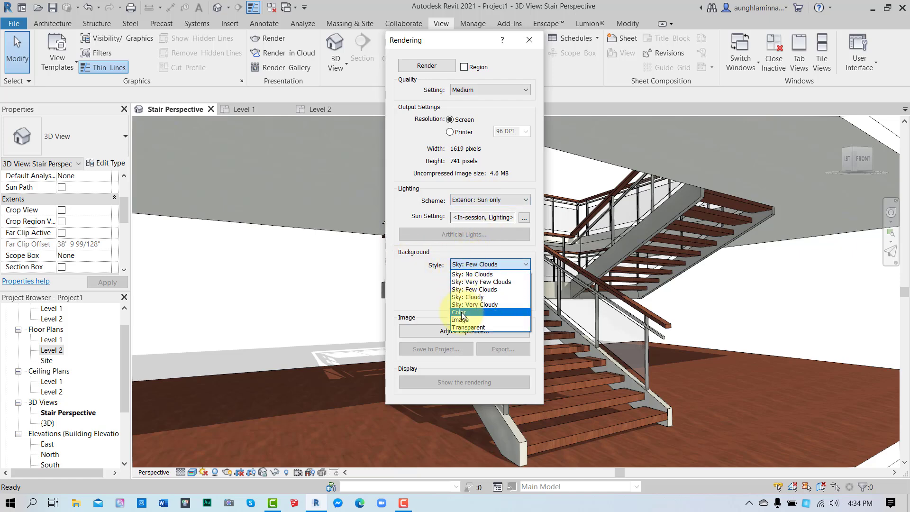
left_click(462, 313)
left_click(474, 283)
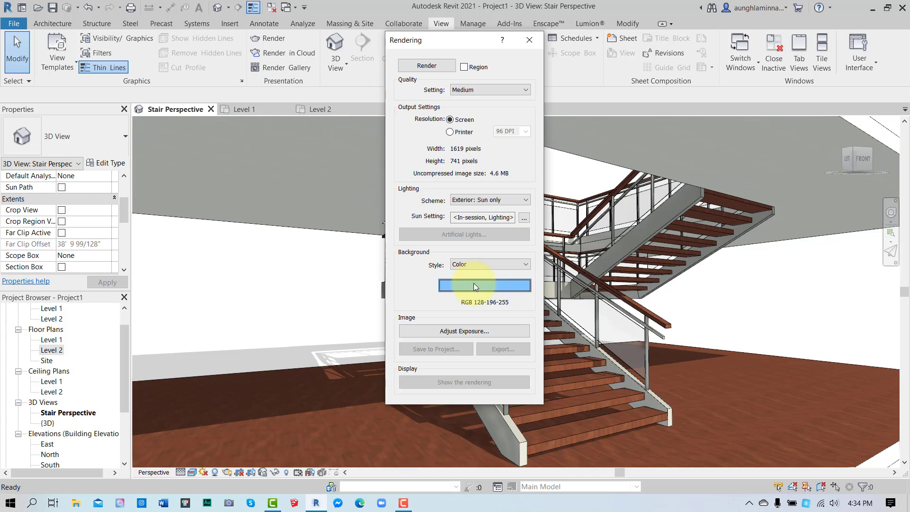
left_click(448, 245)
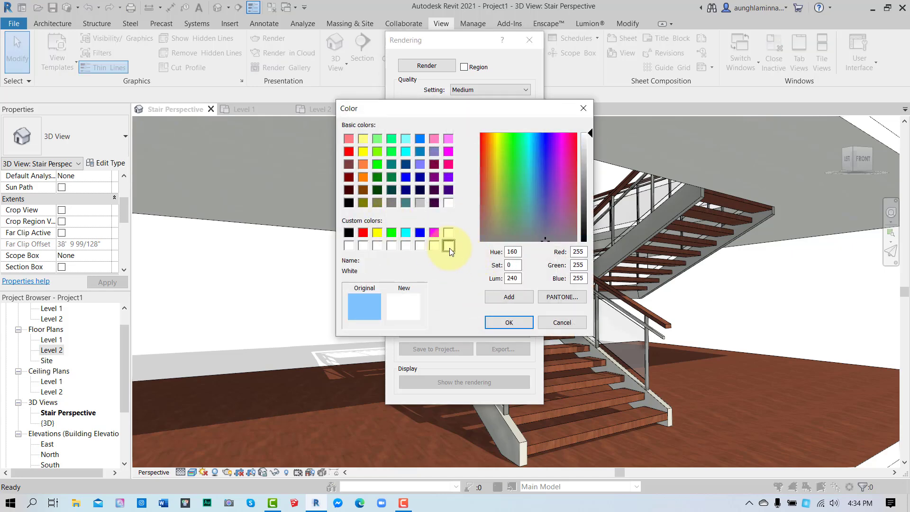
left_click(515, 327)
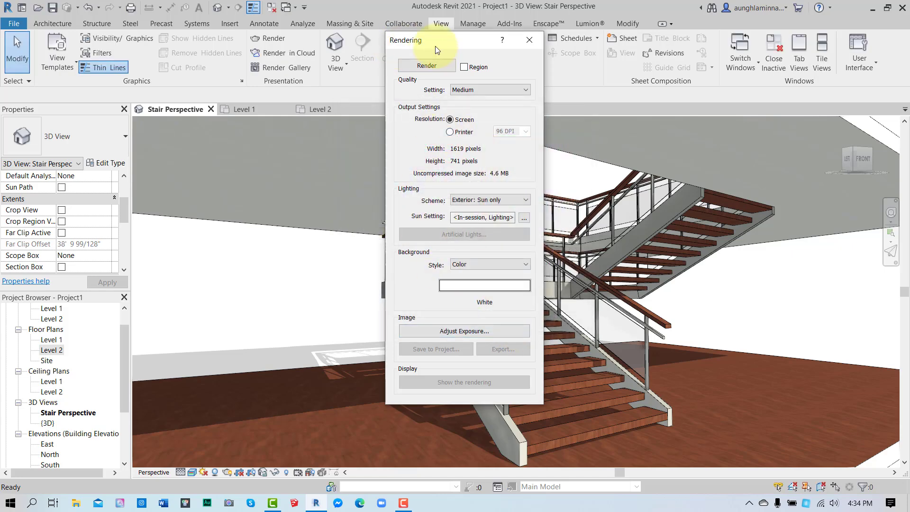
left_click_drag(423, 49, 214, 77)
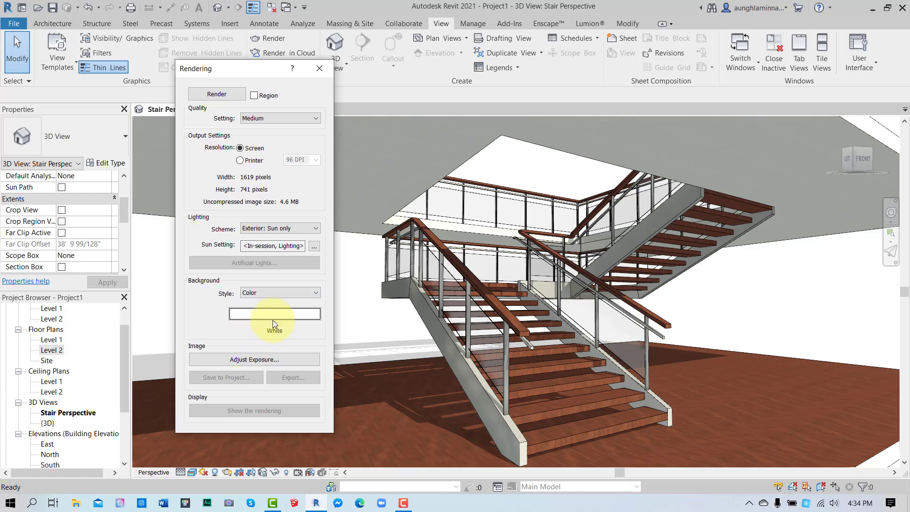
left_click(216, 95)
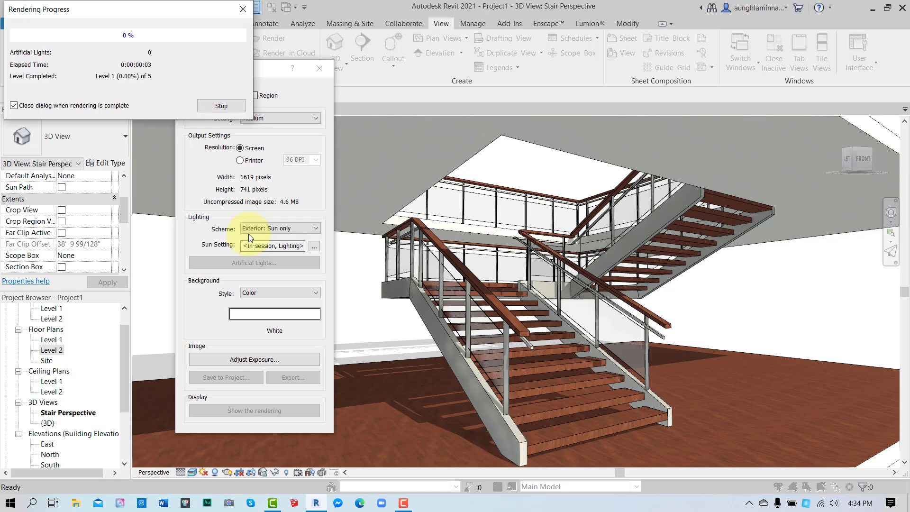
- Adjust the rendered image's exposure value to 12.74 and its highlights to 0.08
left_click(254, 359)
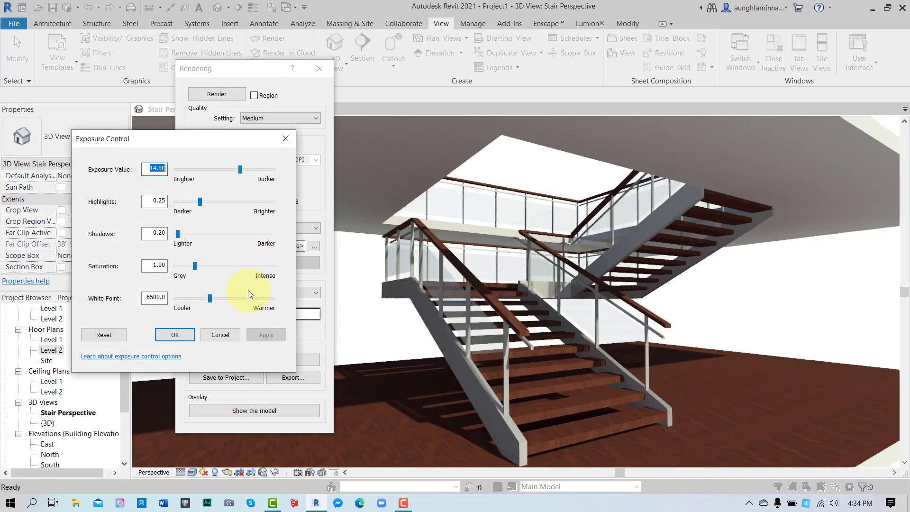
left_click_drag(241, 169, 236, 169)
left_click(262, 335)
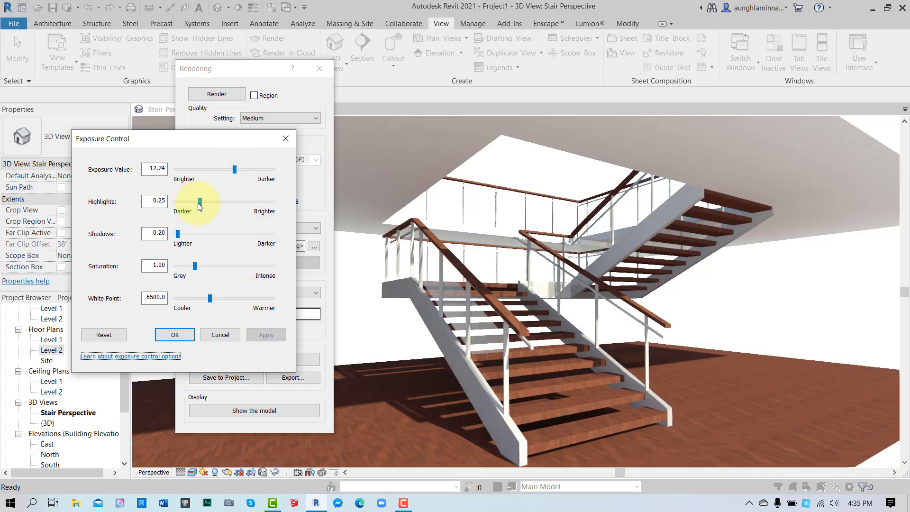
left_click_drag(200, 204, 192, 205)
left_click(258, 336)
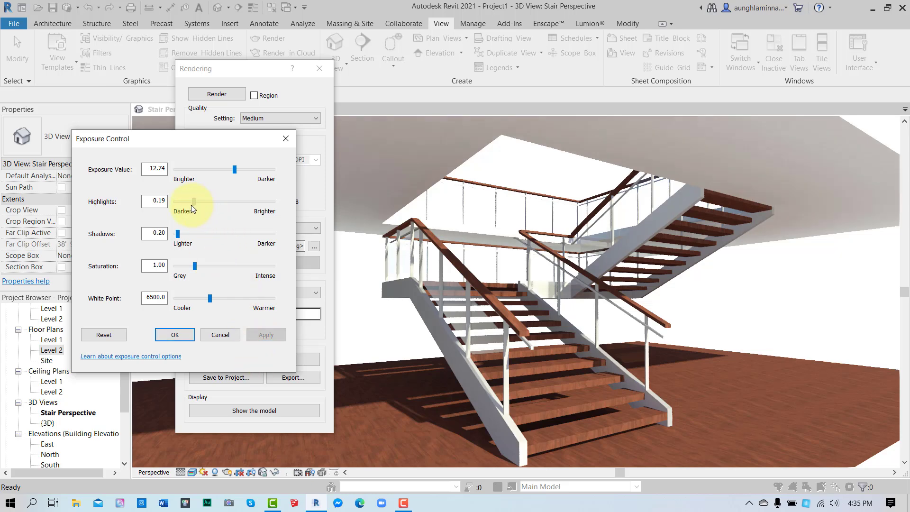
left_click(259, 335)
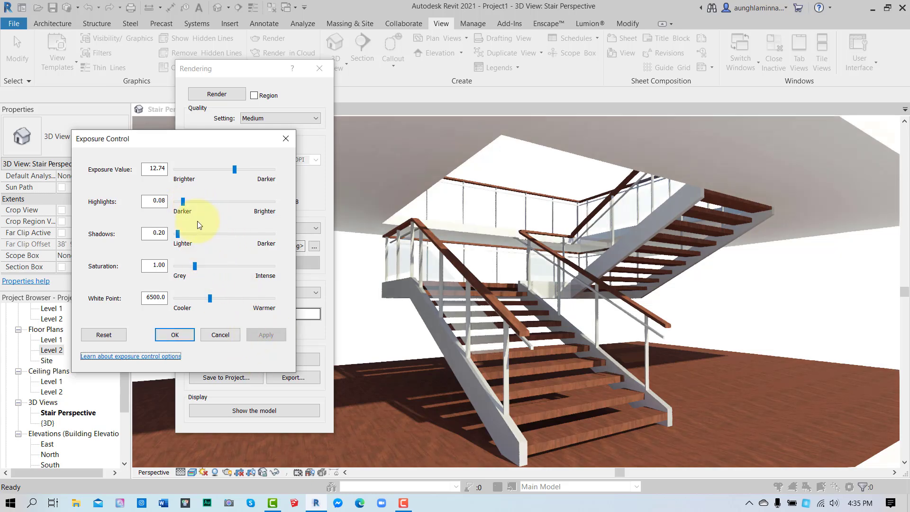
left_click(175, 334)
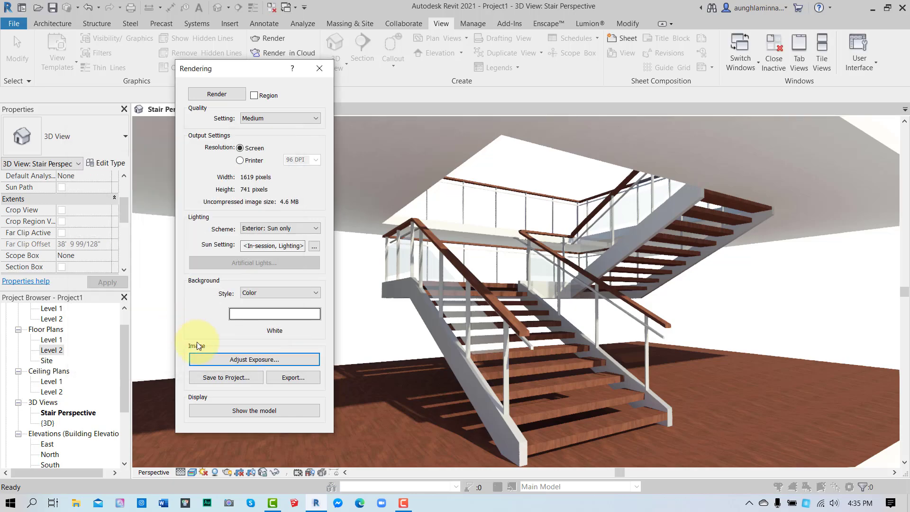
- Export the rendered image to the Desktop as a JPEG file named Stair Perspective
left_click(297, 377)
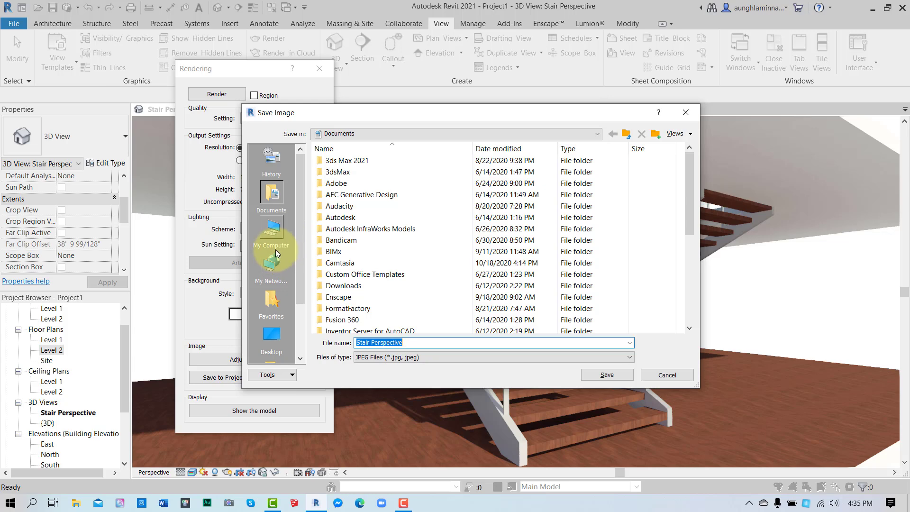
left_click(277, 253)
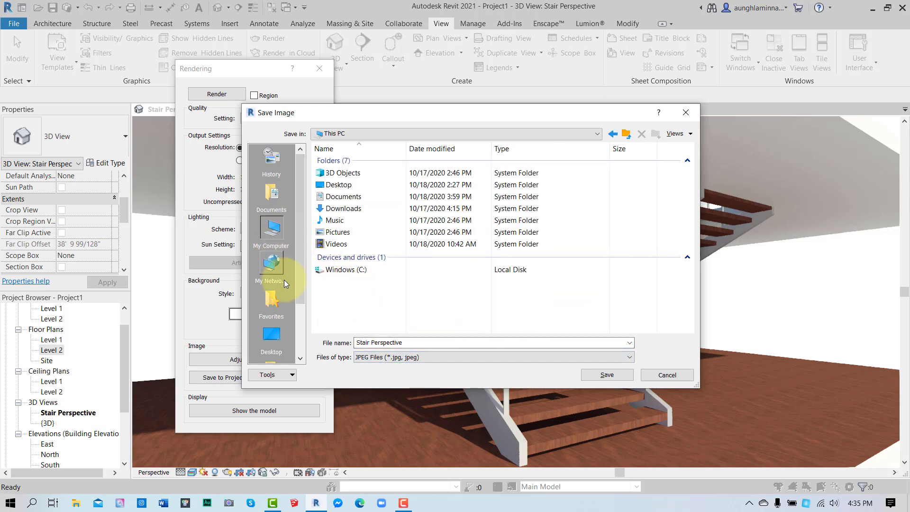
left_click(272, 337)
left_click(607, 375)
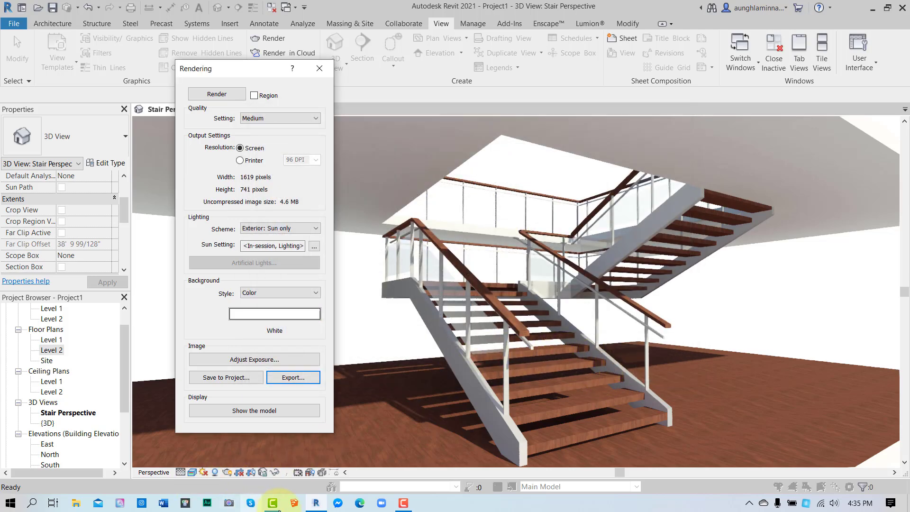
- Switch to File Explorer
left_click(79, 508)
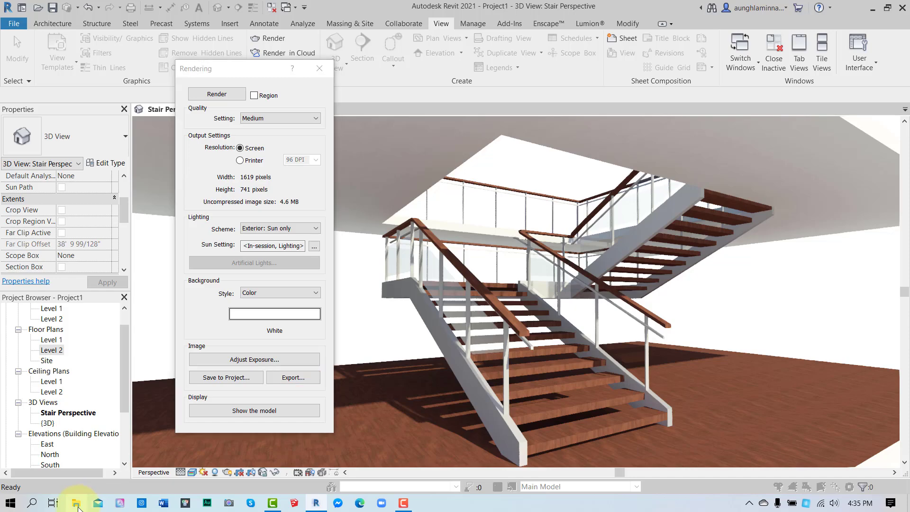